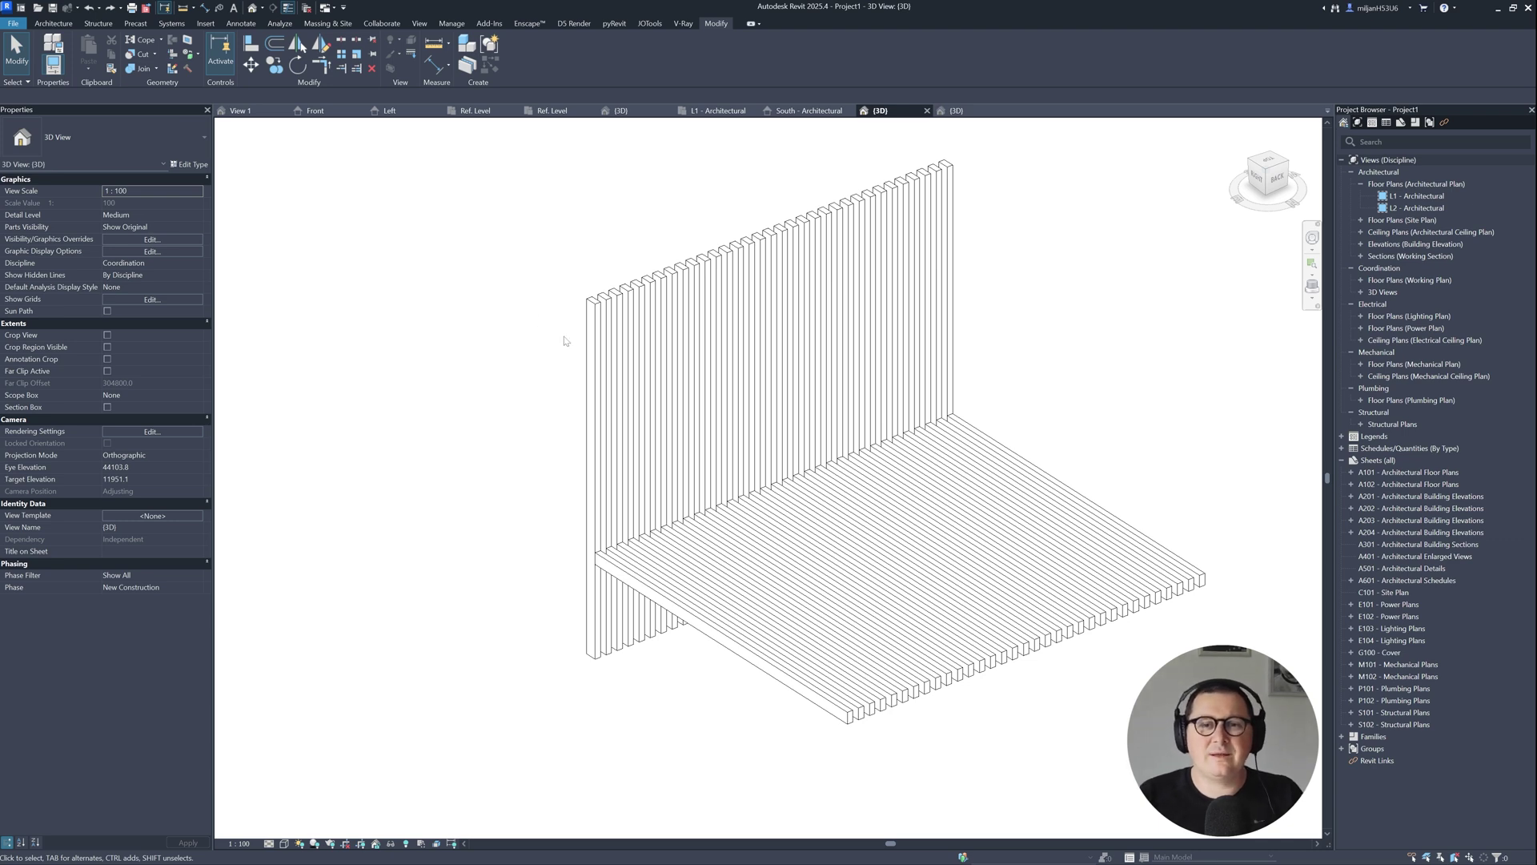
- Lengthen the vertical plank wall from 2020 to 2740
left_click(698, 359)
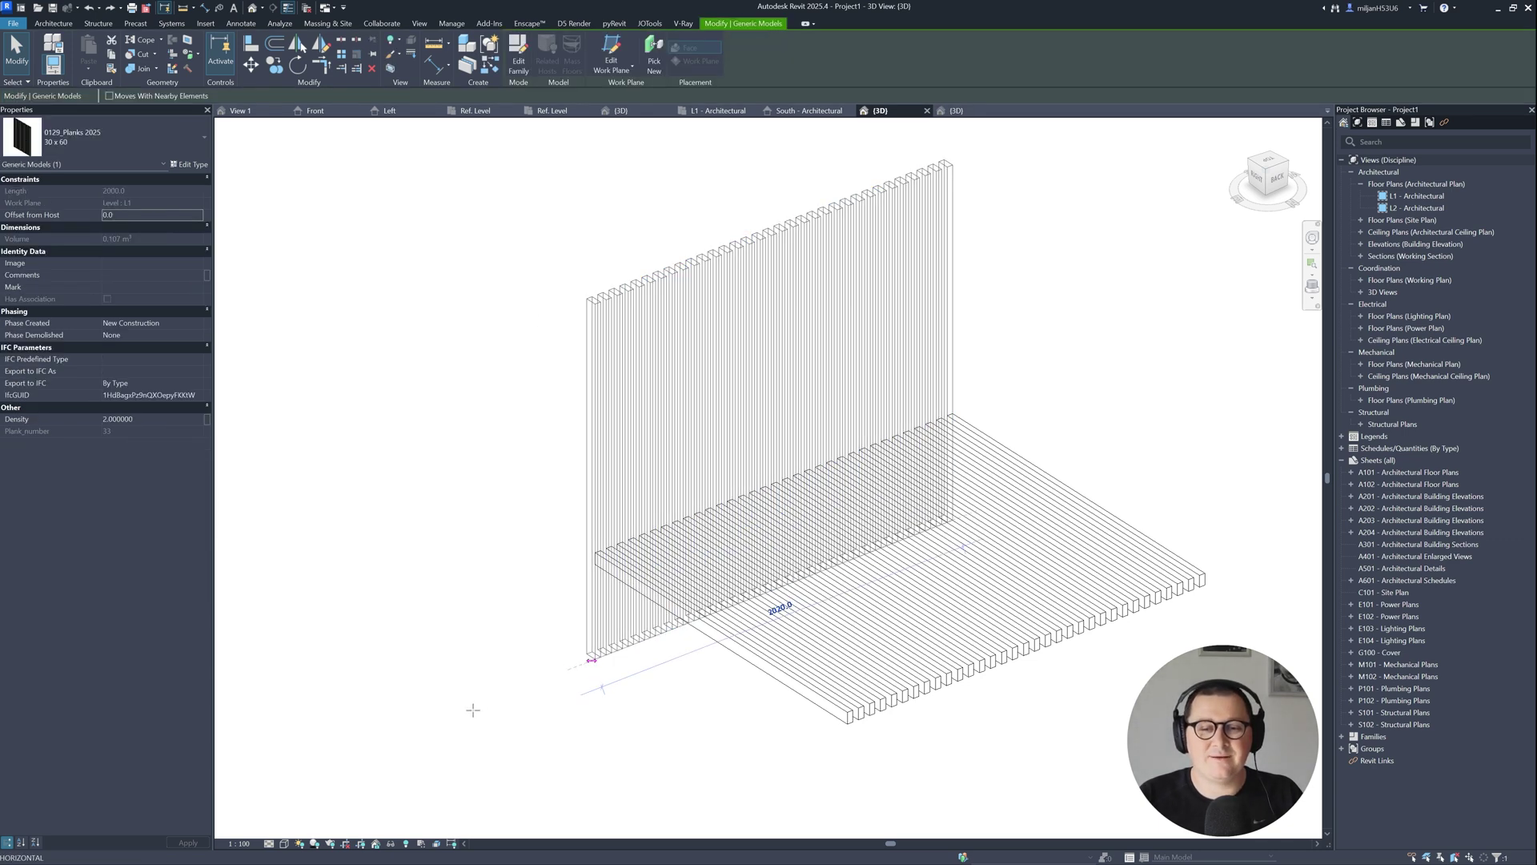
left_click_drag(473, 710, 458, 702)
key("Escape")
- Extend the floor planks to meet the plank wall with Trim/Extend (TR)
key("t")
key("r")
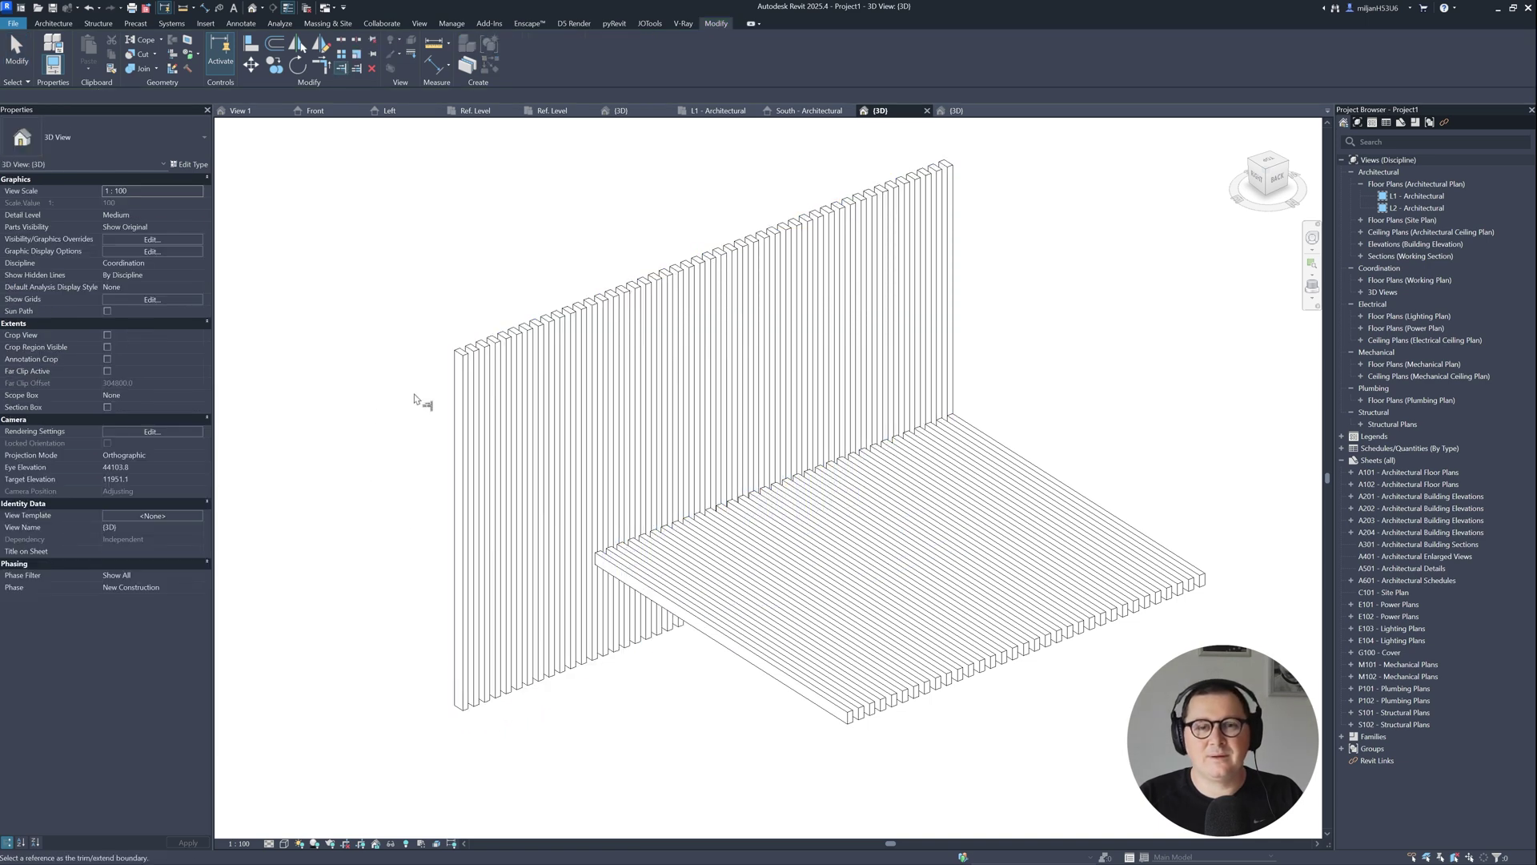
left_click(573, 505)
left_click(641, 572)
key("Escape")
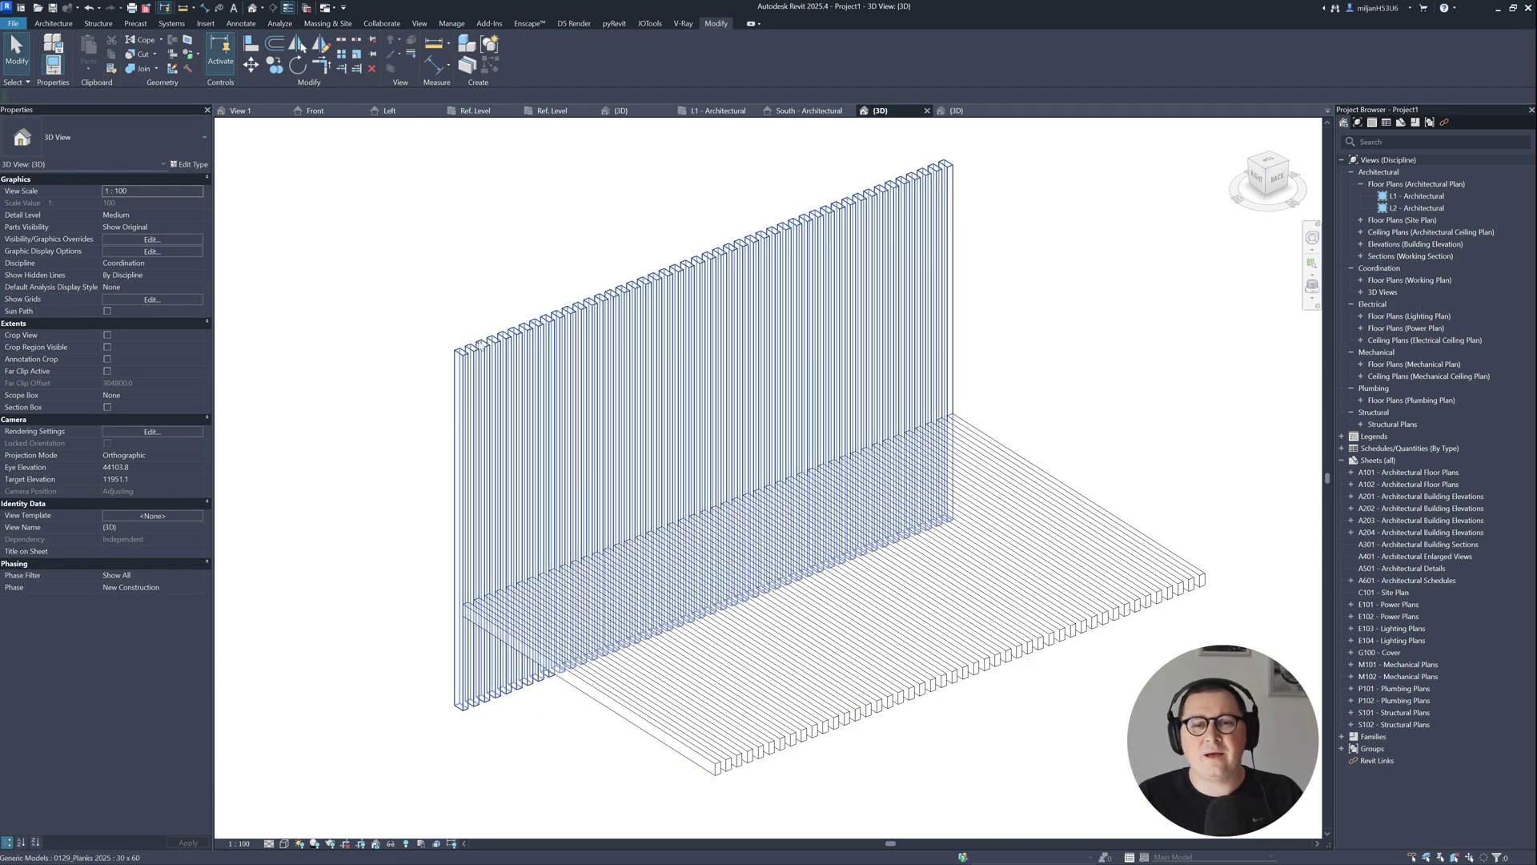
- Switch the wall planks to type 40 x 80 and lower Density to 1, halving the planks
left_click(683, 410)
left_click(105, 138)
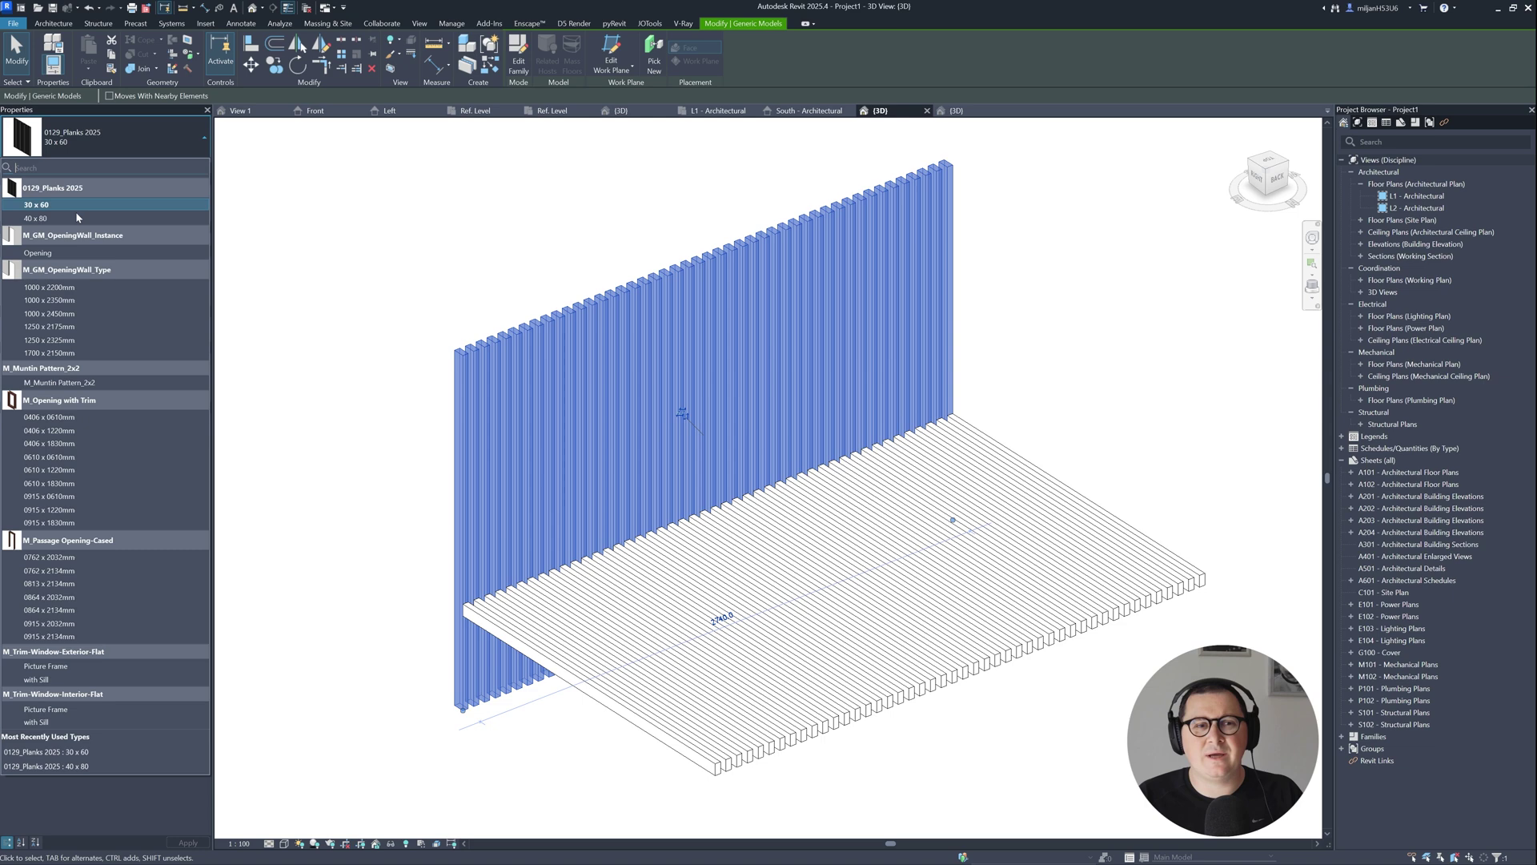
left_click(78, 218)
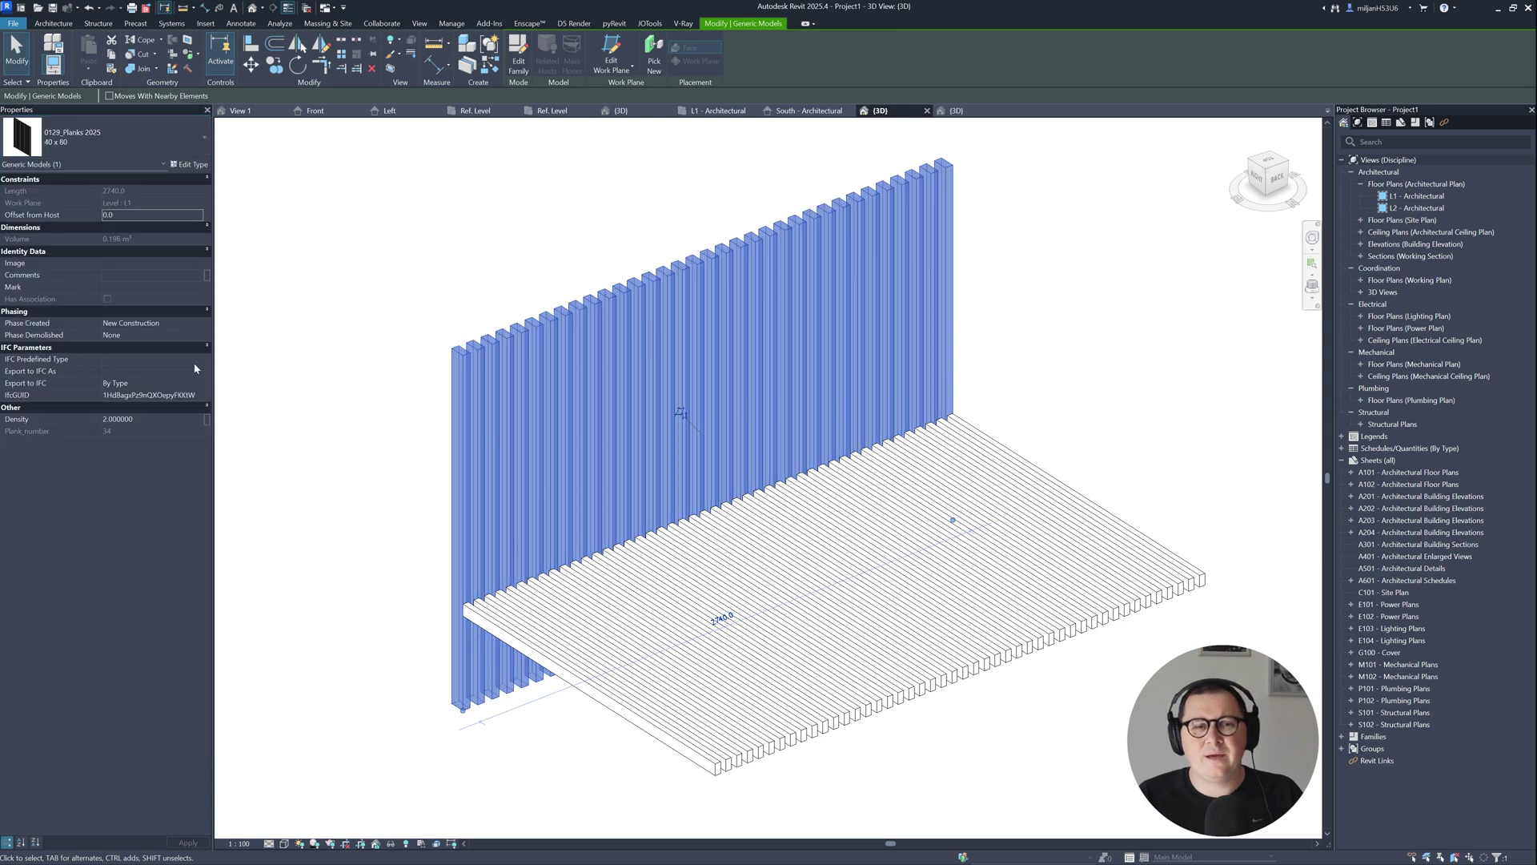
left_click(150, 419)
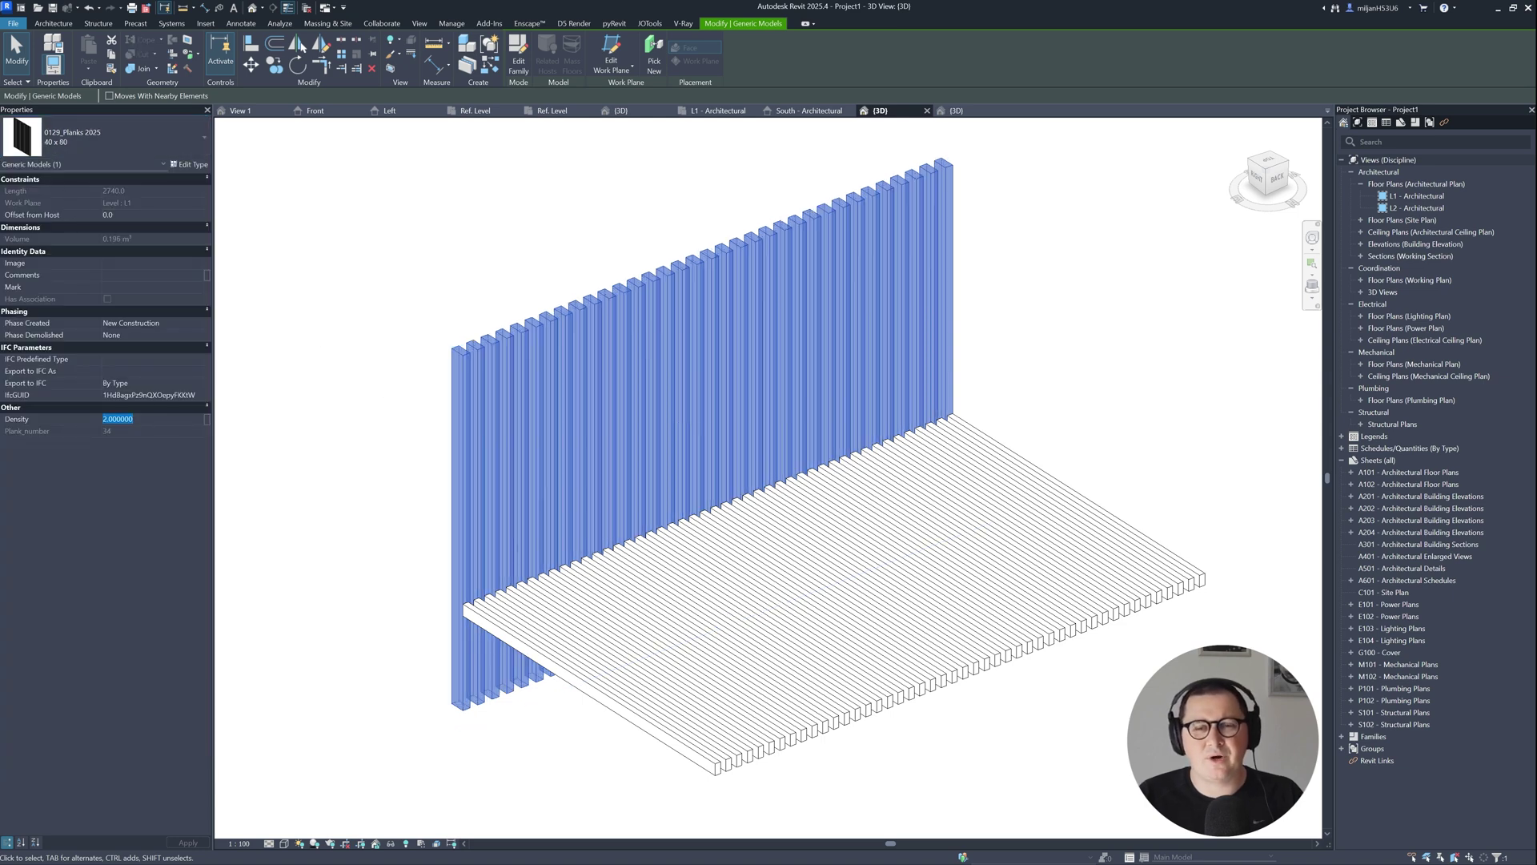
type("1")
key("Return")
left_click(456, 246)
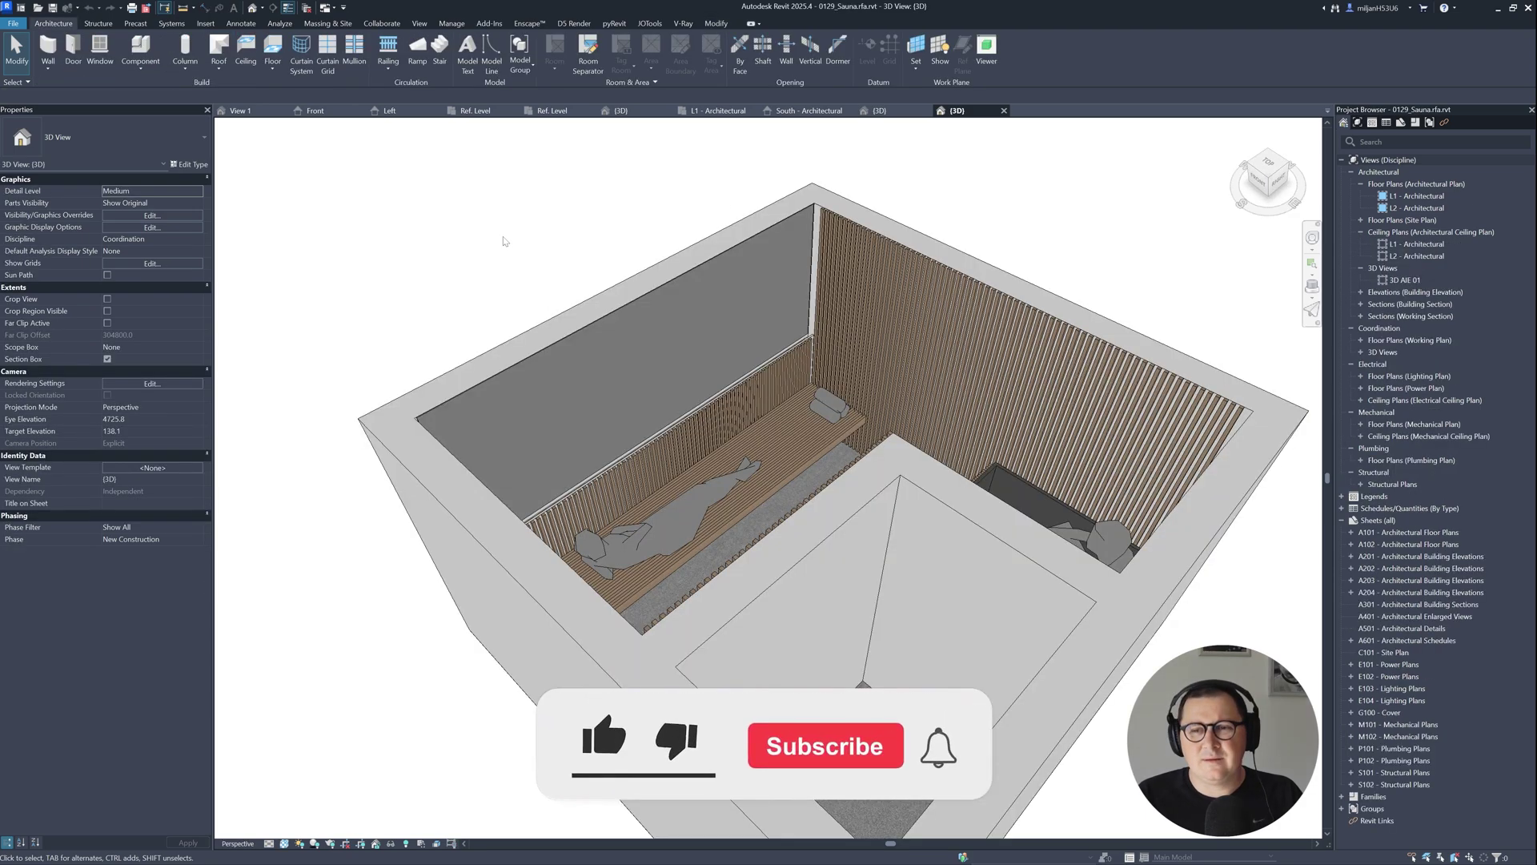
middle_click_drag(485, 360, 542, 365, "shift")
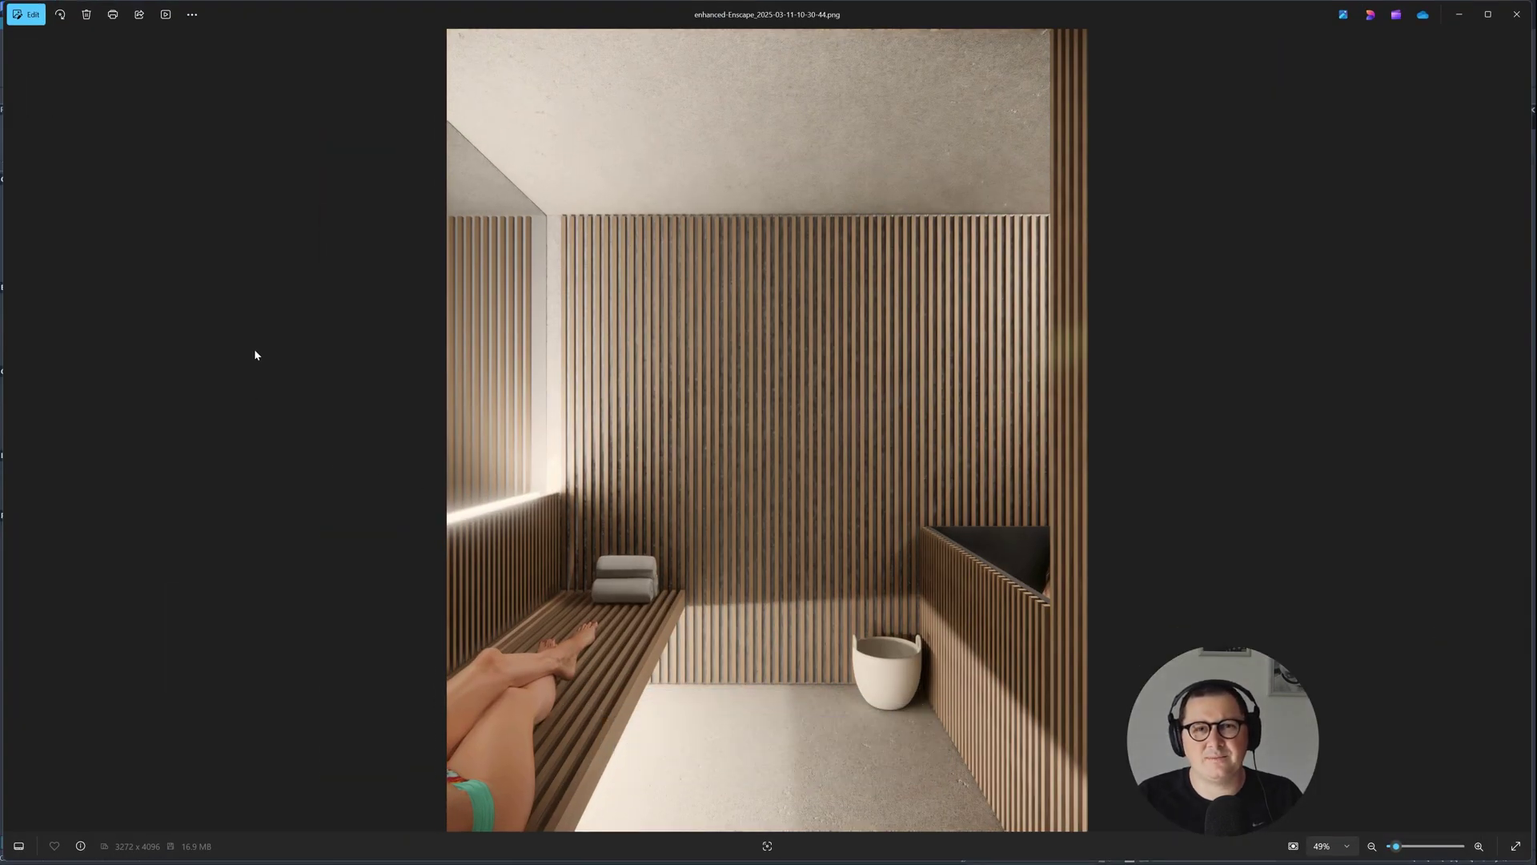
- Step back from the sauna render to the facade photos 002.jpg and 001.jpg
key("Left")
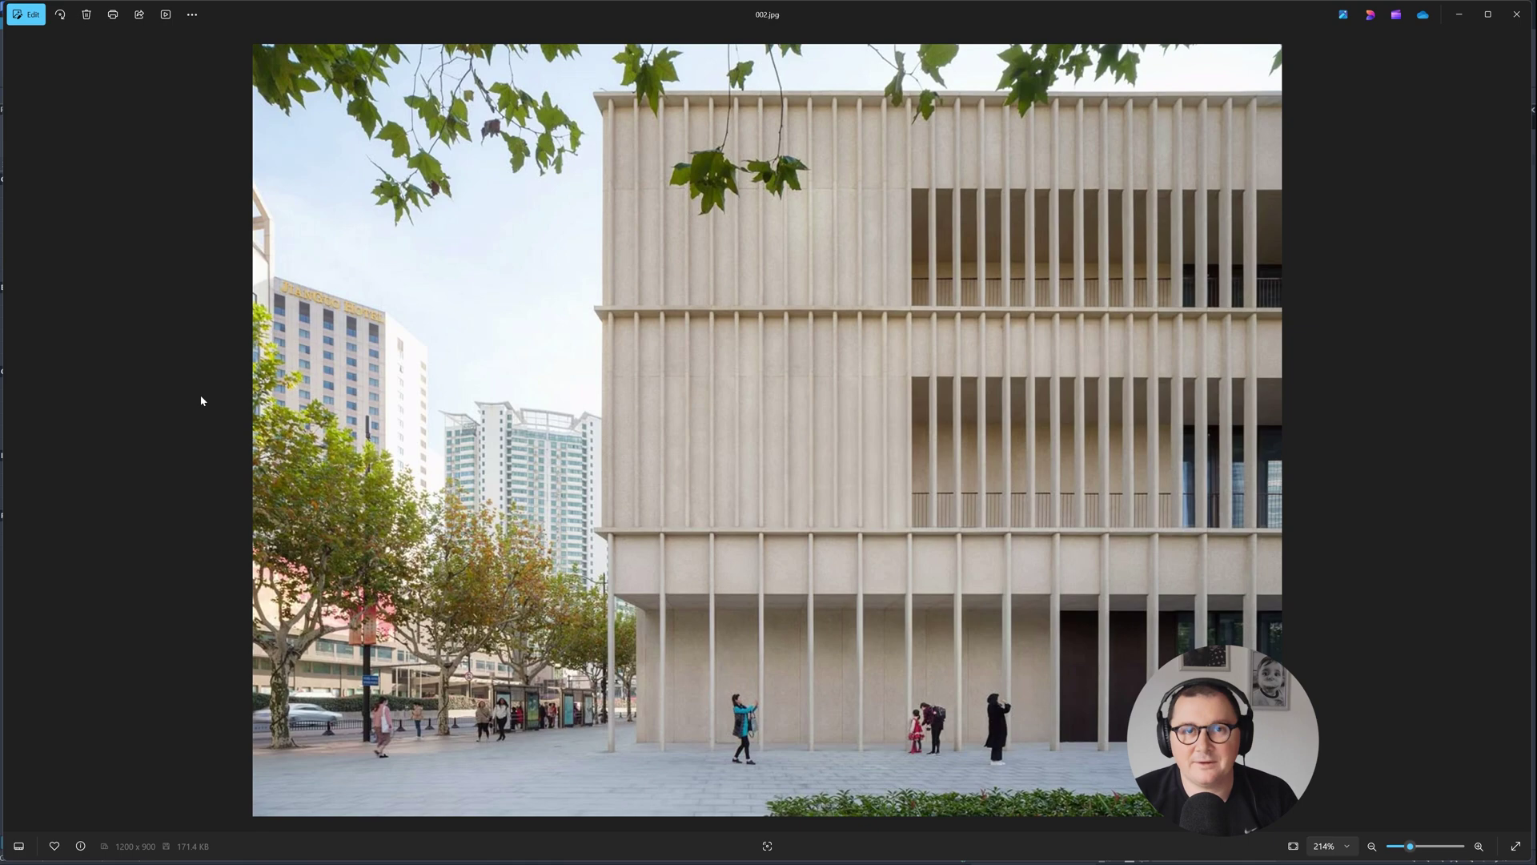
key("Left")
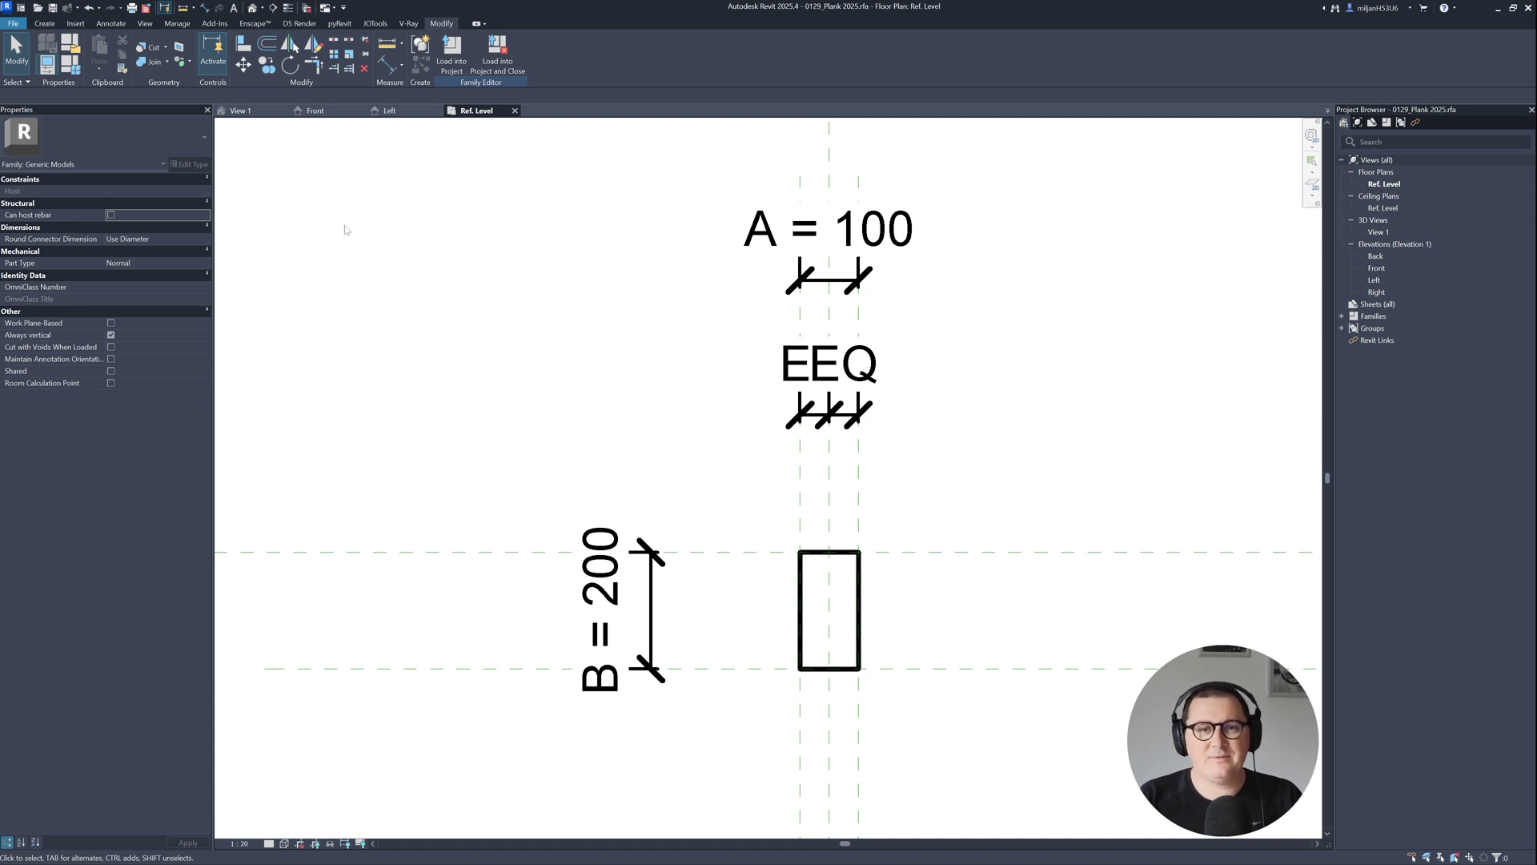
- Review the plank in the Front and 3D views, then bring up Family Types
left_click(324, 112)
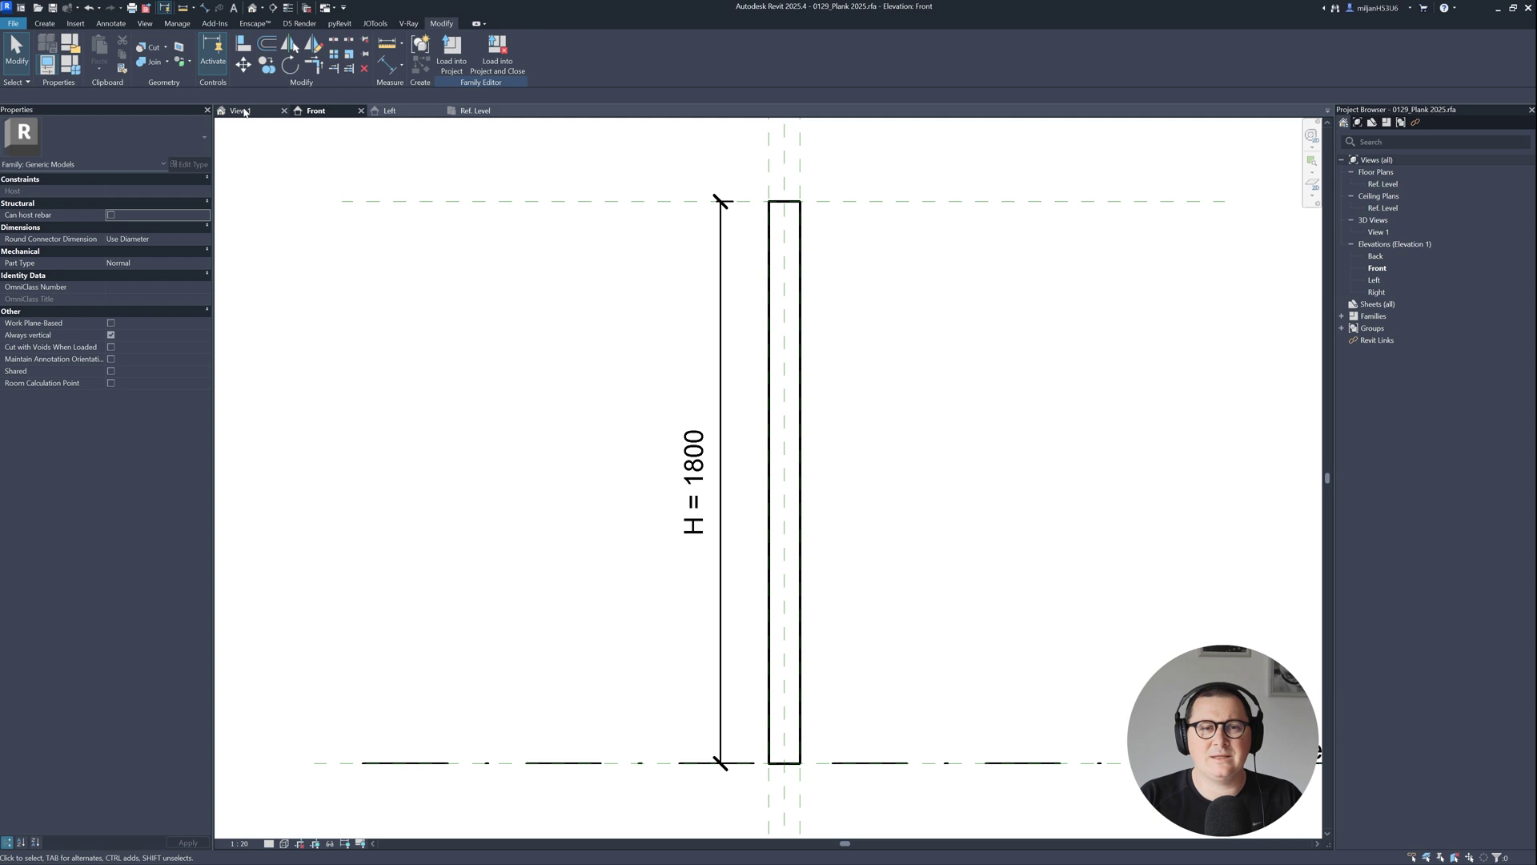
left_click(255, 111)
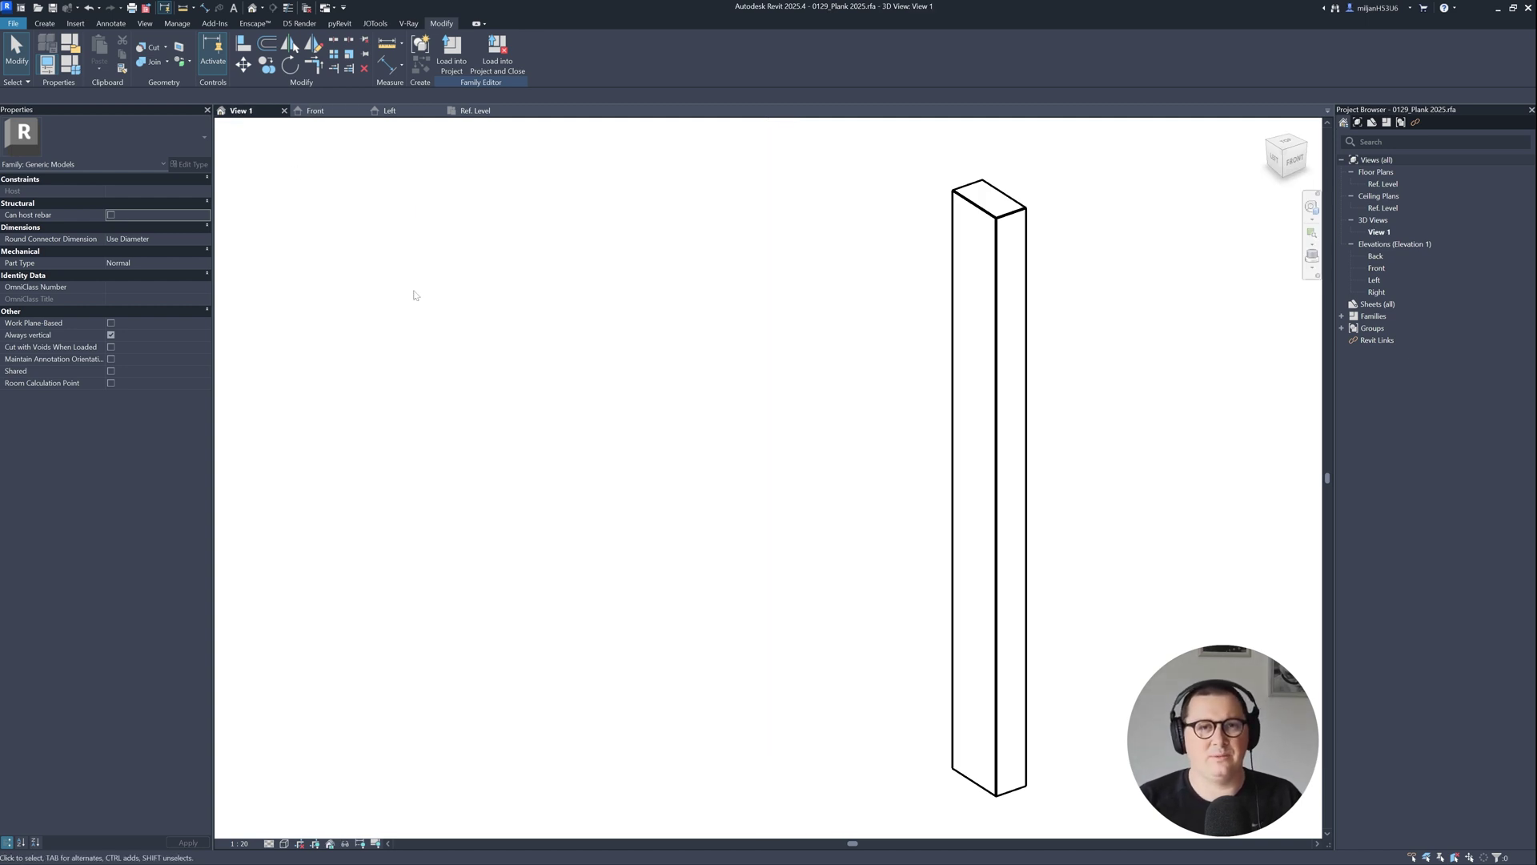
left_click(77, 69)
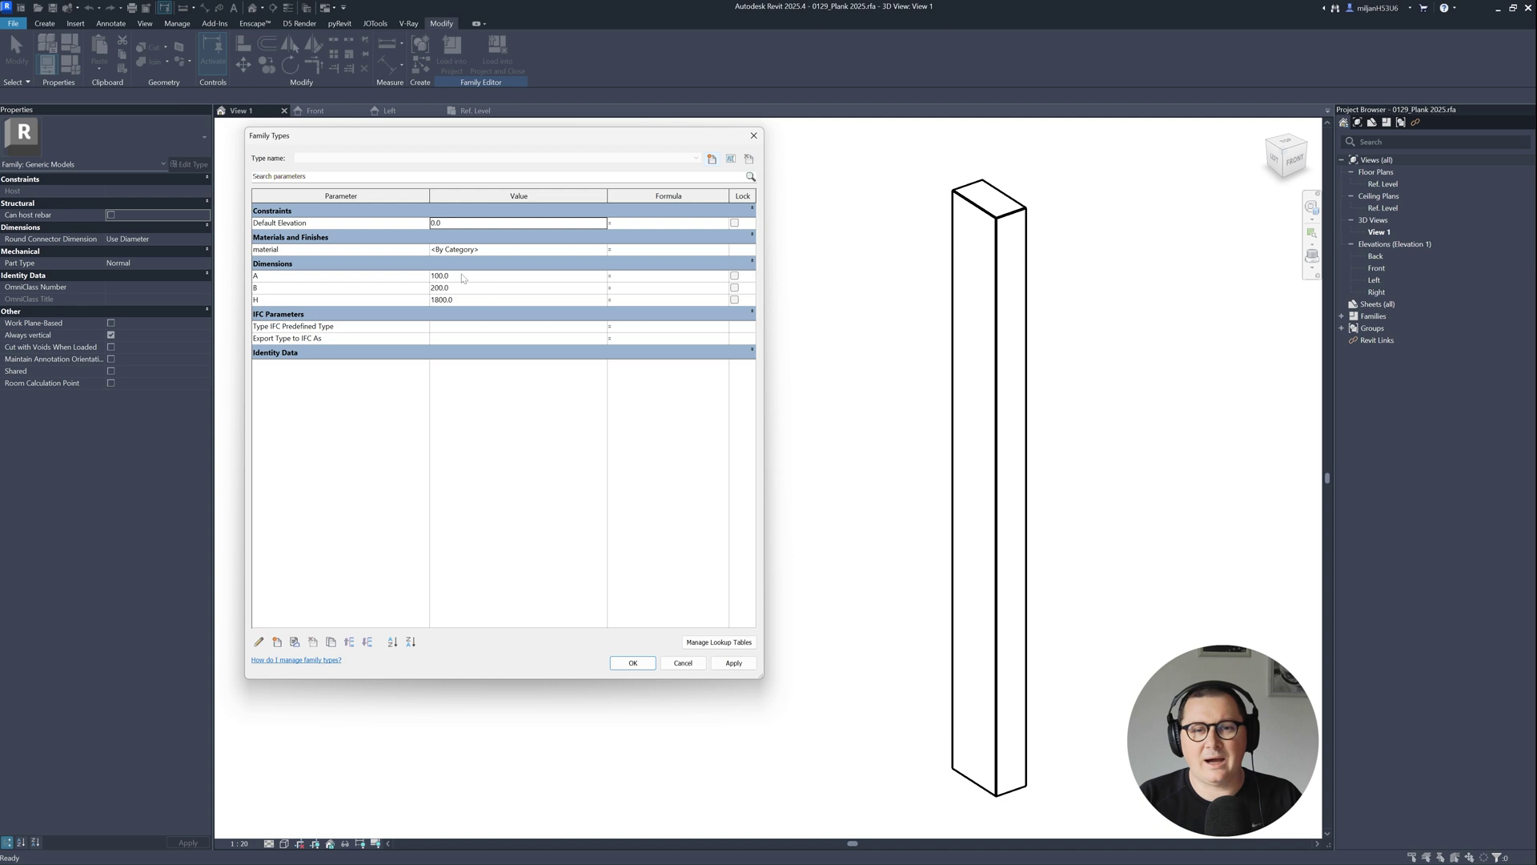
- Set the plank family's A to 50, B to 100 and H to 1200 and apply
left_click(462, 277)
type("50")
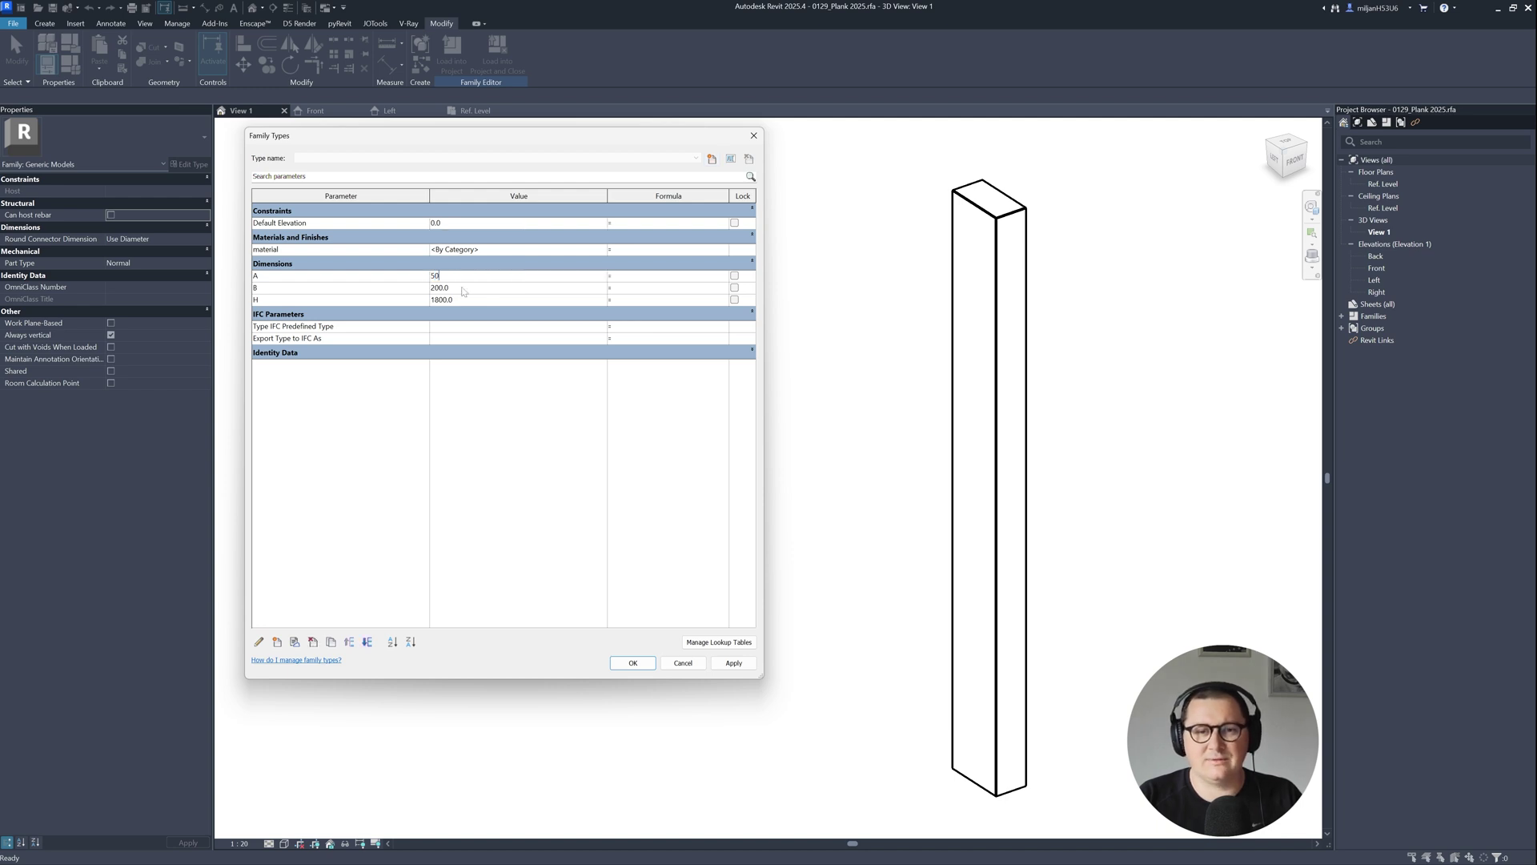
key("Tab")
type("100")
key("Tab")
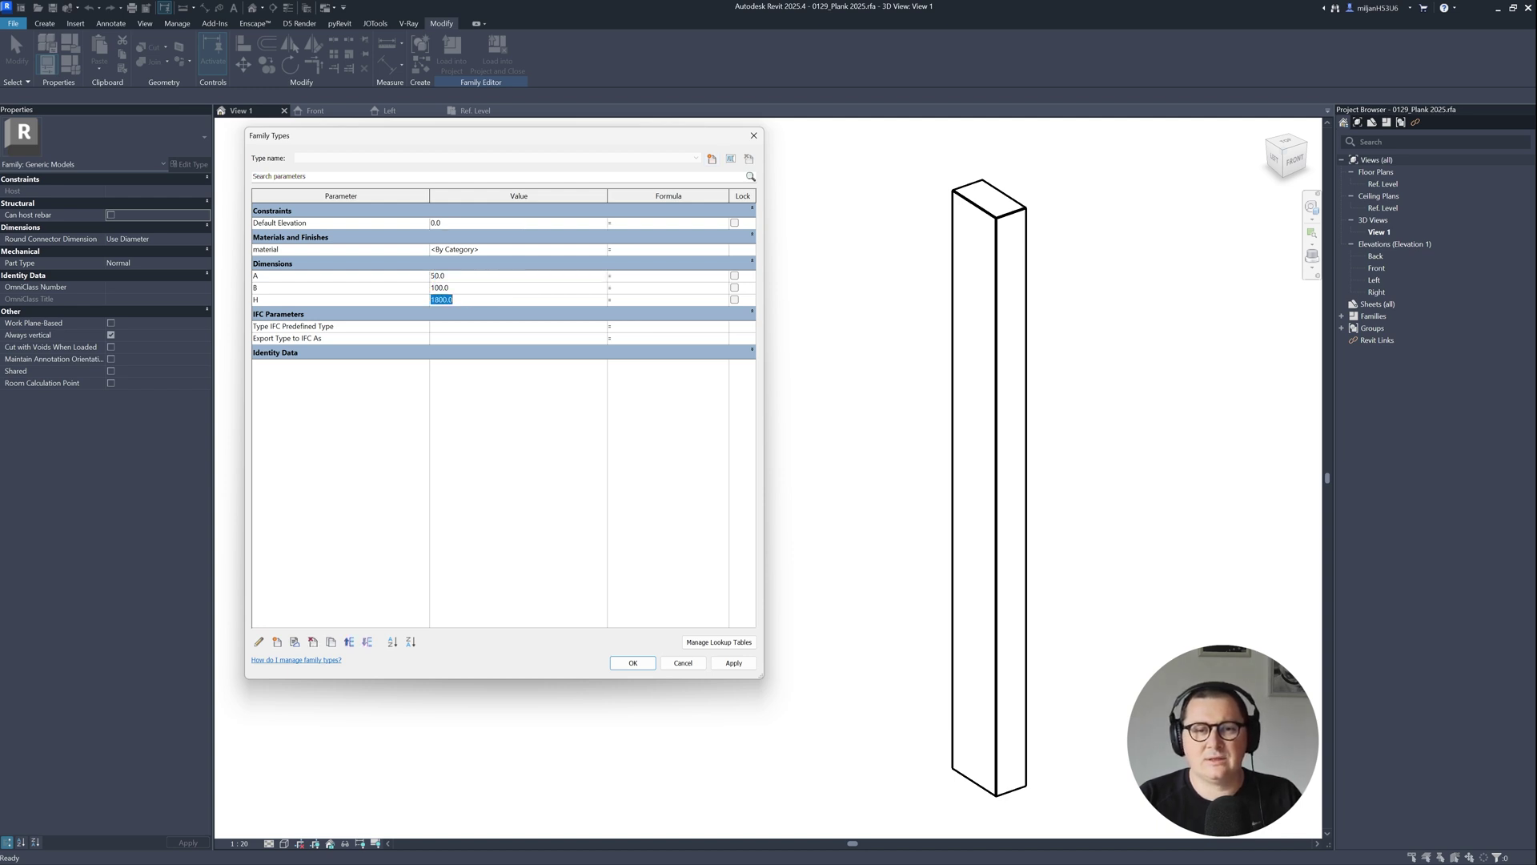
type("1200")
left_click(734, 663)
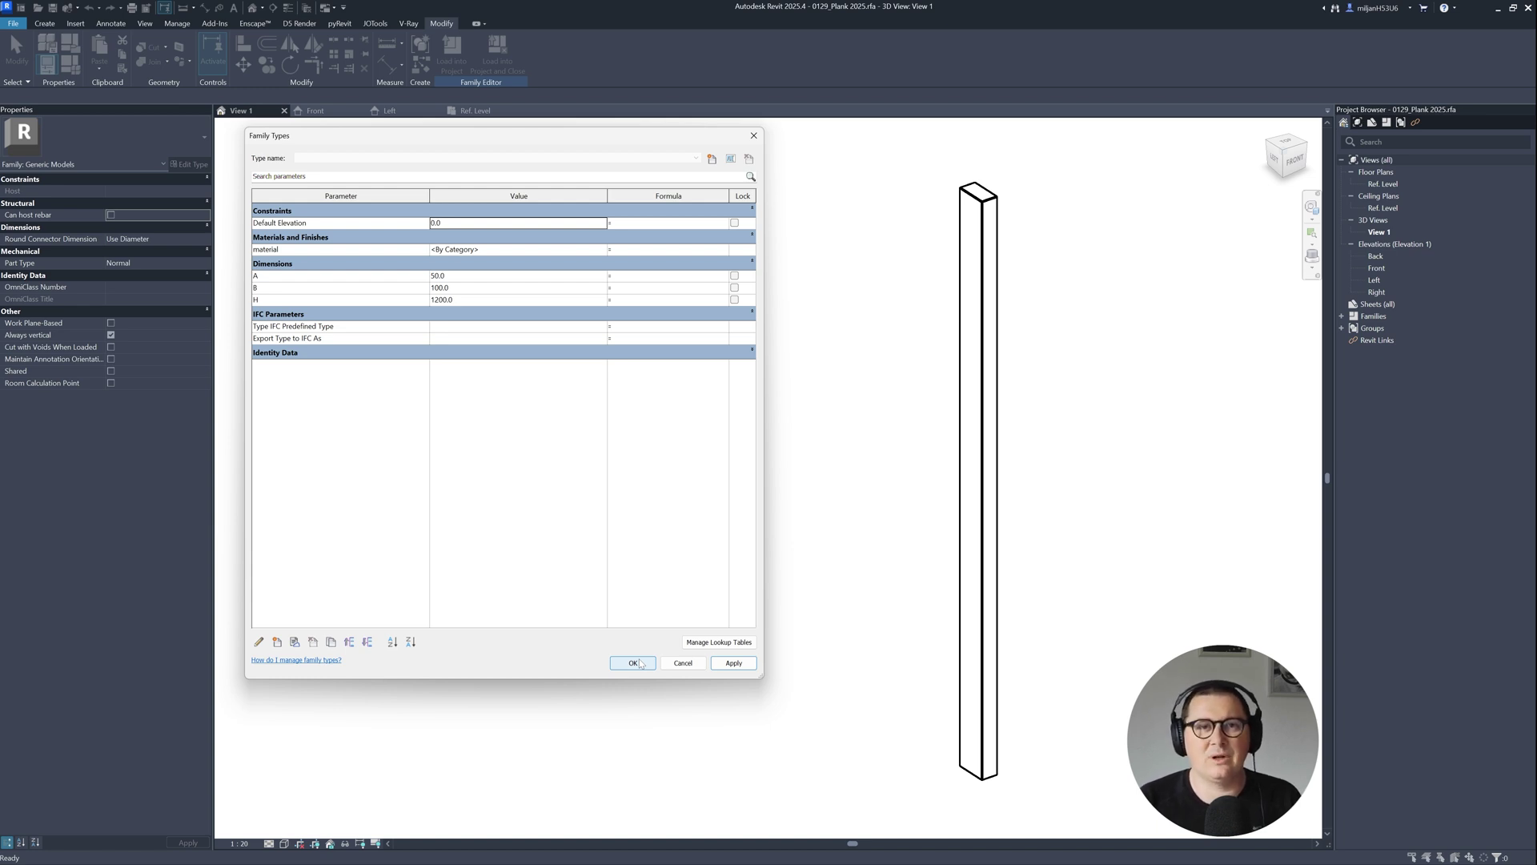
left_click(632, 663)
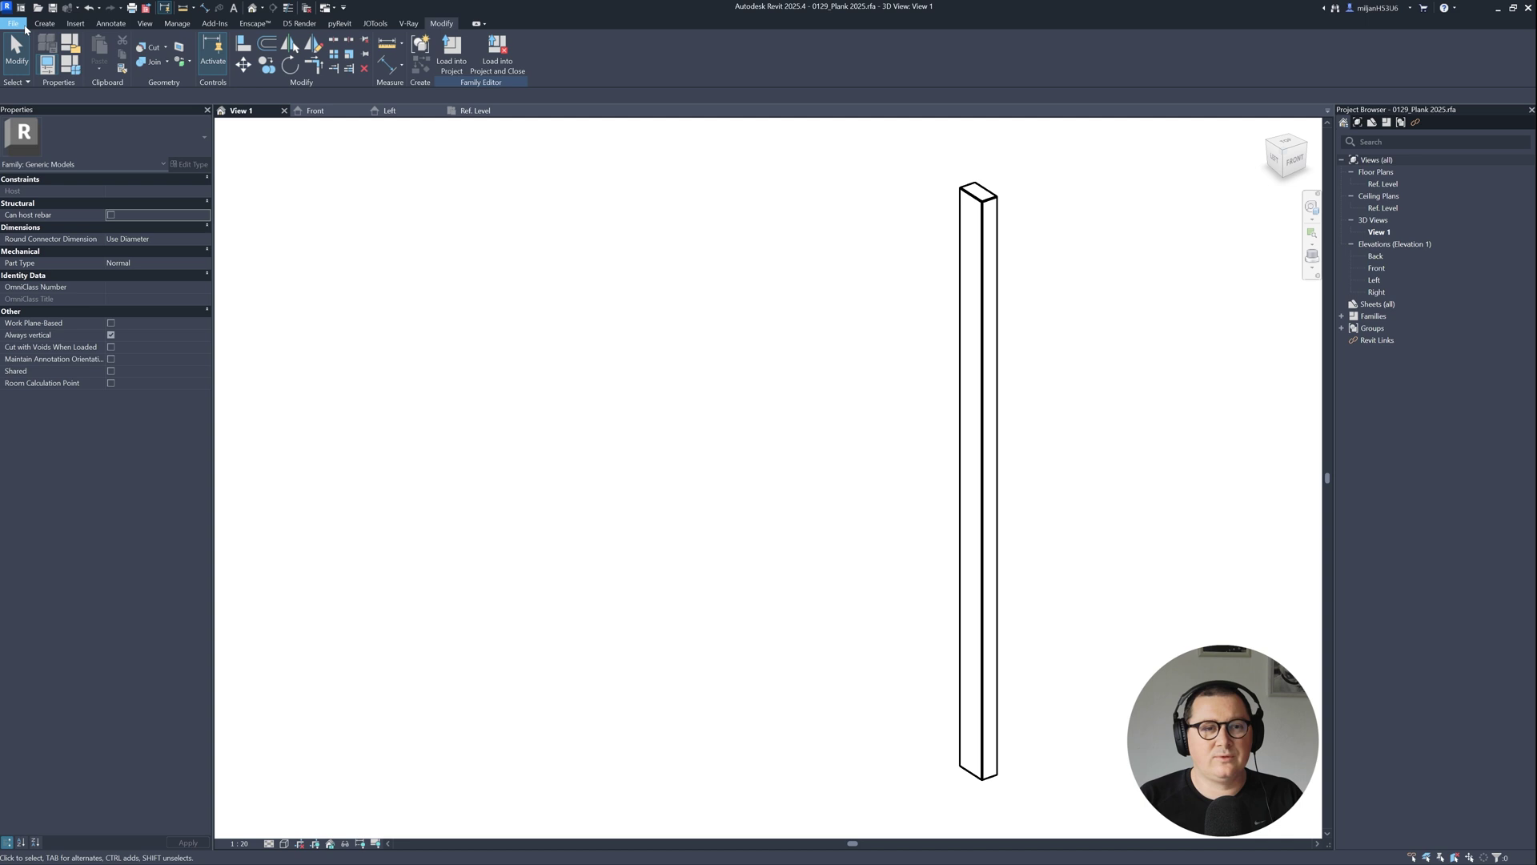
- Create a new family from the Metric Generic Model line based.rft template
left_click(26, 28)
mouse_move(36, 71)
left_click(117, 114)
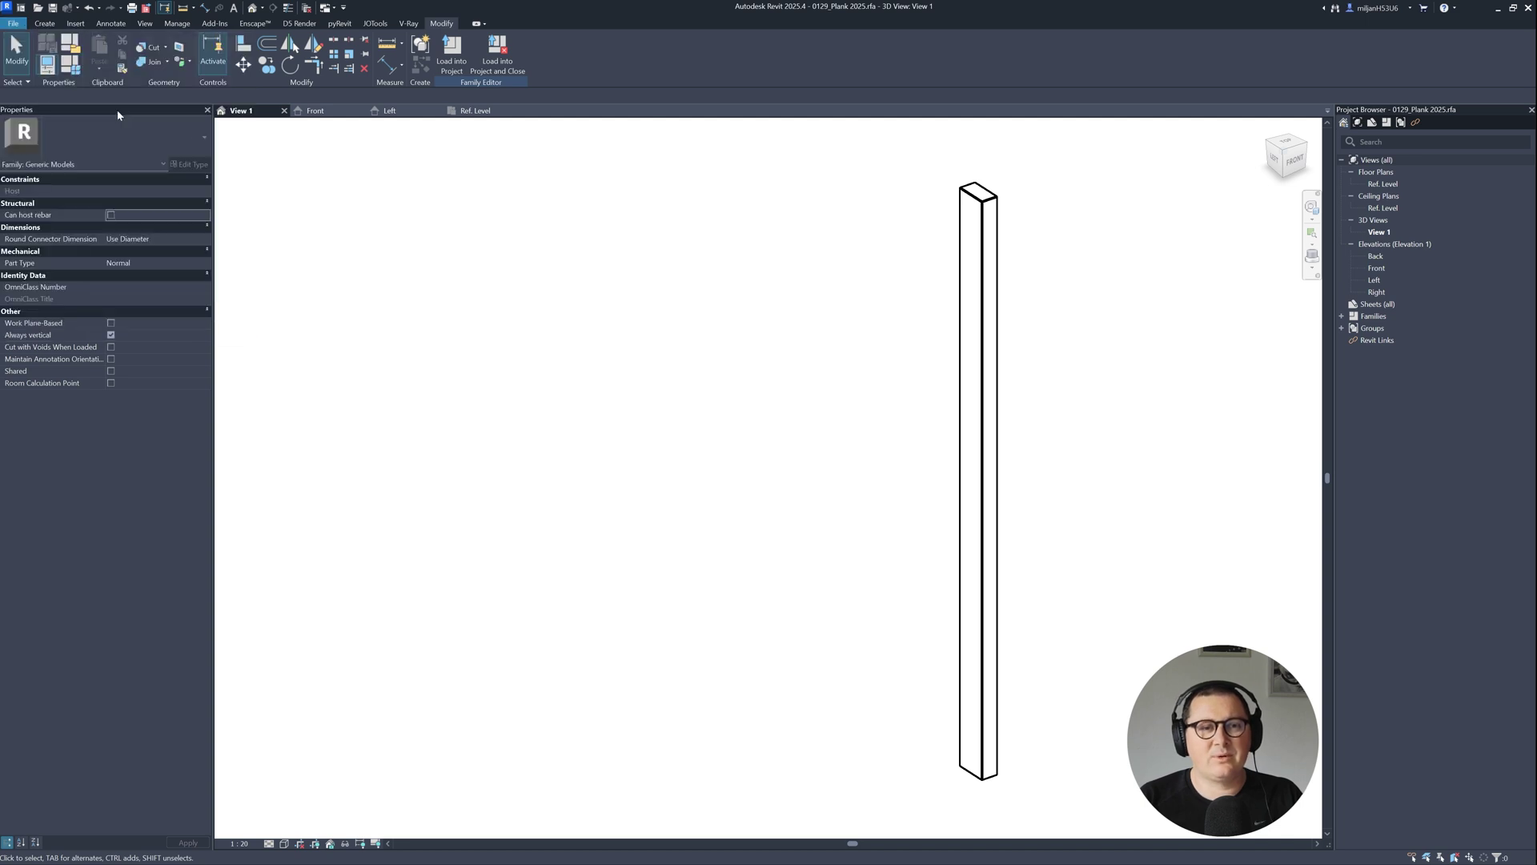
scroll(488, 308, "down", 2)
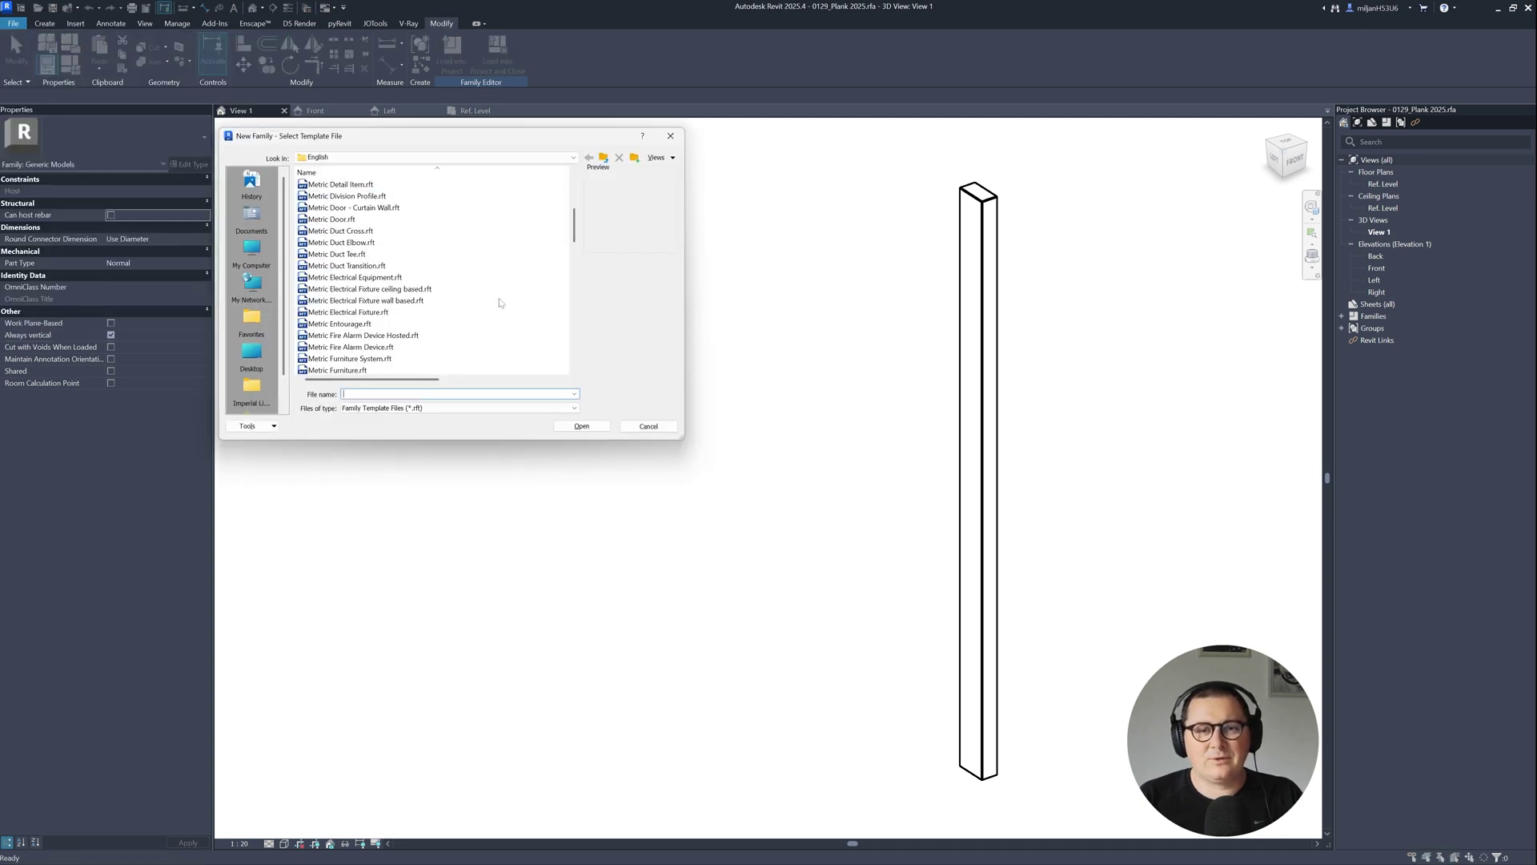
scroll(500, 303, "down", 4)
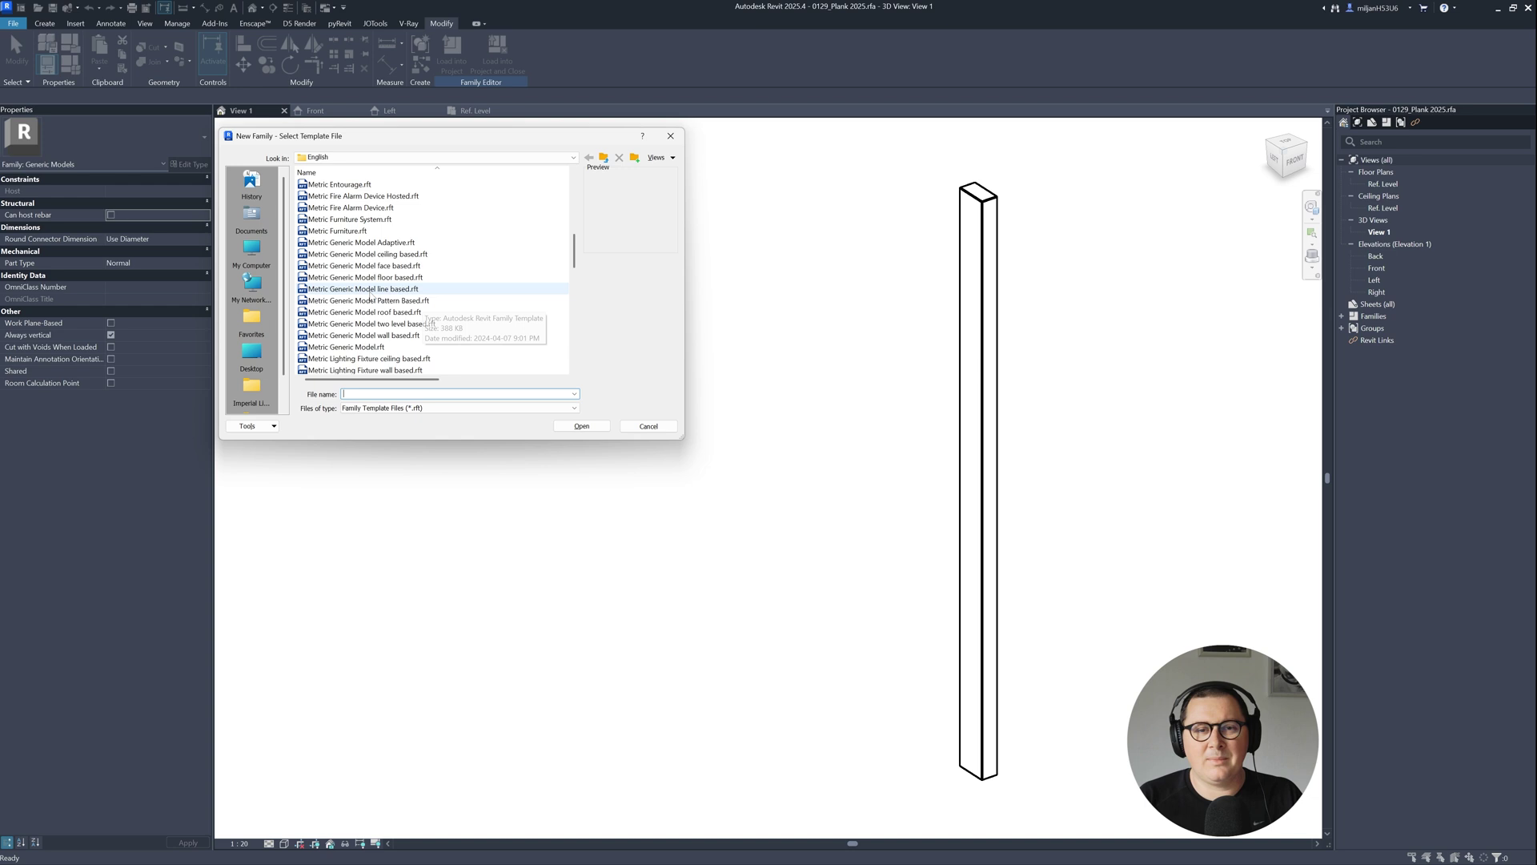
left_click(371, 290)
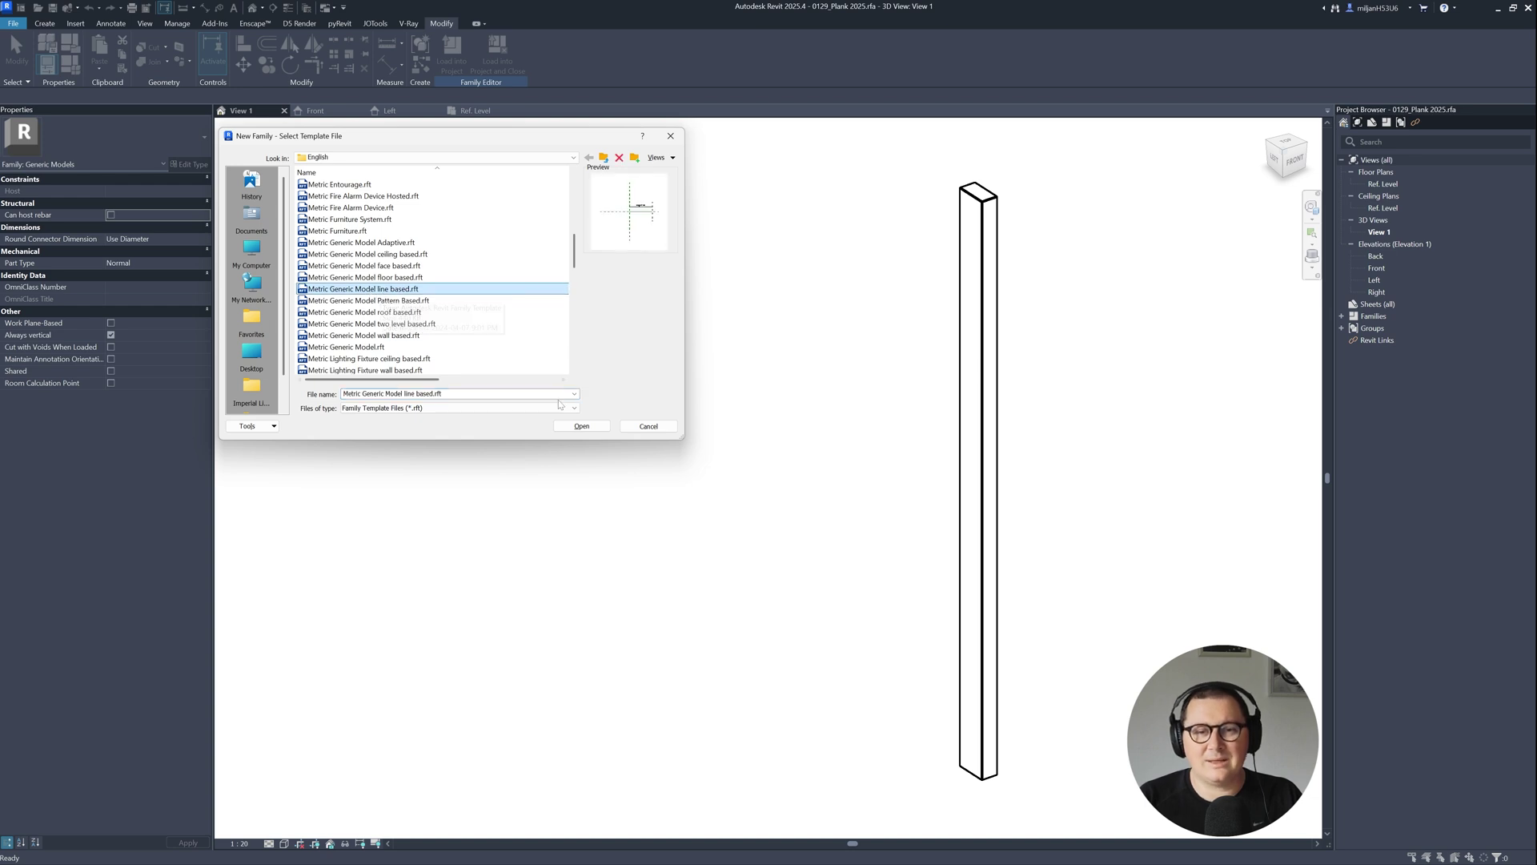
left_click(582, 426)
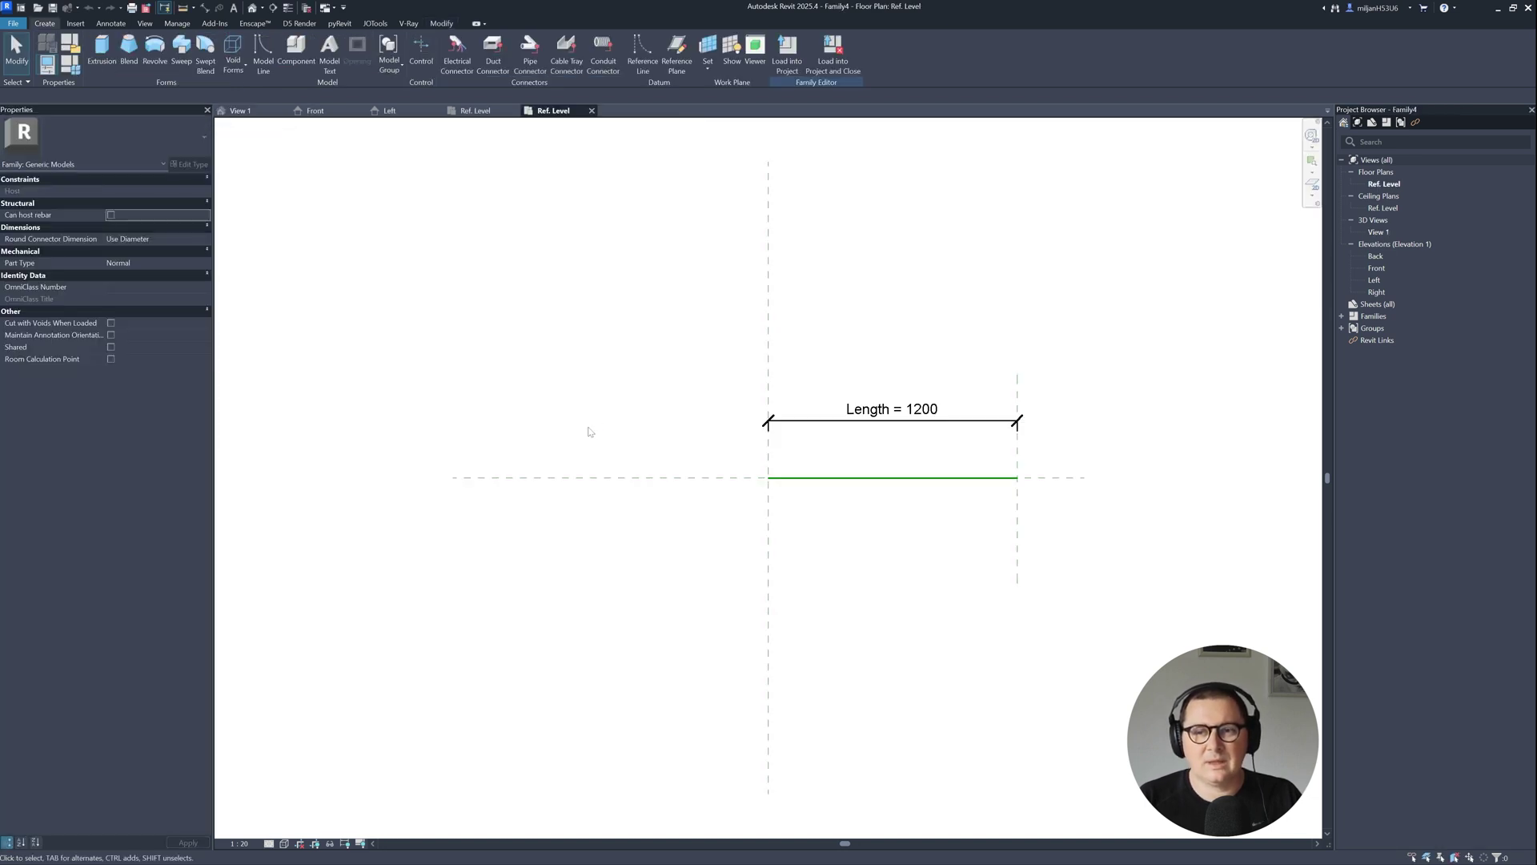
- Load the 0129_Plank 2025 family into the new family and place one instance
left_click(474, 114)
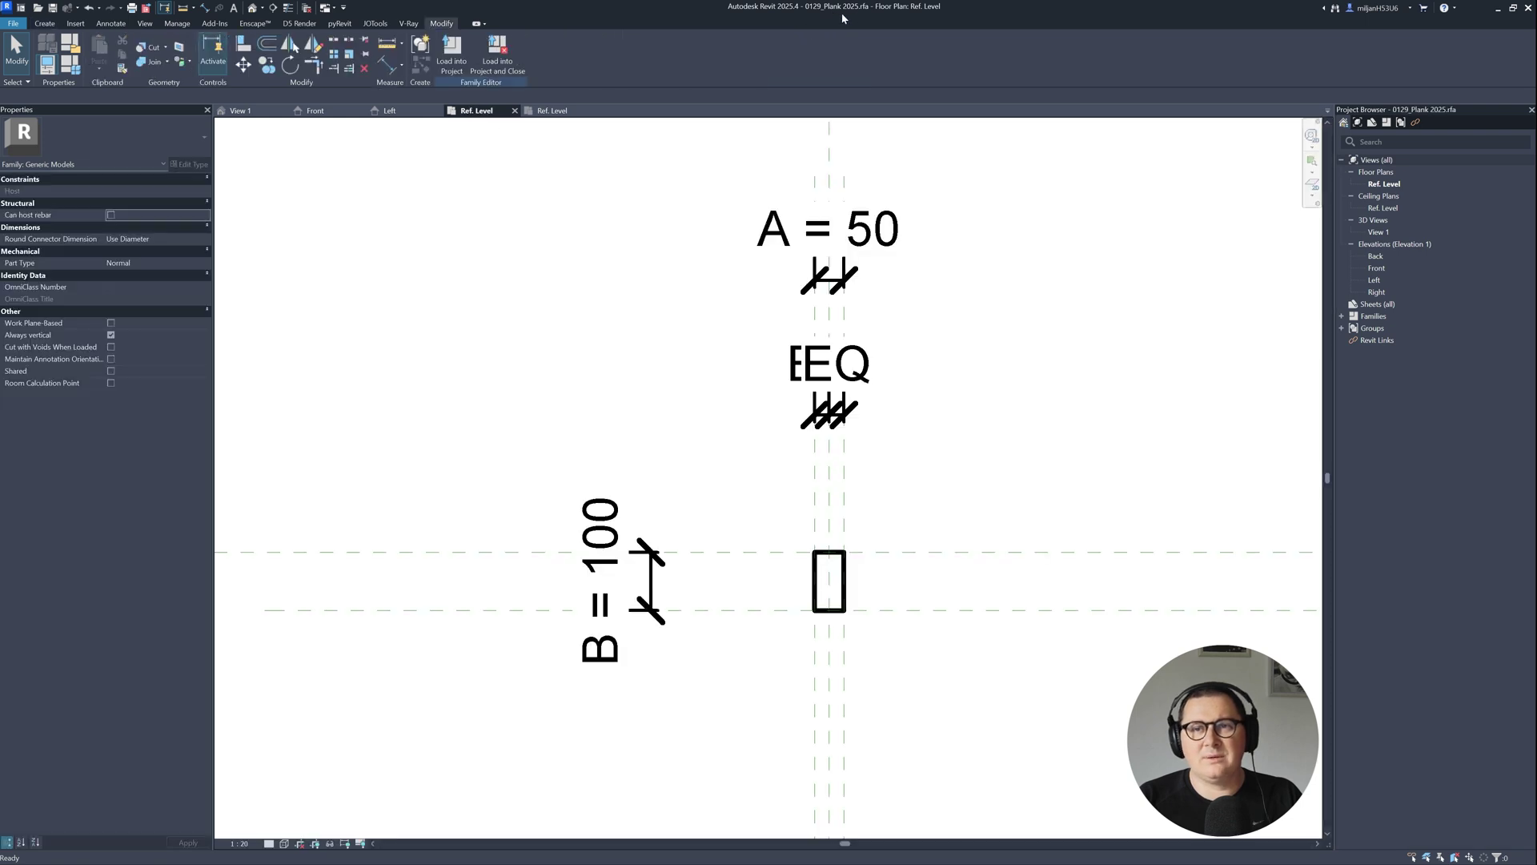
left_click(452, 56)
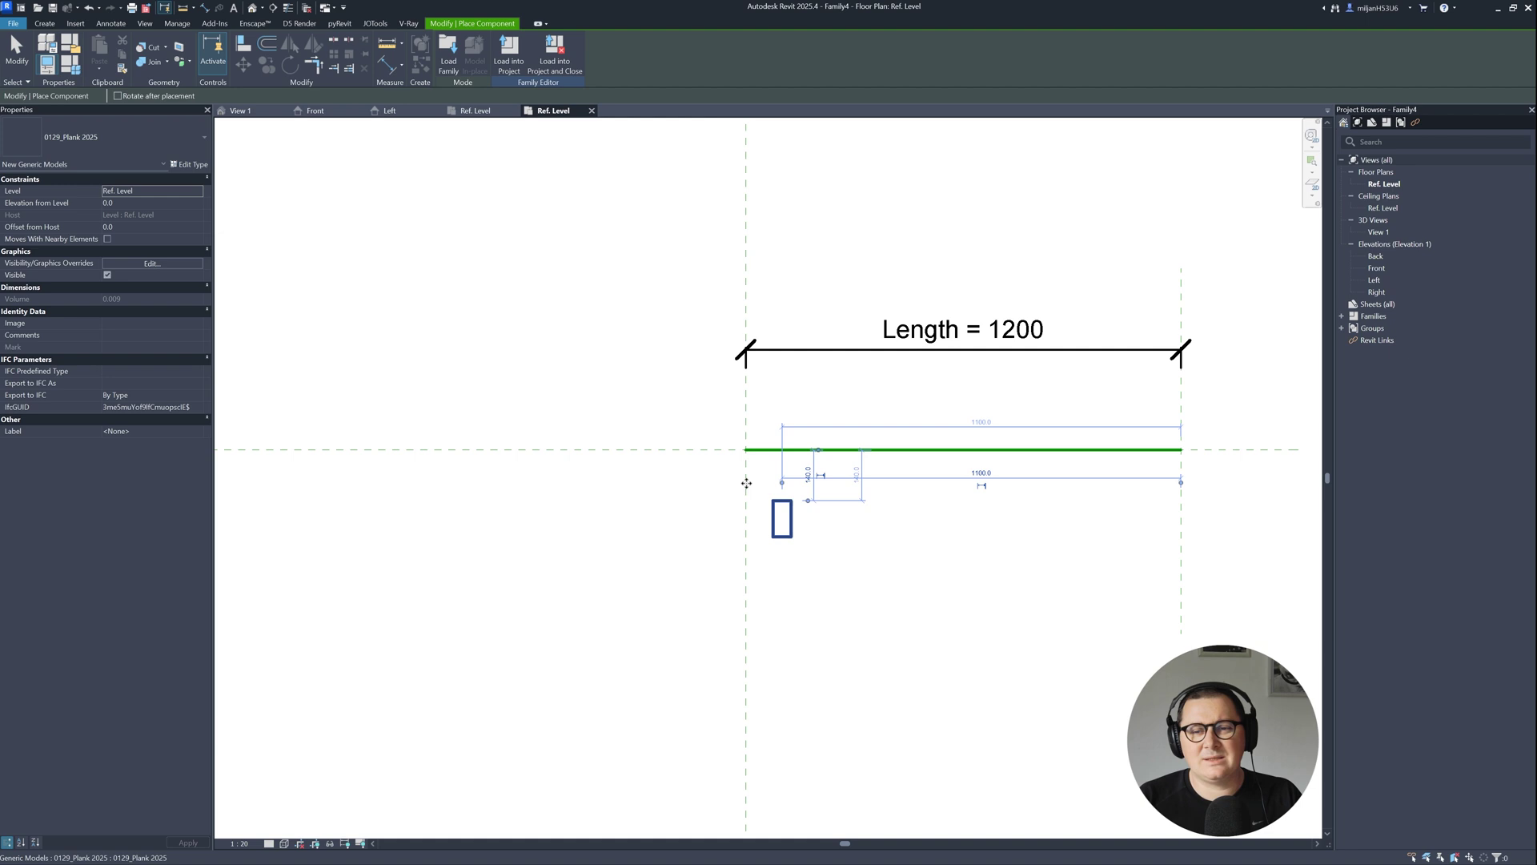
key("Escape")
key("Escape")
middle_click_drag(867, 476, 690, 555)
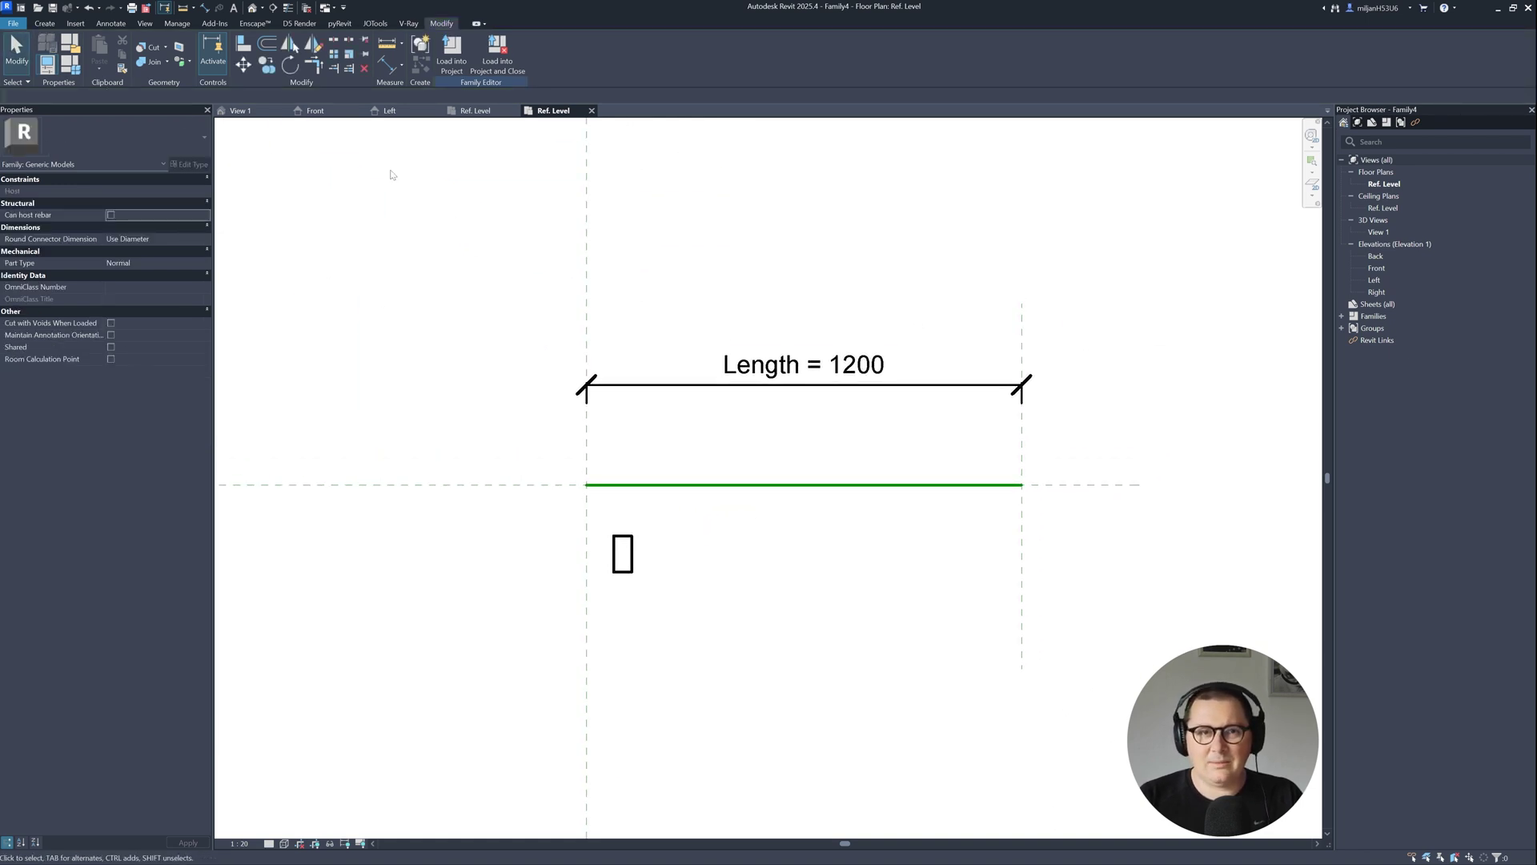
- Add vertical reference planes through the plank and near the line's right end, then open Family Types
left_click(45, 24)
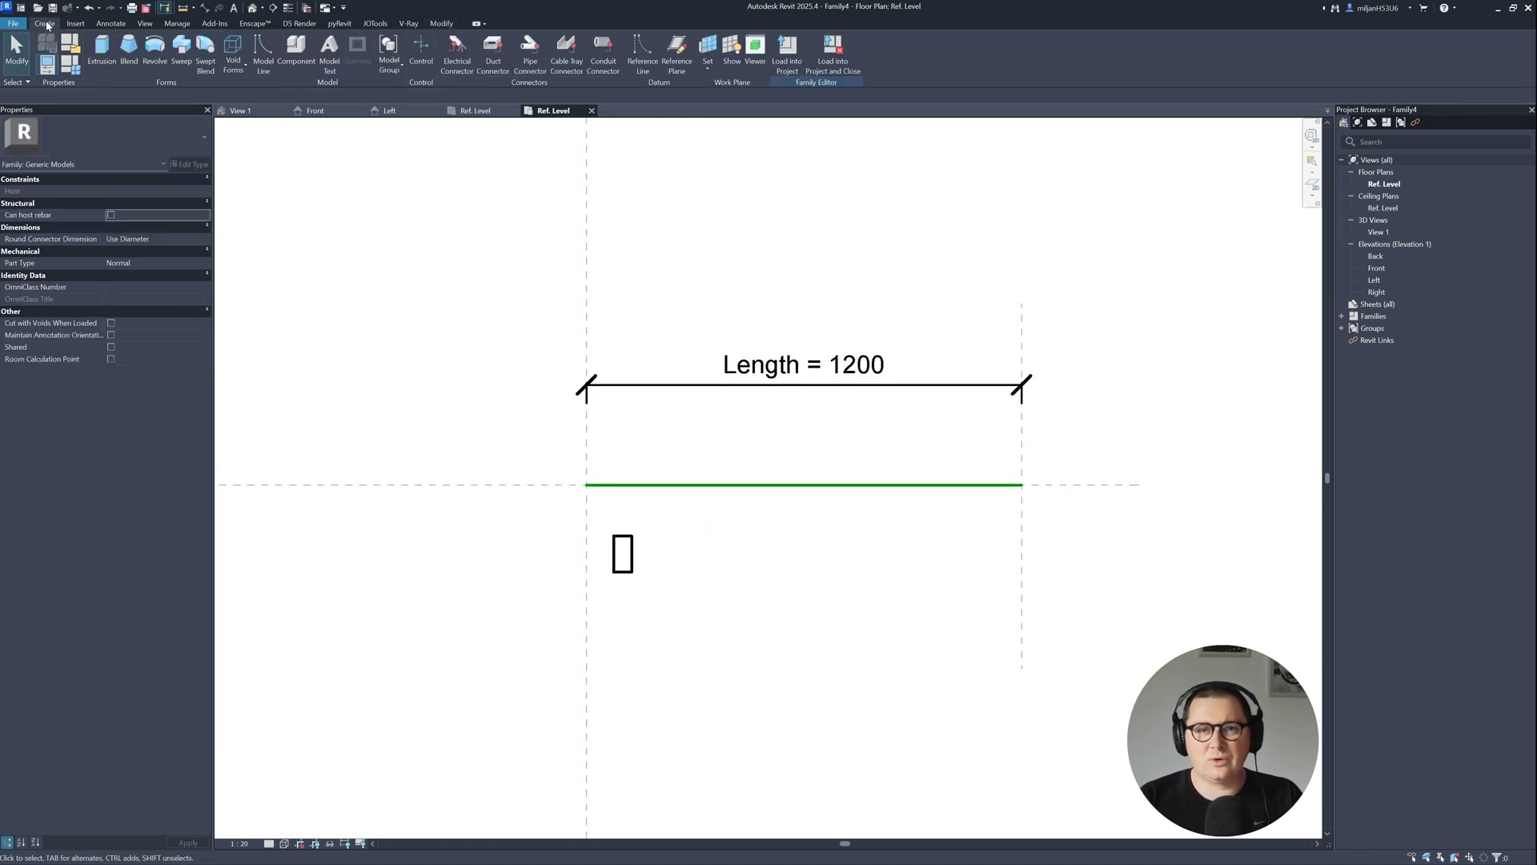
left_click(676, 52)
left_click(969, 303)
left_click(972, 669)
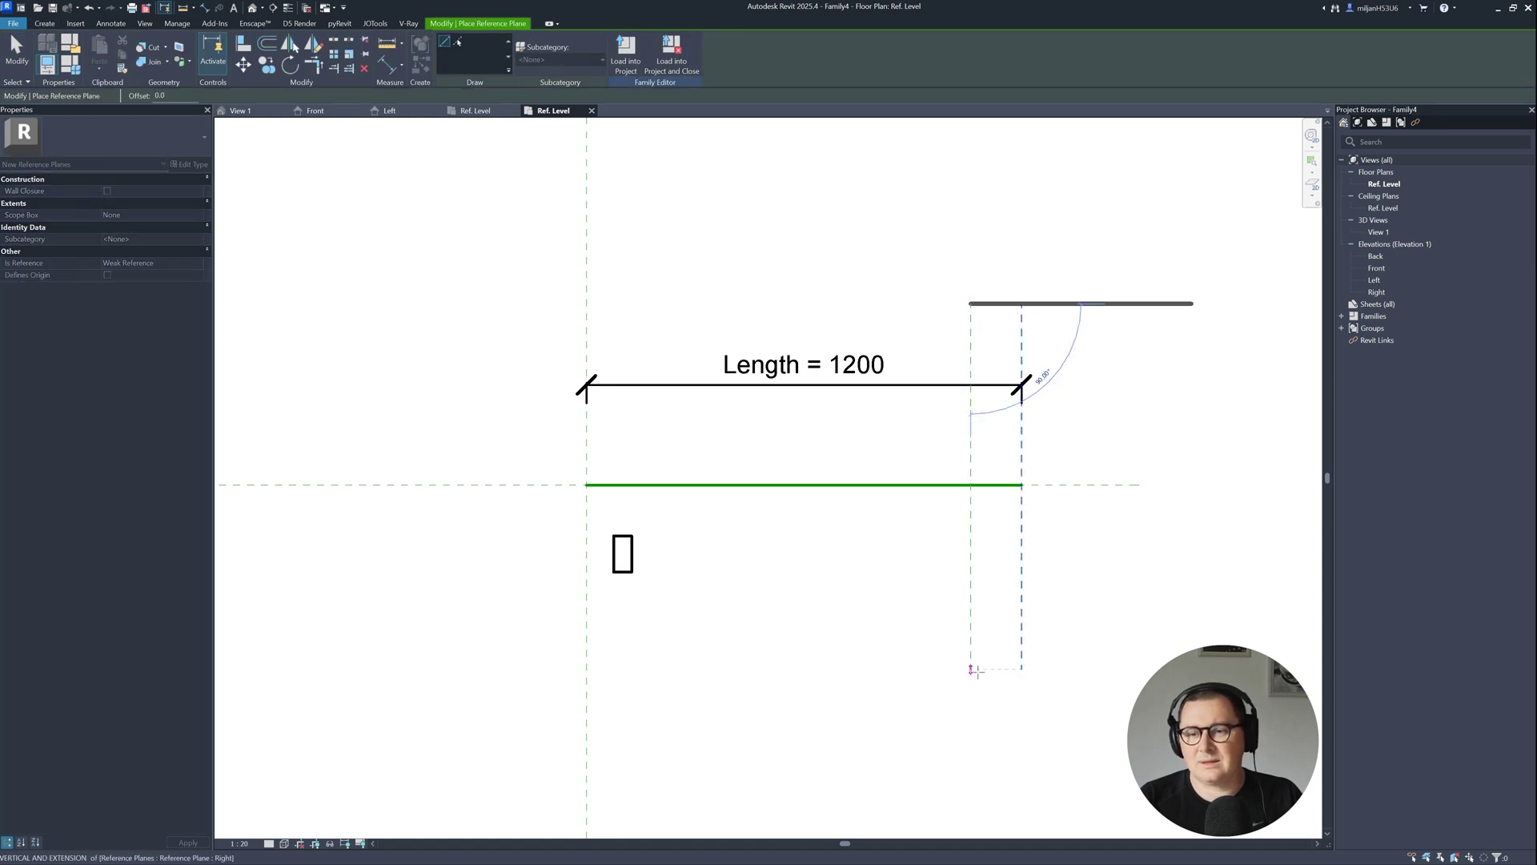
left_click(622, 304)
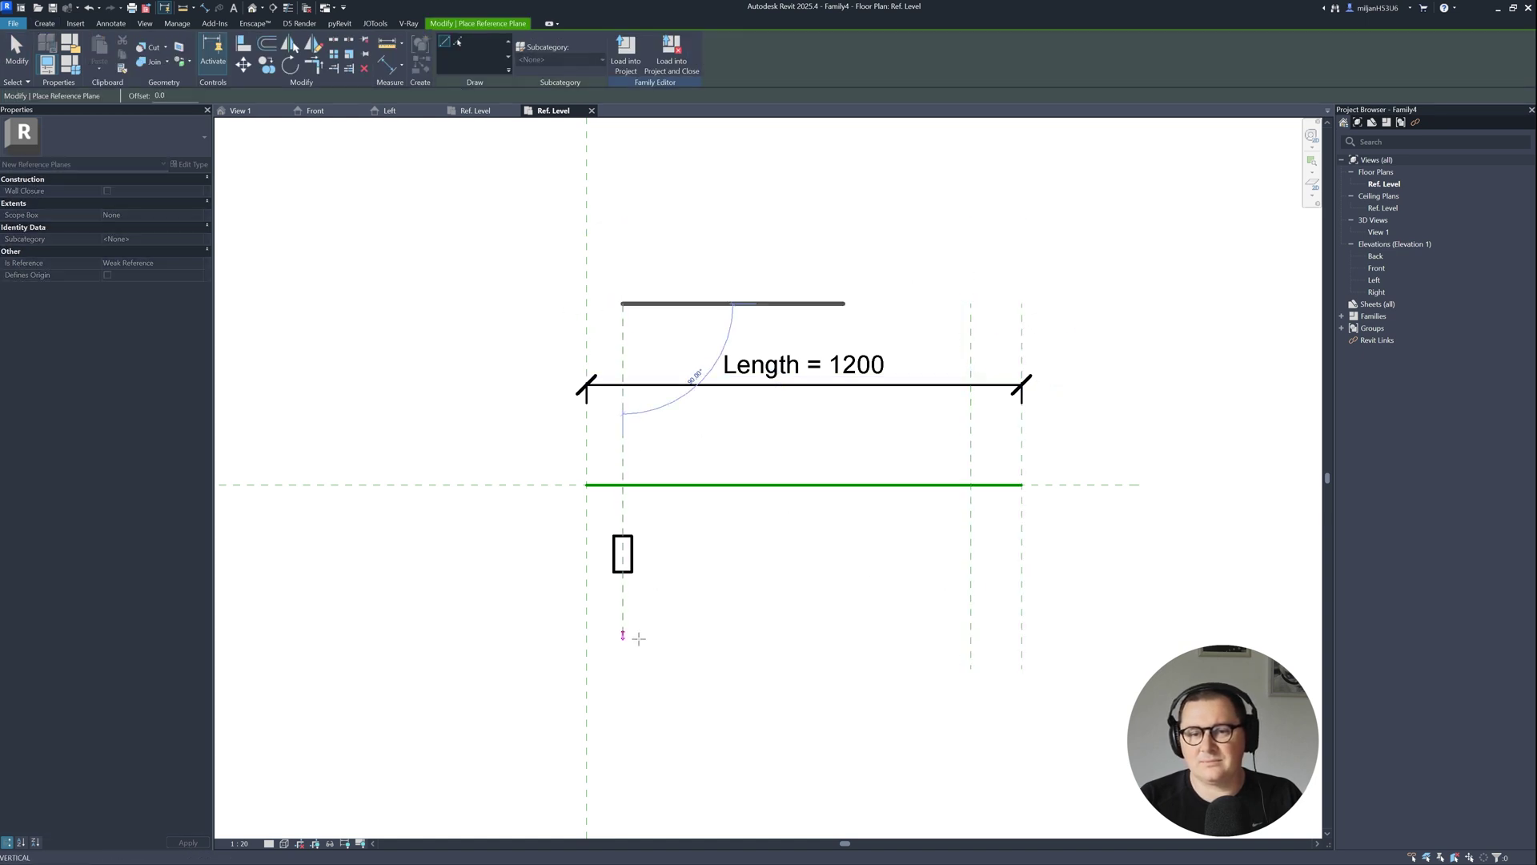
left_click(623, 668)
key("Escape")
middle_click_drag(546, 416, 745, 389)
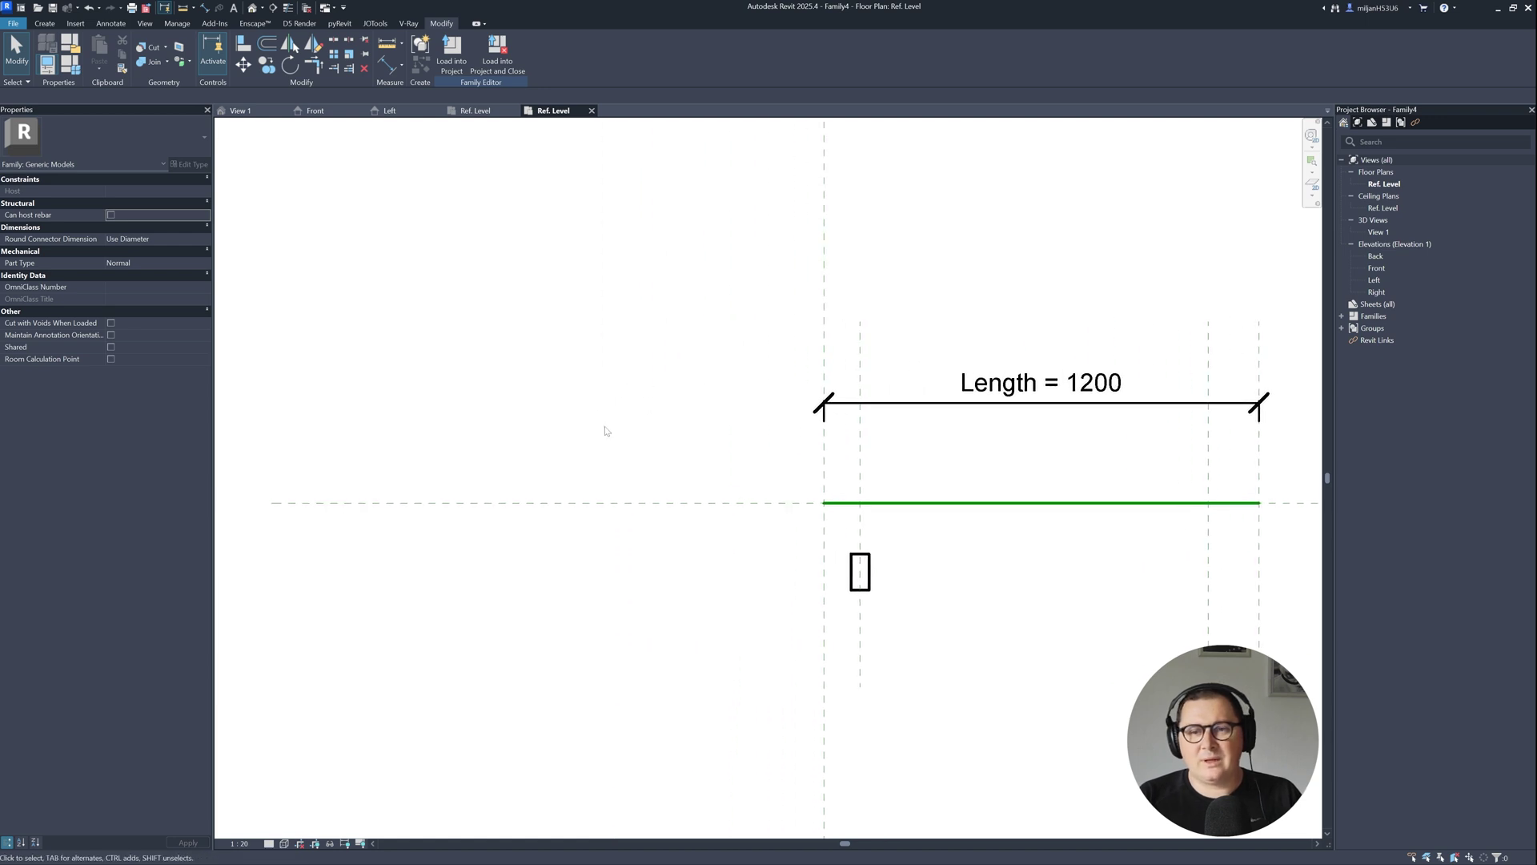
left_click(70, 68)
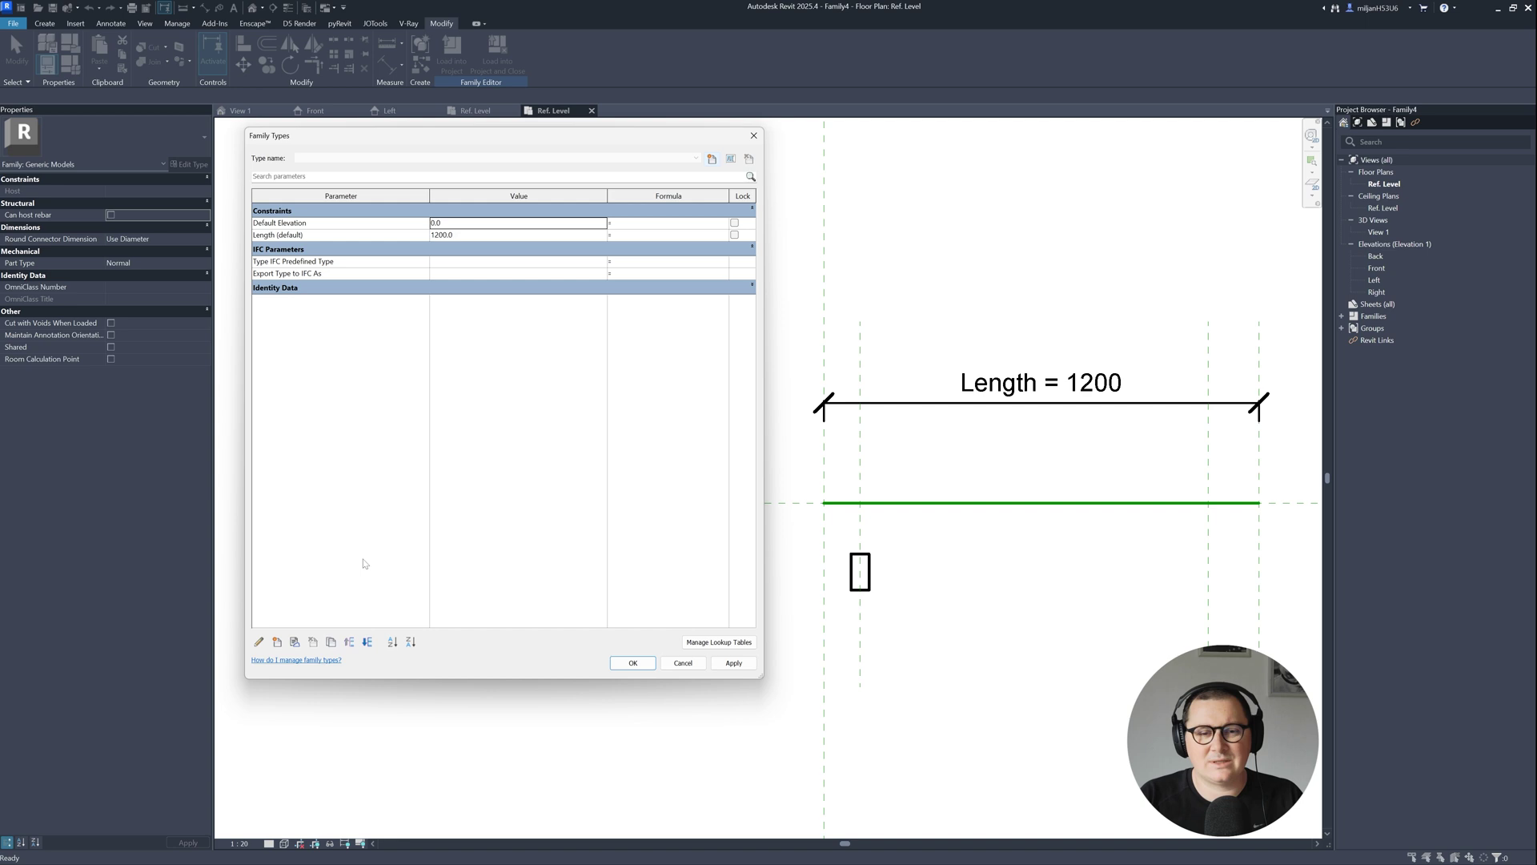
- Add a Plank_A length type parameter with value 40
left_click(277, 642)
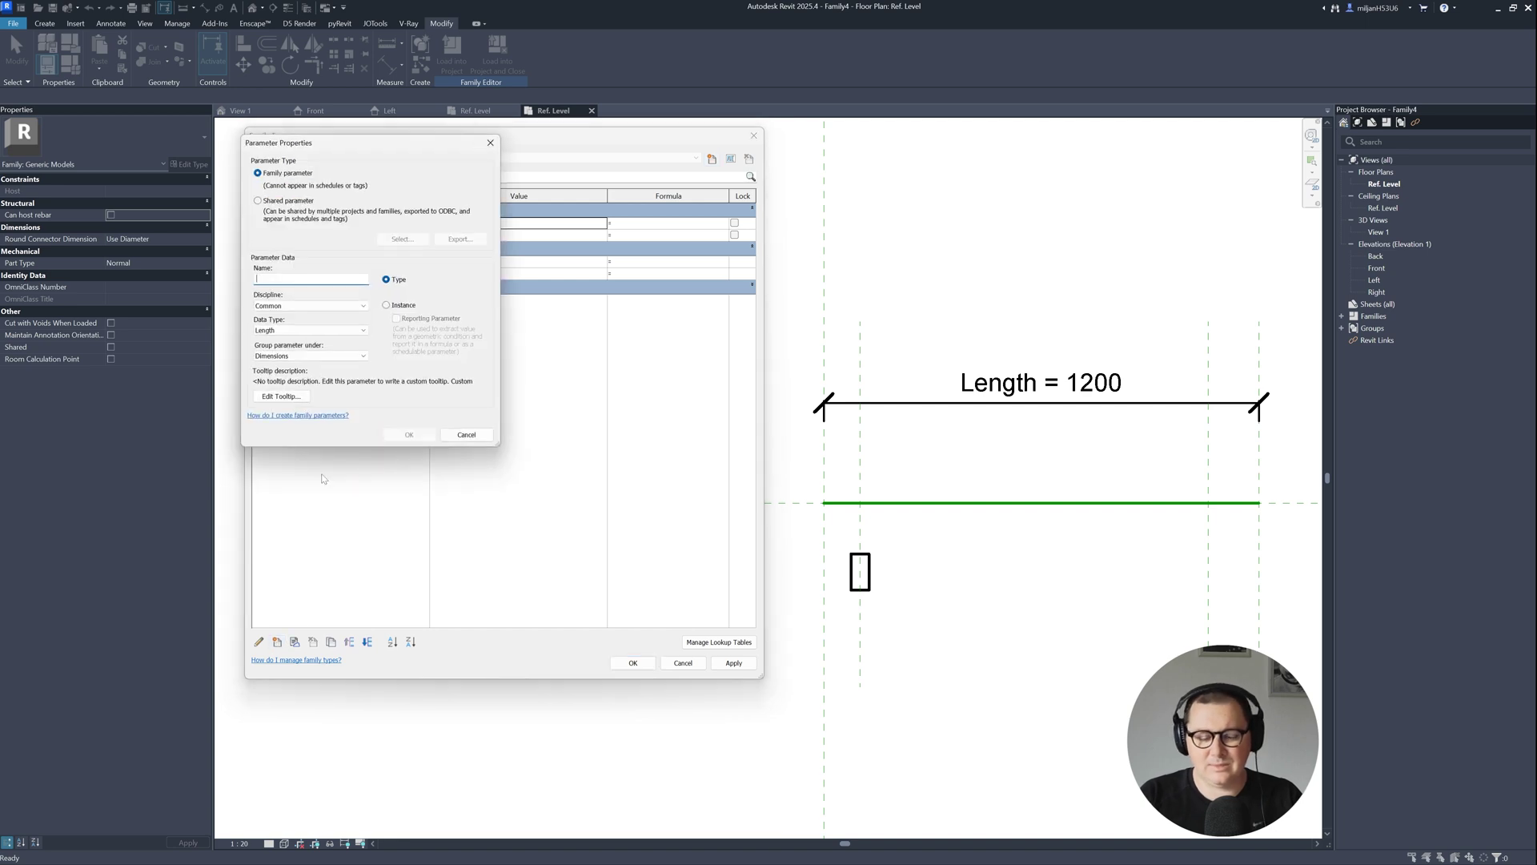
type("Plank_A")
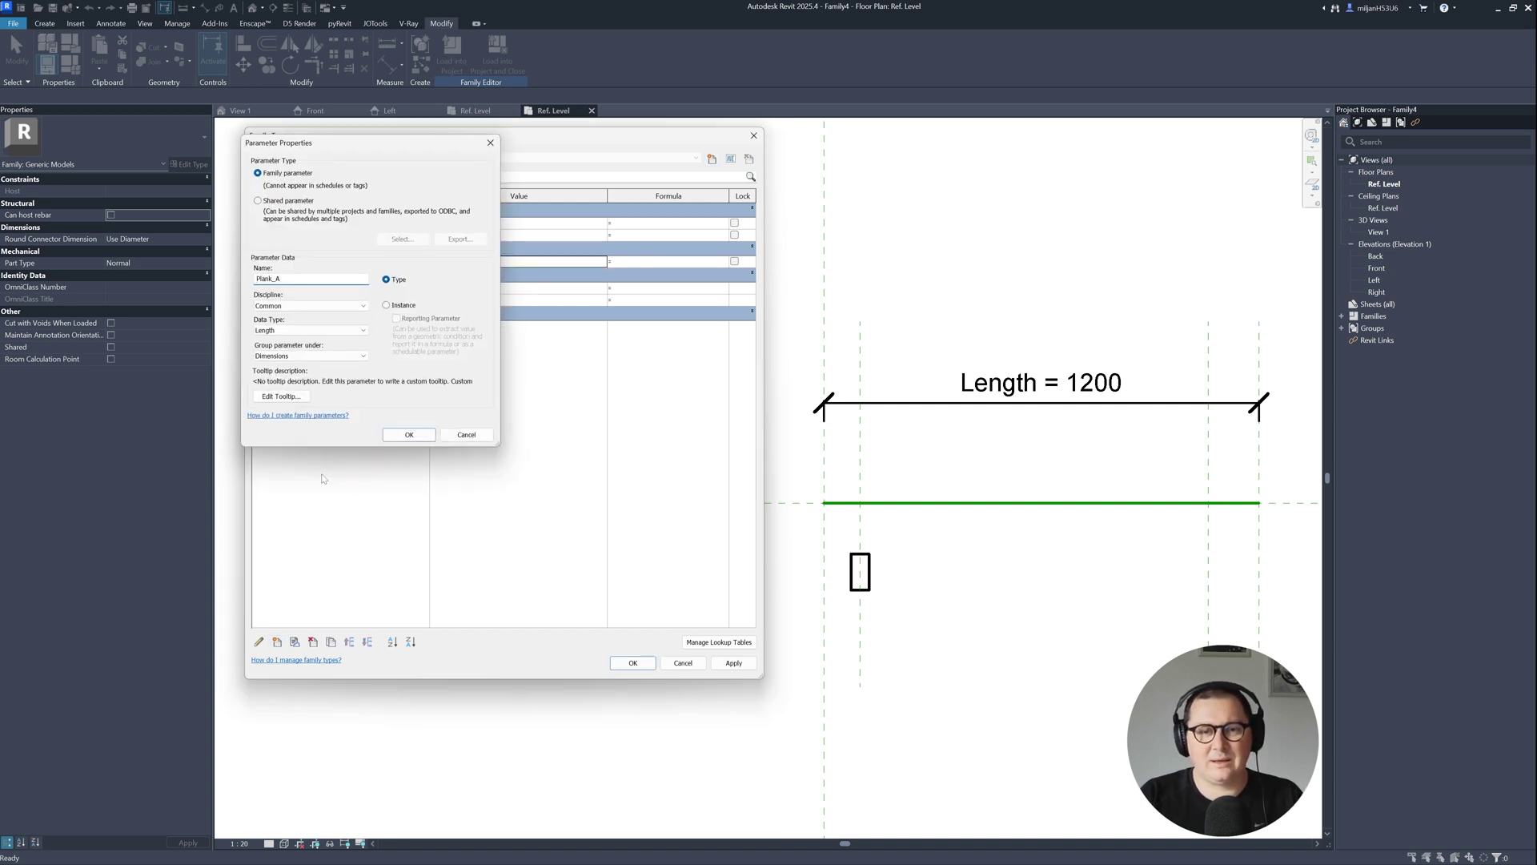
key("Return")
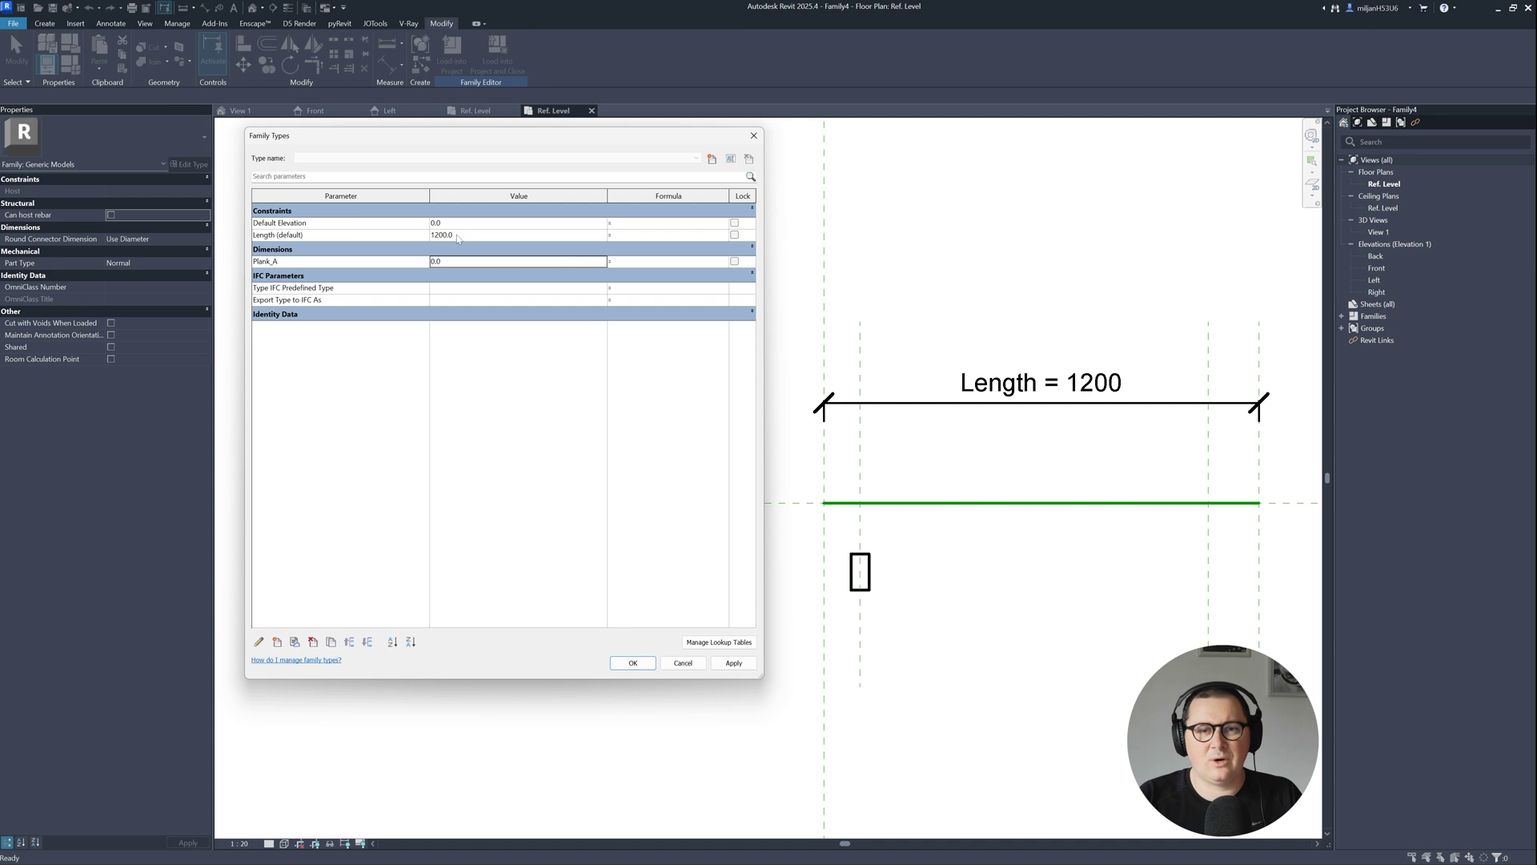
double_click(462, 264)
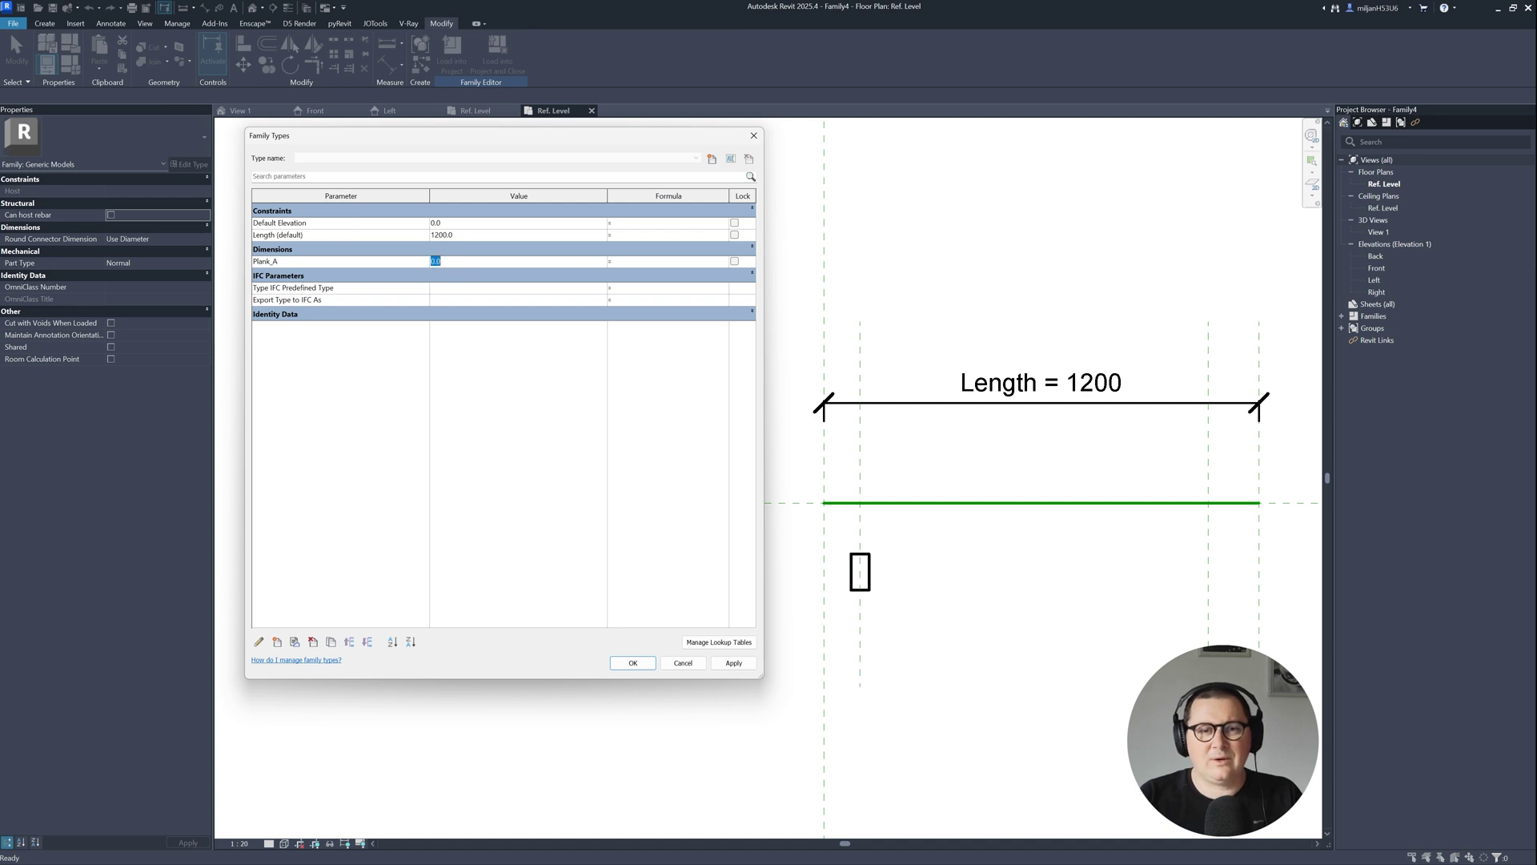
type("30")
left_click(435, 260)
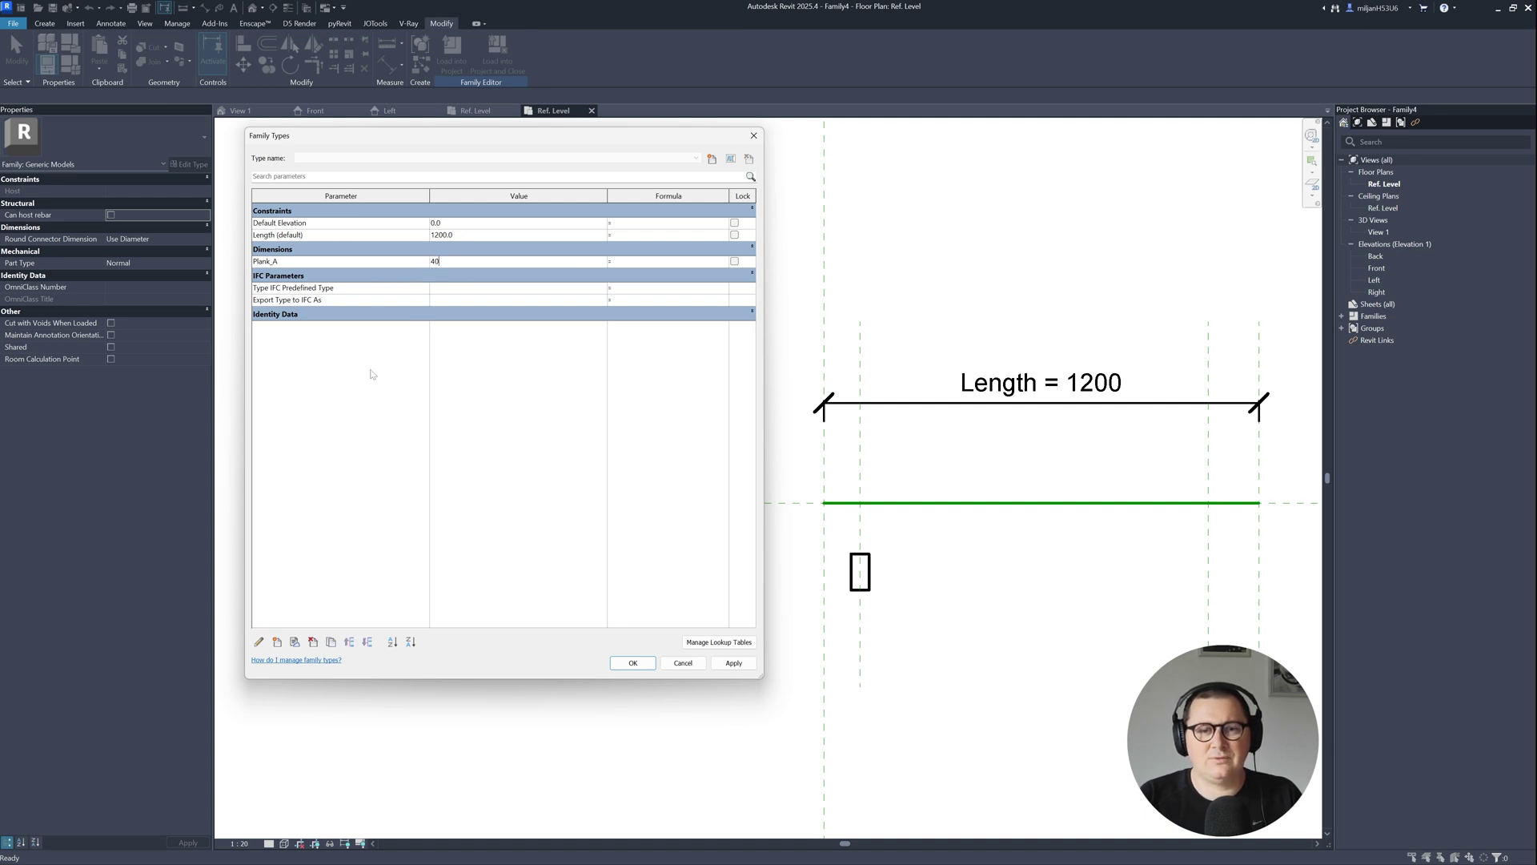
type("40.0")
- Add a Plank_B length type parameter with value 80
left_click(277, 643)
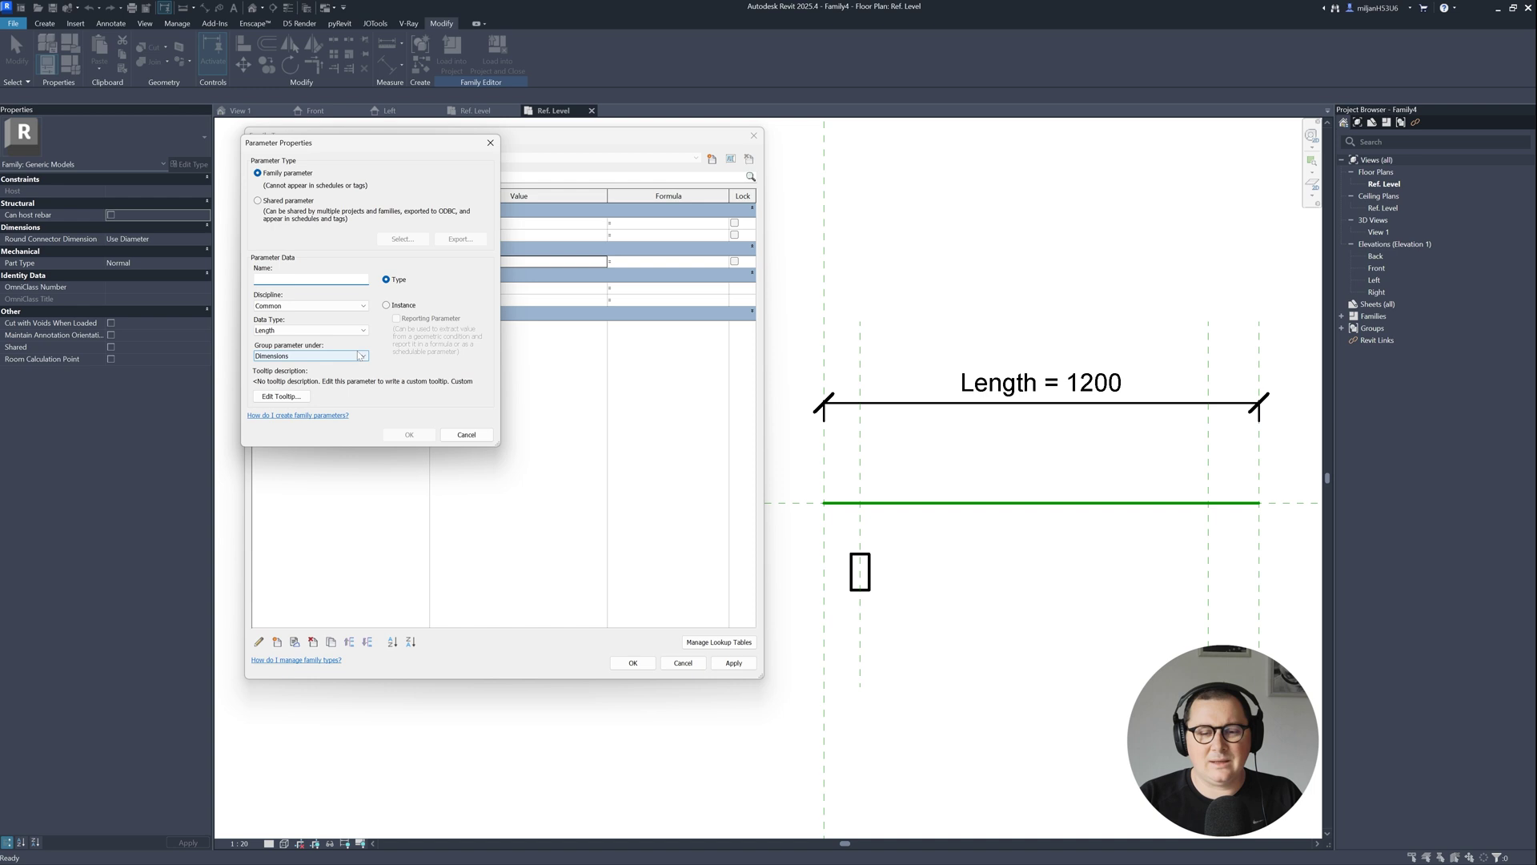
type("Plank_B")
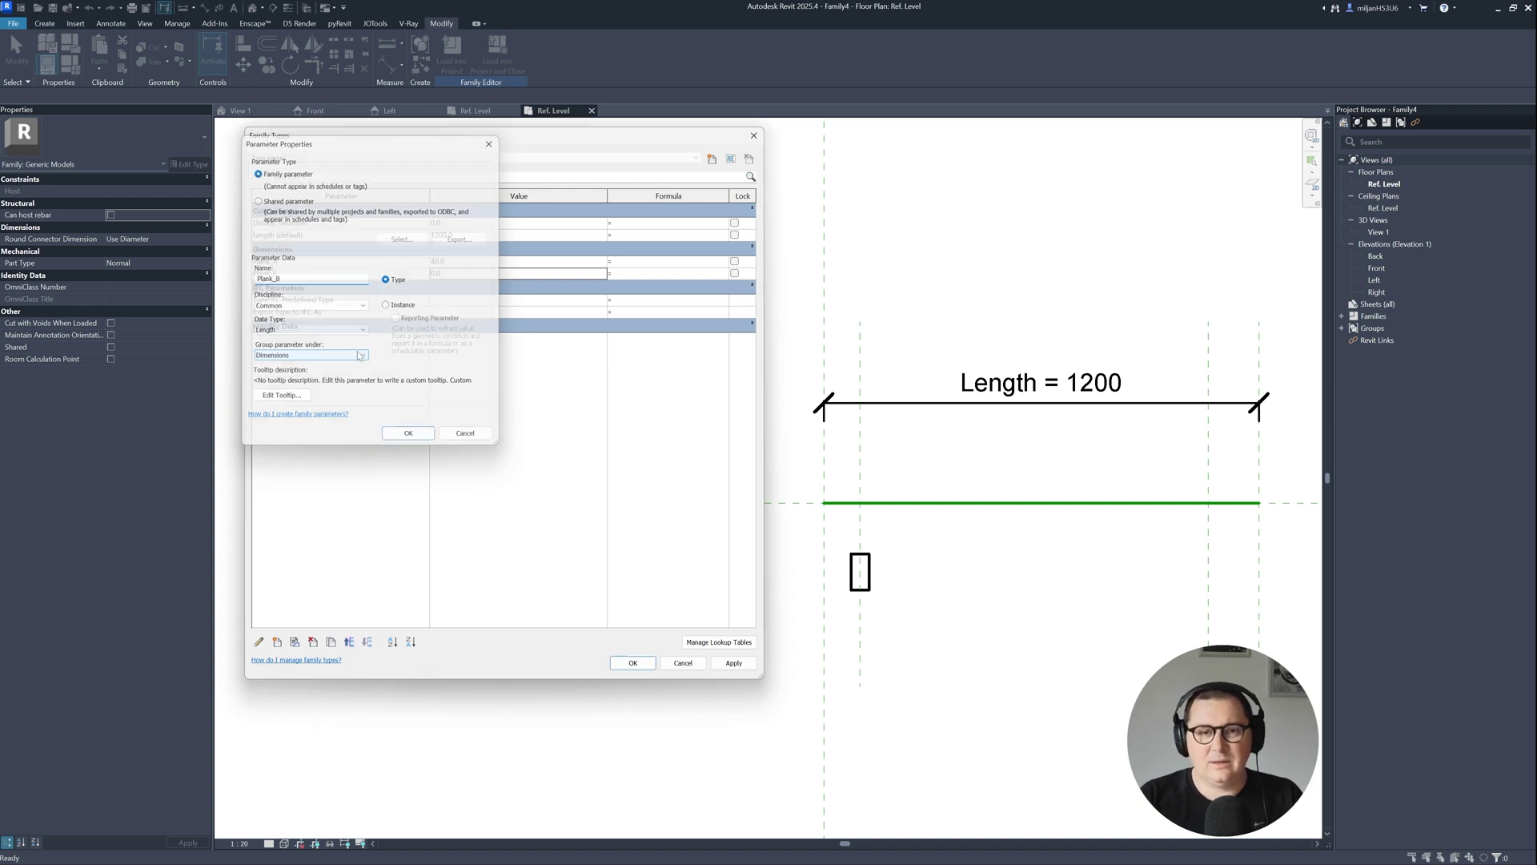
left_click(409, 434)
left_click(436, 273)
type("80")
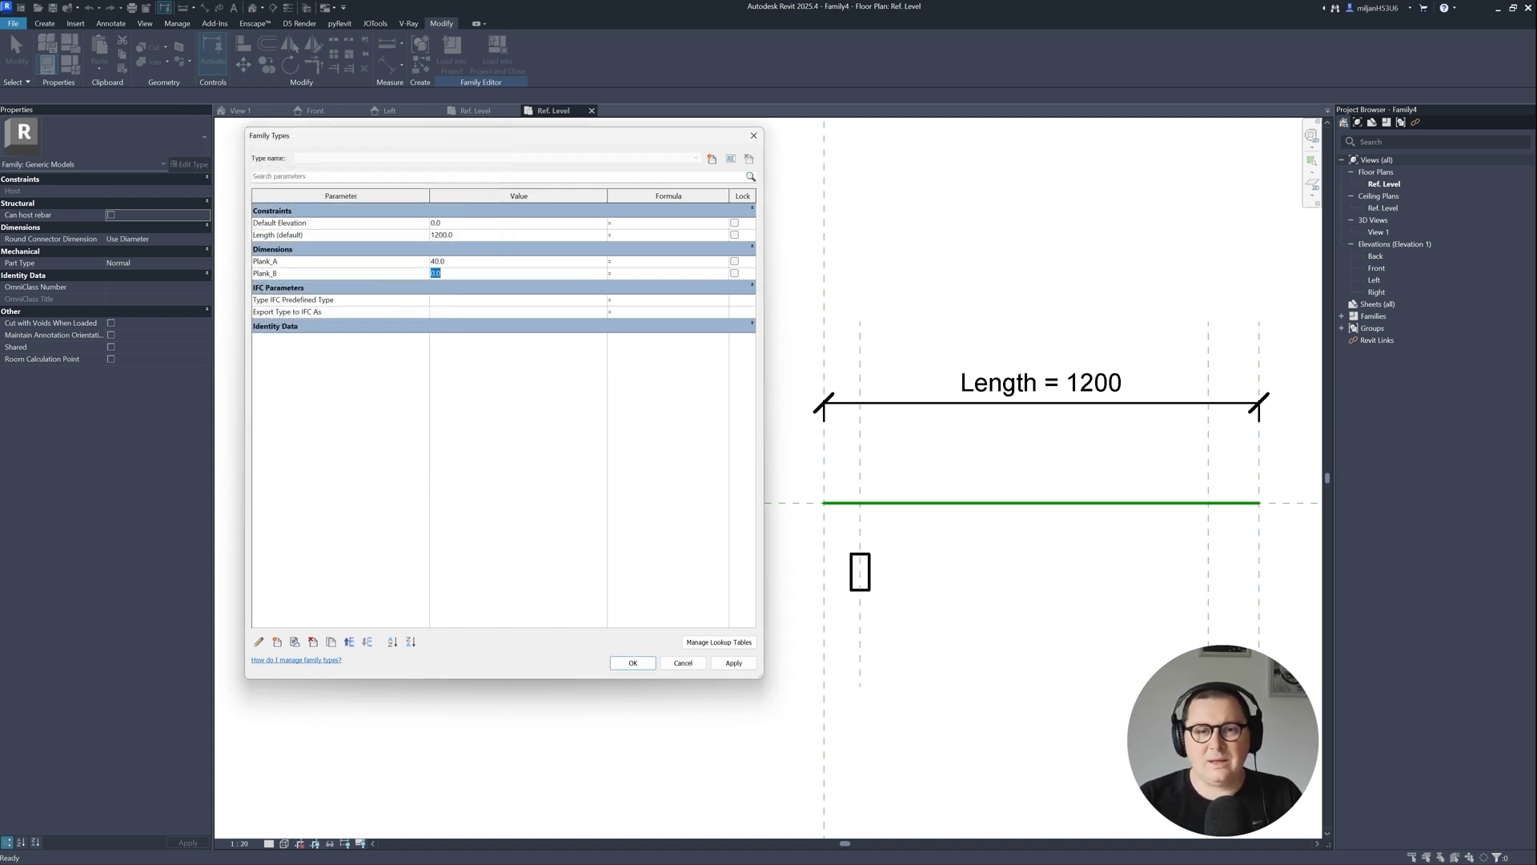
- Add a Plank_H length type parameter set to 1000 and apply the new values
left_click(277, 643)
type("Plank")
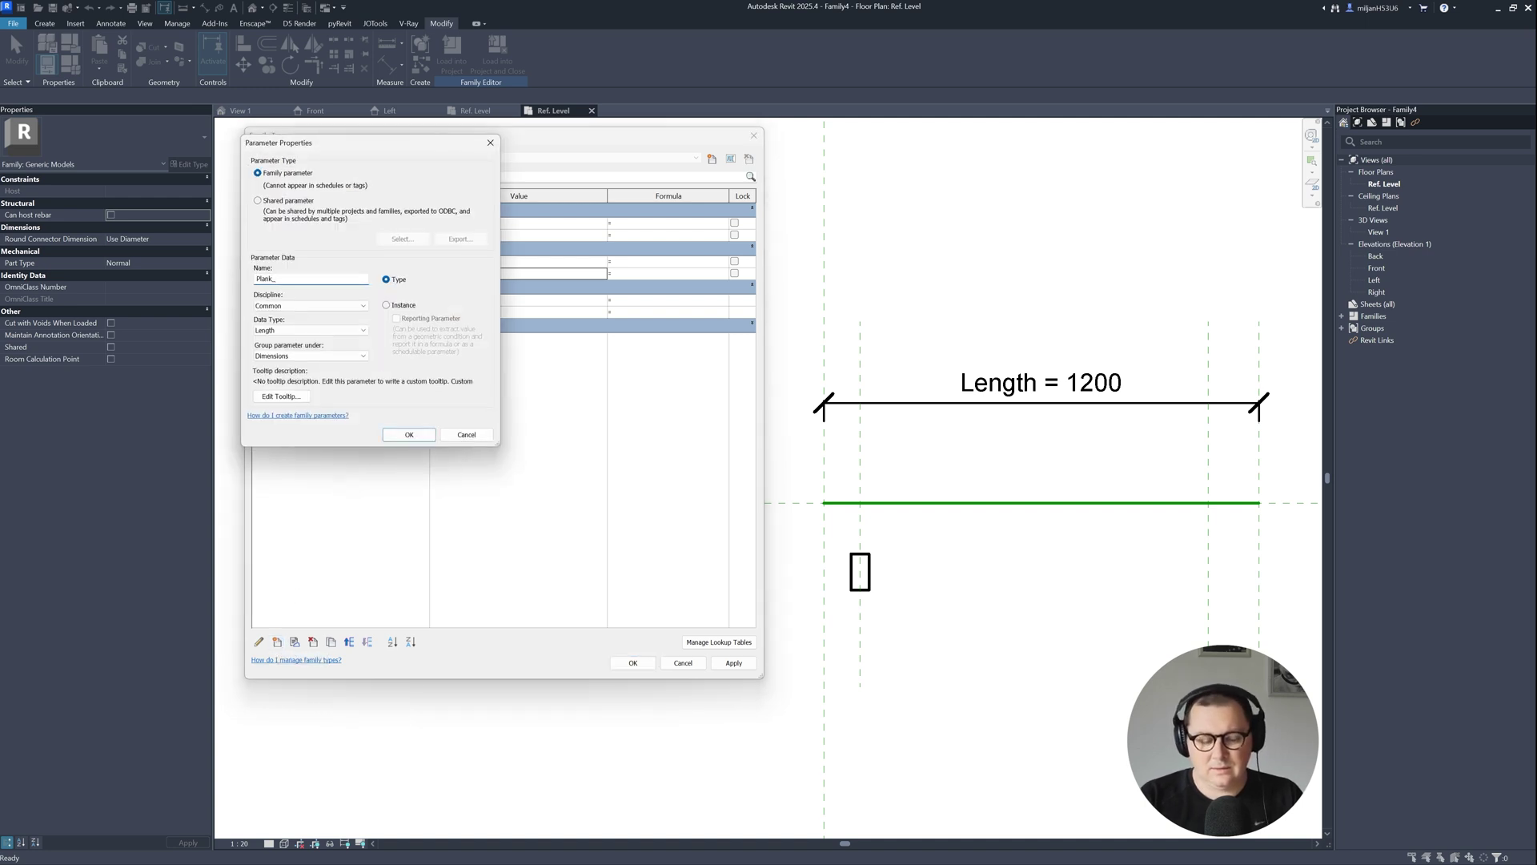
type("_H")
key("Return")
left_click(464, 285)
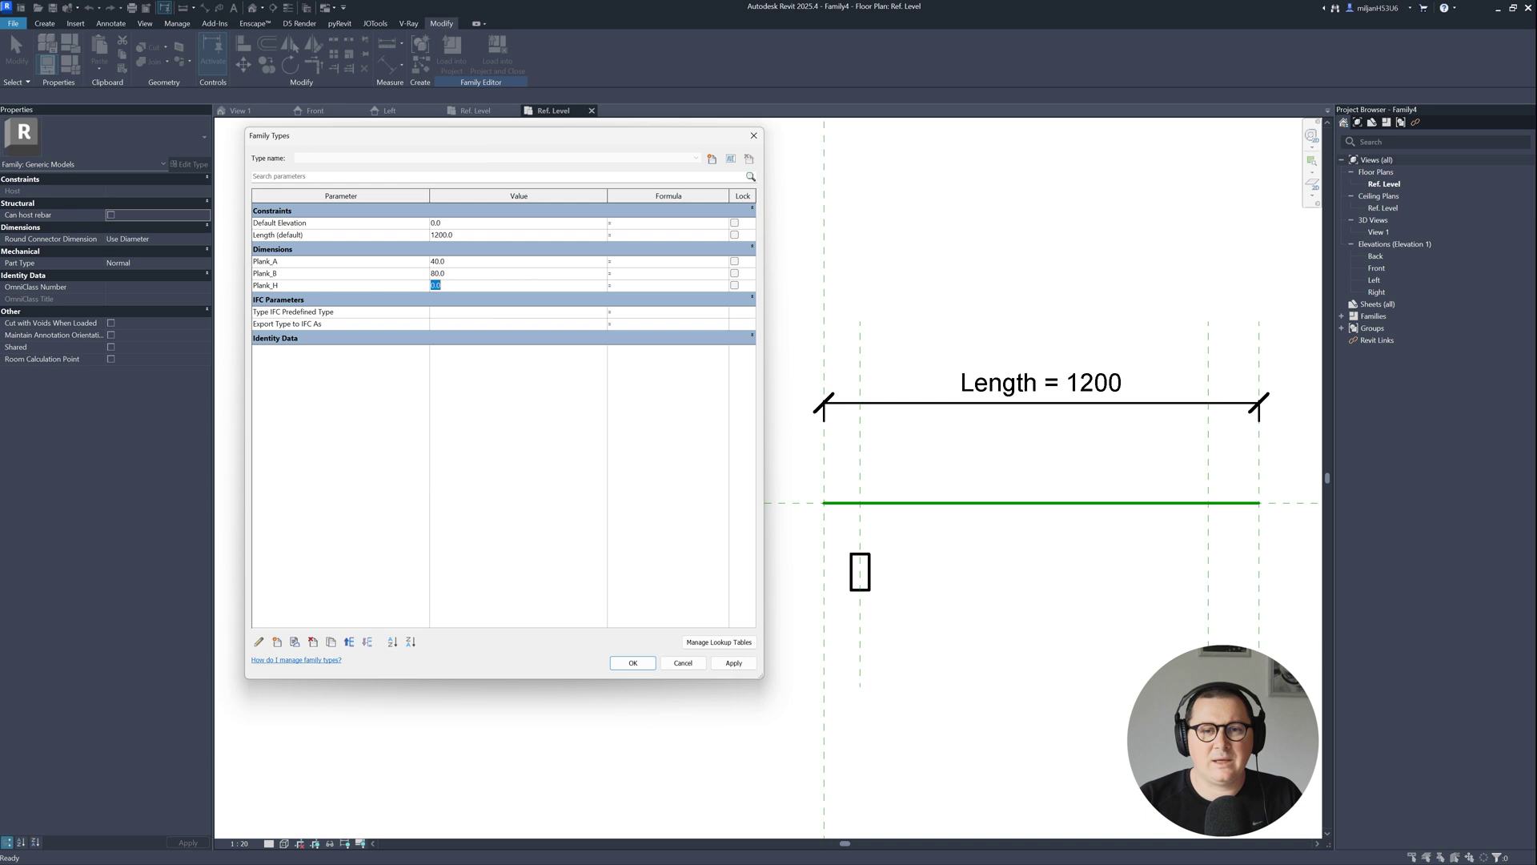
type("1000")
key("Return")
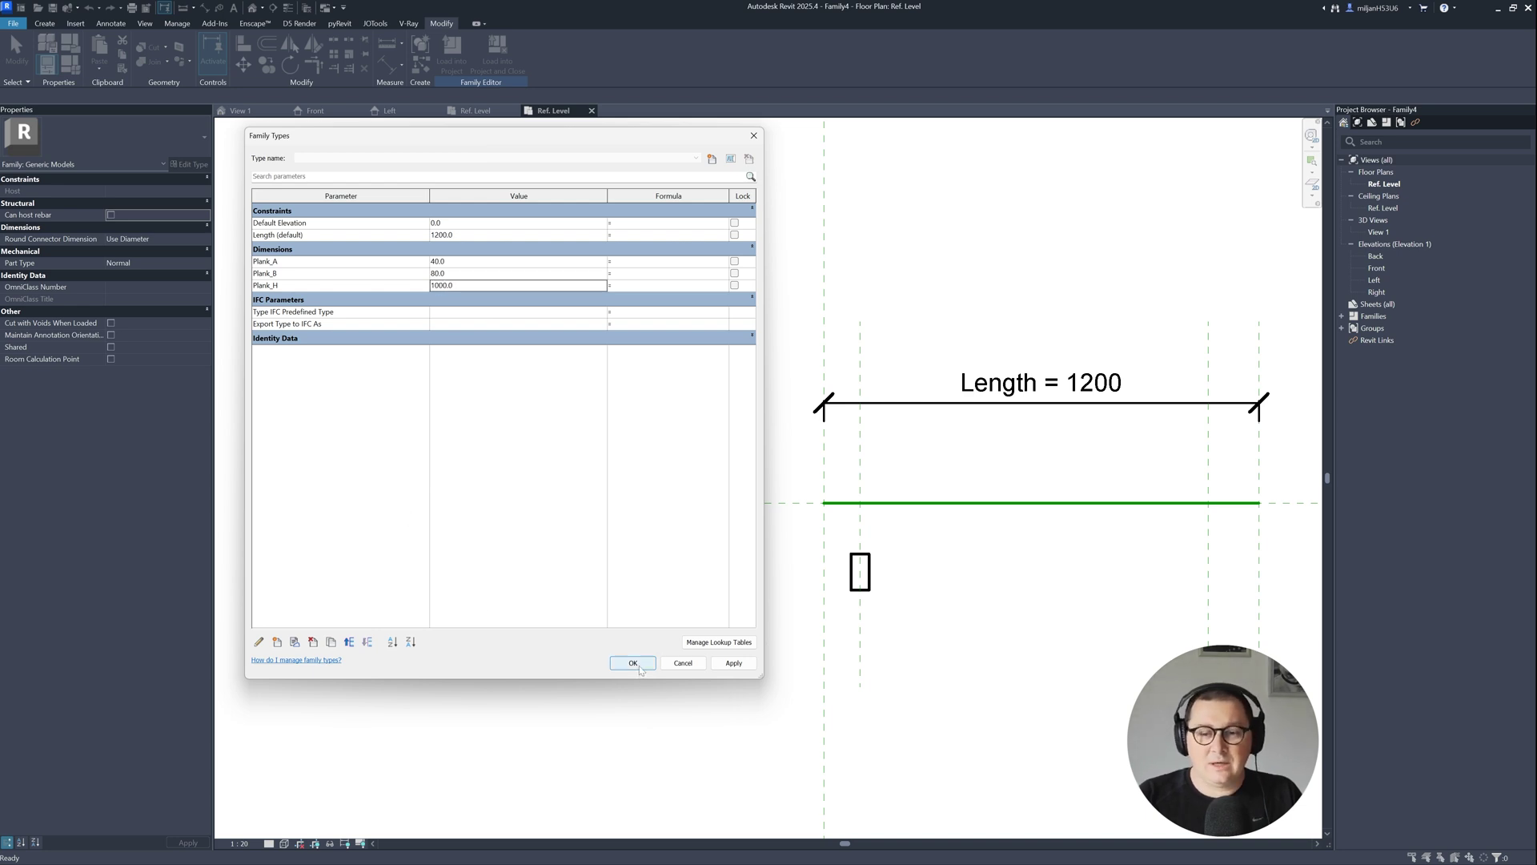
left_click(733, 663)
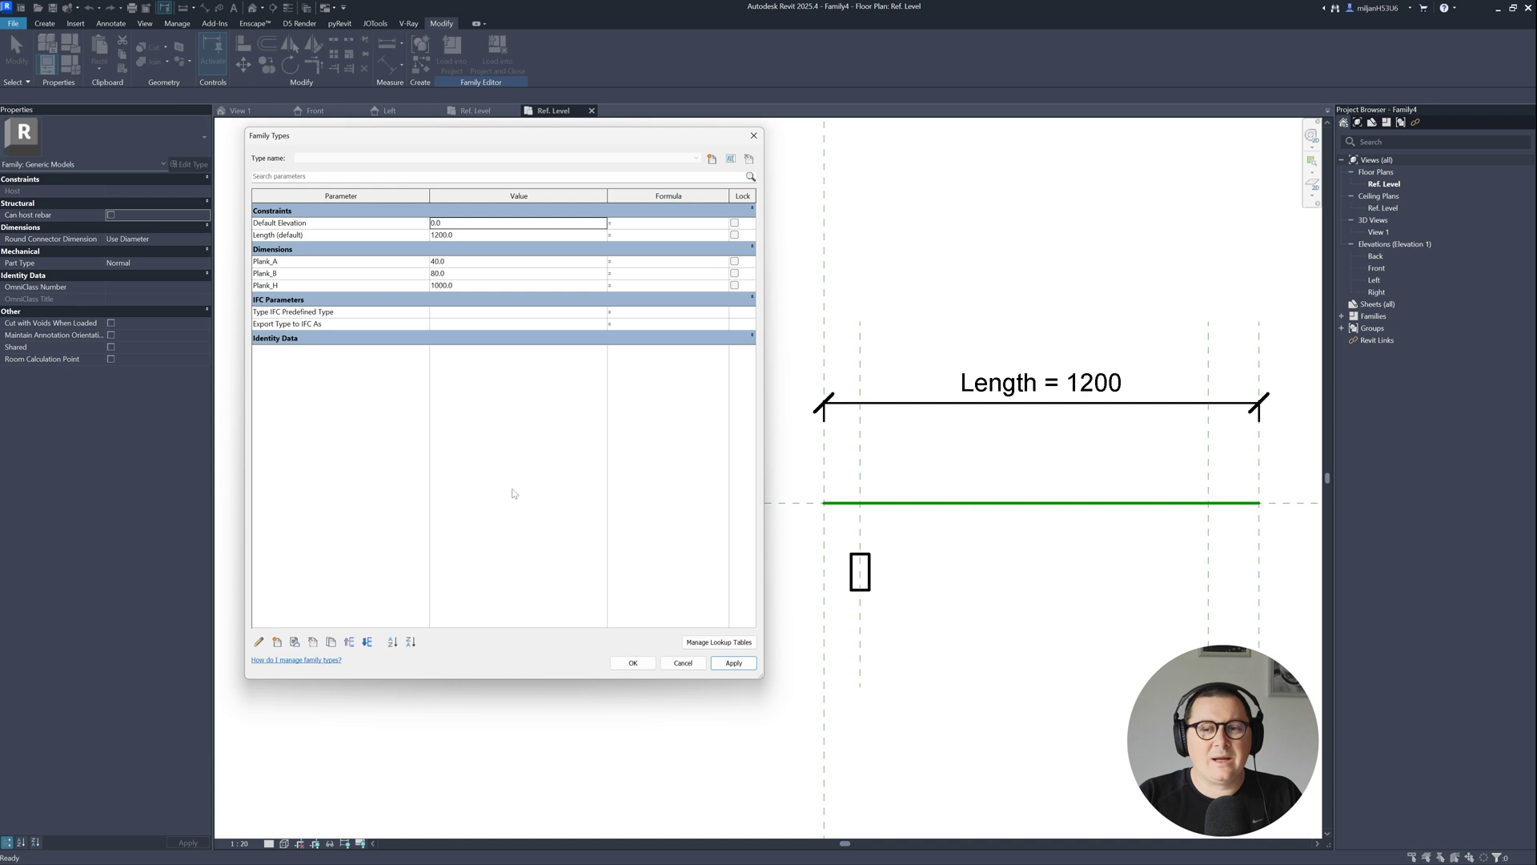
left_click(633, 663)
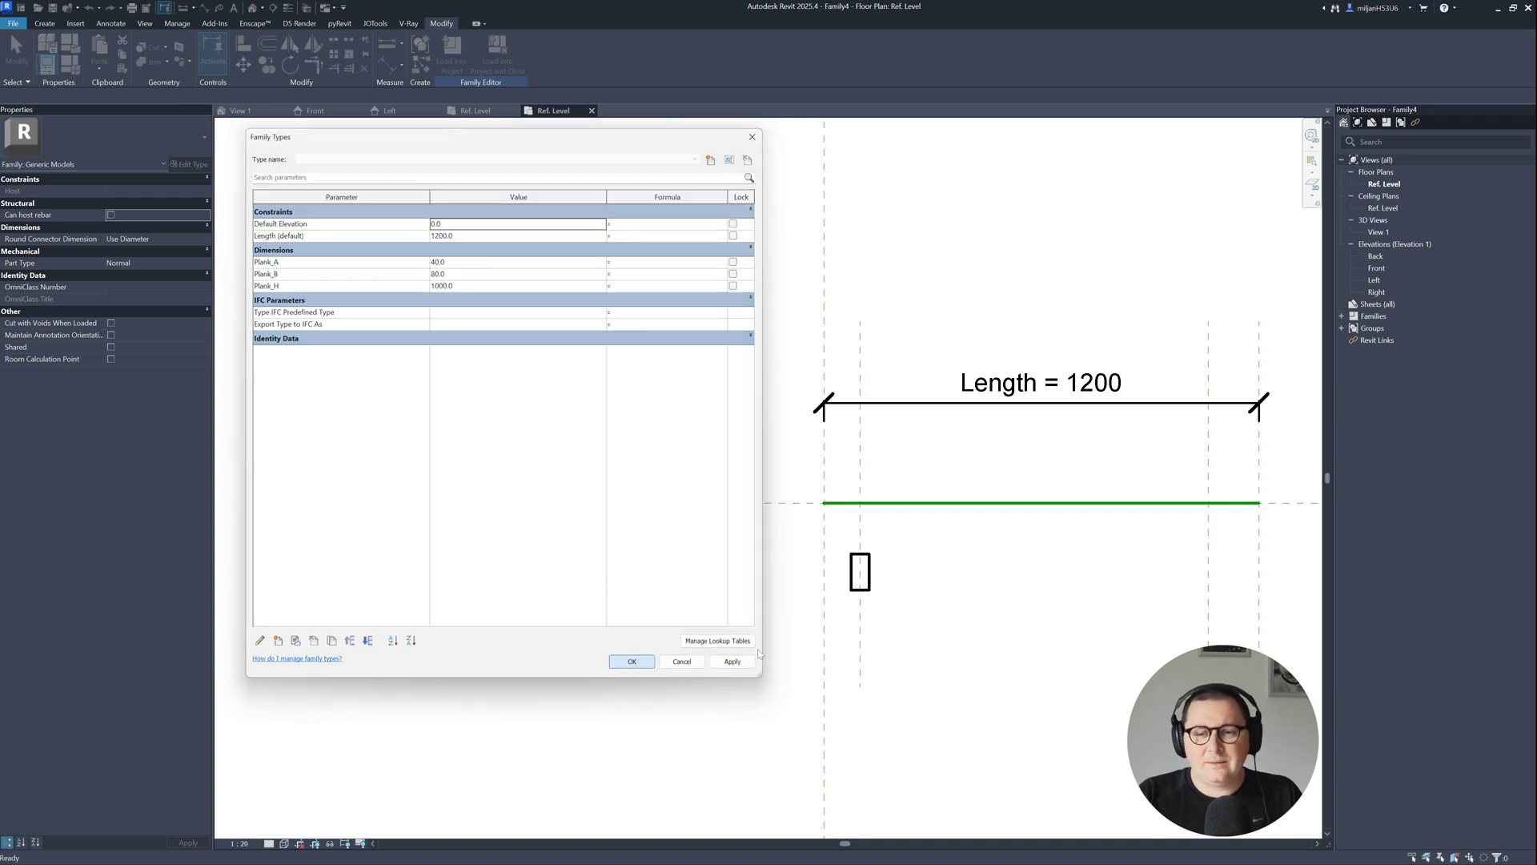
left_click(871, 593)
middle_click_drag(871, 593, 779, 598)
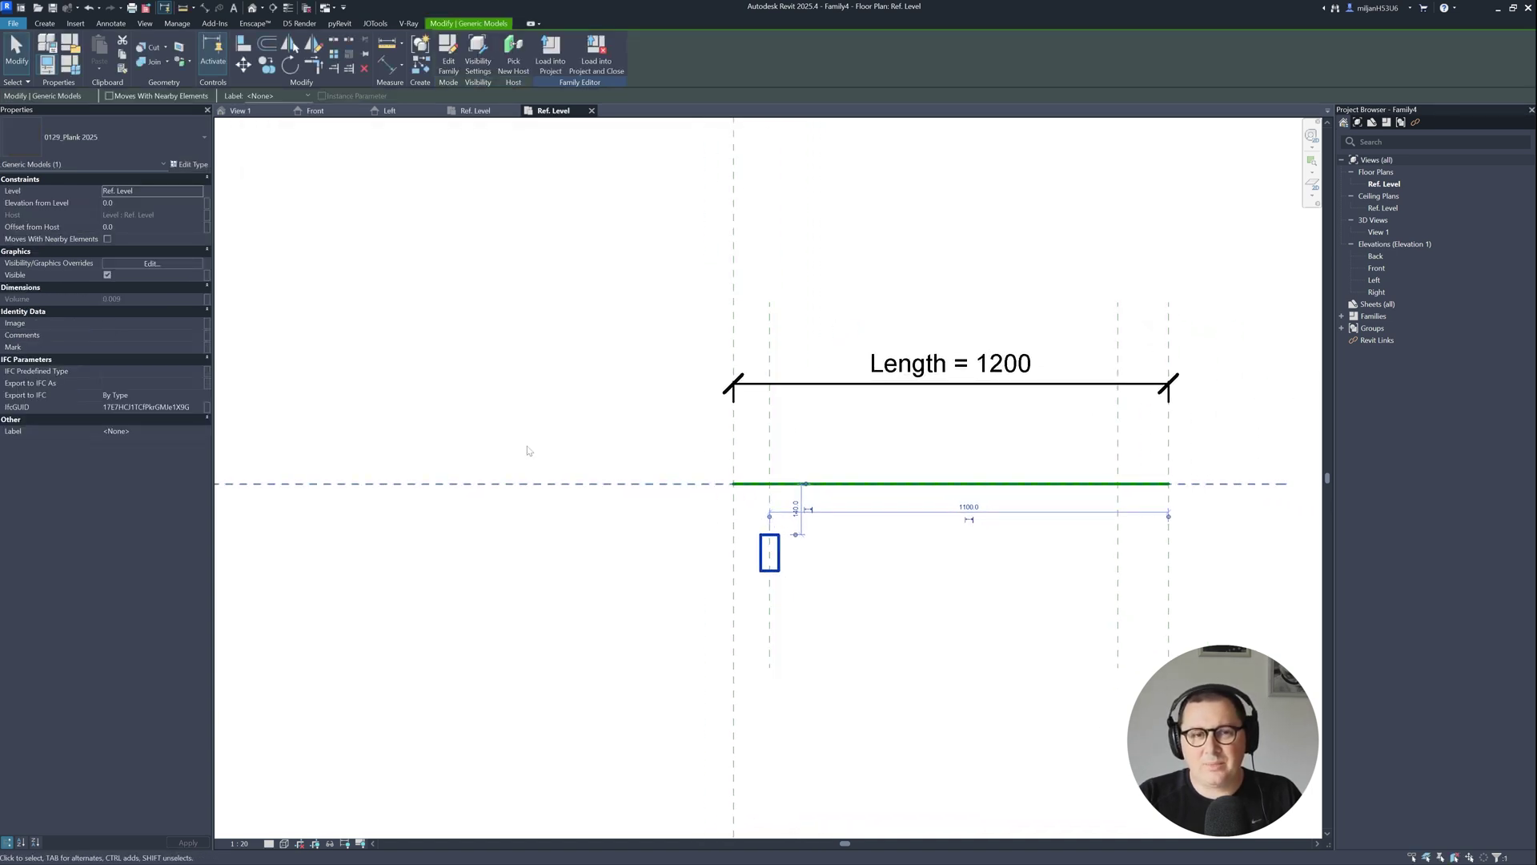
- Associate the nested plank's A size with the Plank_A parameter
left_click(199, 166)
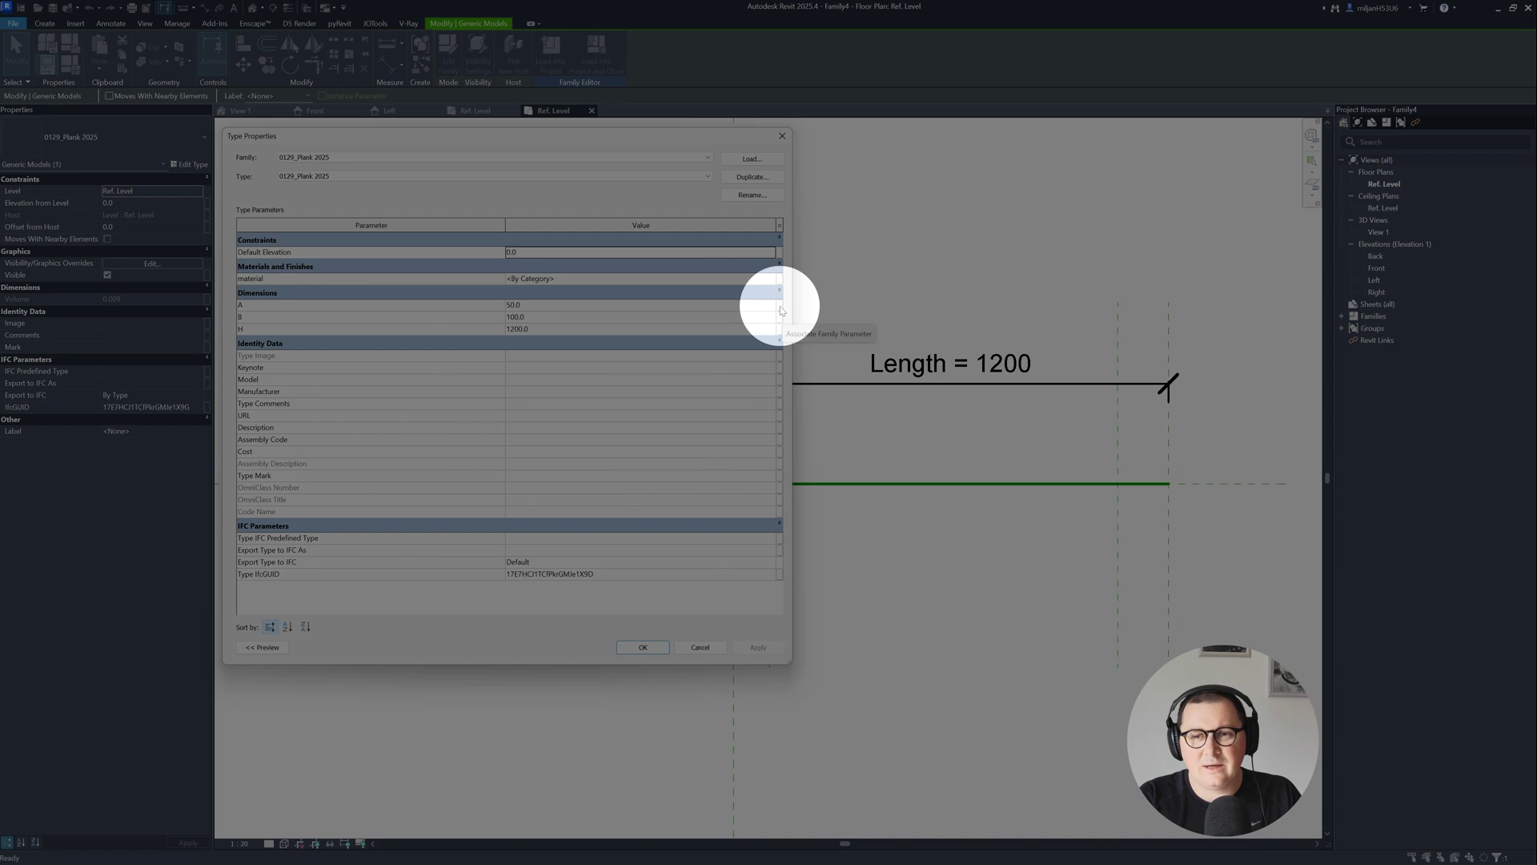
left_click(780, 306)
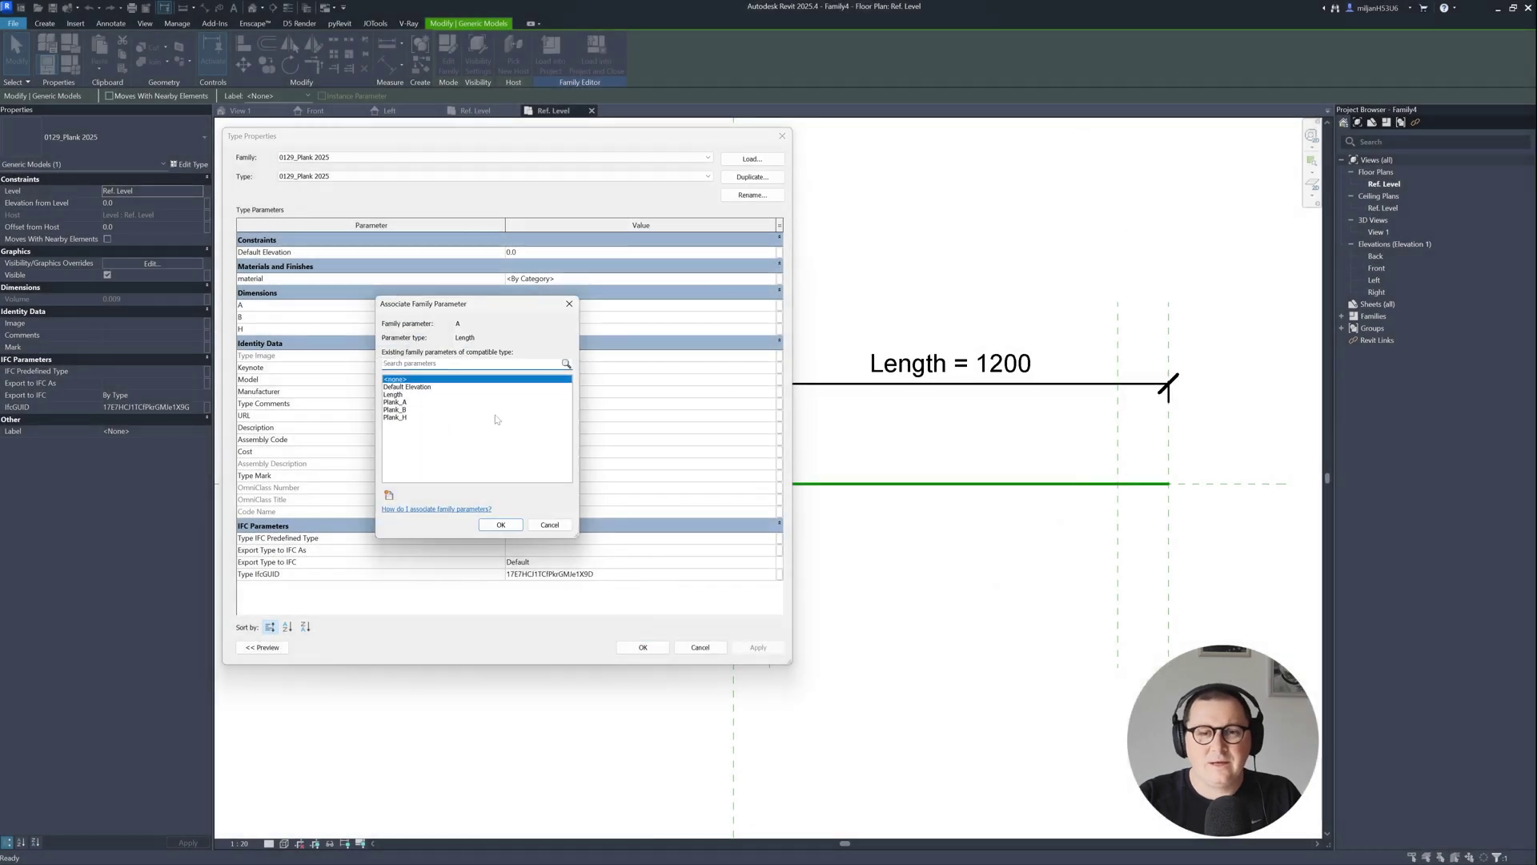
left_click(472, 401)
left_click(501, 524)
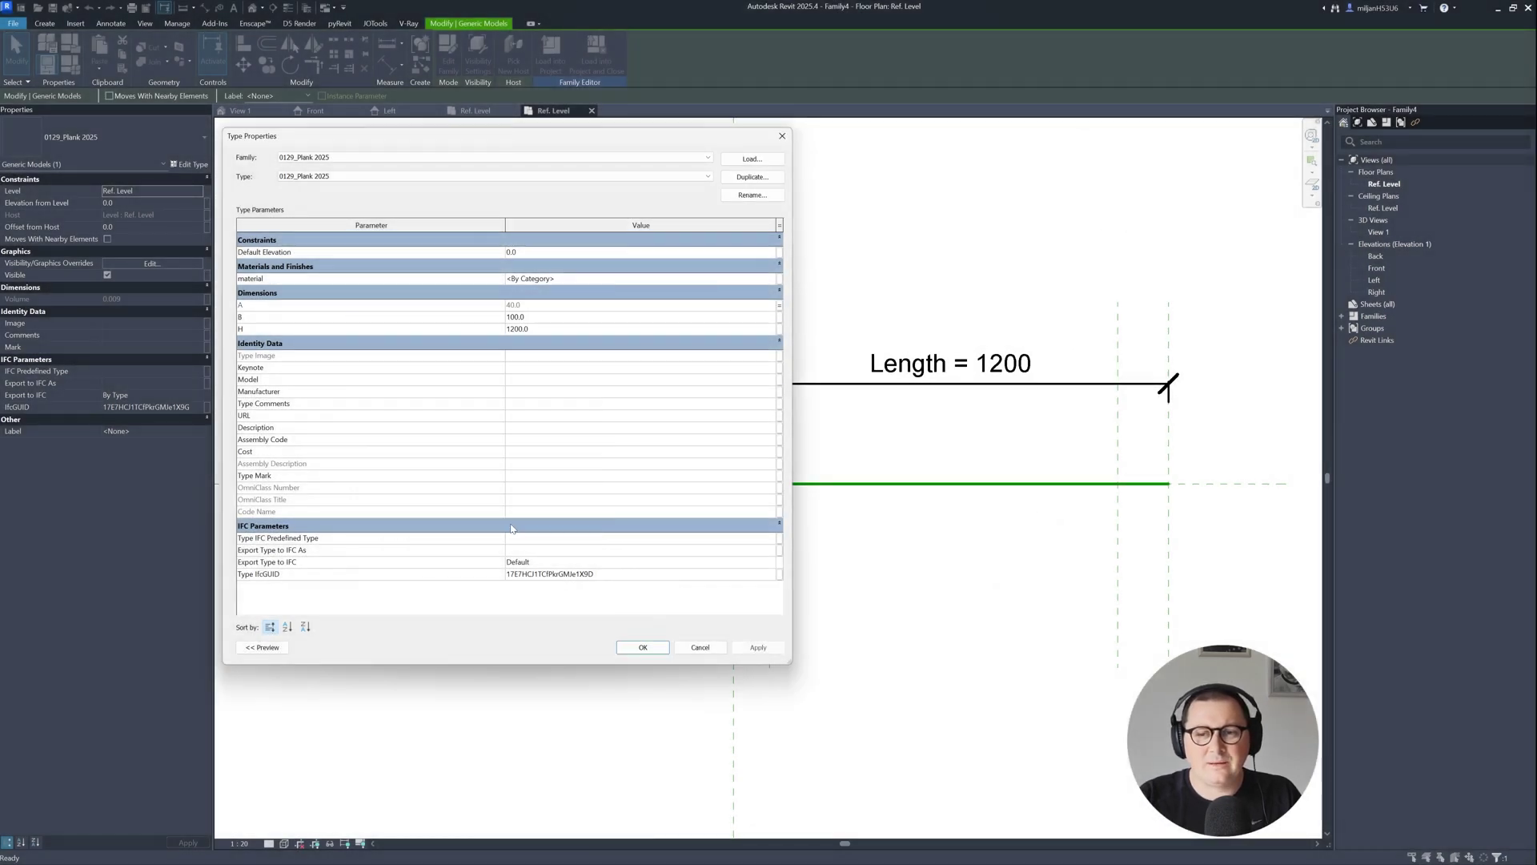
left_click_drag(794, 601, 709, 601)
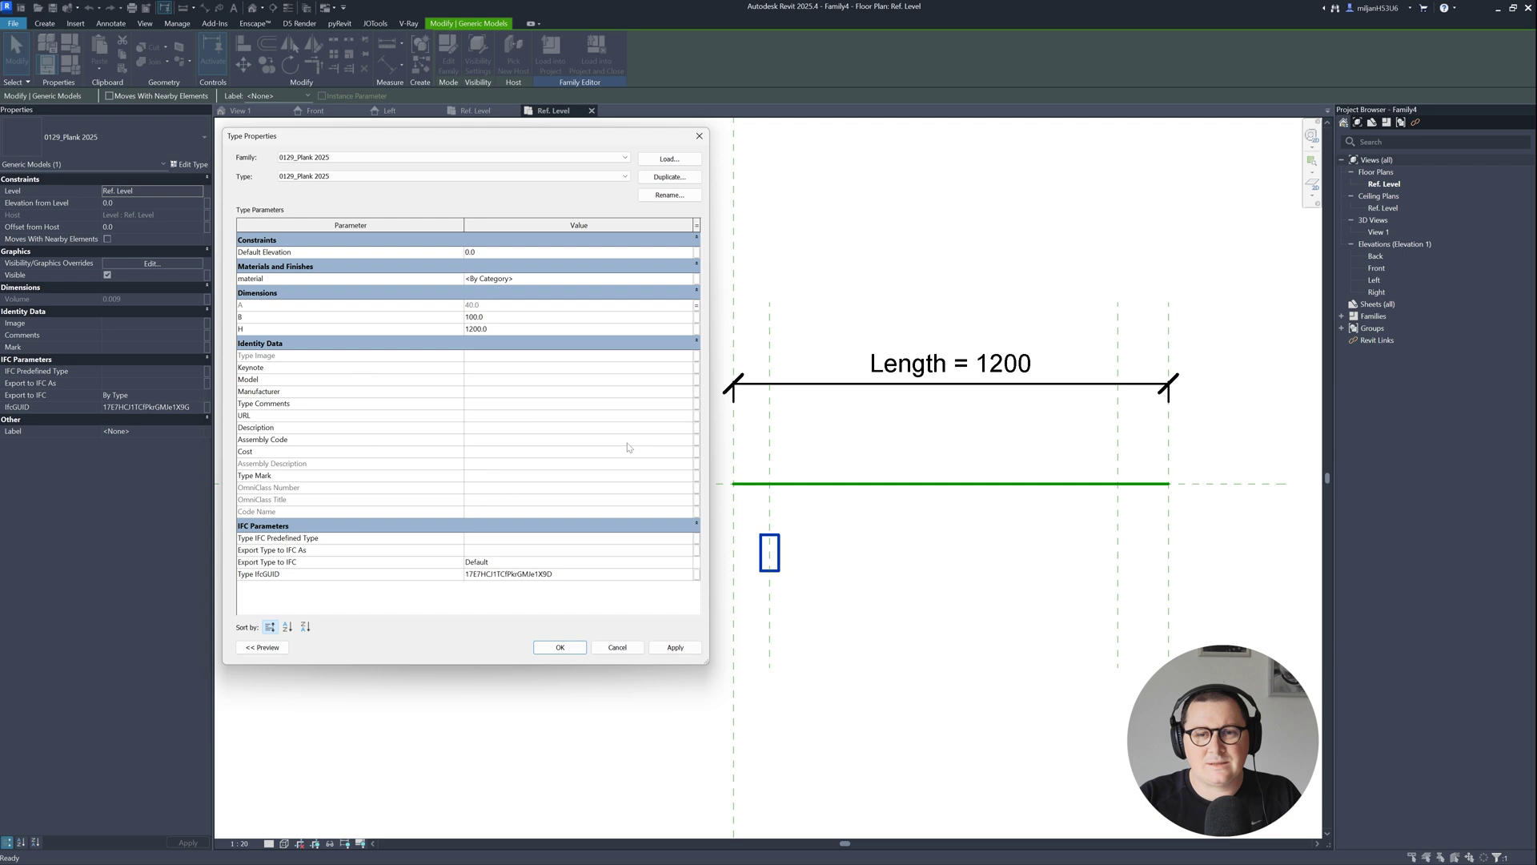
- Associate B with Plank_B and H with Plank_H, and apply the type changes
left_click(696, 317)
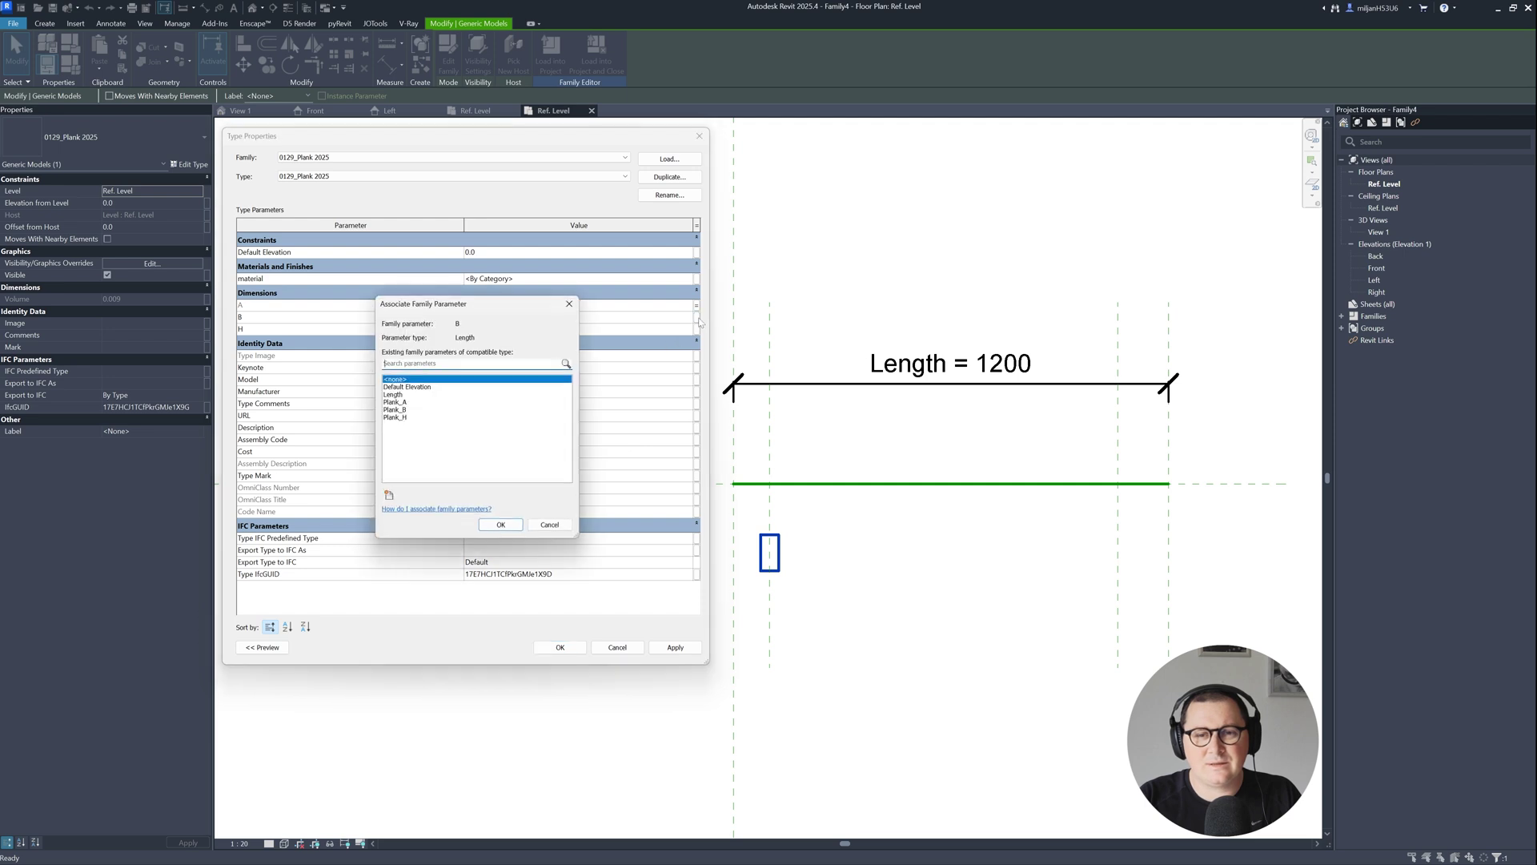
left_click(410, 410)
left_click(501, 524)
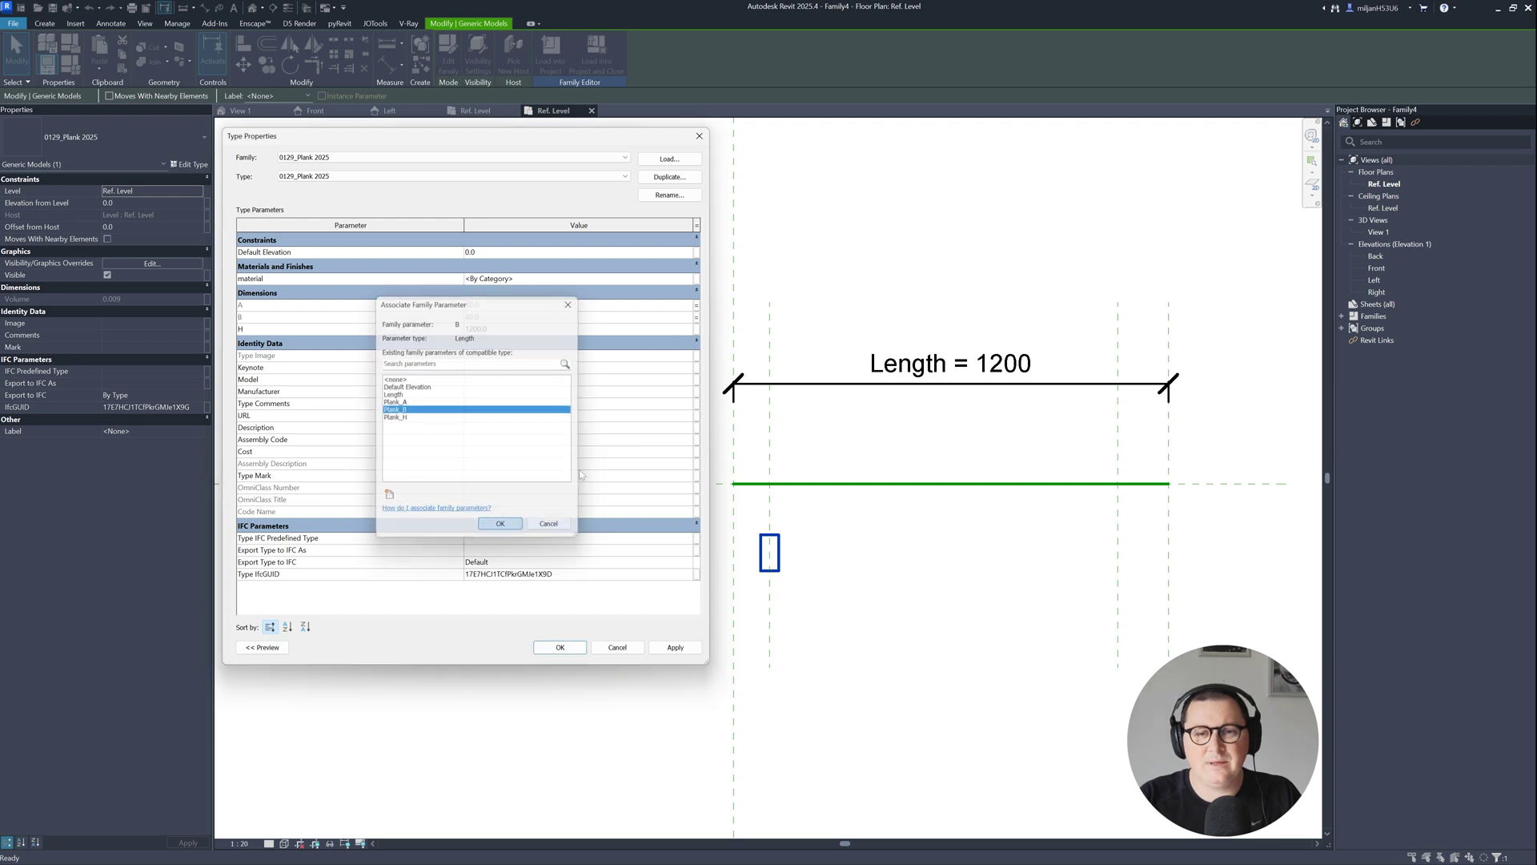
left_click(696, 330)
left_click(405, 417)
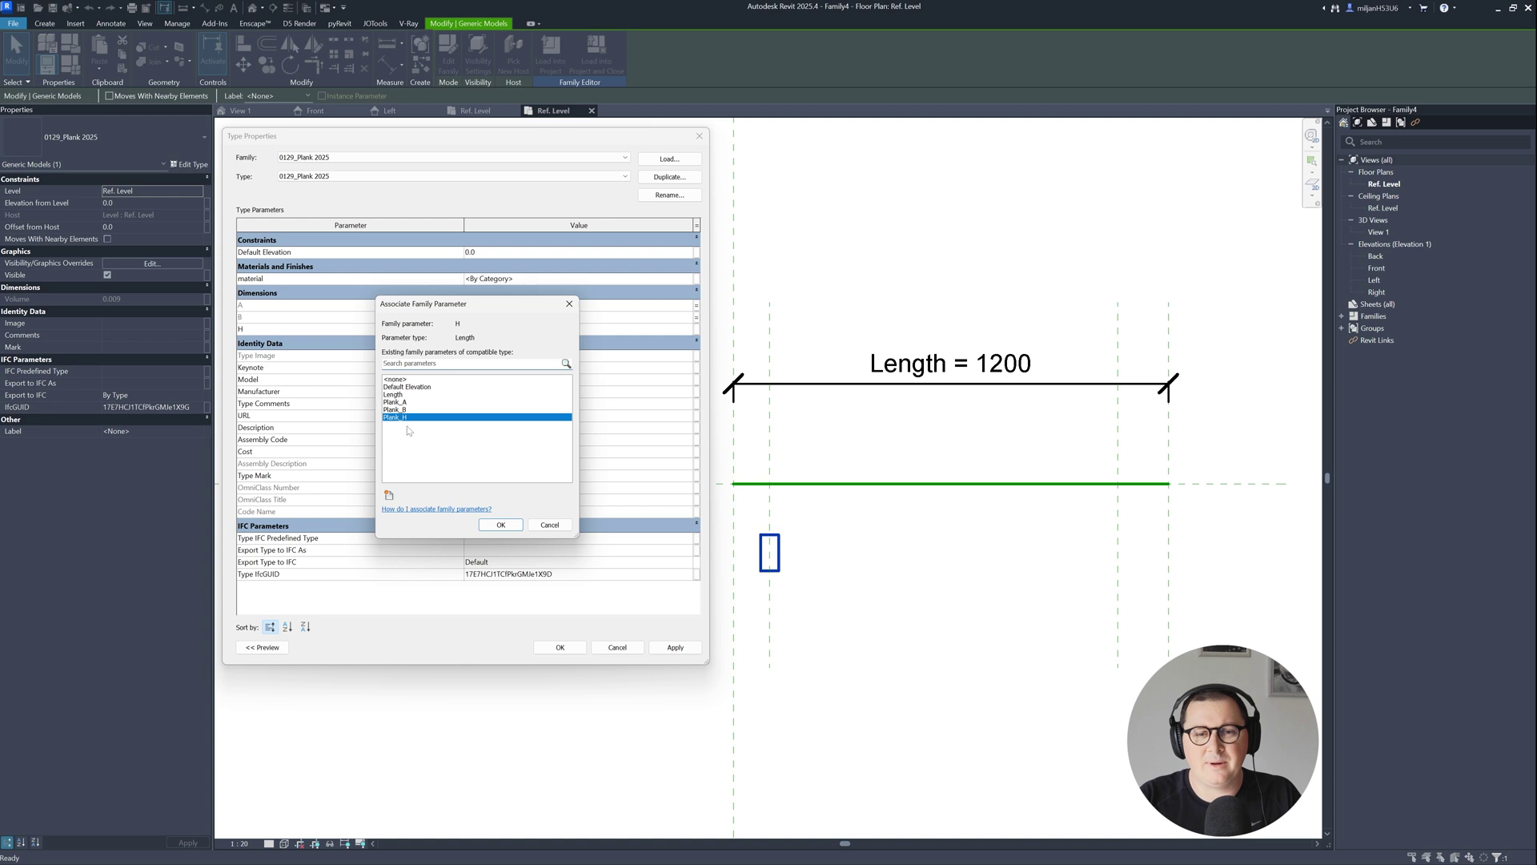
left_click(500, 522)
left_click(675, 647)
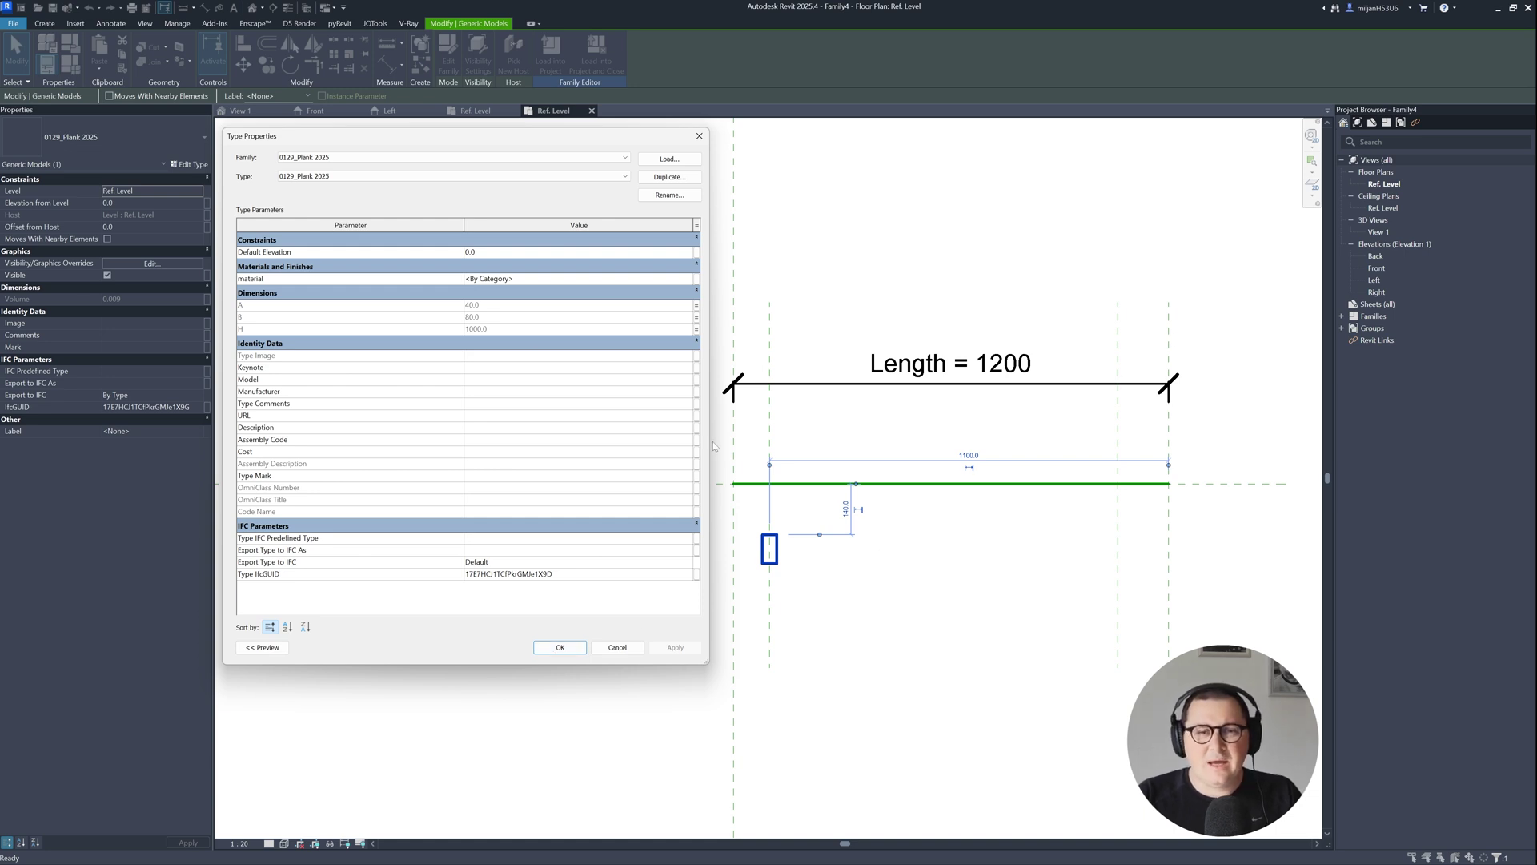
left_click(565, 645)
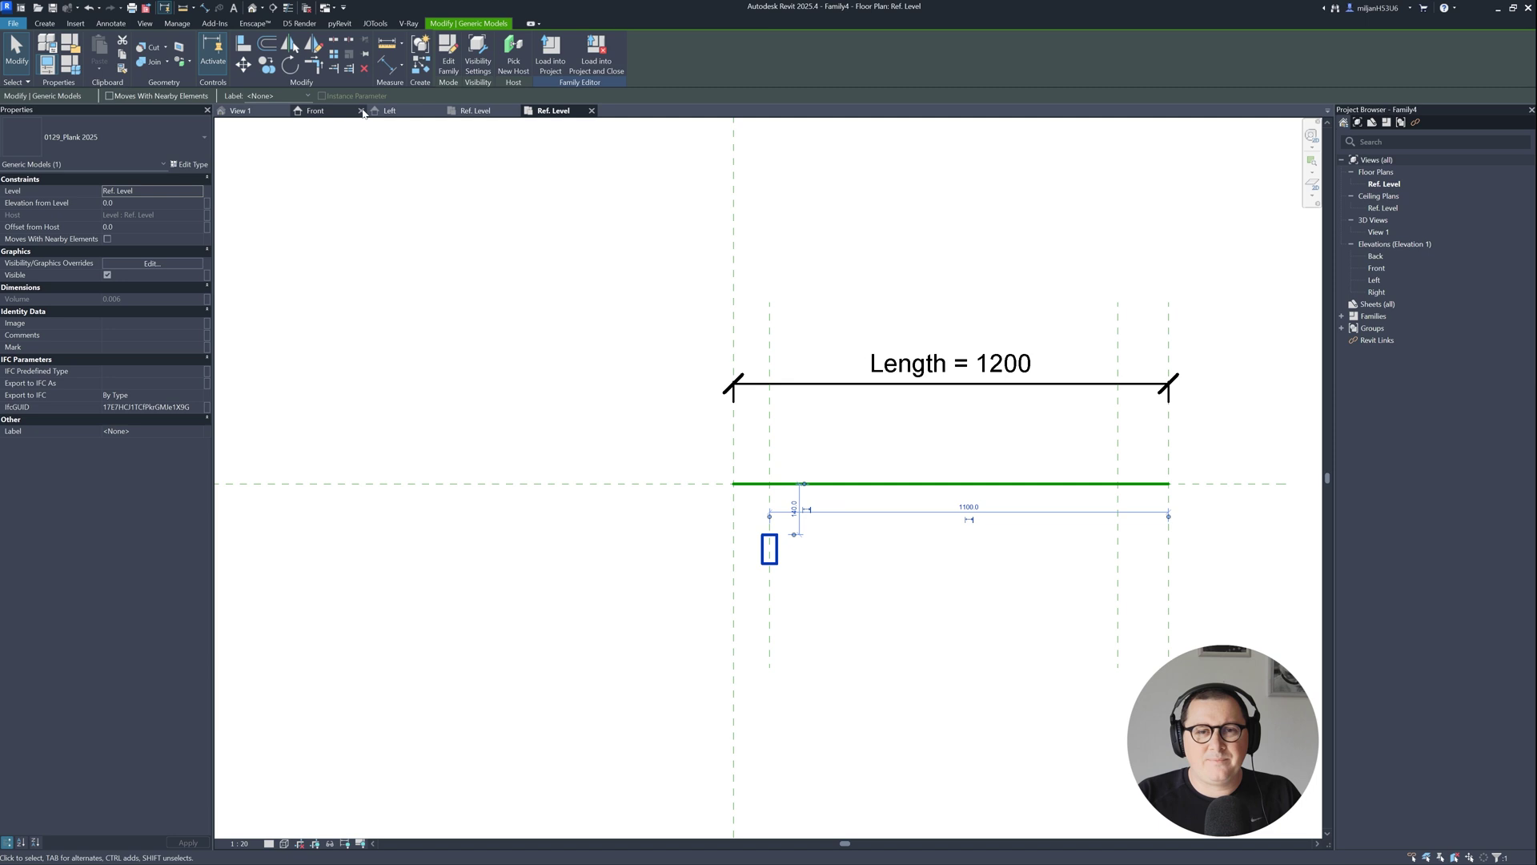
- Check the center reference plane in the plank family's plan, then return to Family4
left_click(479, 111)
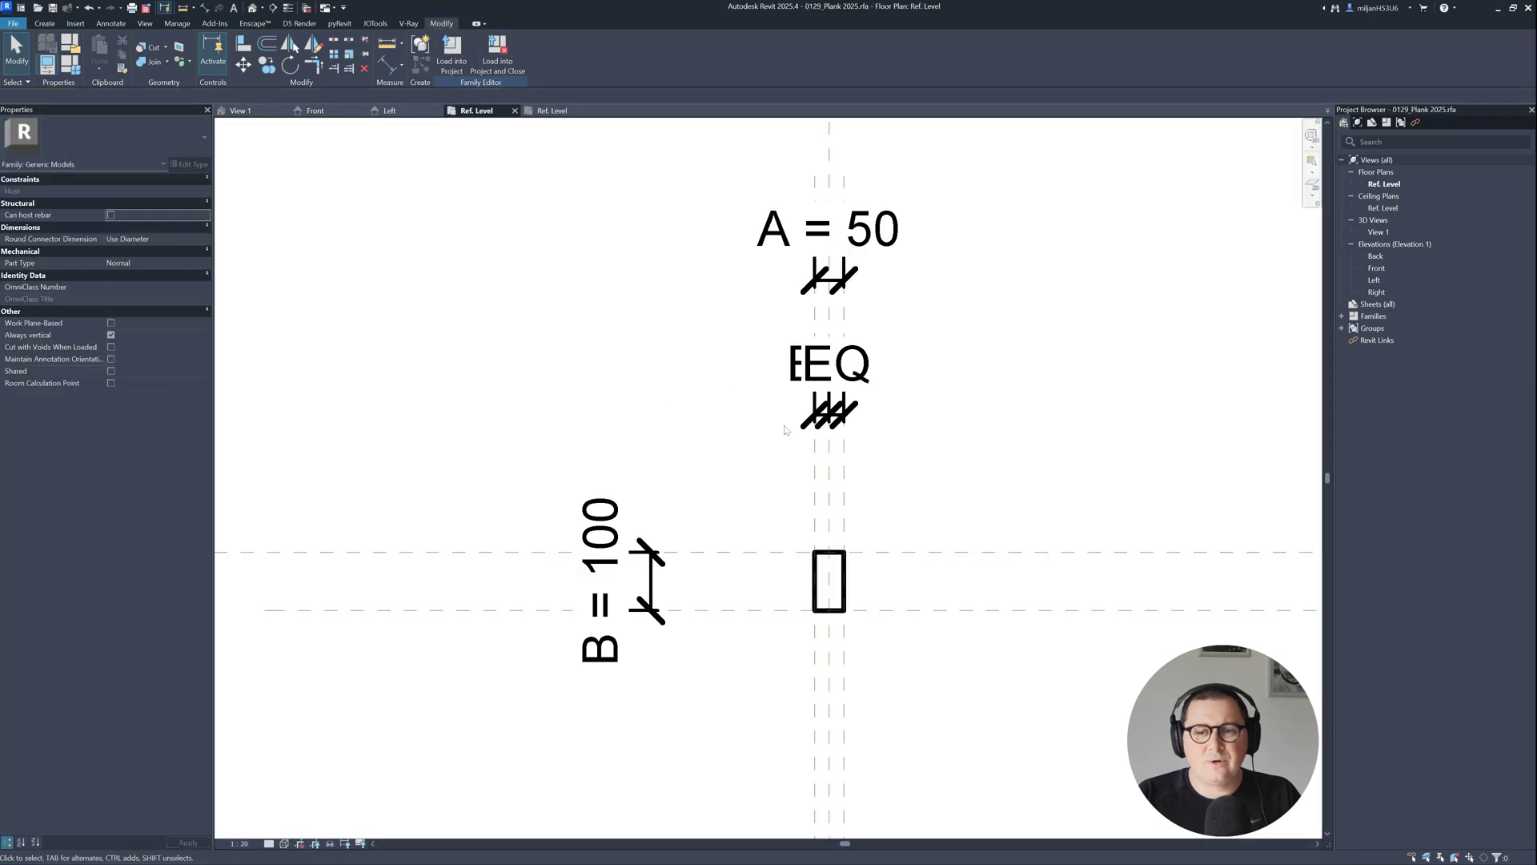
left_click(829, 512)
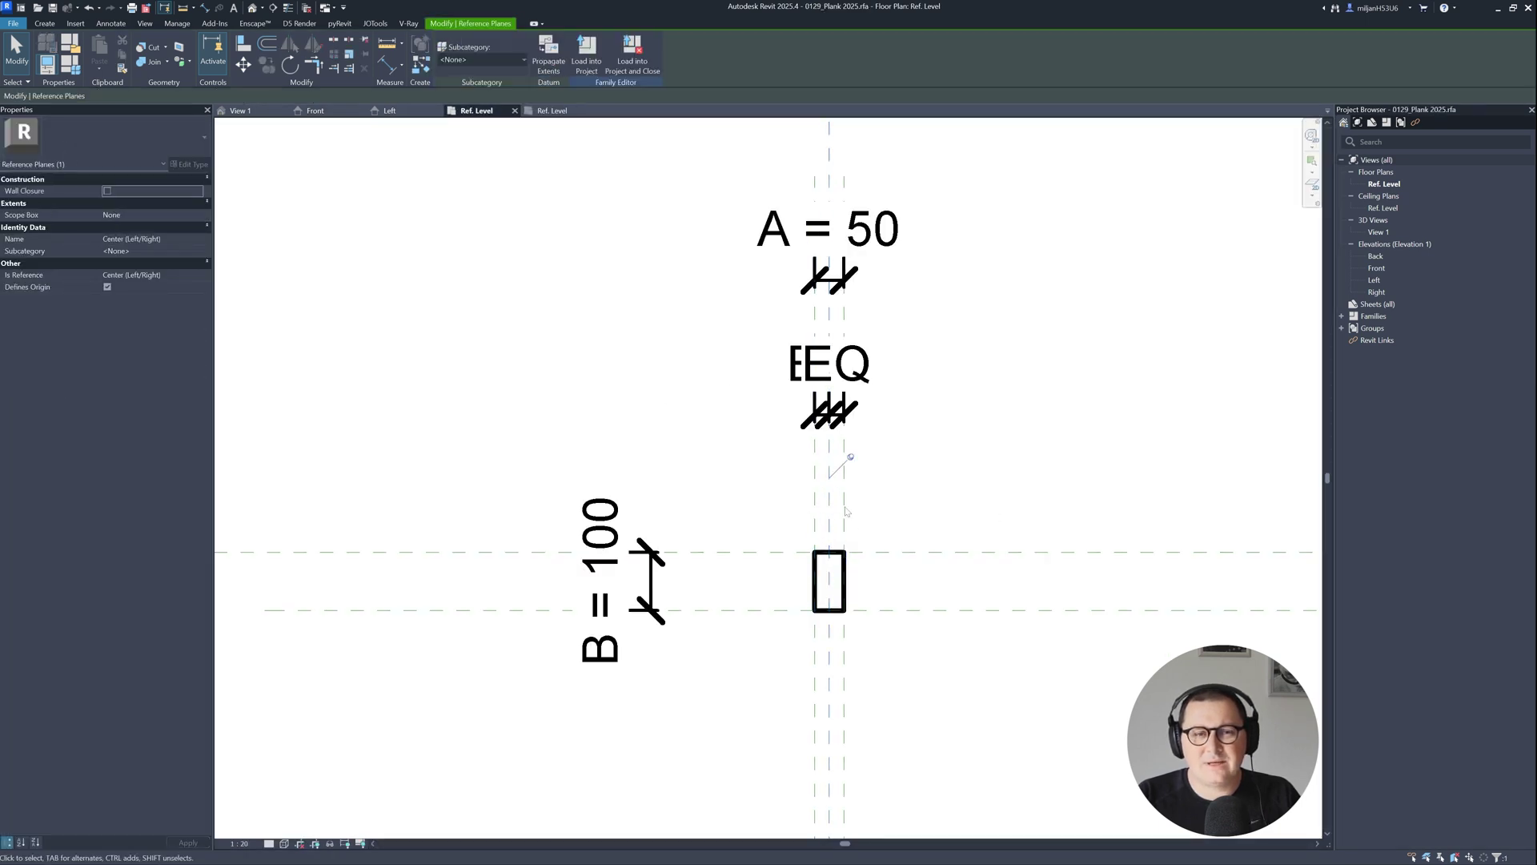
left_click(553, 111)
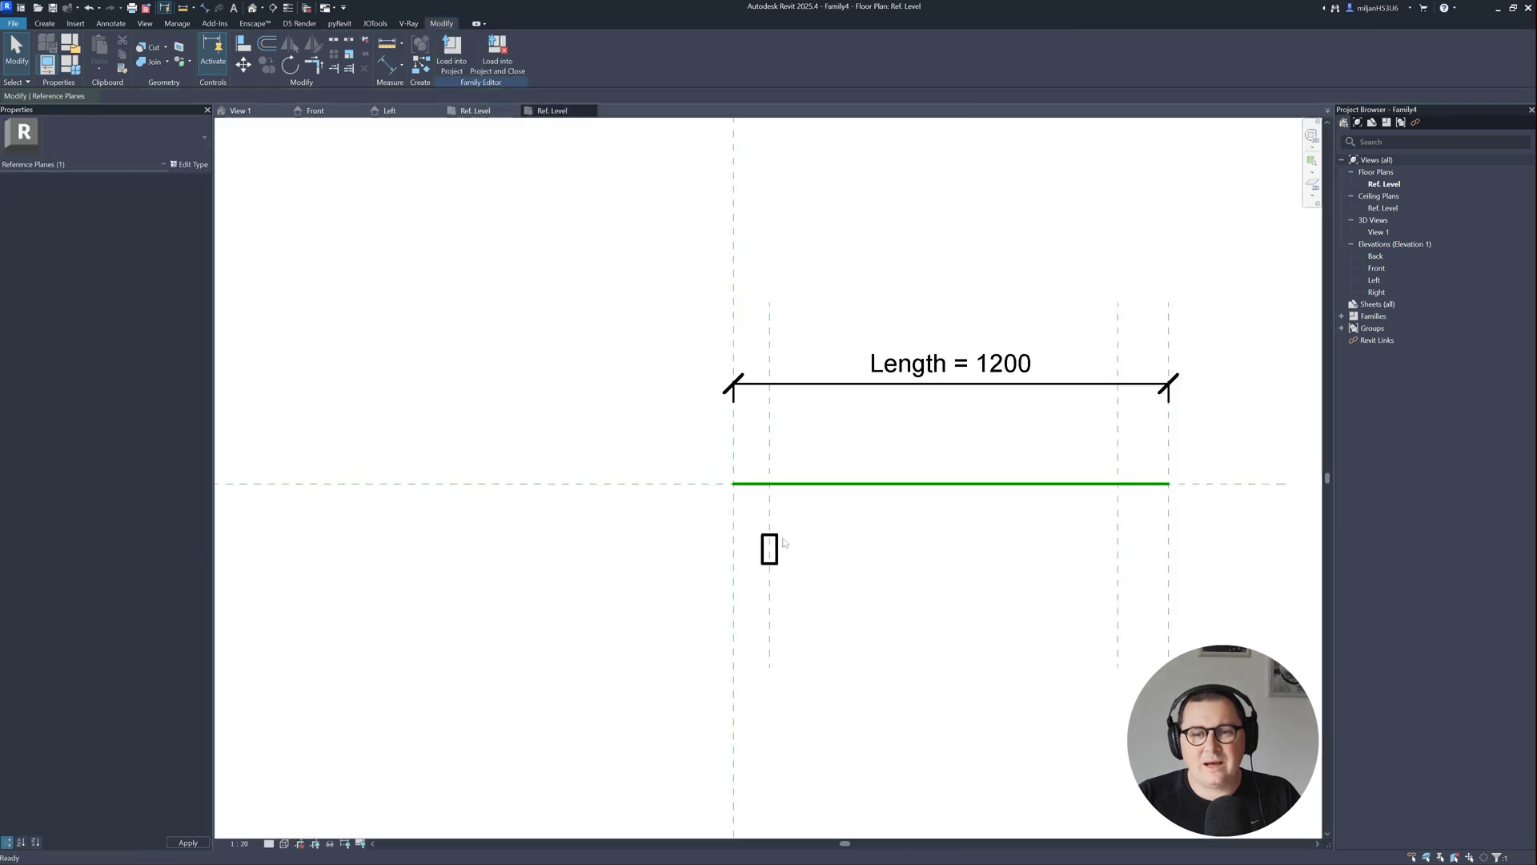
scroll(809, 542, "up", 4)
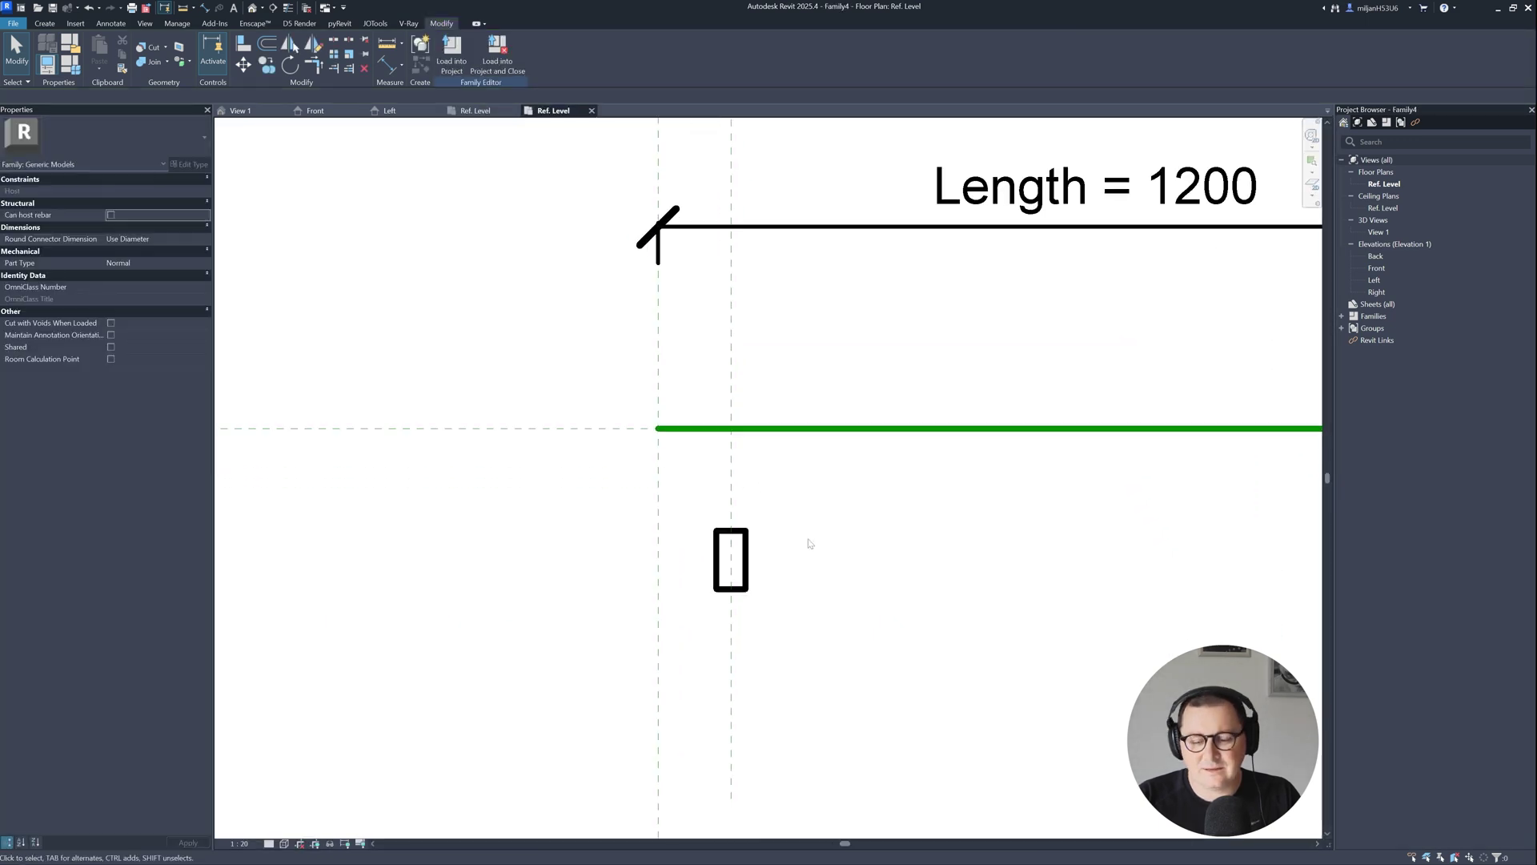
- Annotate a screen capture of the plan with red marks, then close it
key("Print")
left_click_drag(864, 320, 474, 736)
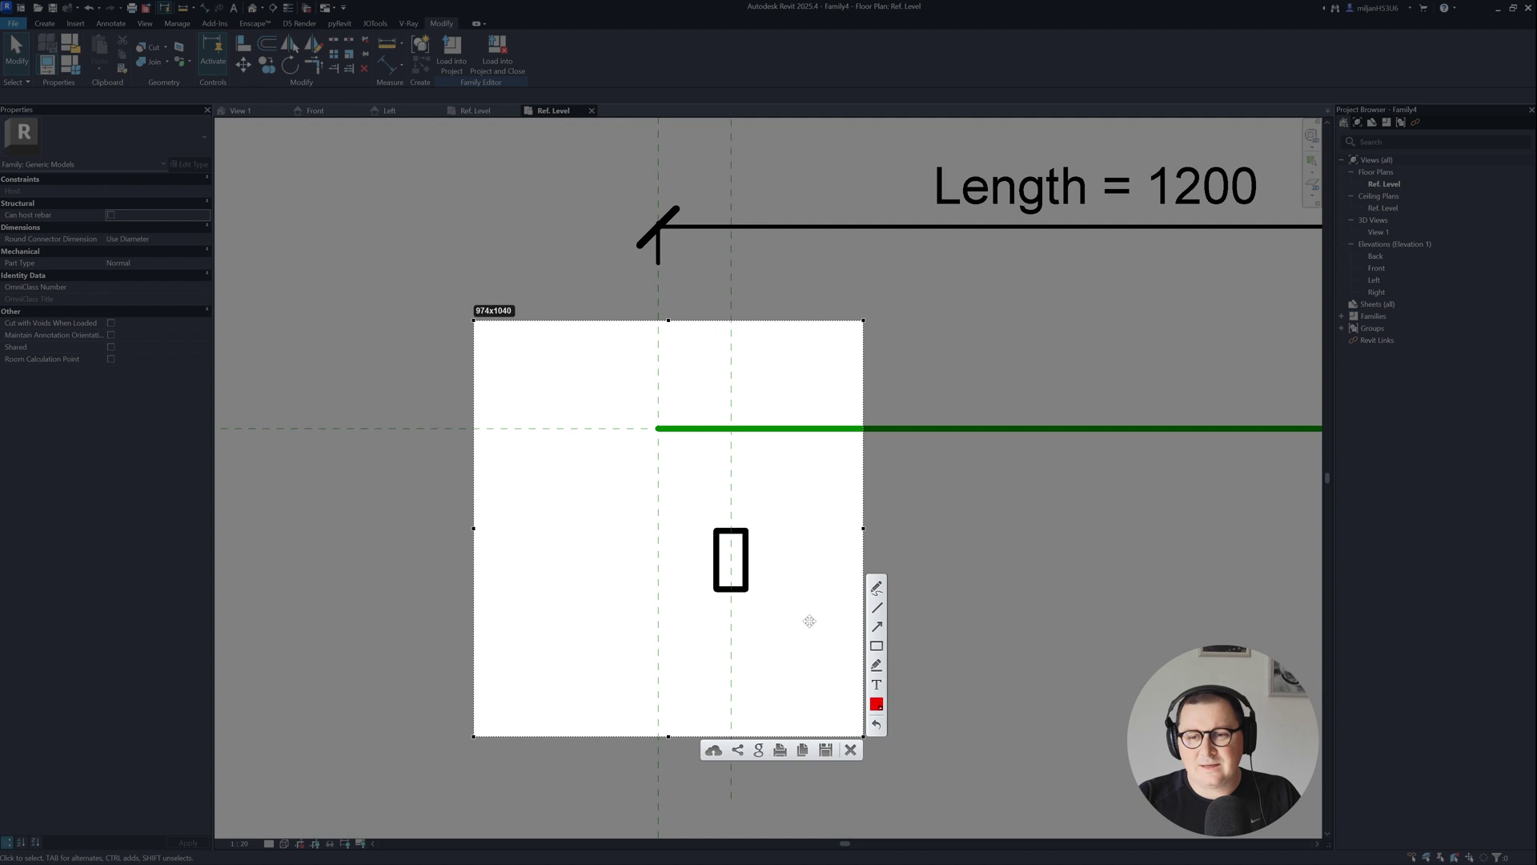
left_click(878, 589)
mouse_move(713, 500)
left_mouse_down()
mouse_move(711, 548)
mouse_move(697, 535)
mouse_move(722, 532)
left_mouse_up()
mouse_move(719, 529)
left_mouse_down()
mouse_move(706, 537)
mouse_move(720, 529)
left_mouse_up()
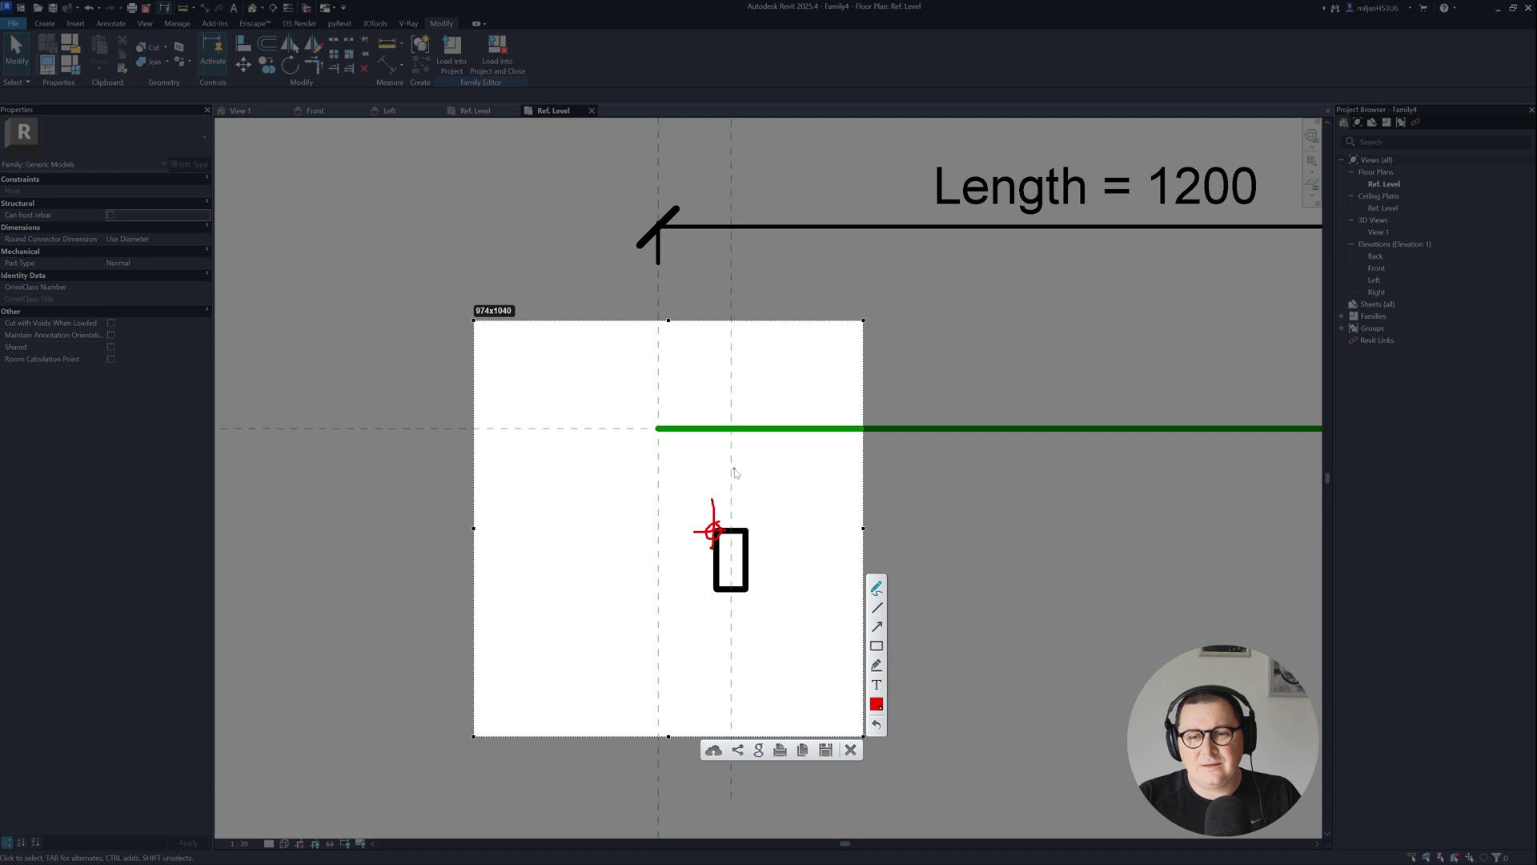
left_click_drag(735, 469, 734, 477)
left_click(850, 749)
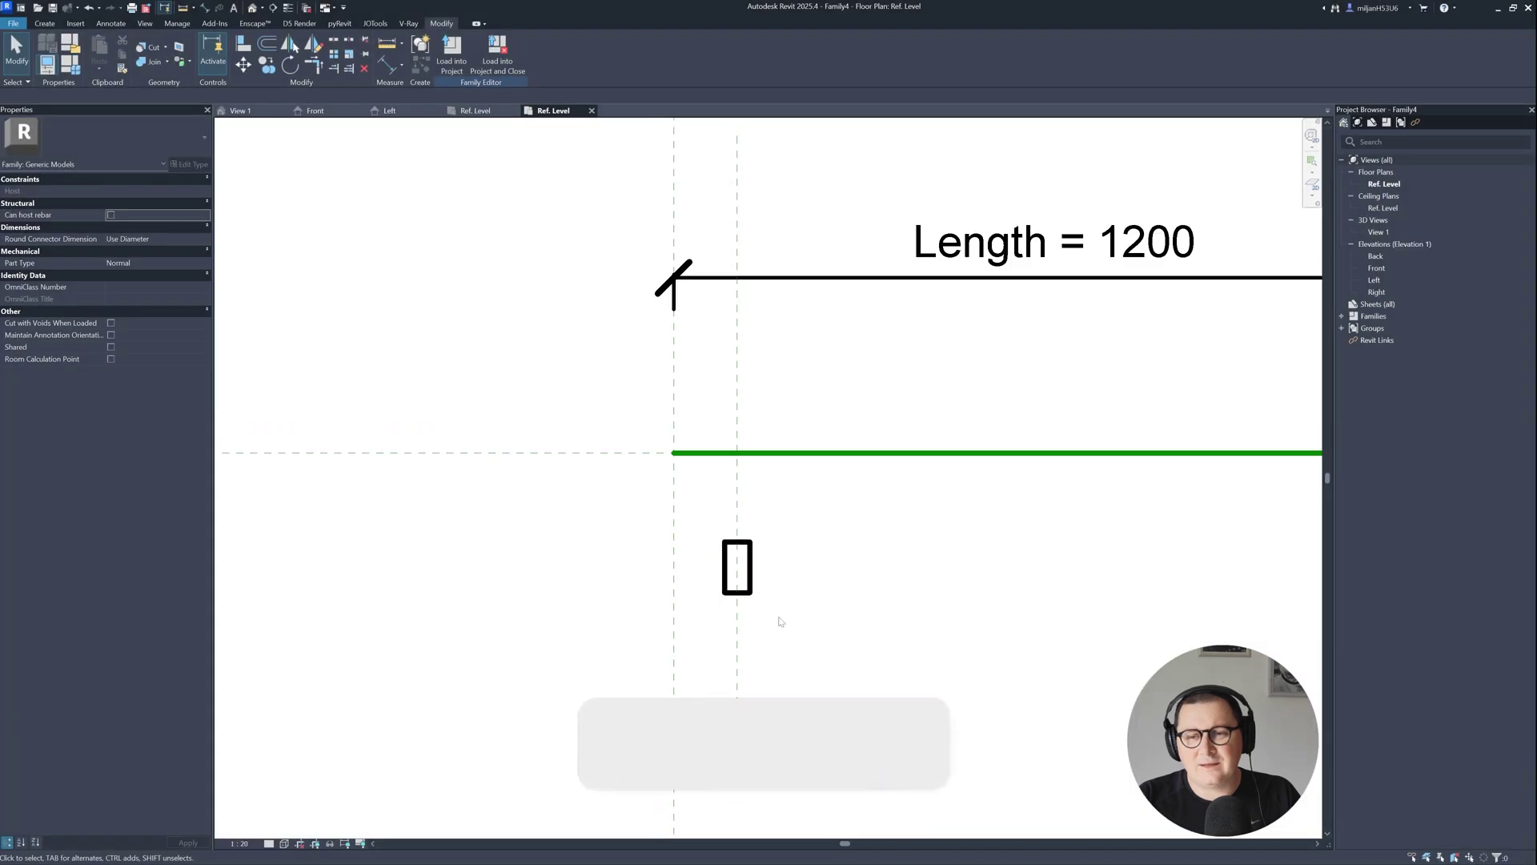
- Zoom the plan to fit (ZF) and start the Aligned Dimension tool (DI)
key("z")
key("f")
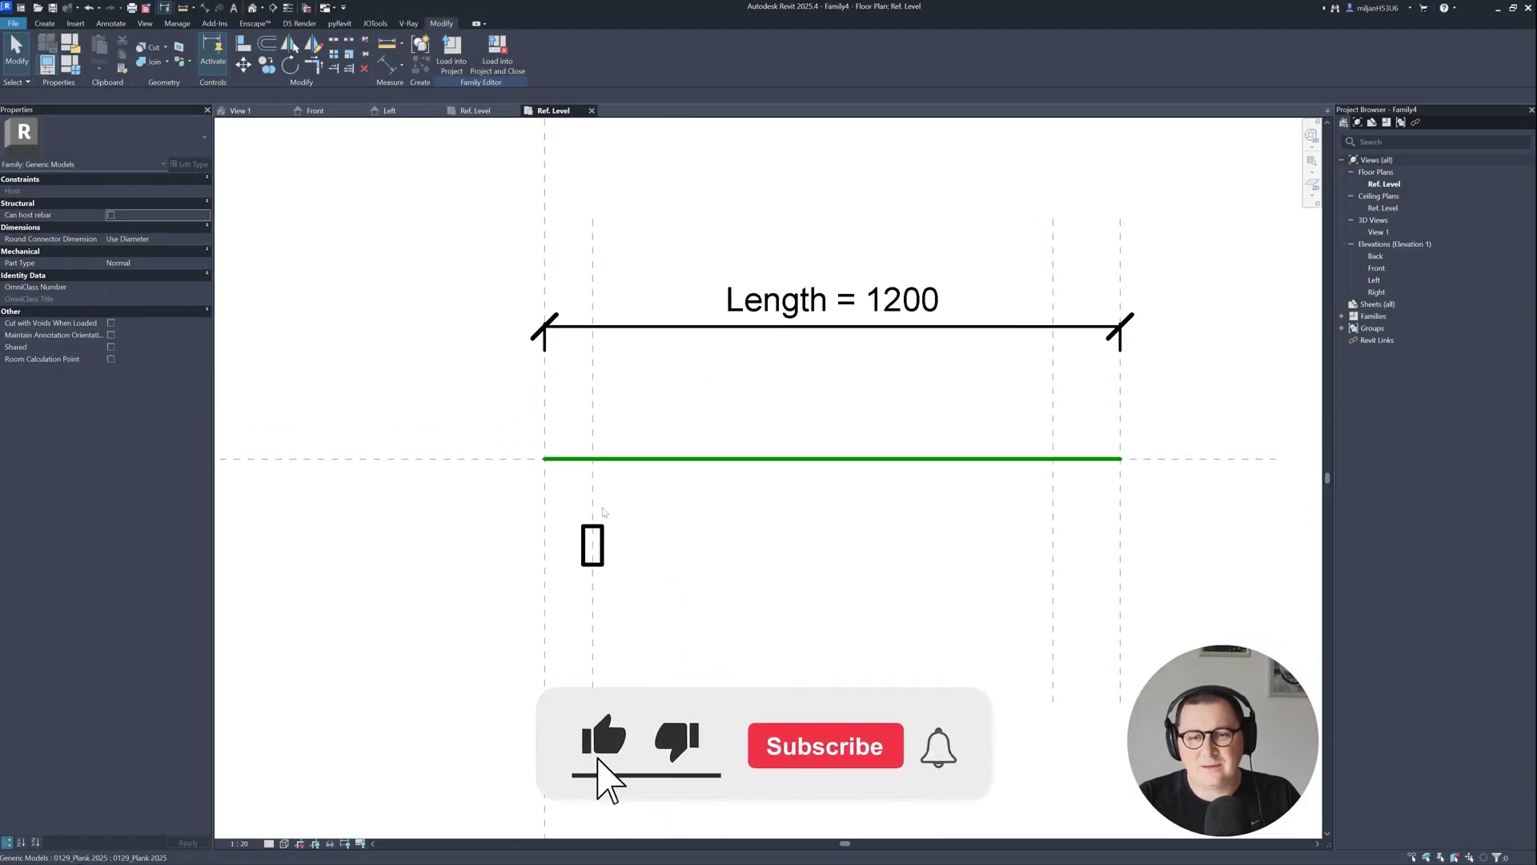
key("d")
key("i")
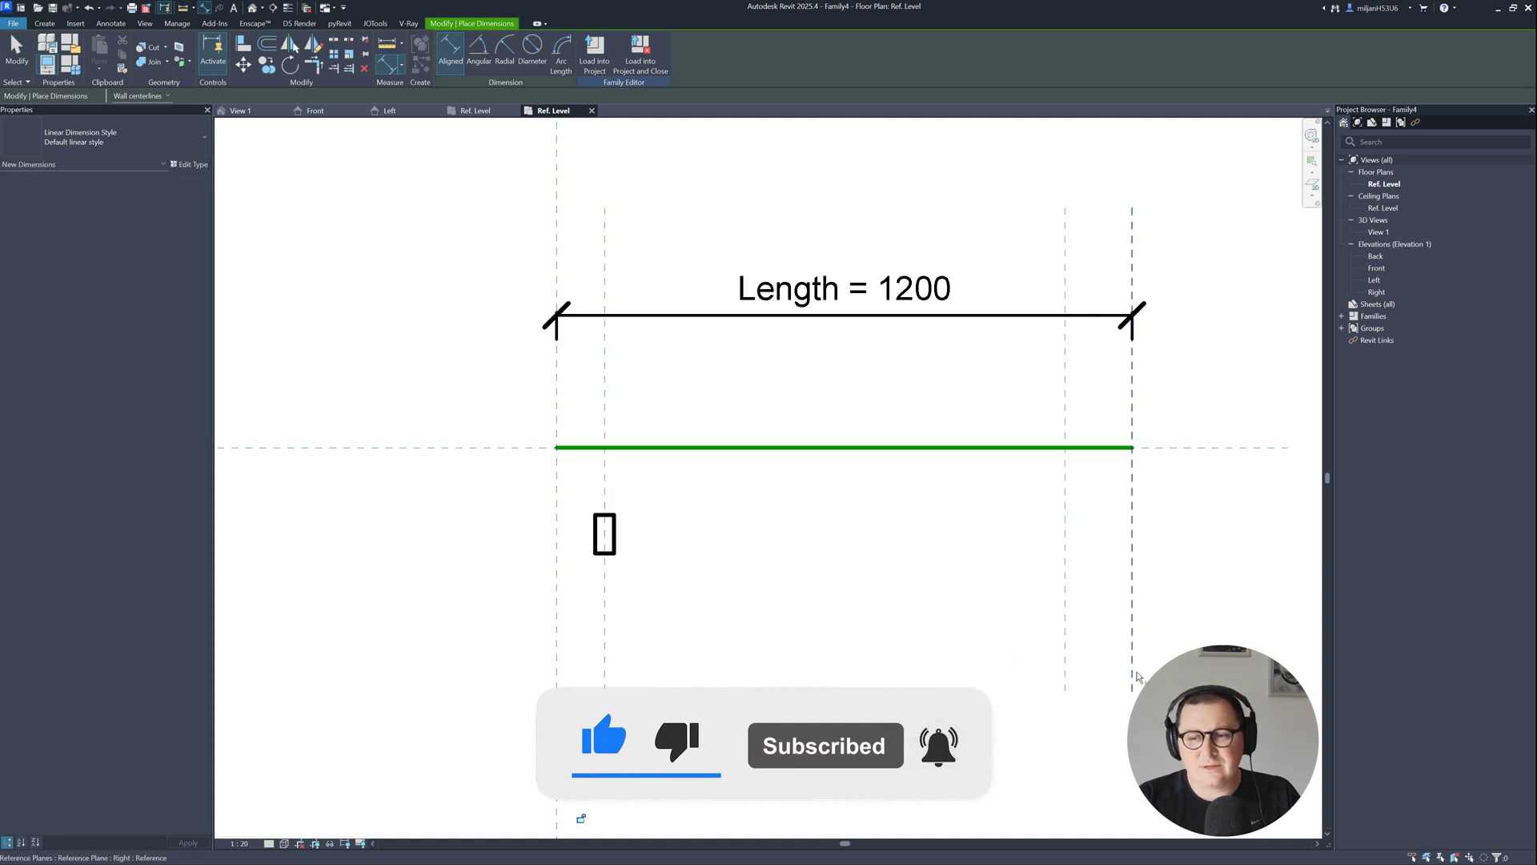
- Place a 140 dimension between the two right-hand reference planes
left_click(1133, 677)
left_click(1066, 679)
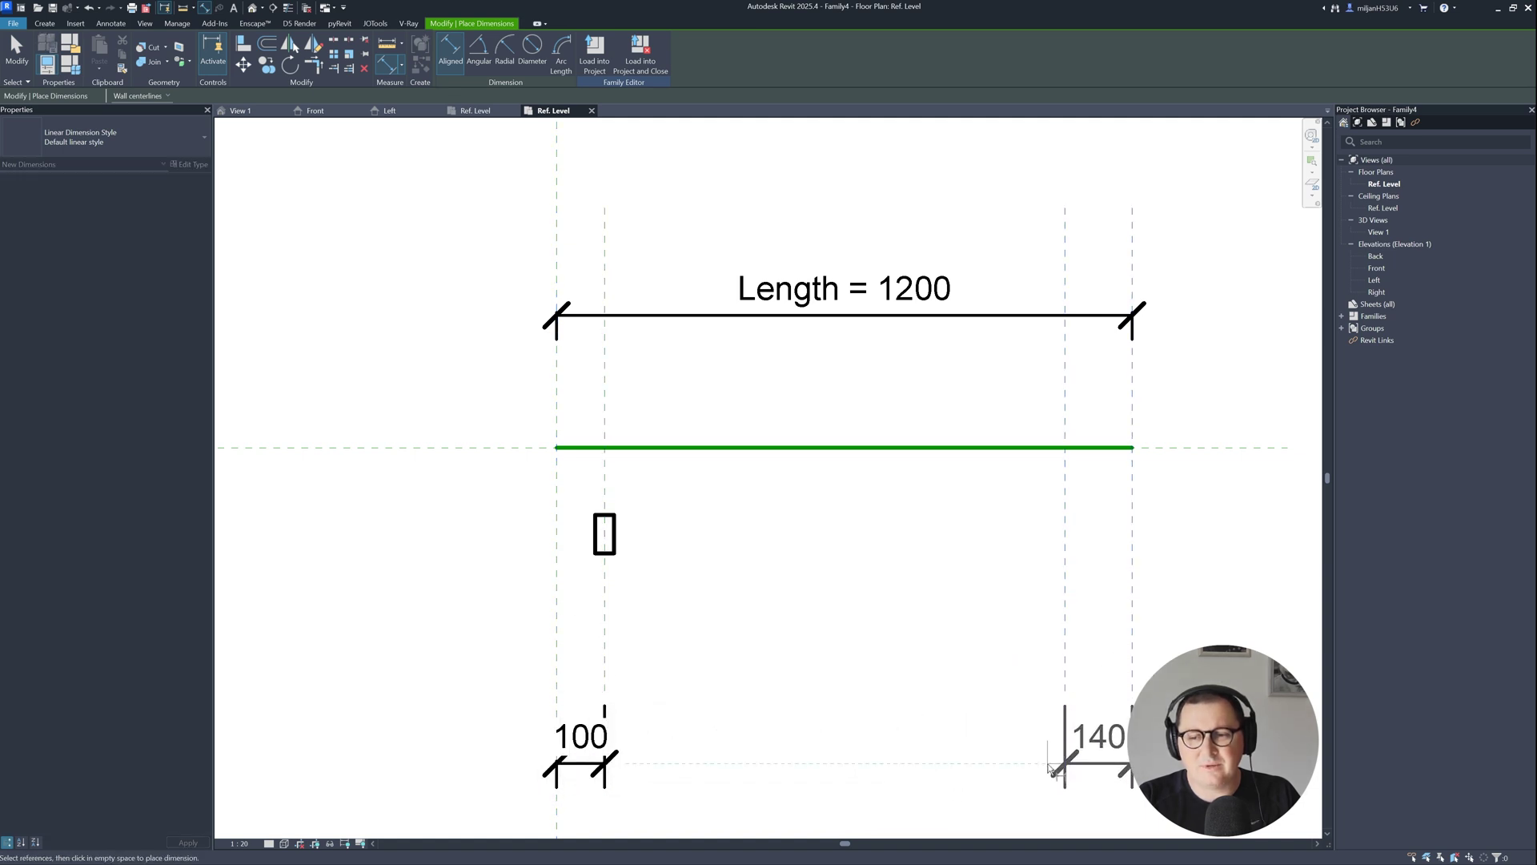
left_click(1051, 764)
middle_click_drag(920, 755, 885, 642)
key("Escape")
- Label the 100 dimension with a new type parameter named Plank_half
left_click(606, 666)
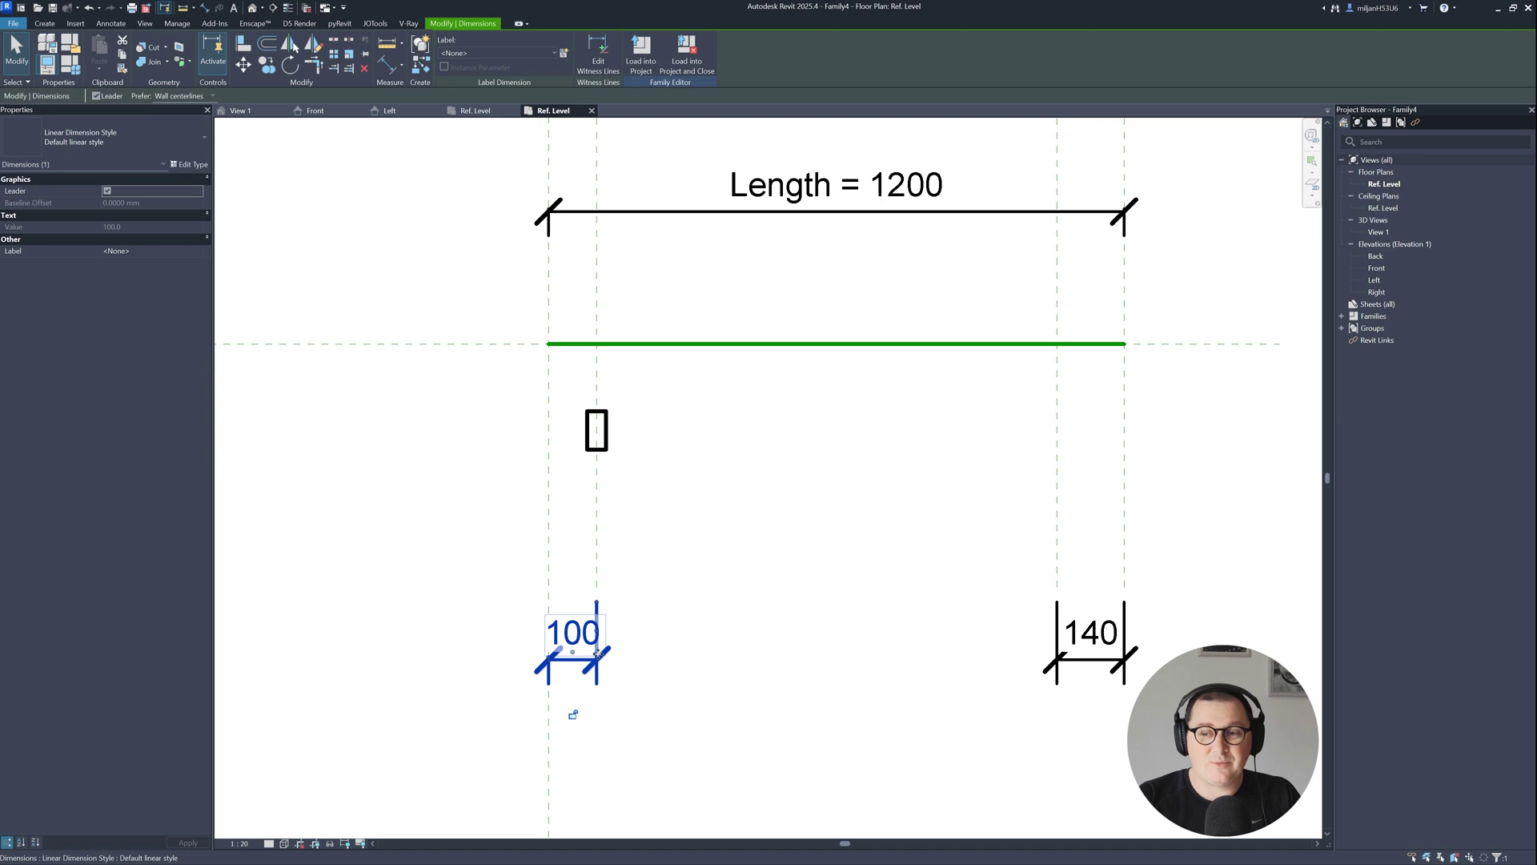
middle_click_drag(569, 710, 611, 734)
left_click(565, 54)
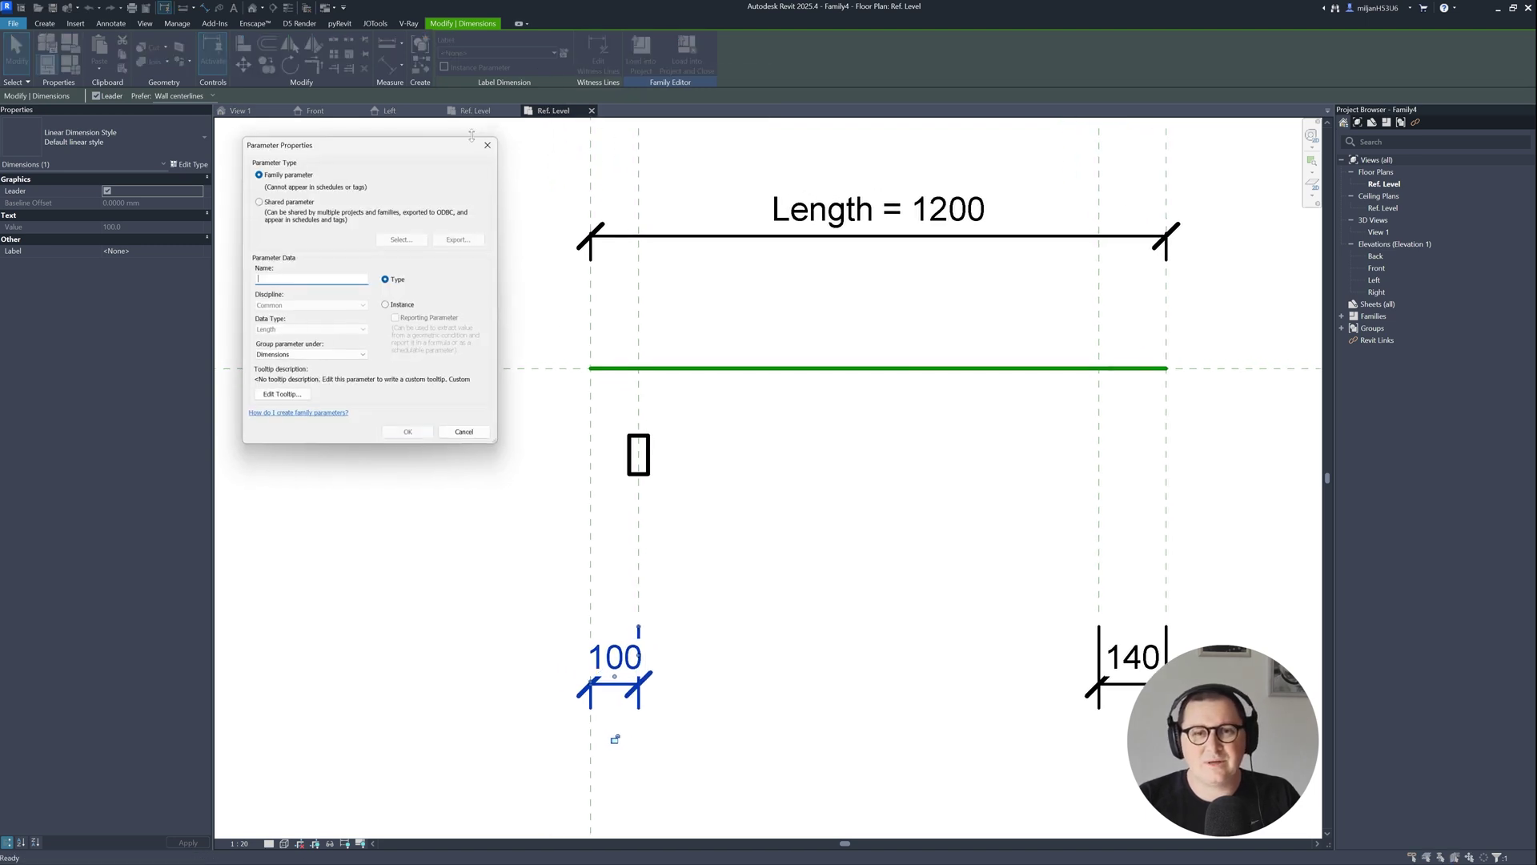
type("Plank_half")
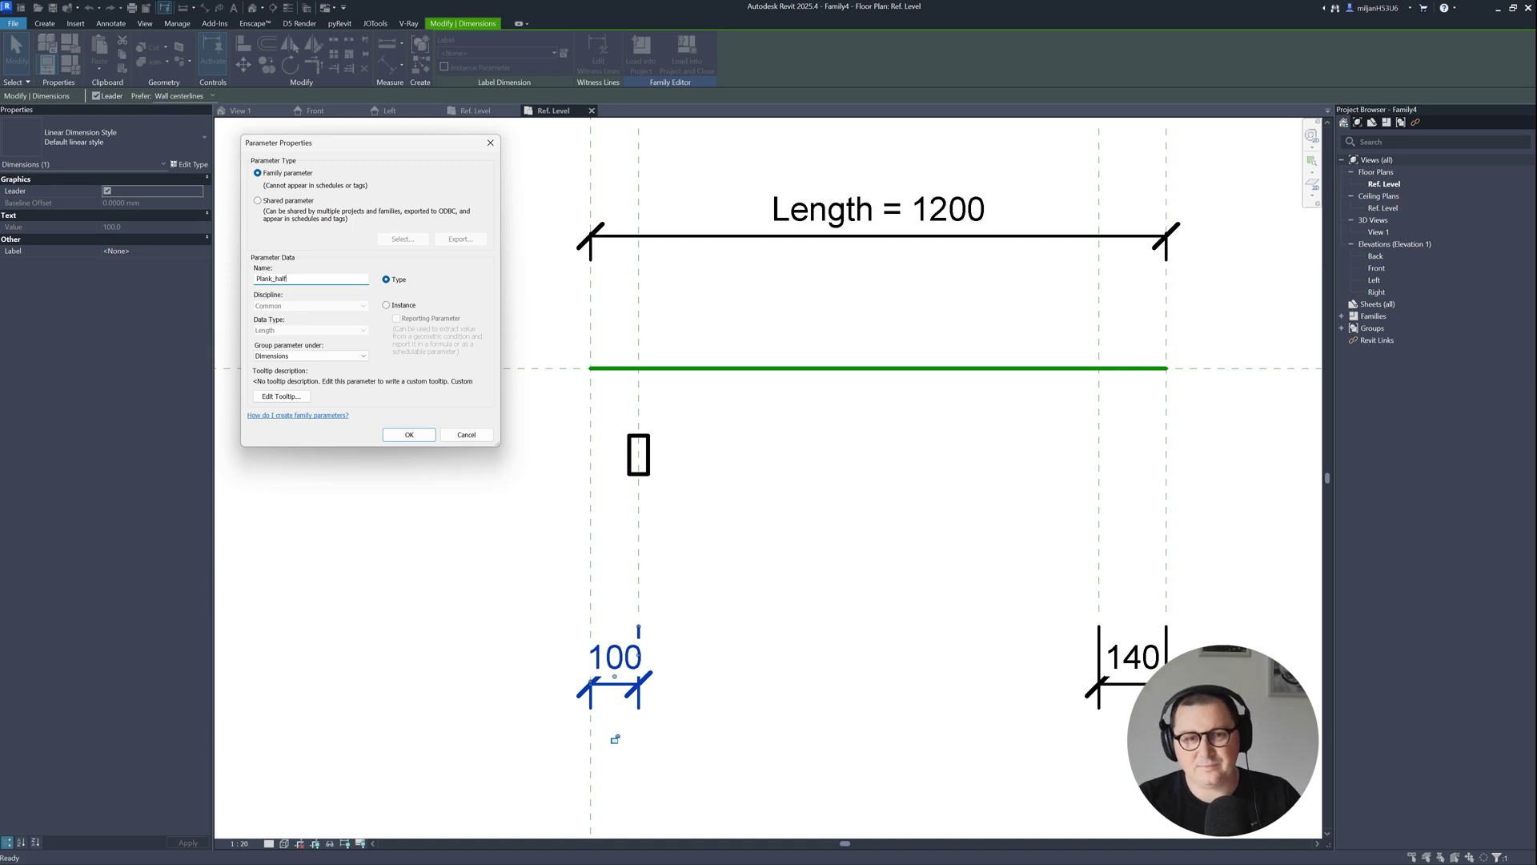
key("Return")
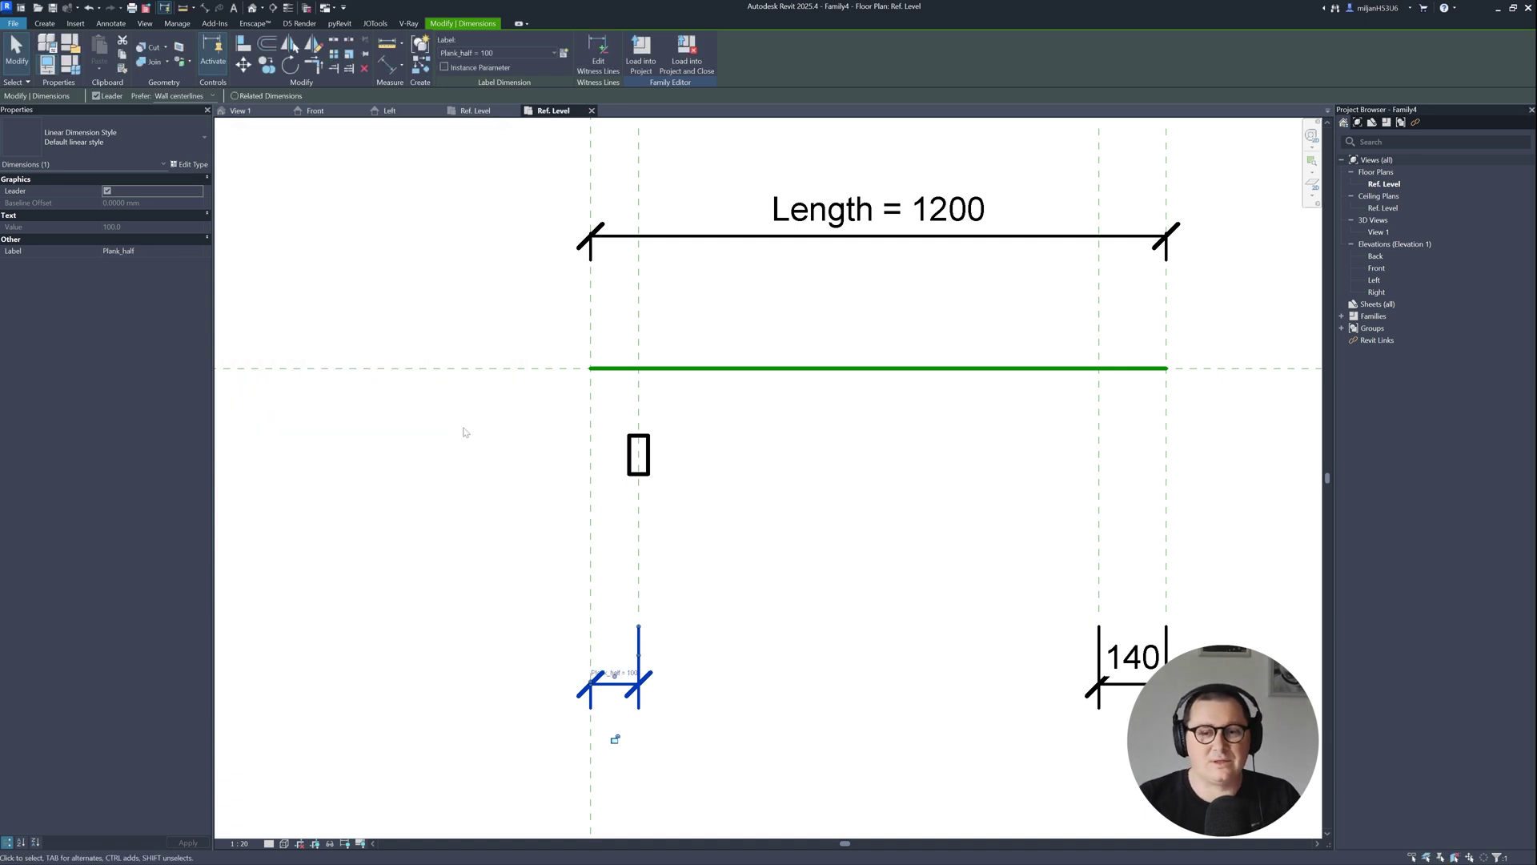
scroll(477, 480, "down", 3)
left_click(495, 542)
middle_click_drag(496, 543, 875, 555)
scroll(876, 555, "up", 1)
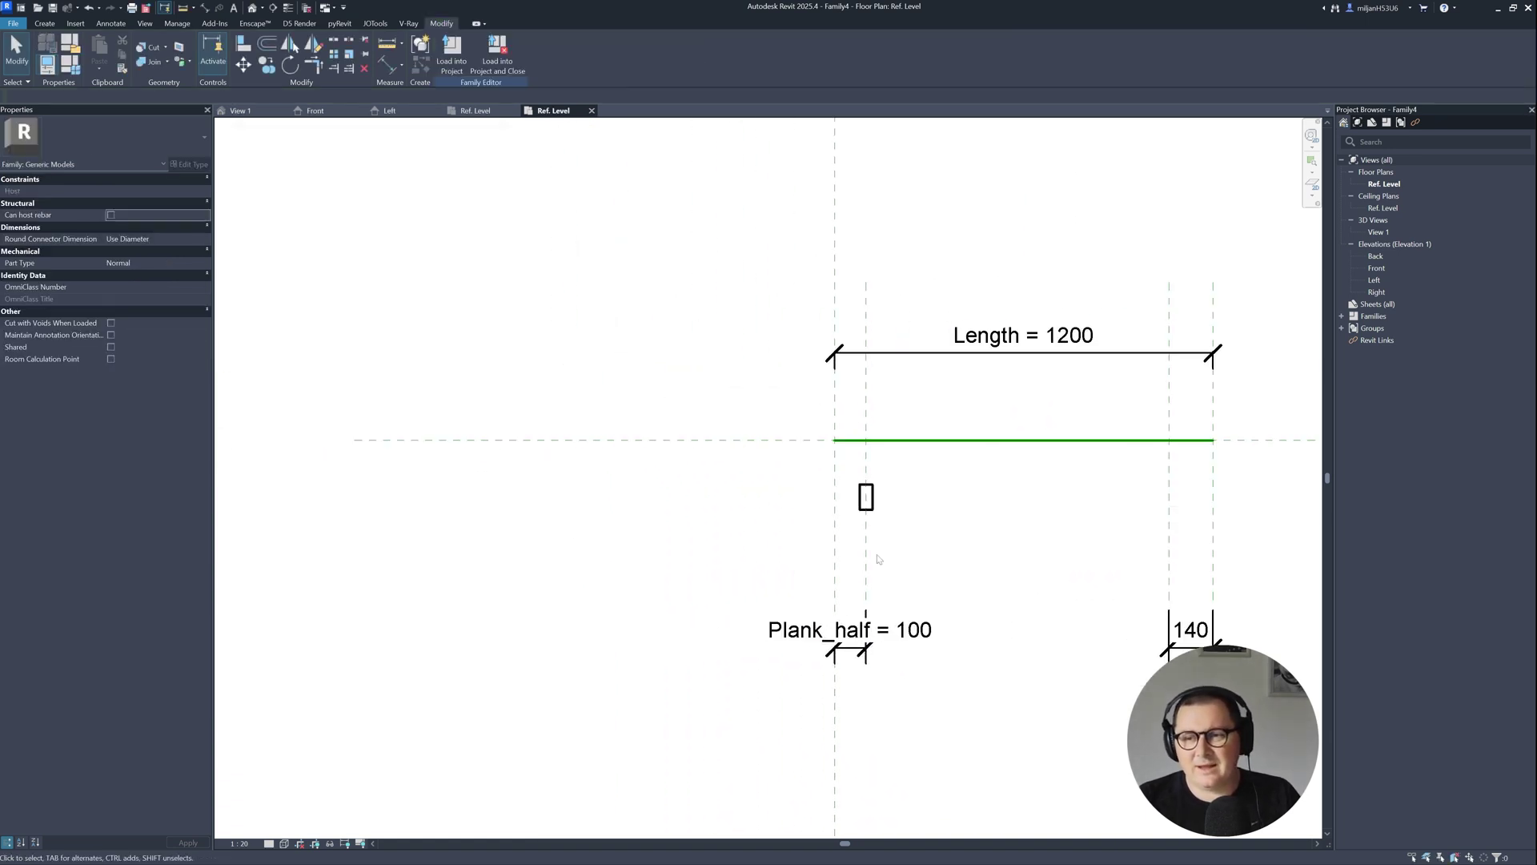
- Give Plank_half the formula Plank_A / 2 so it reads 20
left_click(68, 69)
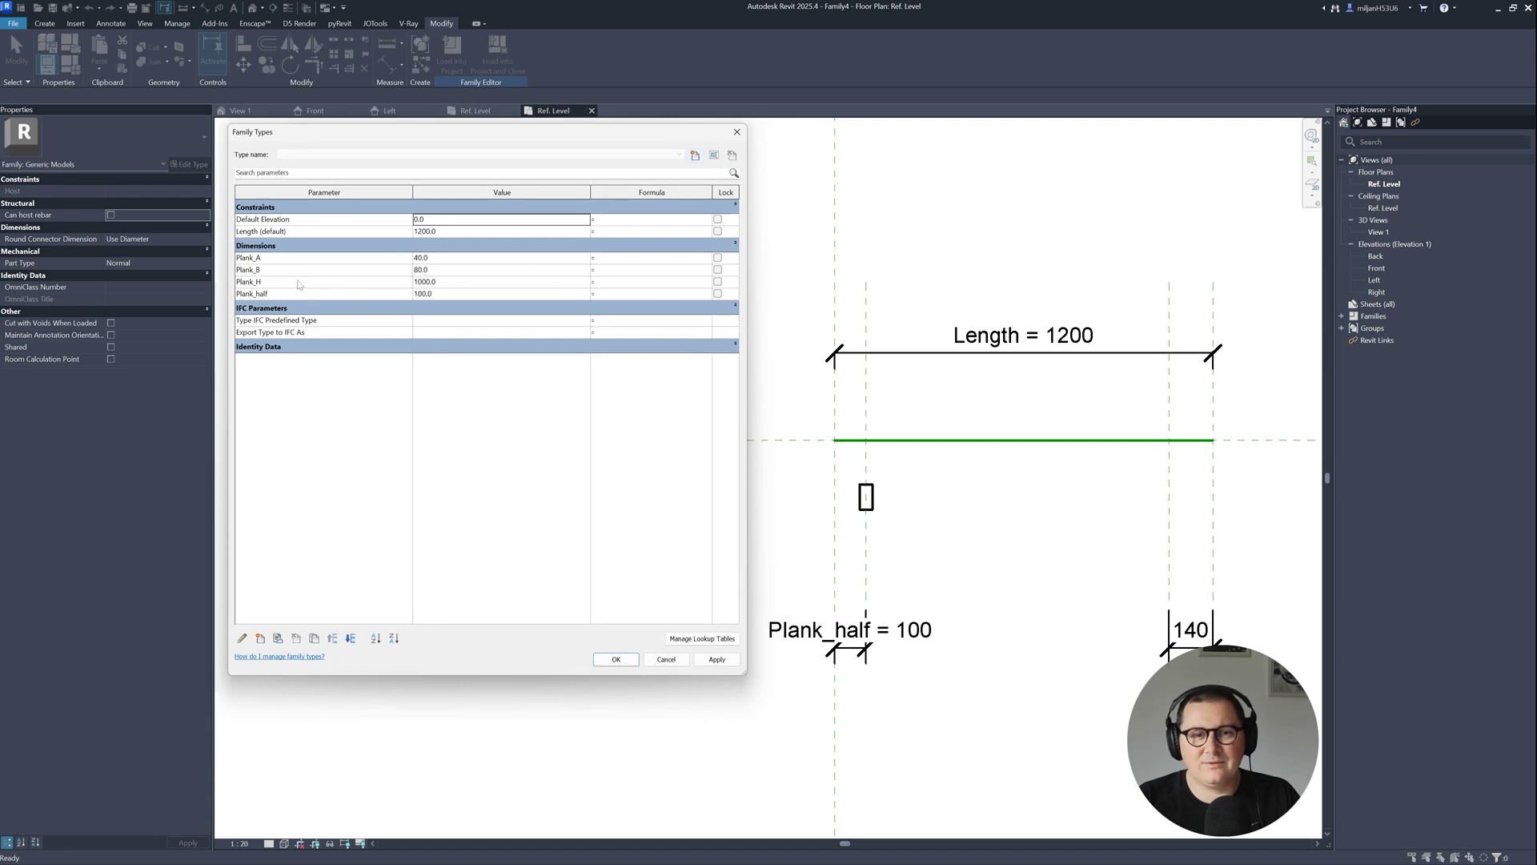
left_click(594, 294)
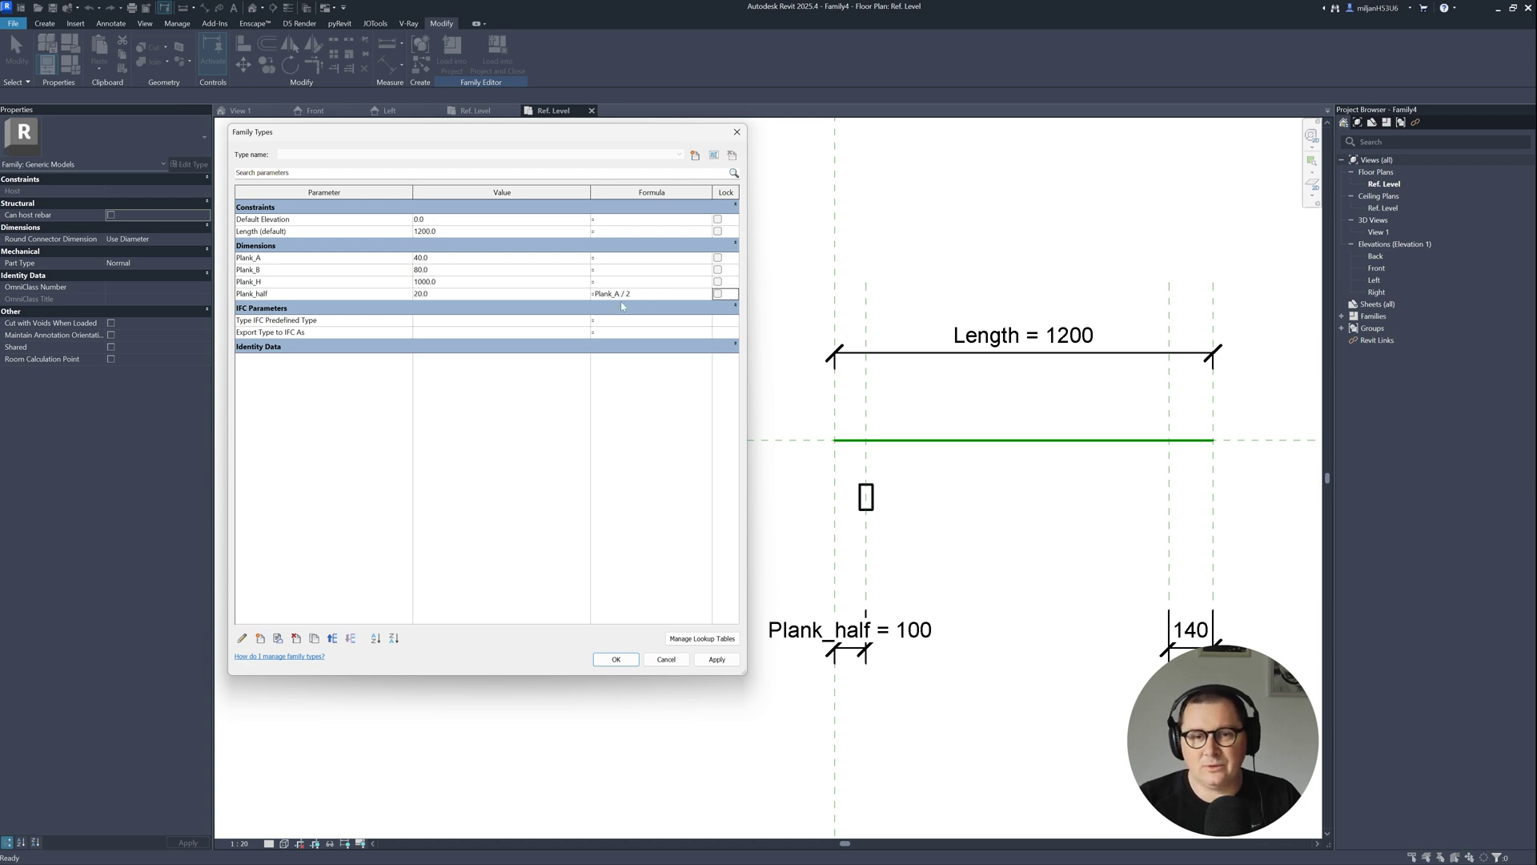
left_click(615, 659)
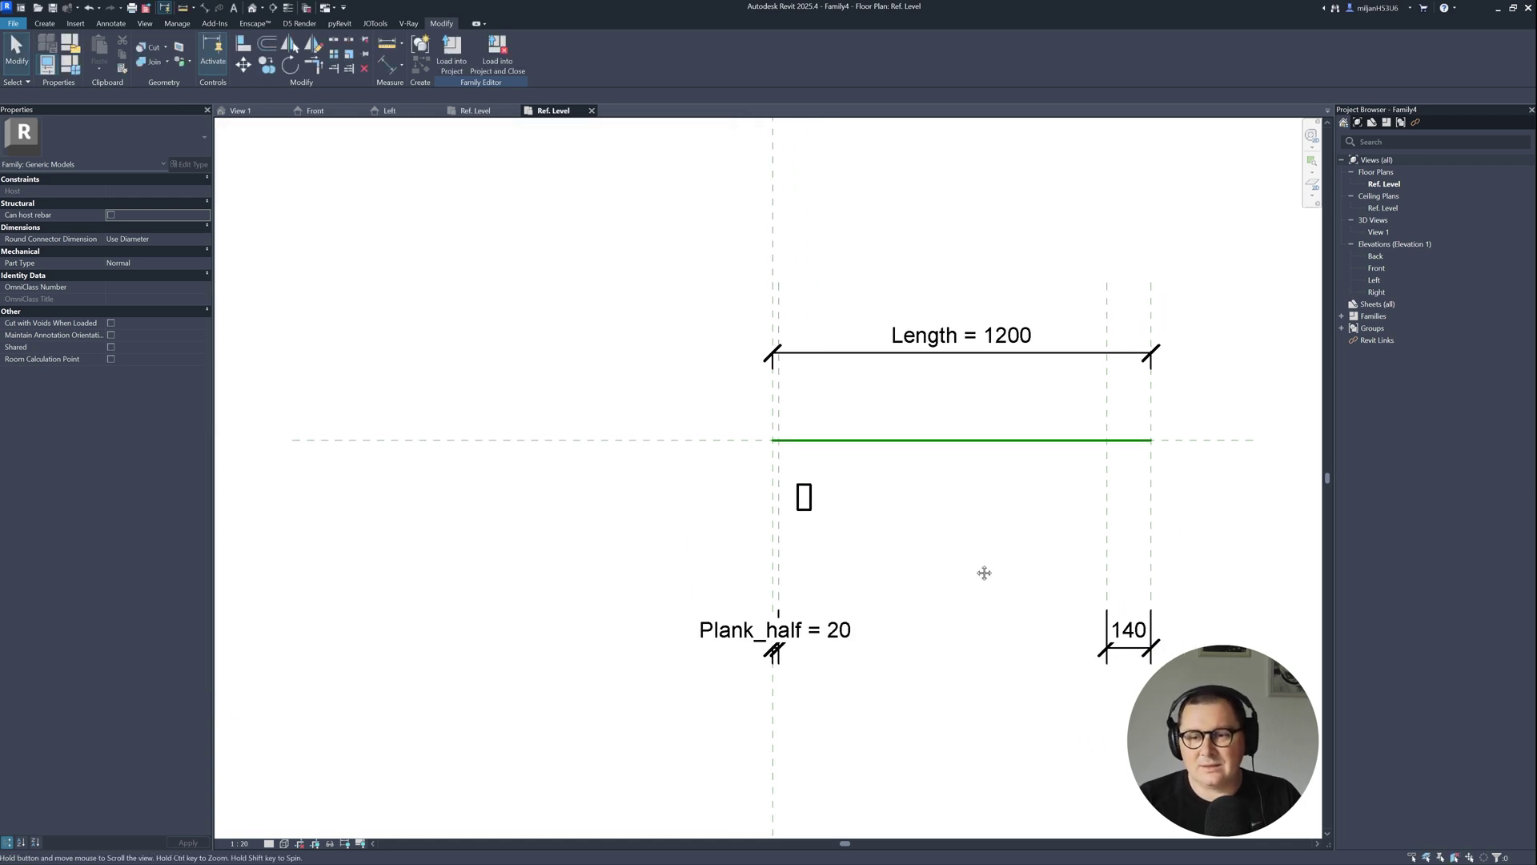
- Label the 140 dimension with the Plank_half parameter
scroll(815, 536, "up", 4)
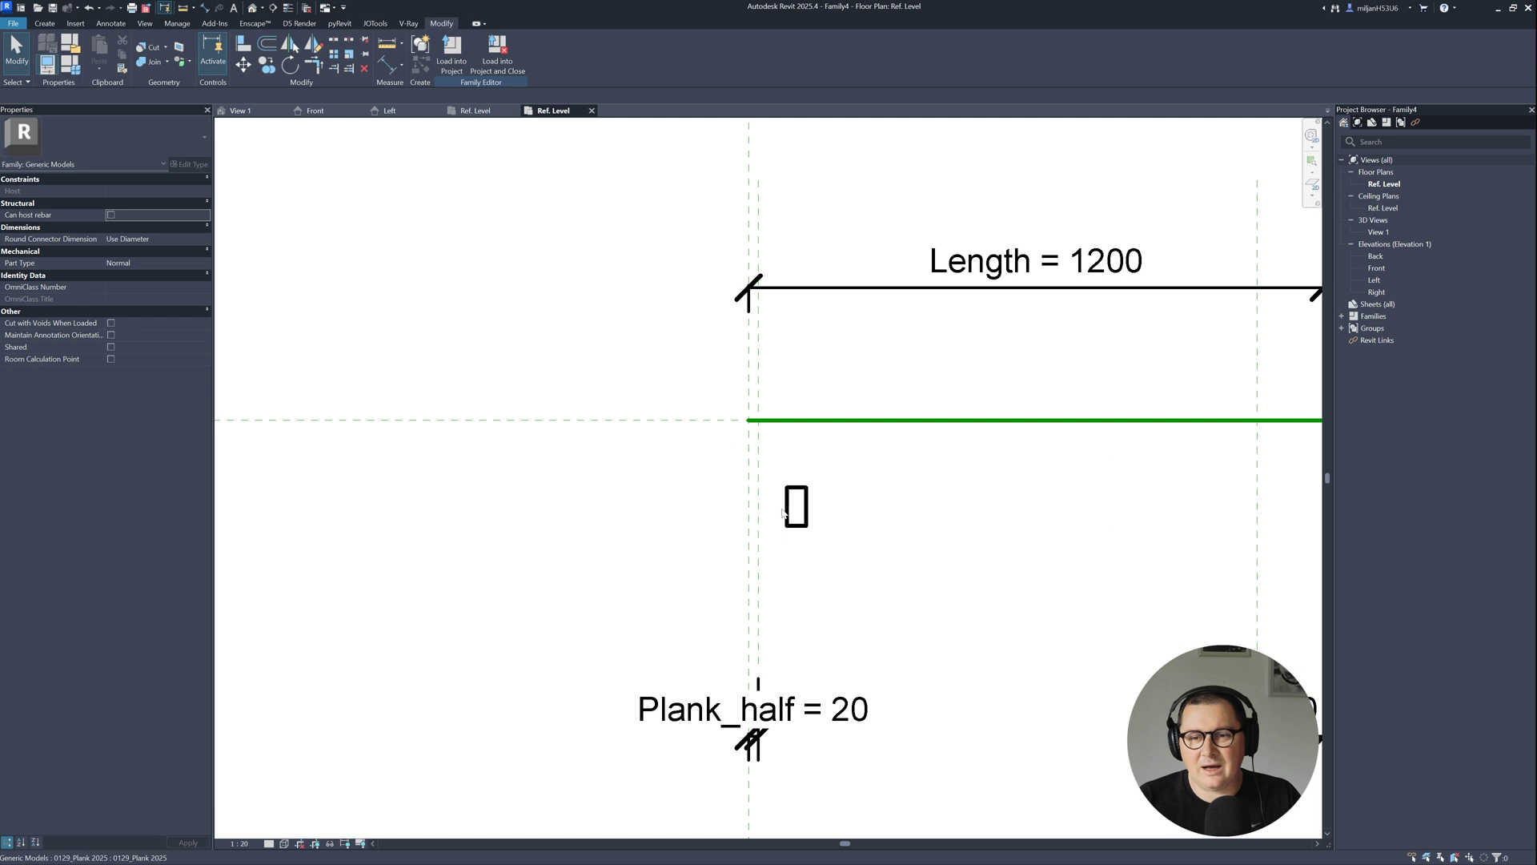
middle_click_drag(975, 584, 821, 553)
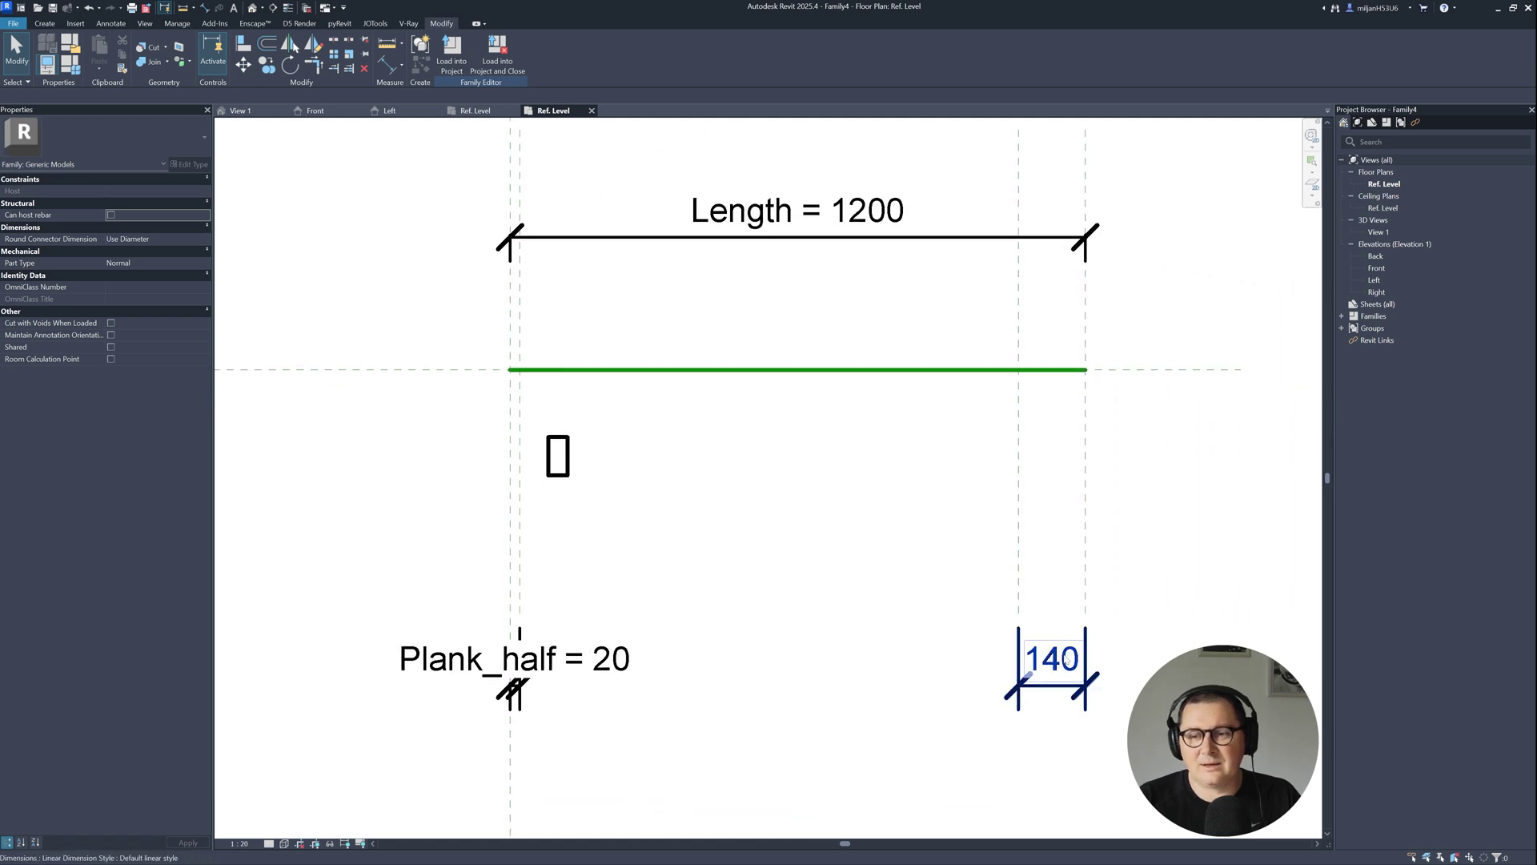
left_click(1051, 680)
left_click(497, 53)
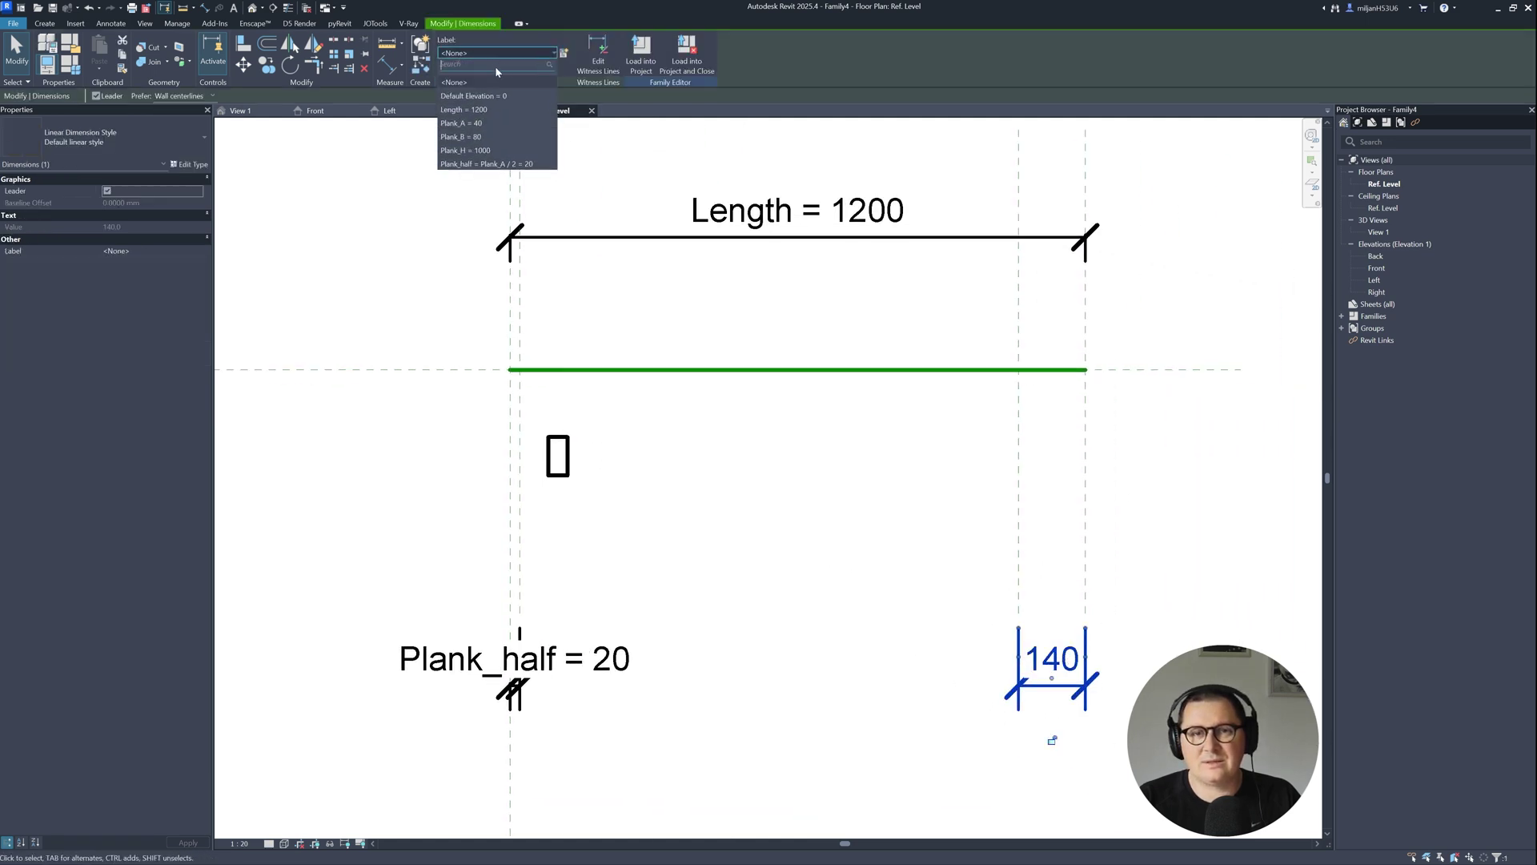
left_click(480, 164)
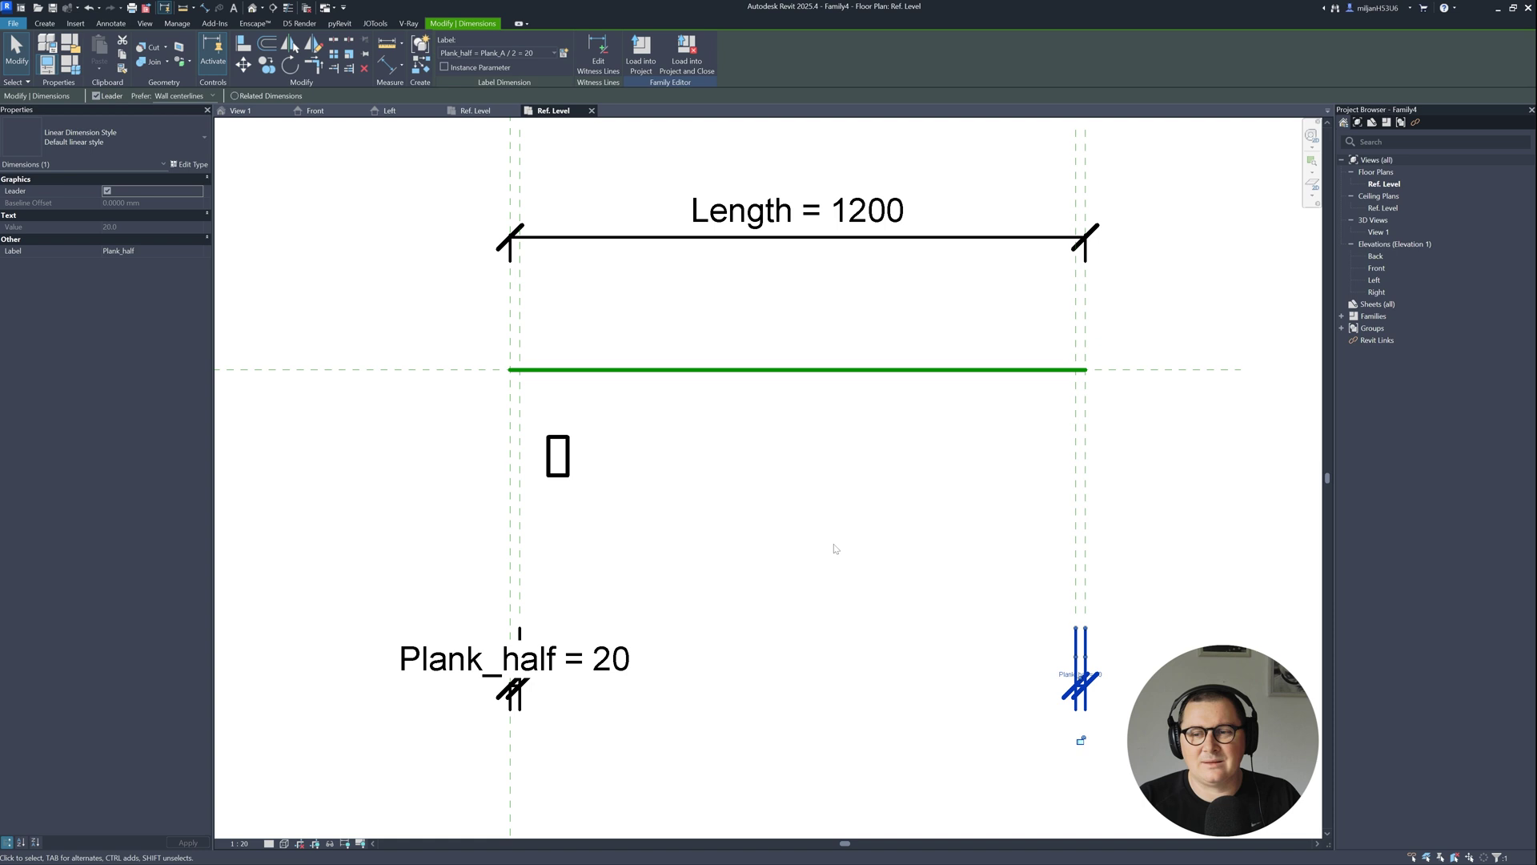
left_click(809, 535)
middle_click_drag(655, 491, 752, 559)
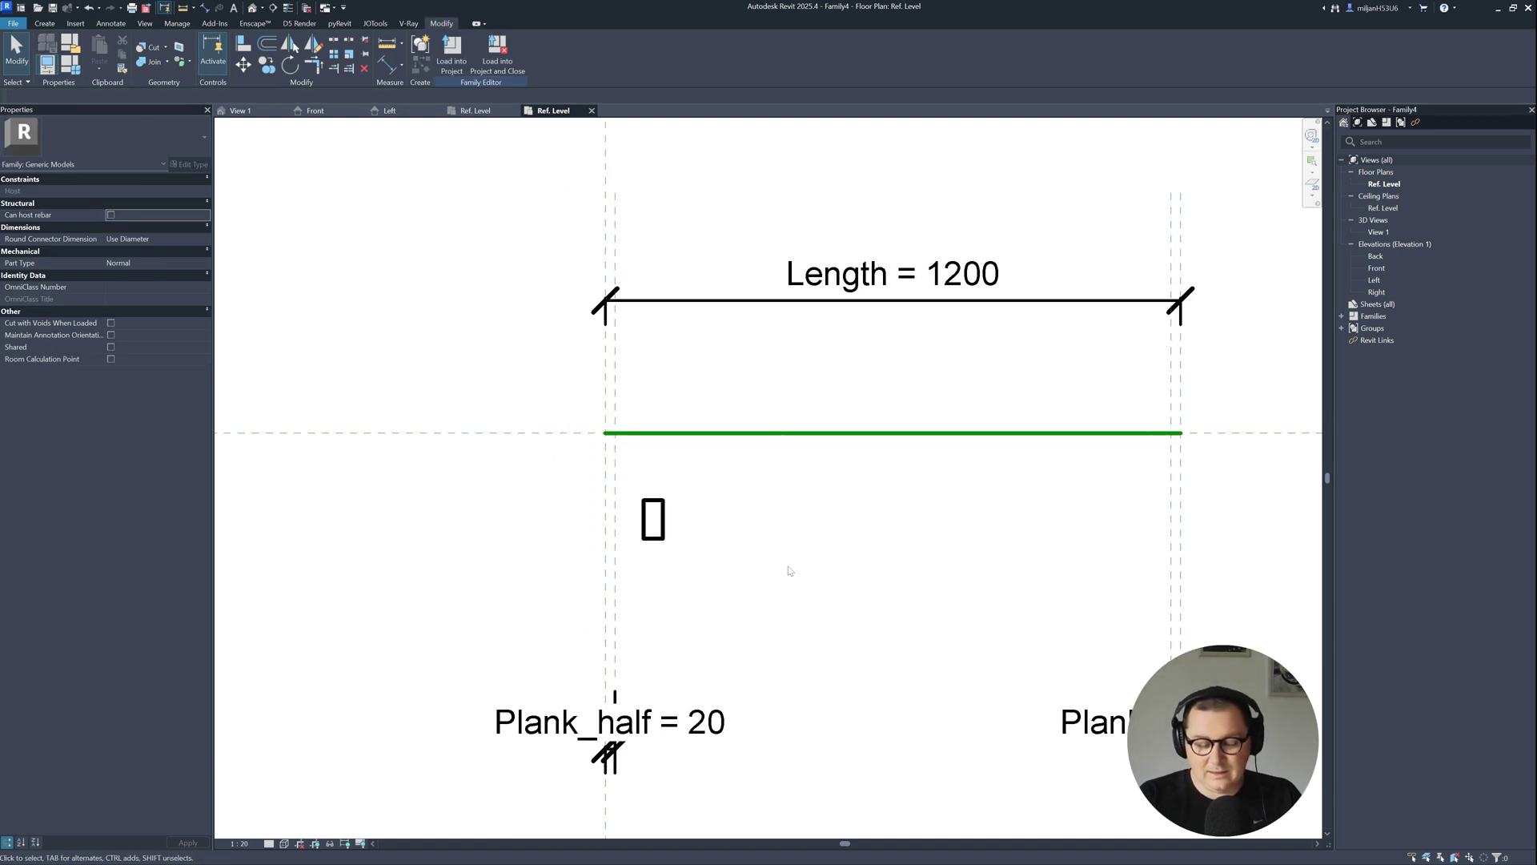
- Switch the display to thin lines with TL
key("t")
key("l")
middle_click_drag(749, 530, 743, 520)
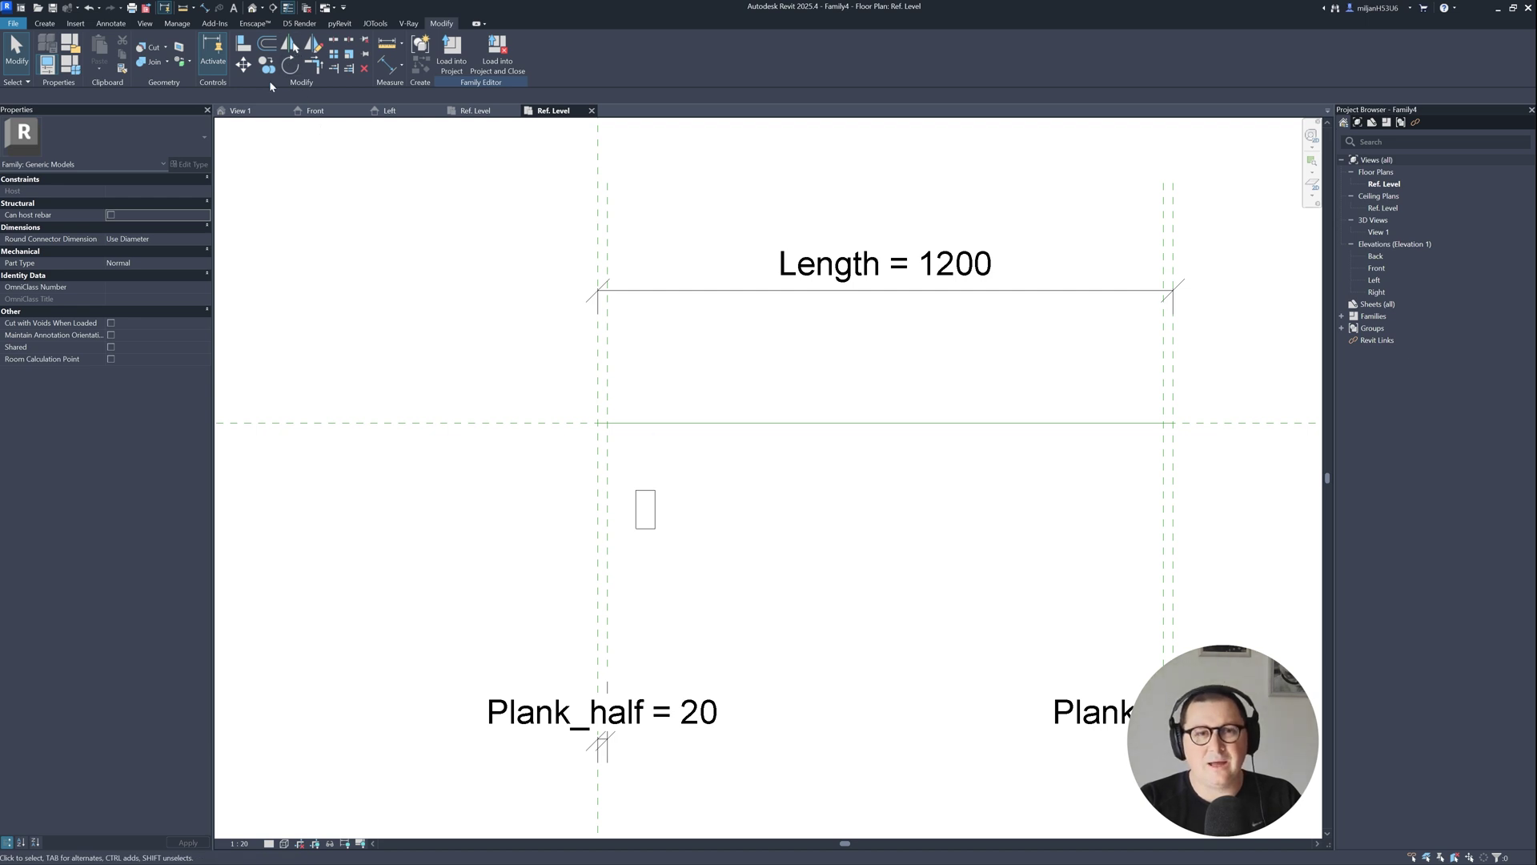
- Align the rectangle's top edge to the horizontal plane and its centre to the left vertical plane
key("a")
key("l")
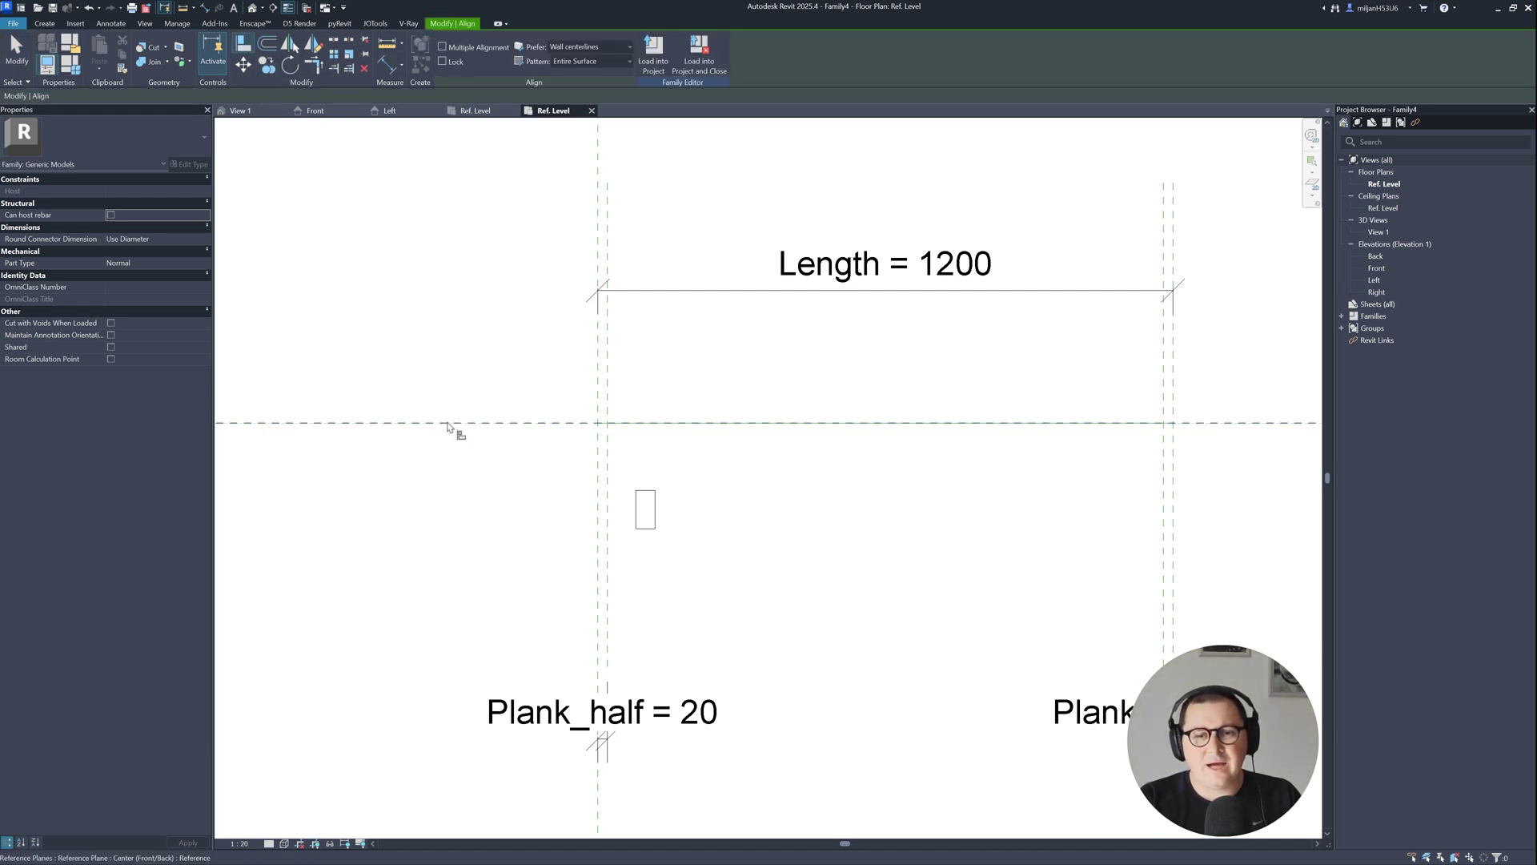
left_click(645, 498)
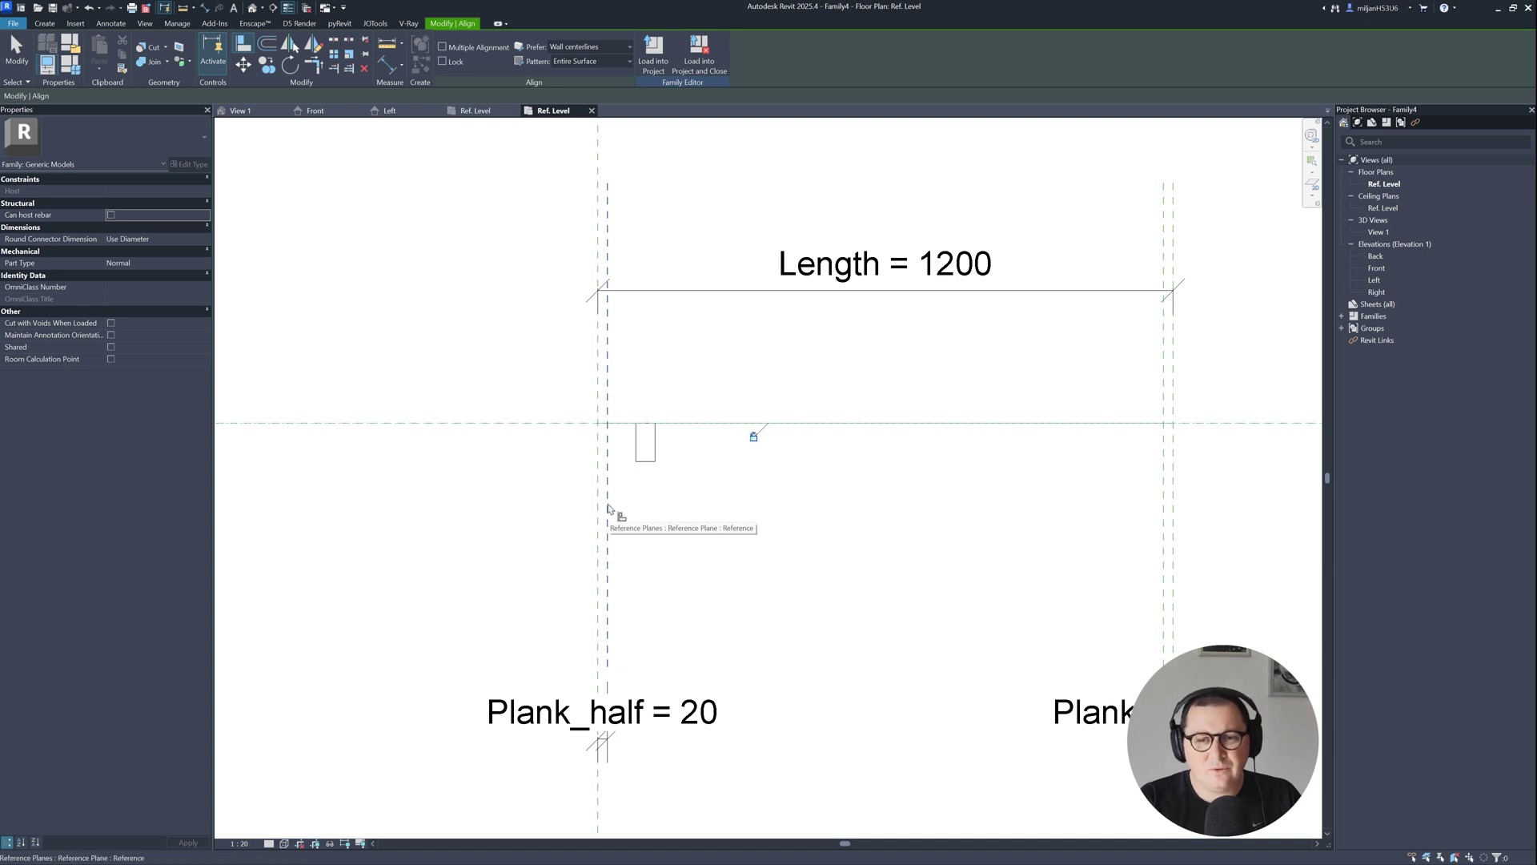
left_click(609, 509)
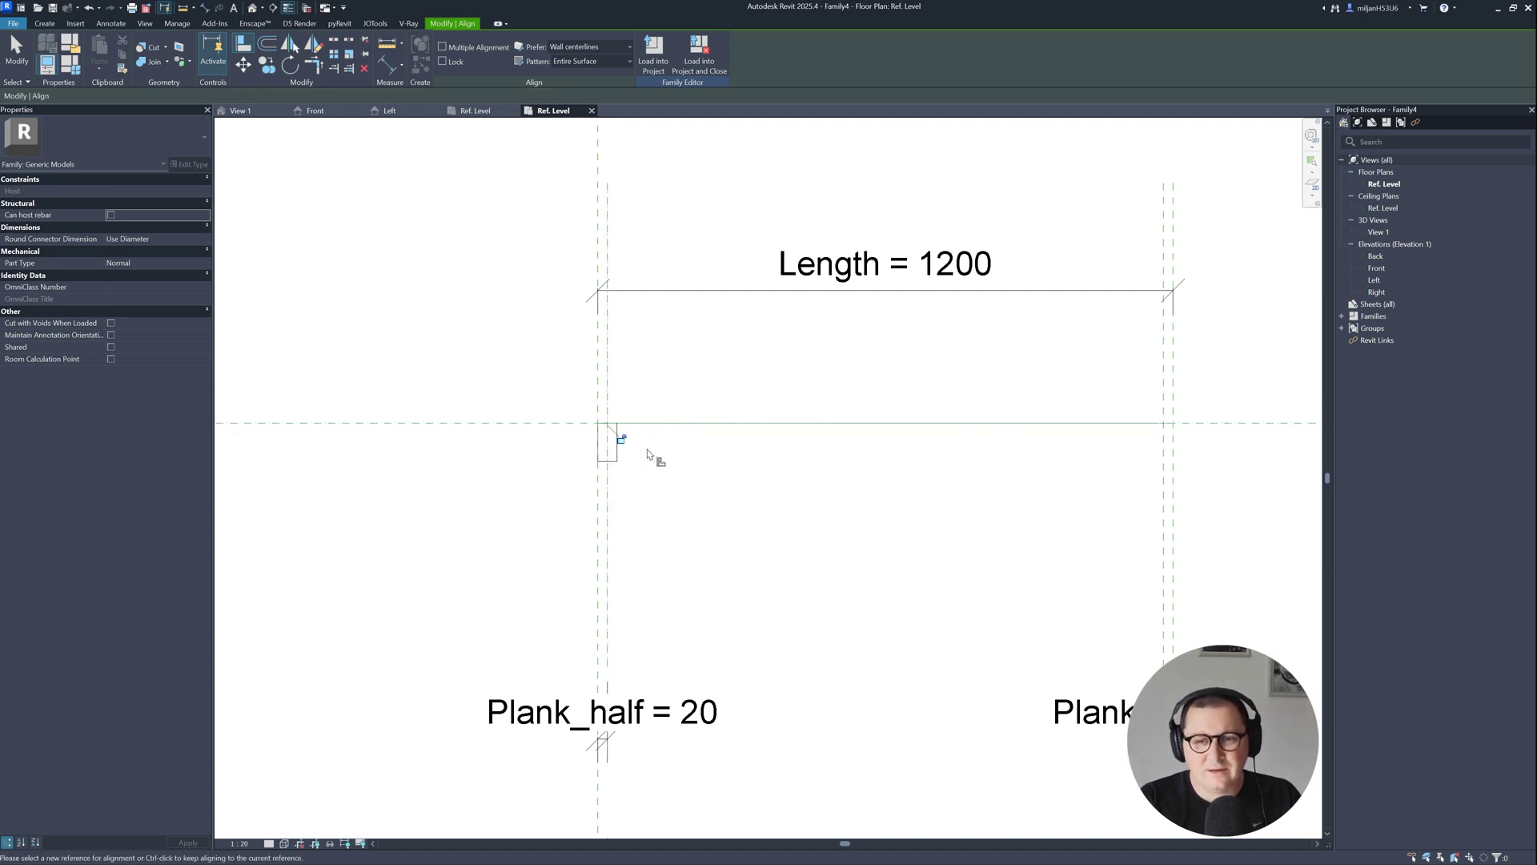
left_click(648, 454)
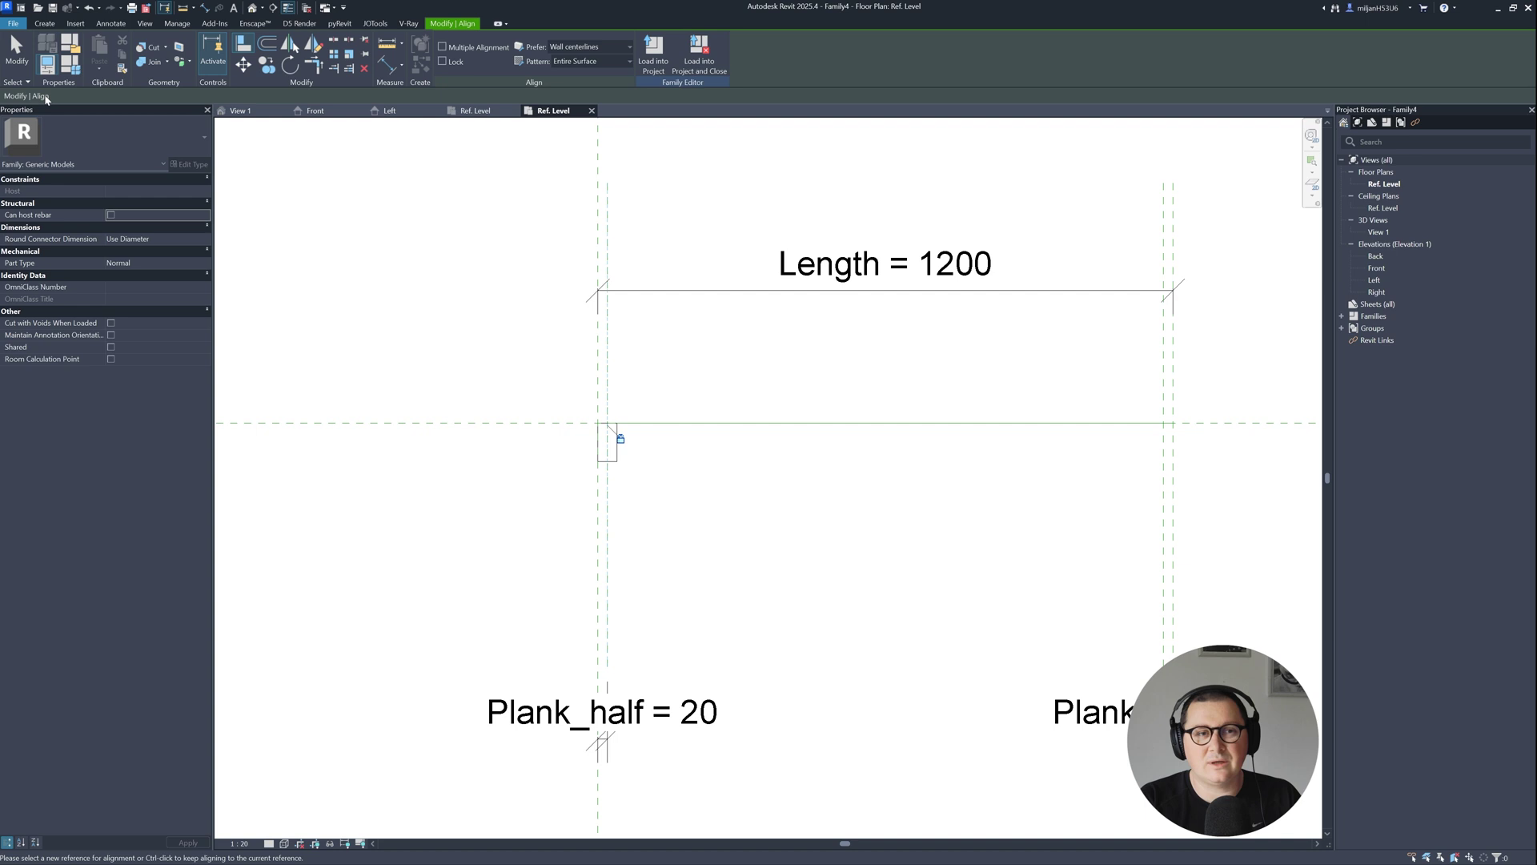
key("Escape")
key("Escape")
middle_click_drag(619, 457, 542, 446)
- Array the plank into 5 copies from its left edge to the right reference plane
left_click(590, 392)
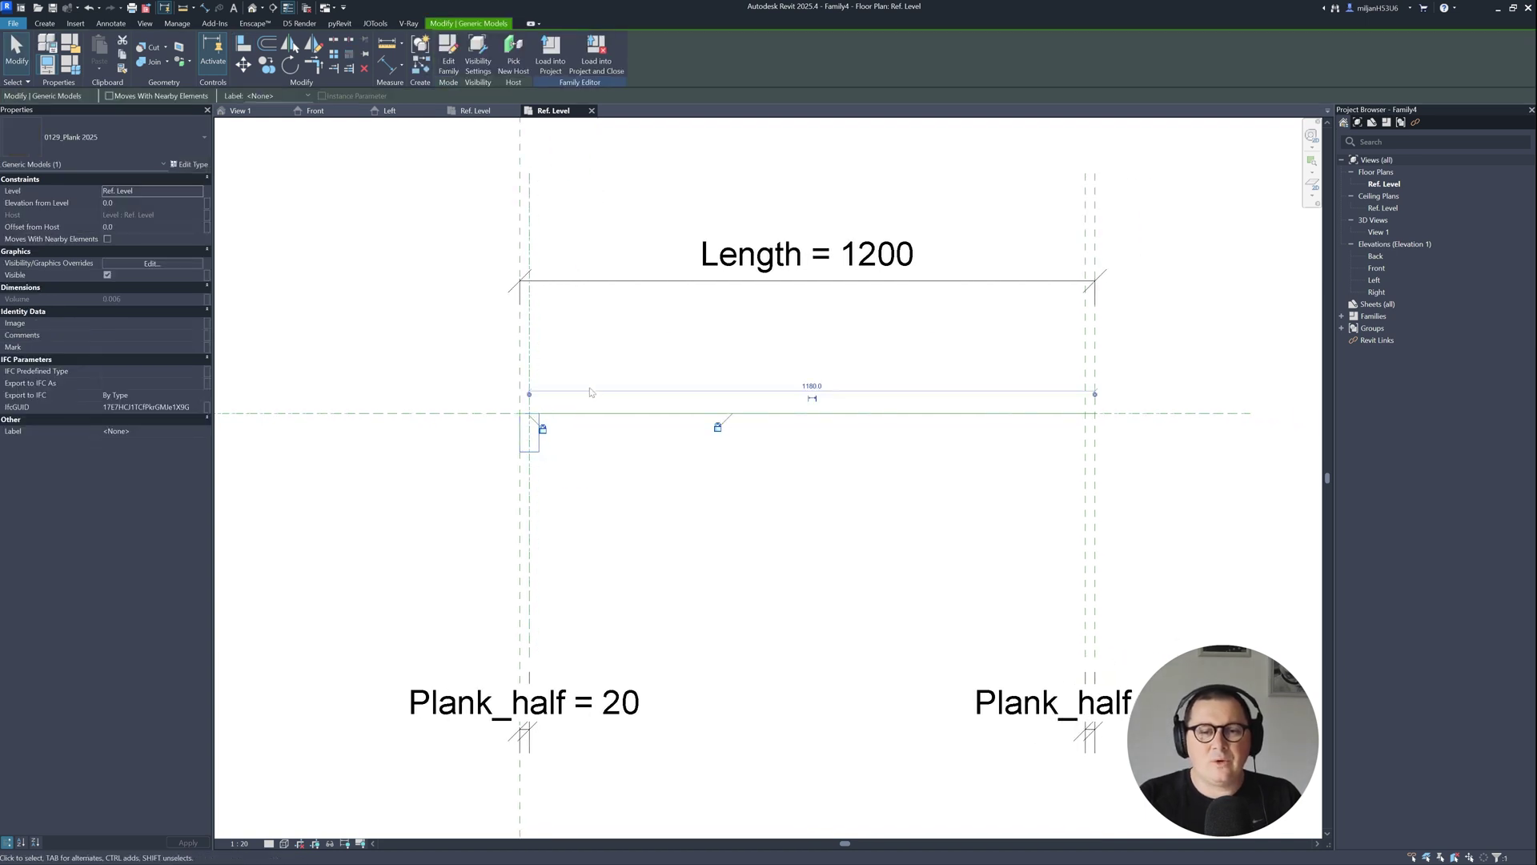
middle_click_drag(571, 517, 449, 474)
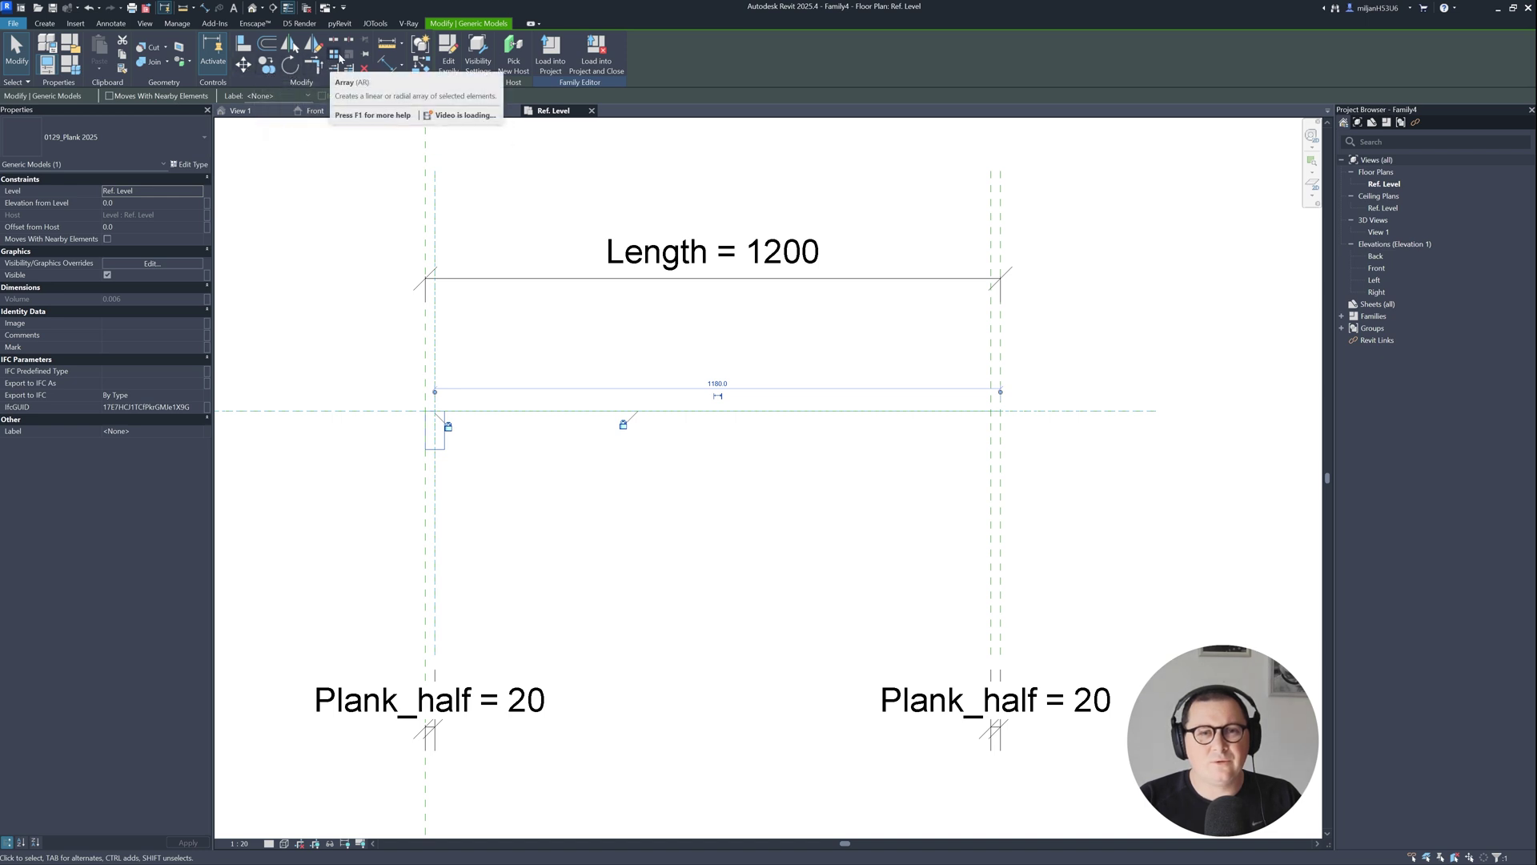
left_click(338, 56)
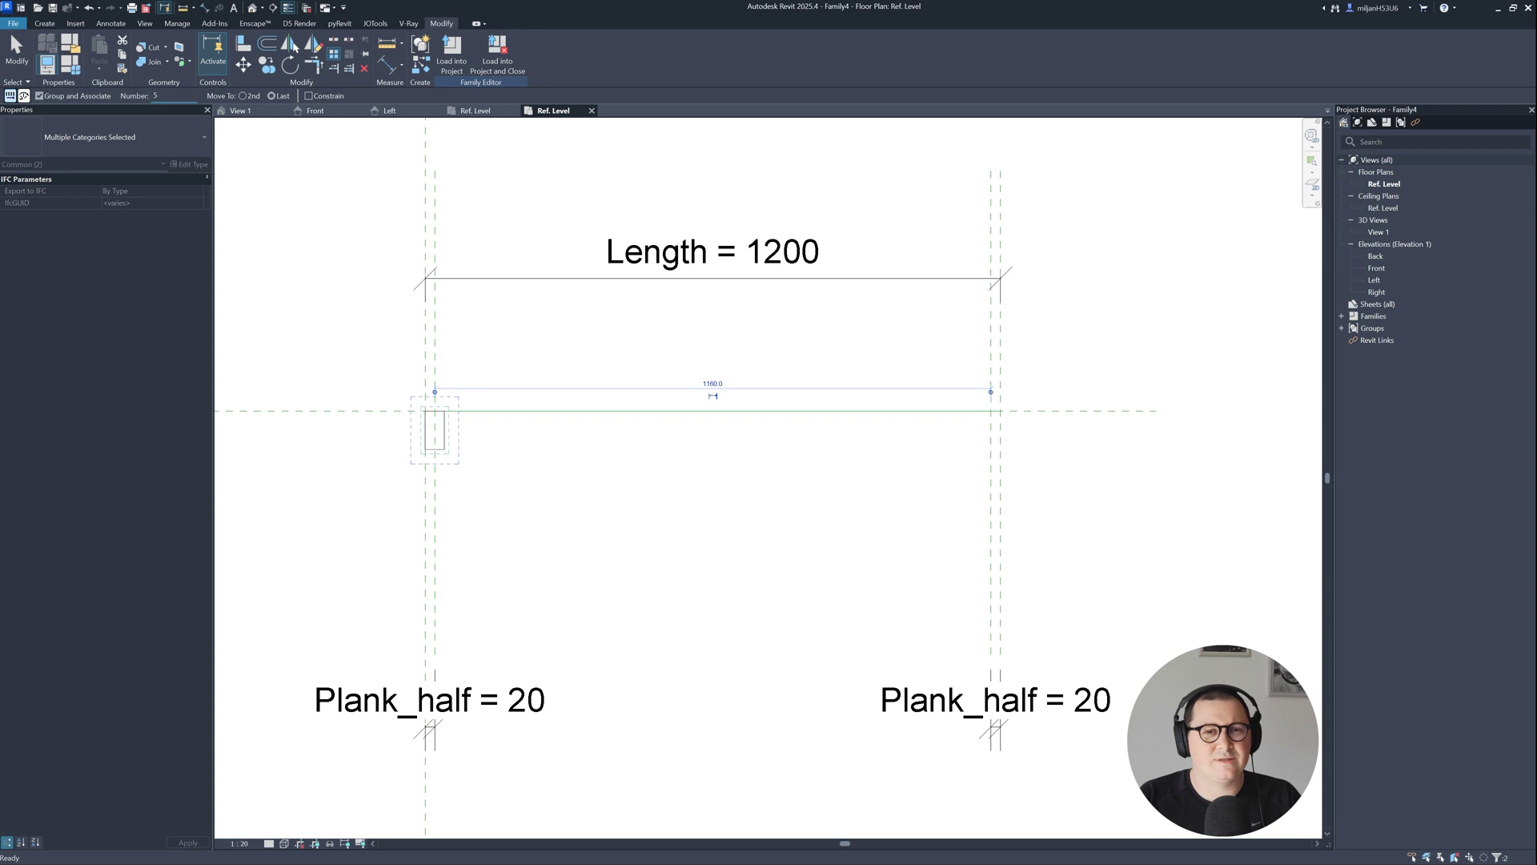
left_click(271, 96)
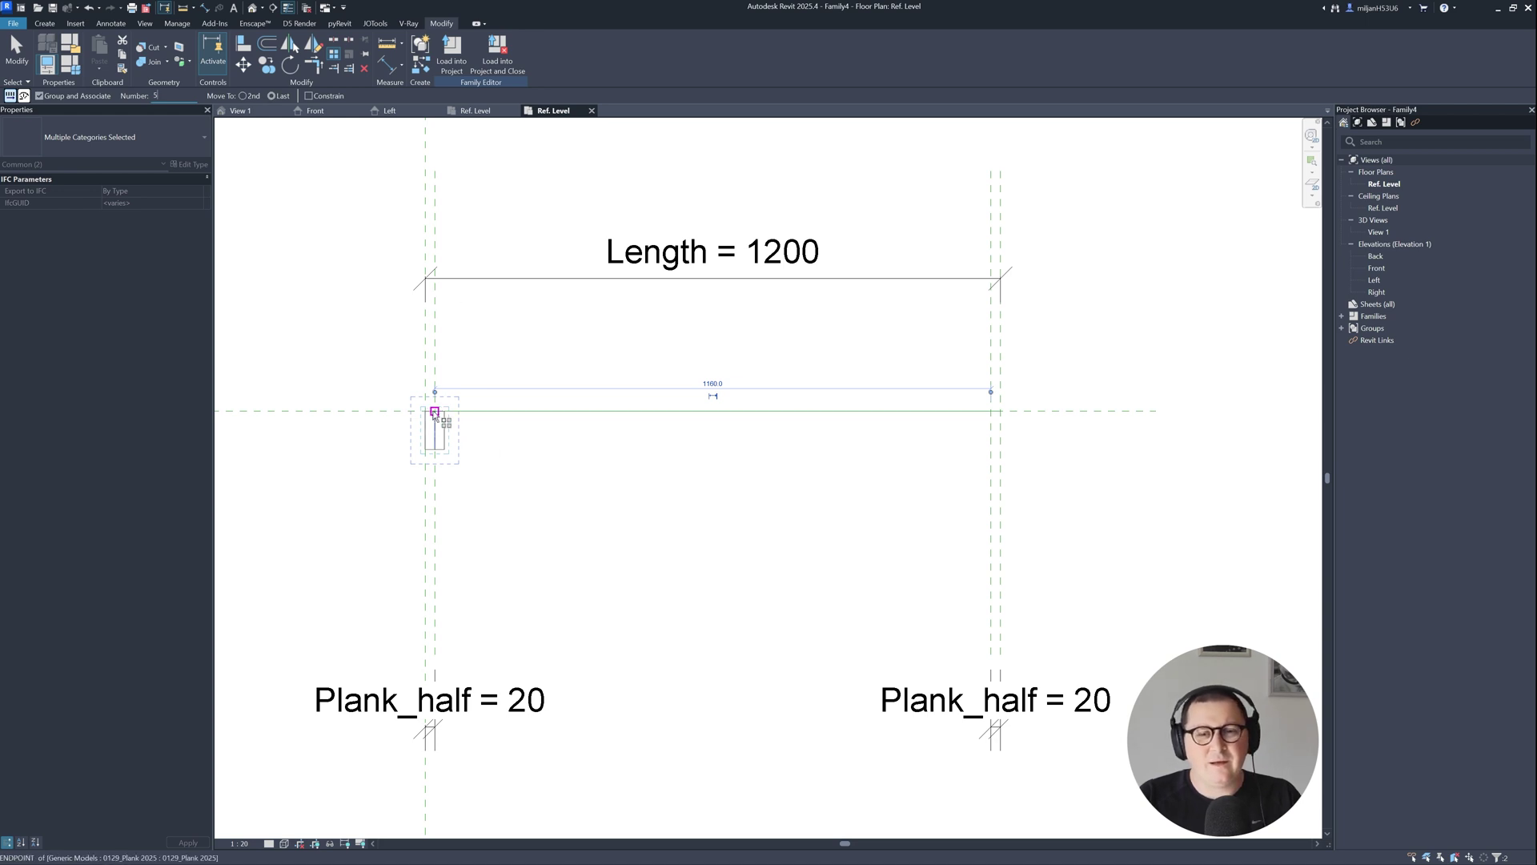
left_click(434, 411)
left_click(948, 410)
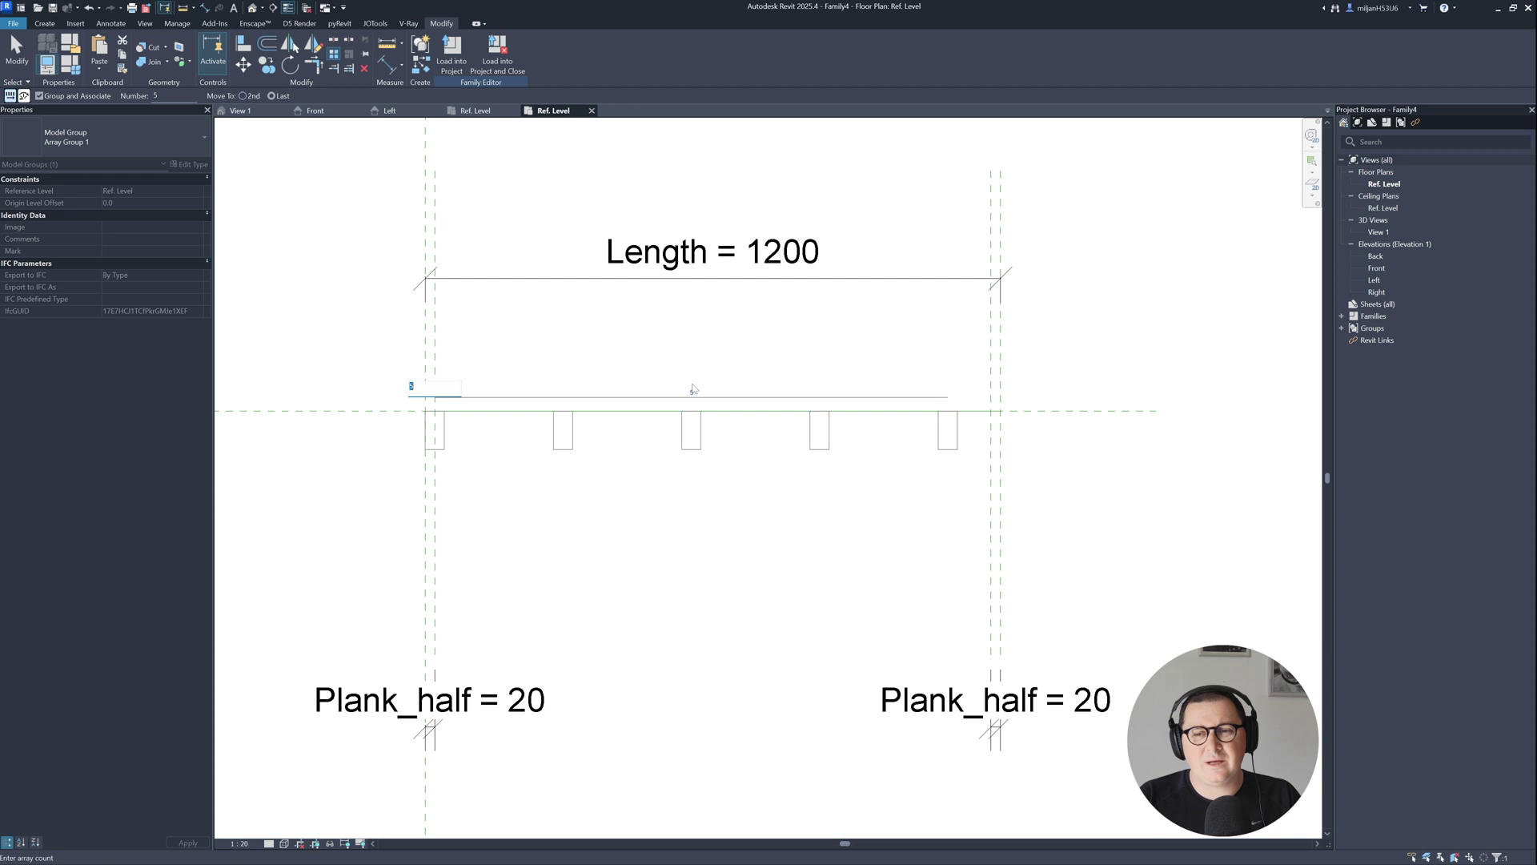
key("Return")
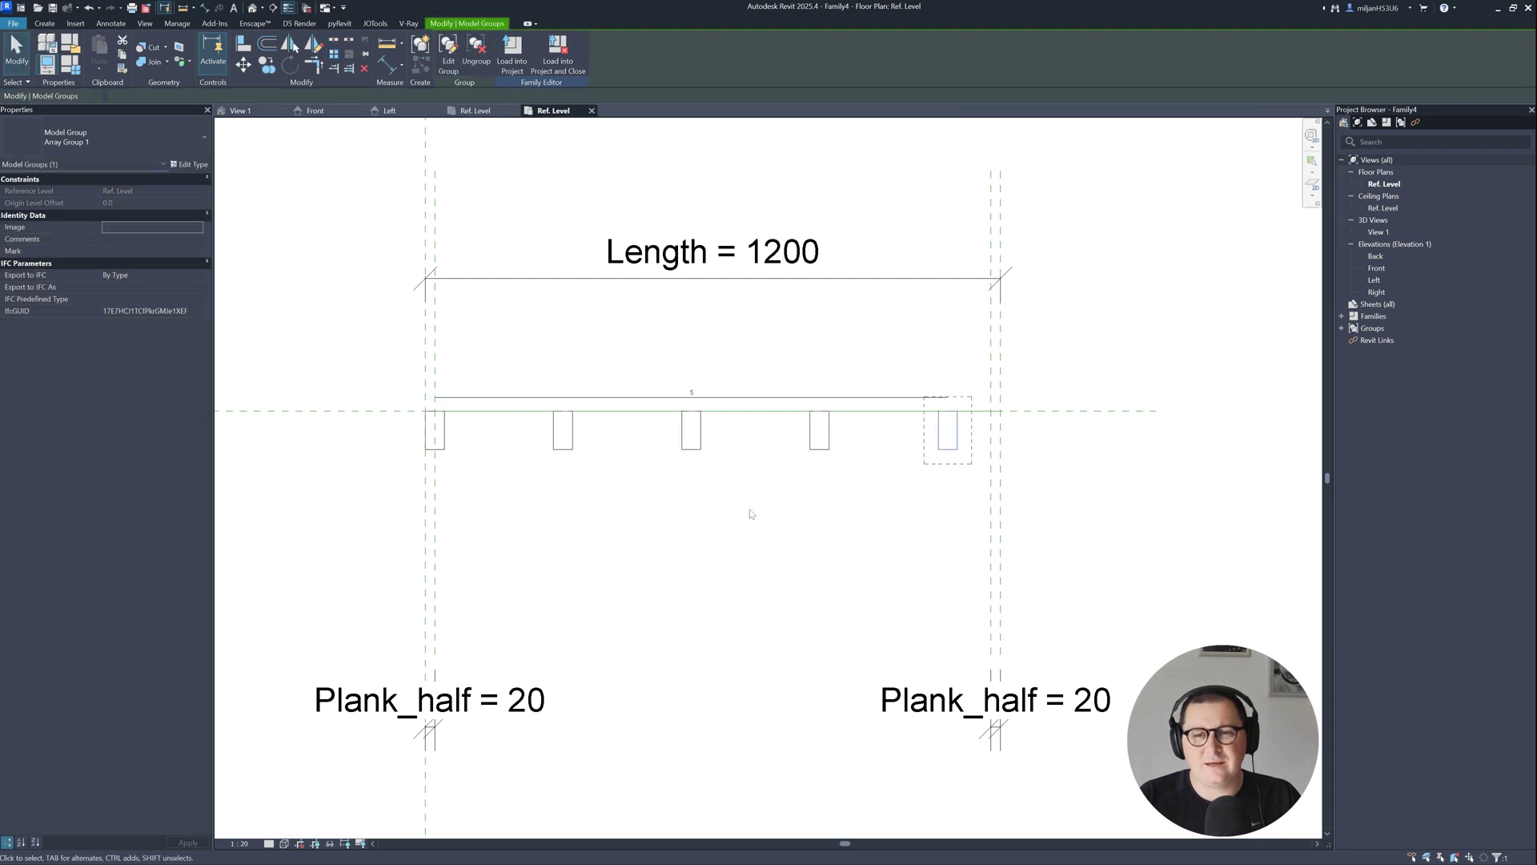
middle_click_drag(751, 510, 723, 511)
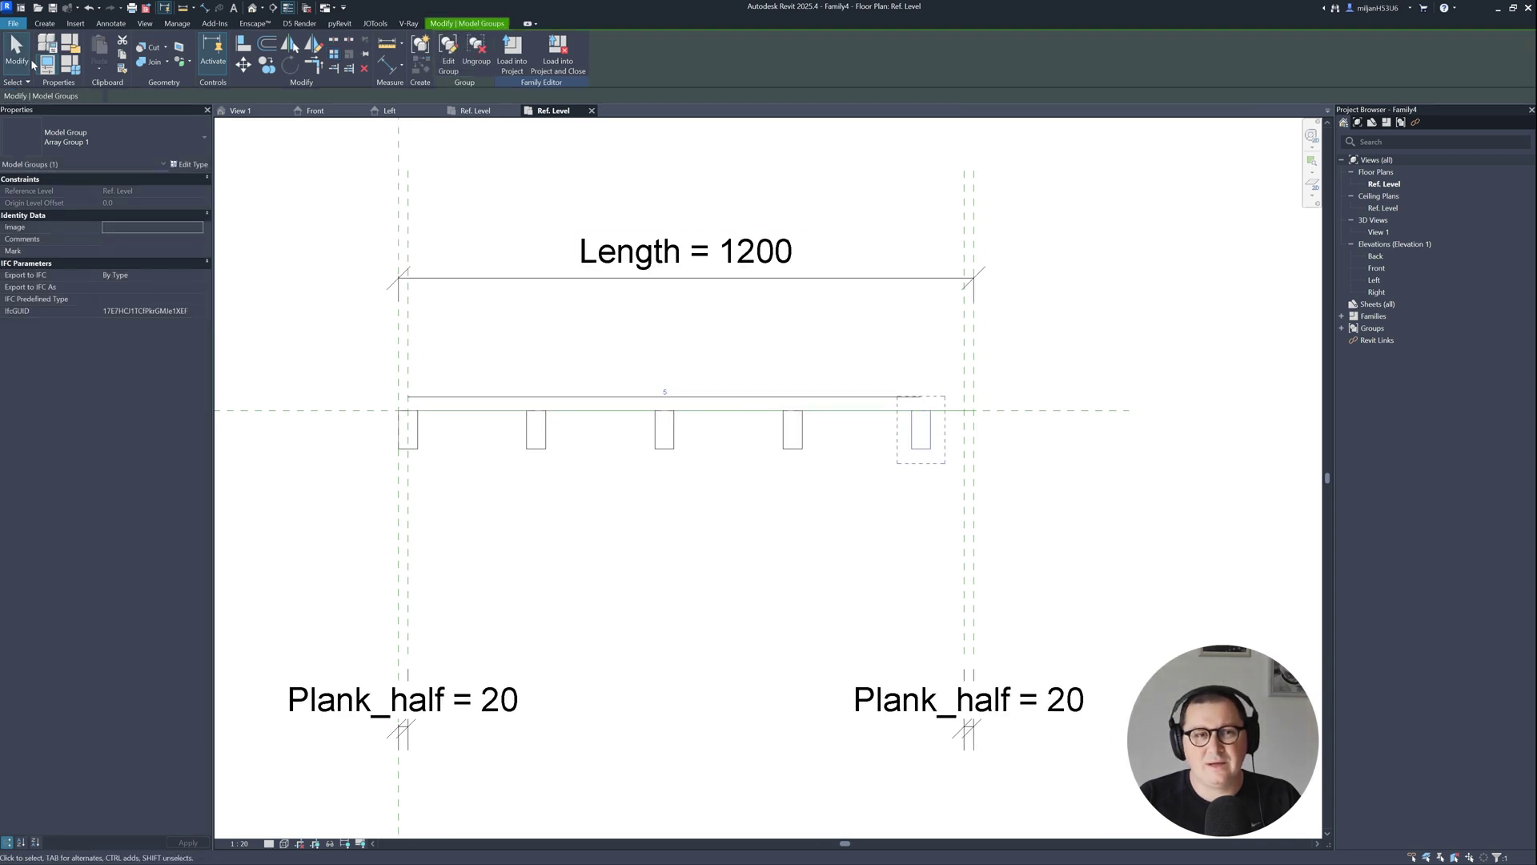
- Align the last plank's right edge to the right reference plane
left_click(30, 60)
middle_click_drag(963, 524, 930, 515)
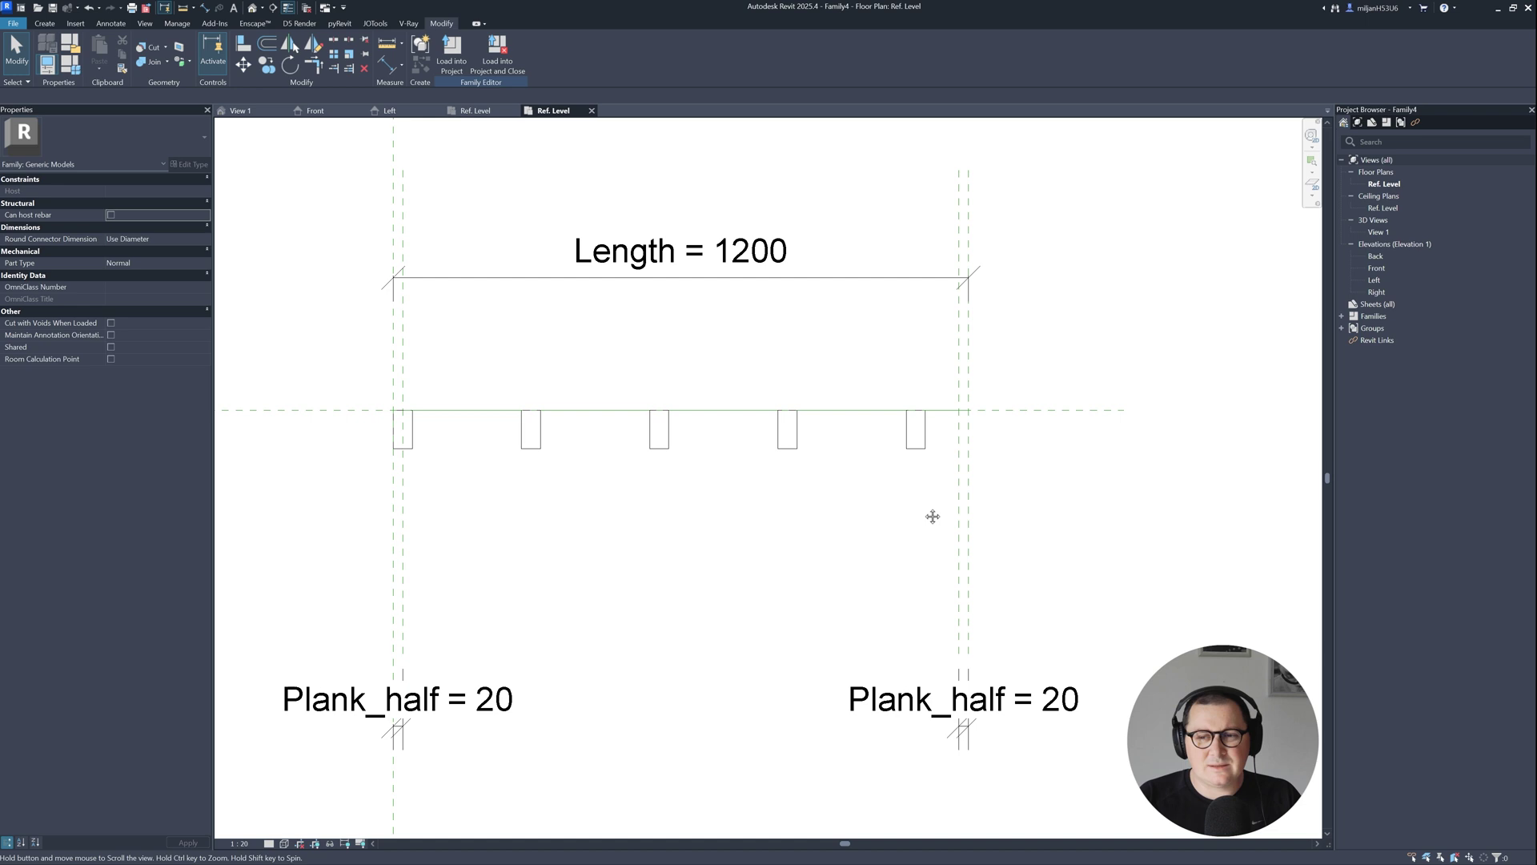
left_click(245, 48)
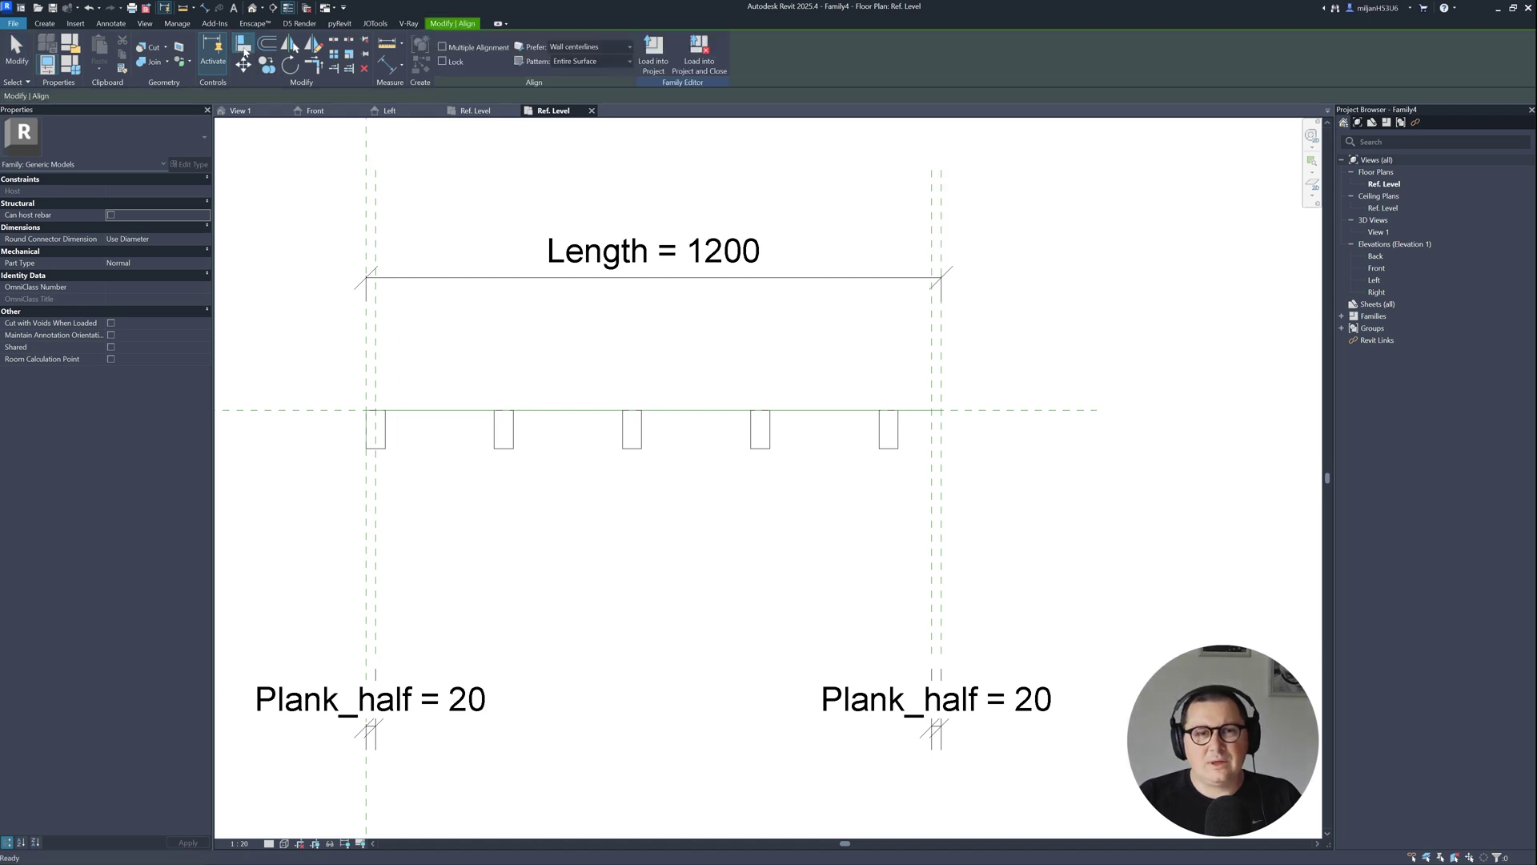
left_click(933, 500)
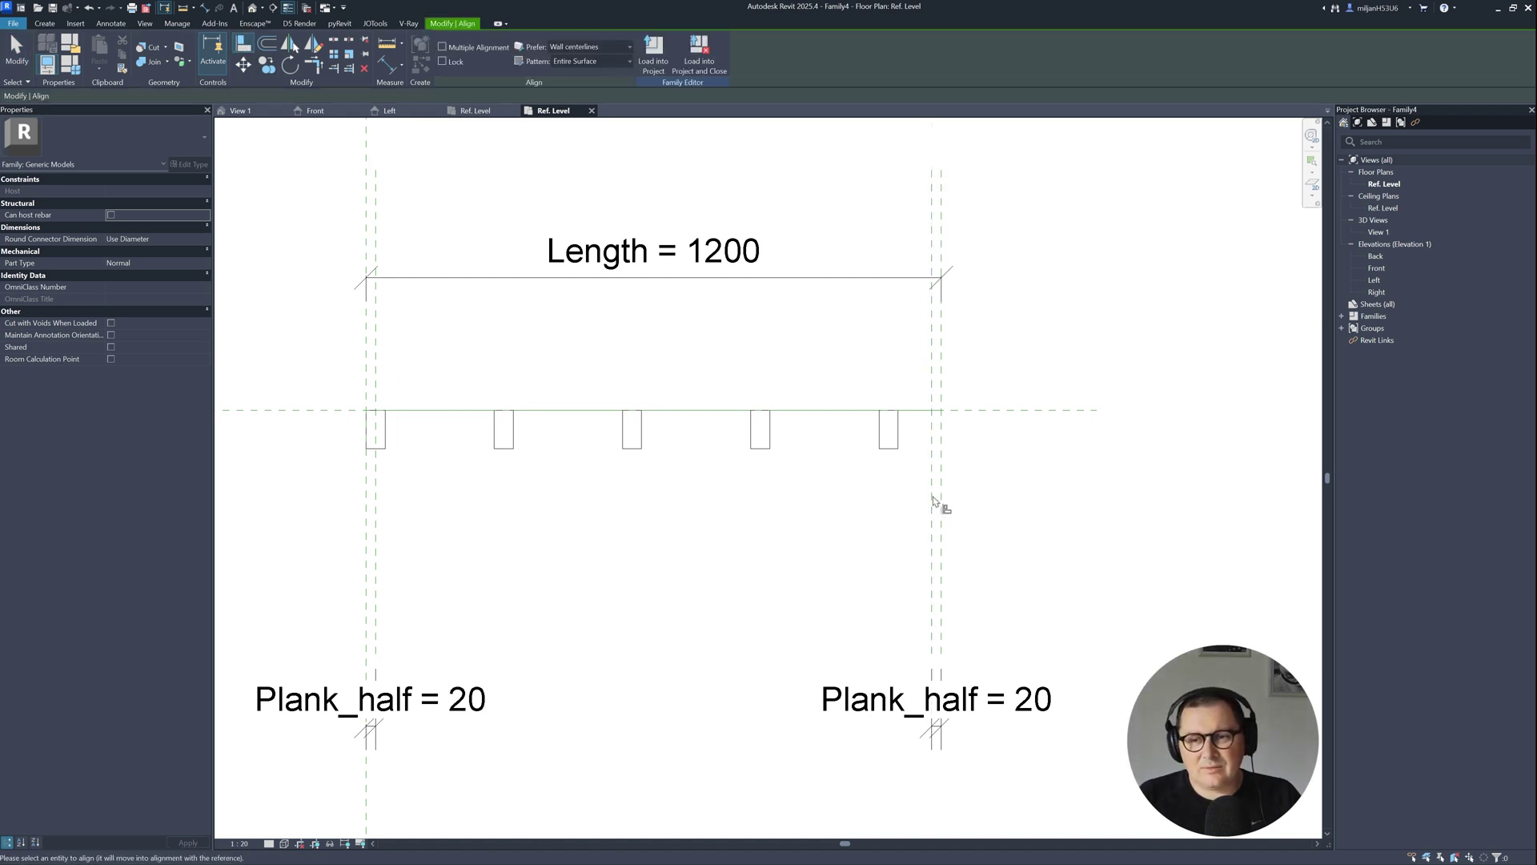
left_click(898, 440)
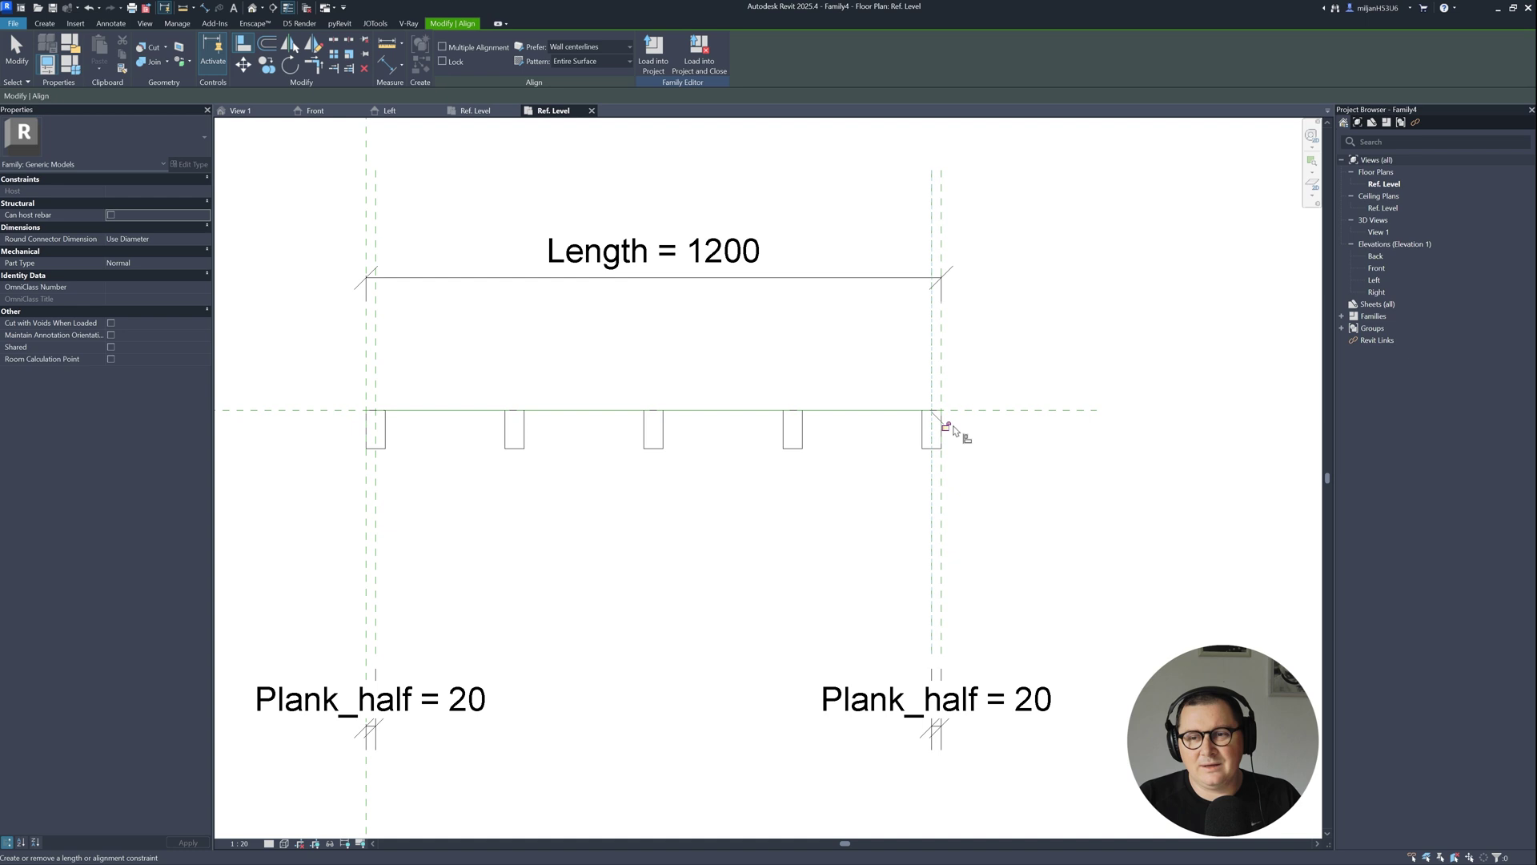
middle_click_drag(635, 408, 840, 445)
key("Escape")
key("Escape")
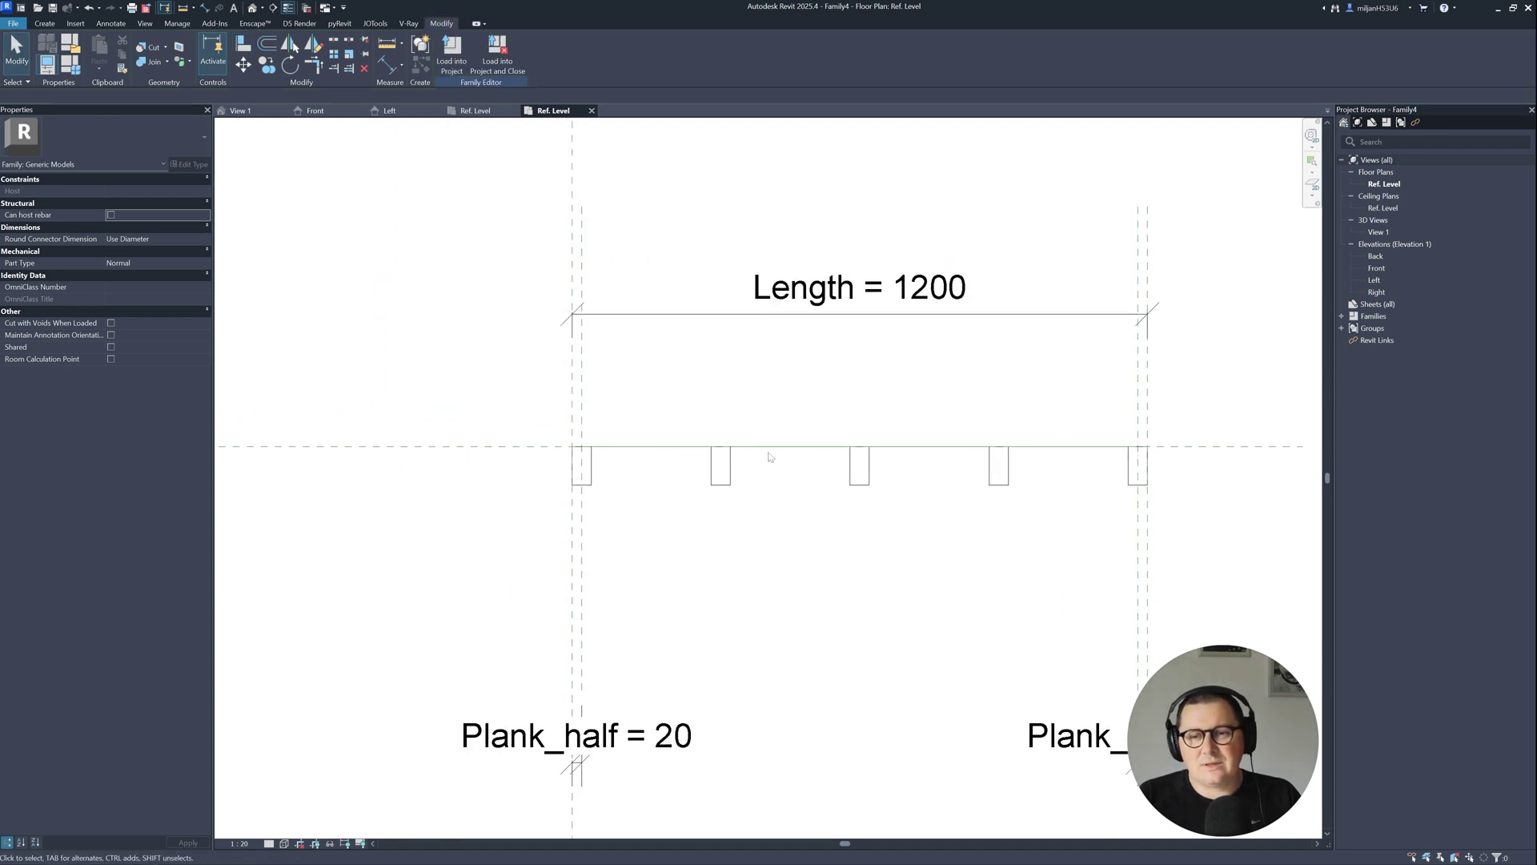
- Select the green reference line to check its length, then clear the selection
left_click(767, 446)
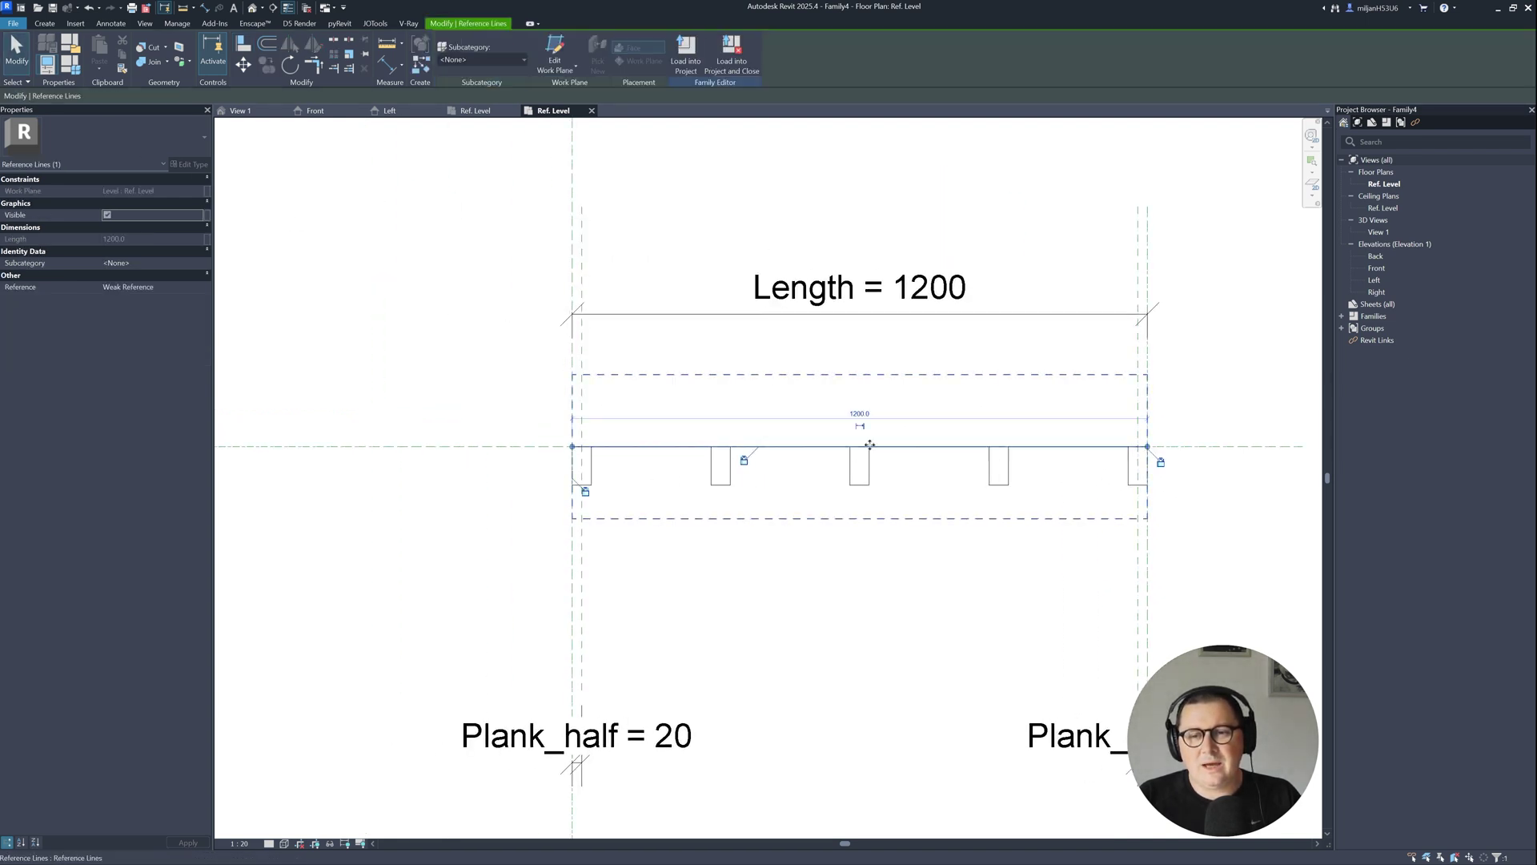
left_click(818, 498)
left_click(877, 468)
key("Escape")
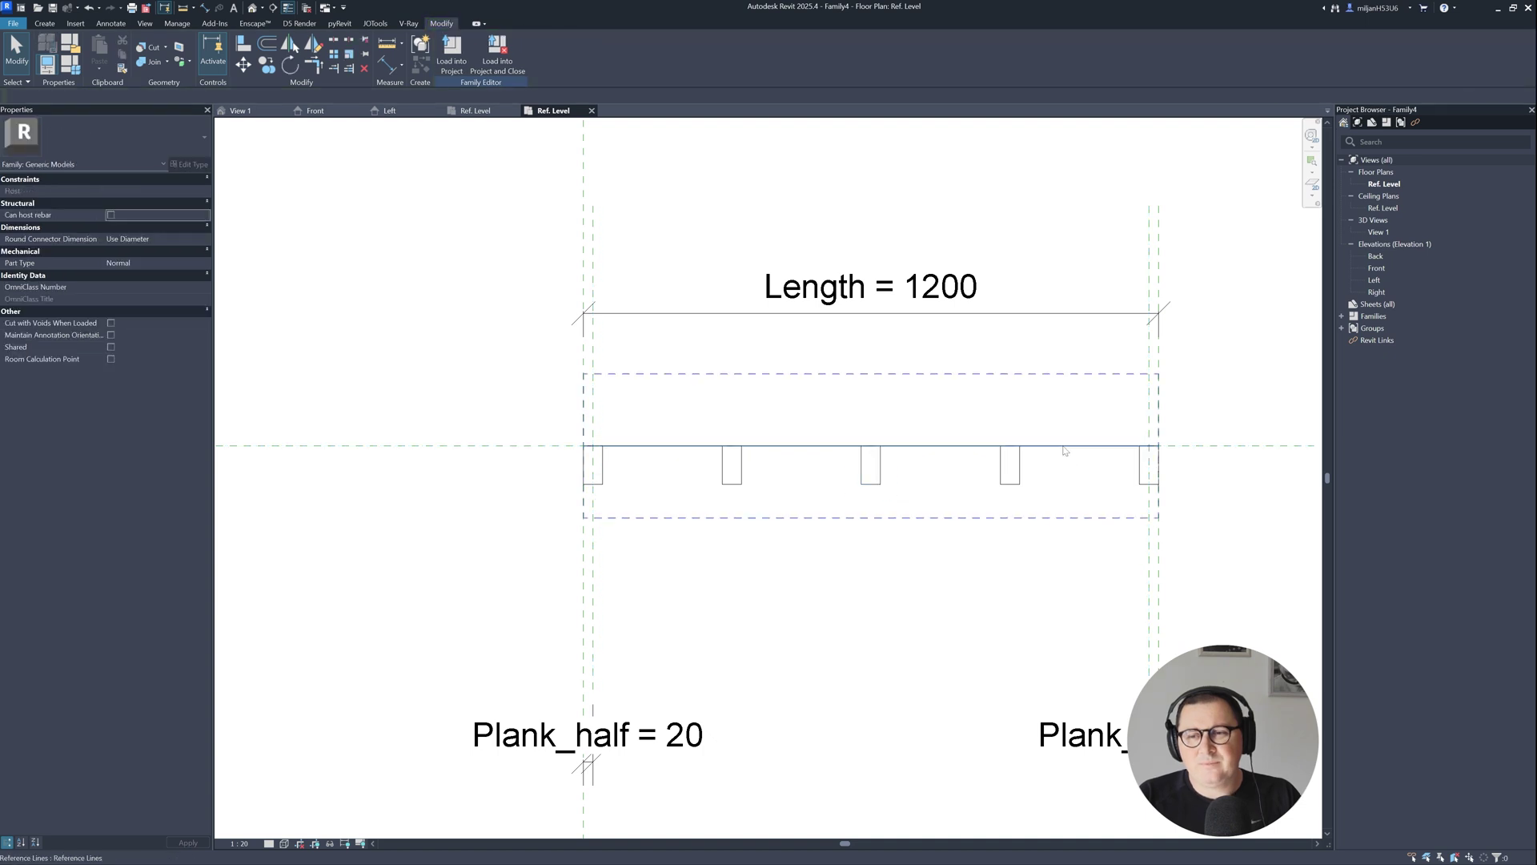
- Label the array count with a new parameter named Plank_number
left_click(1142, 488)
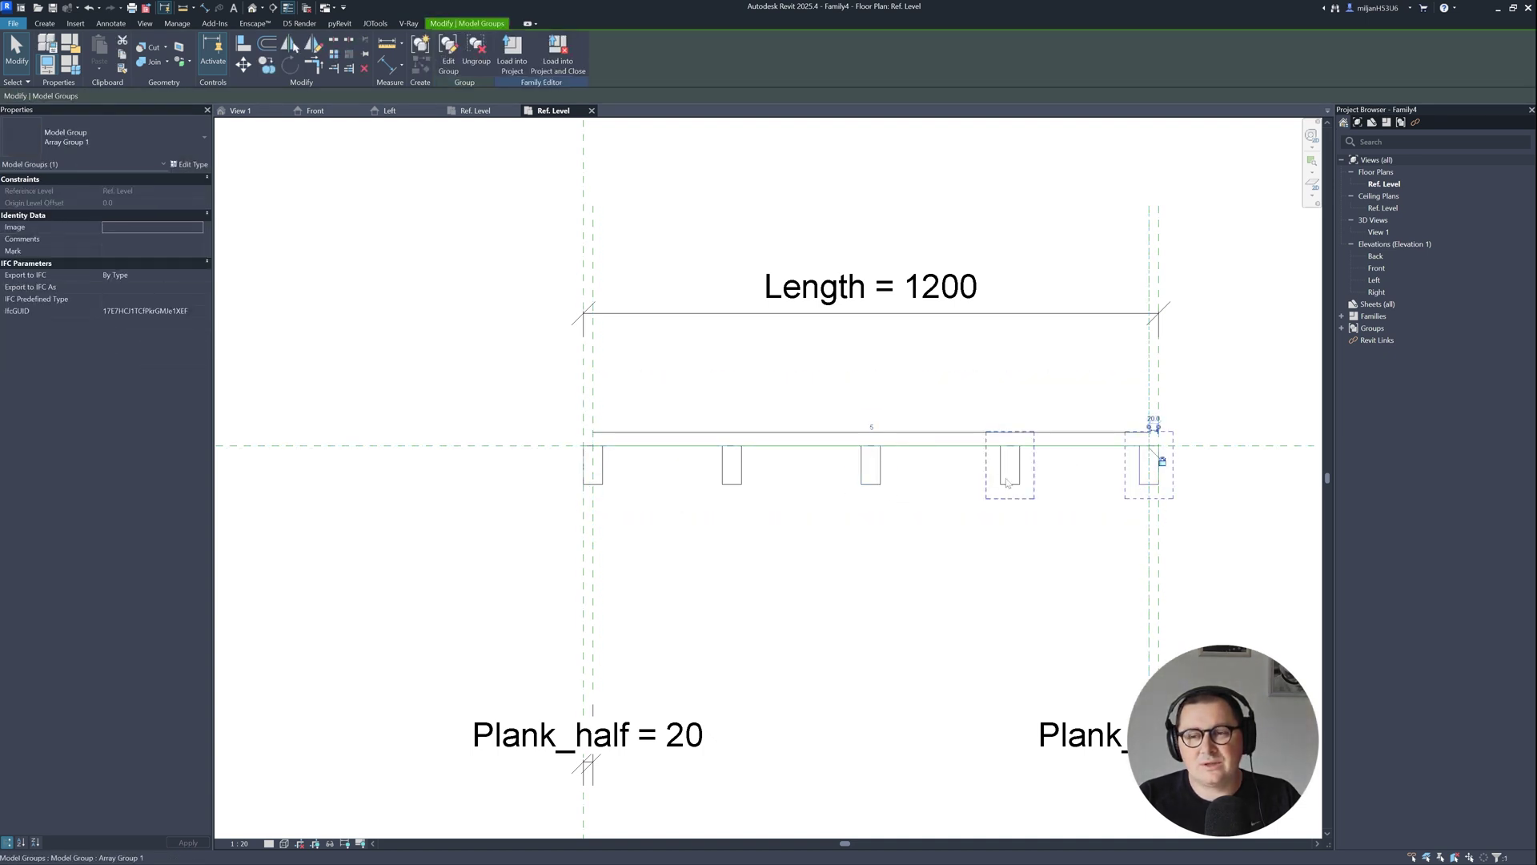
key("Escape")
left_click(1141, 490)
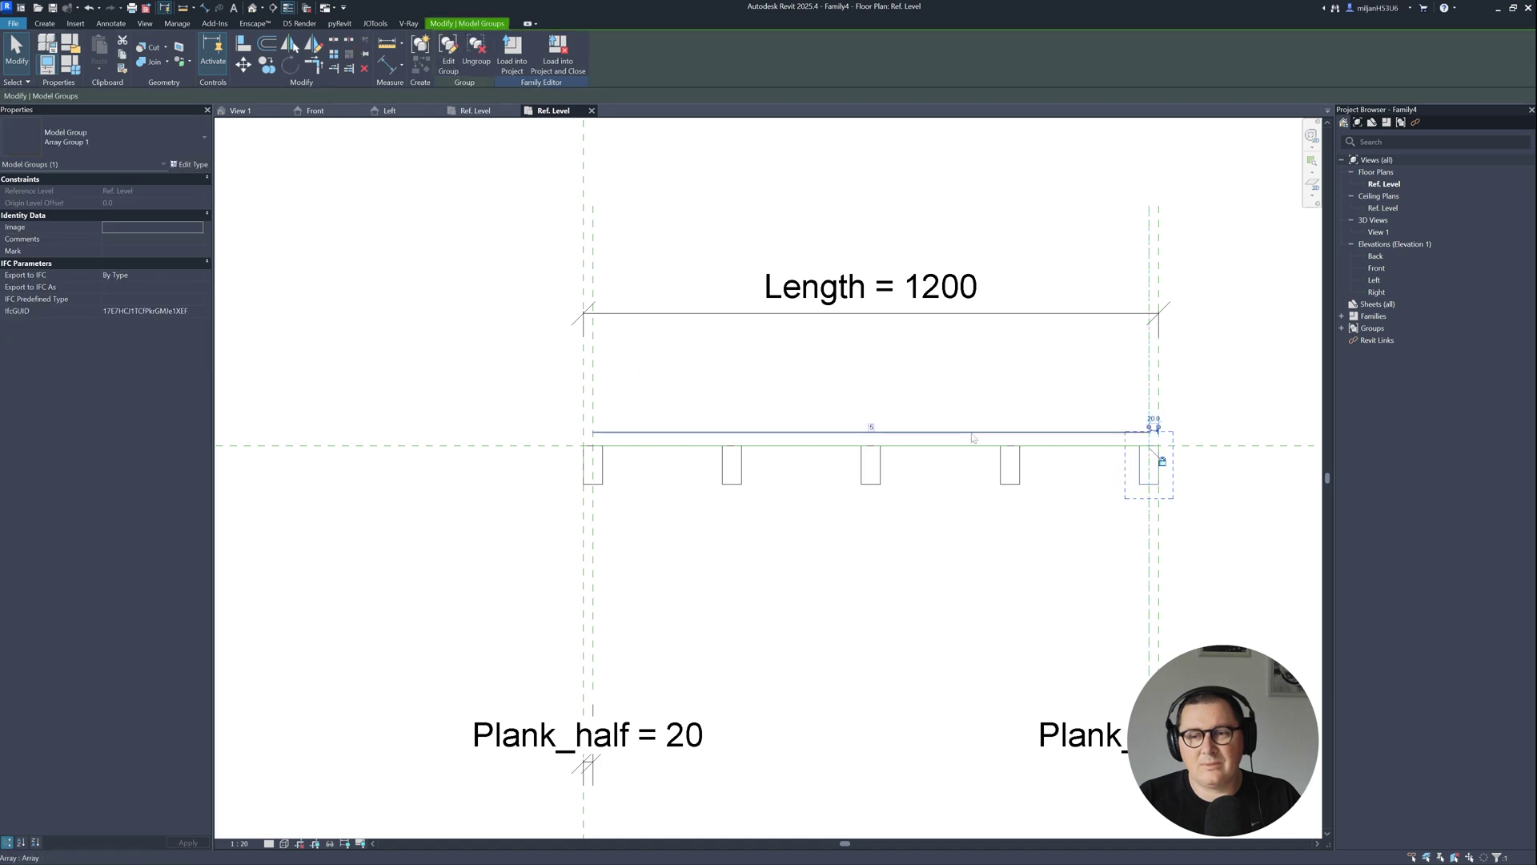
left_click(972, 435)
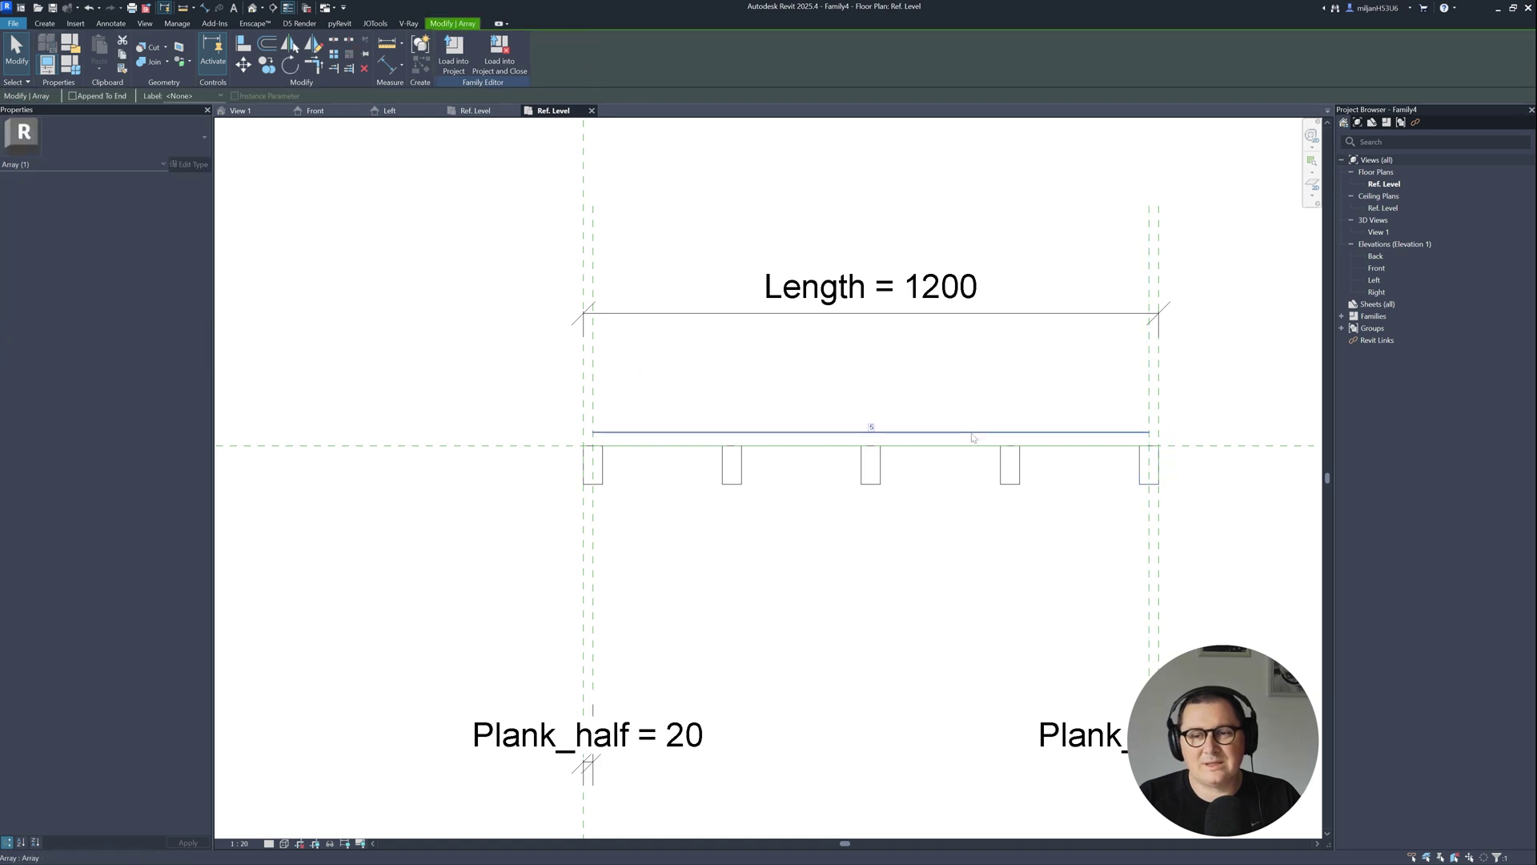
left_click(206, 95)
left_click(216, 120)
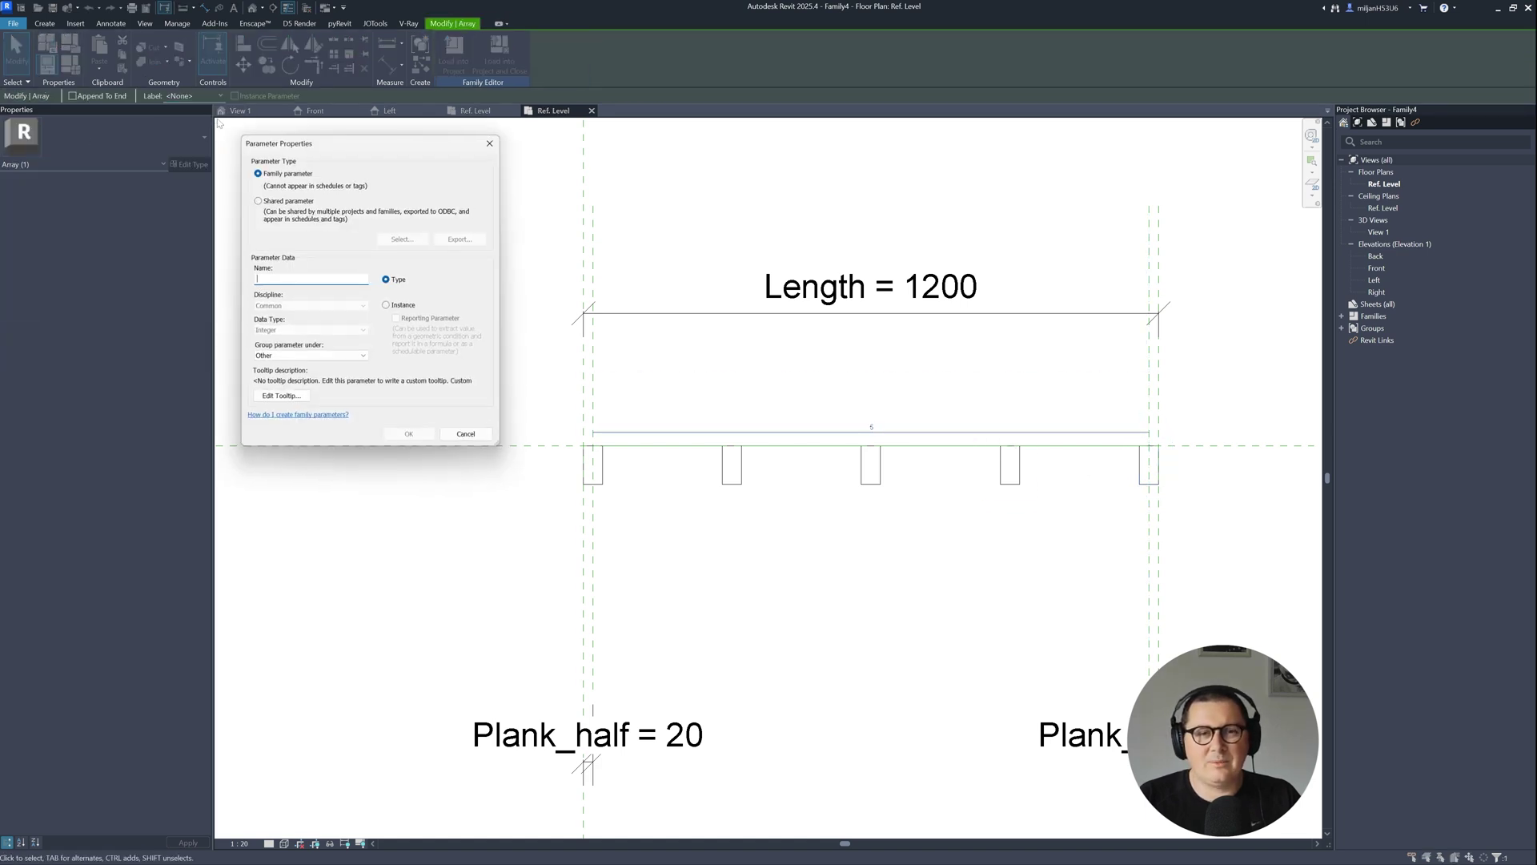
type("Plank_number")
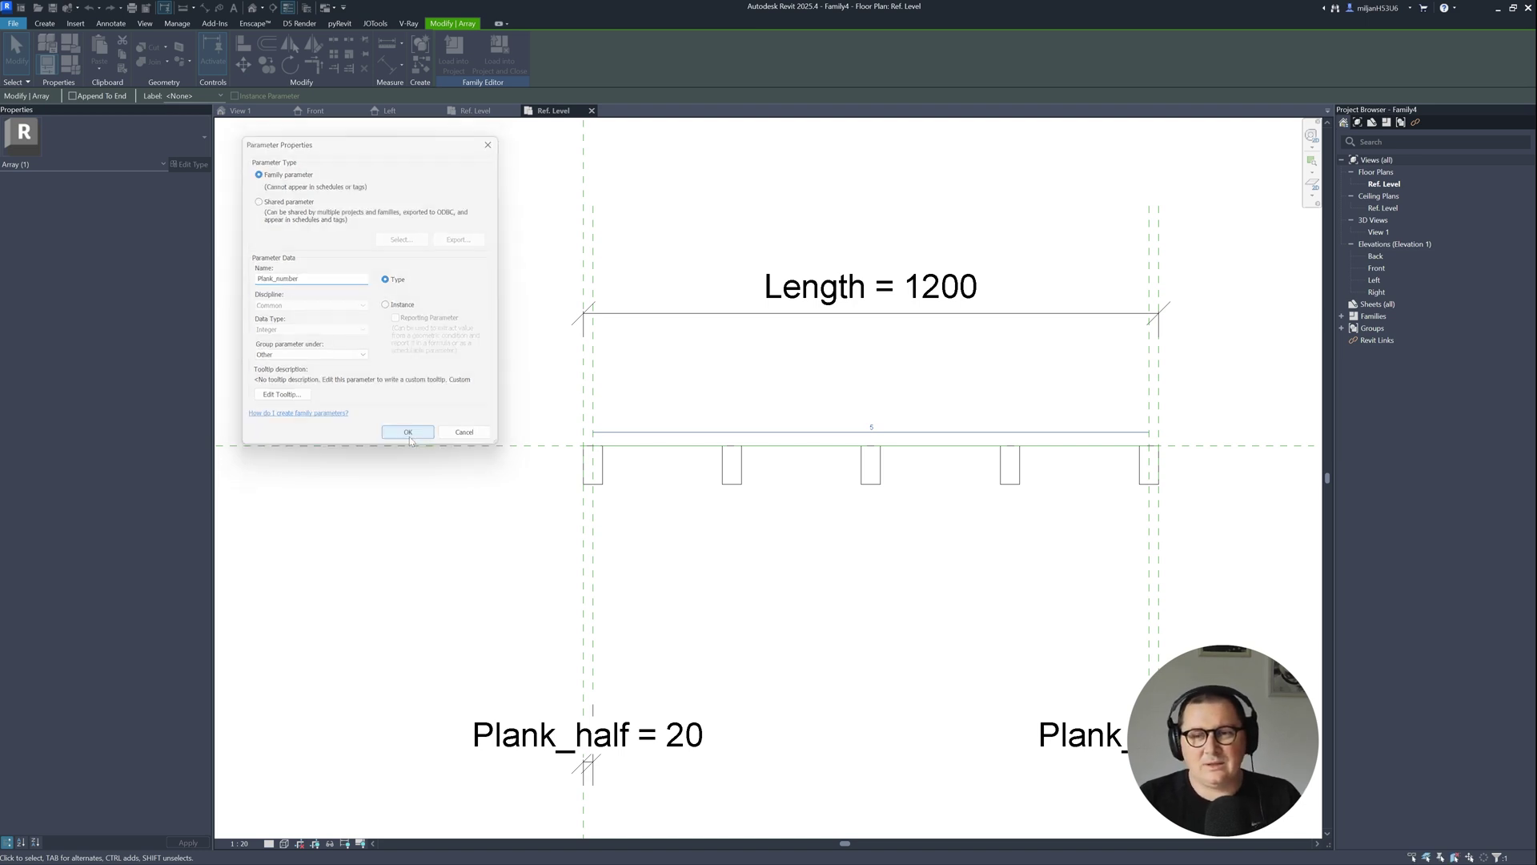
left_click(409, 434)
left_click(69, 62)
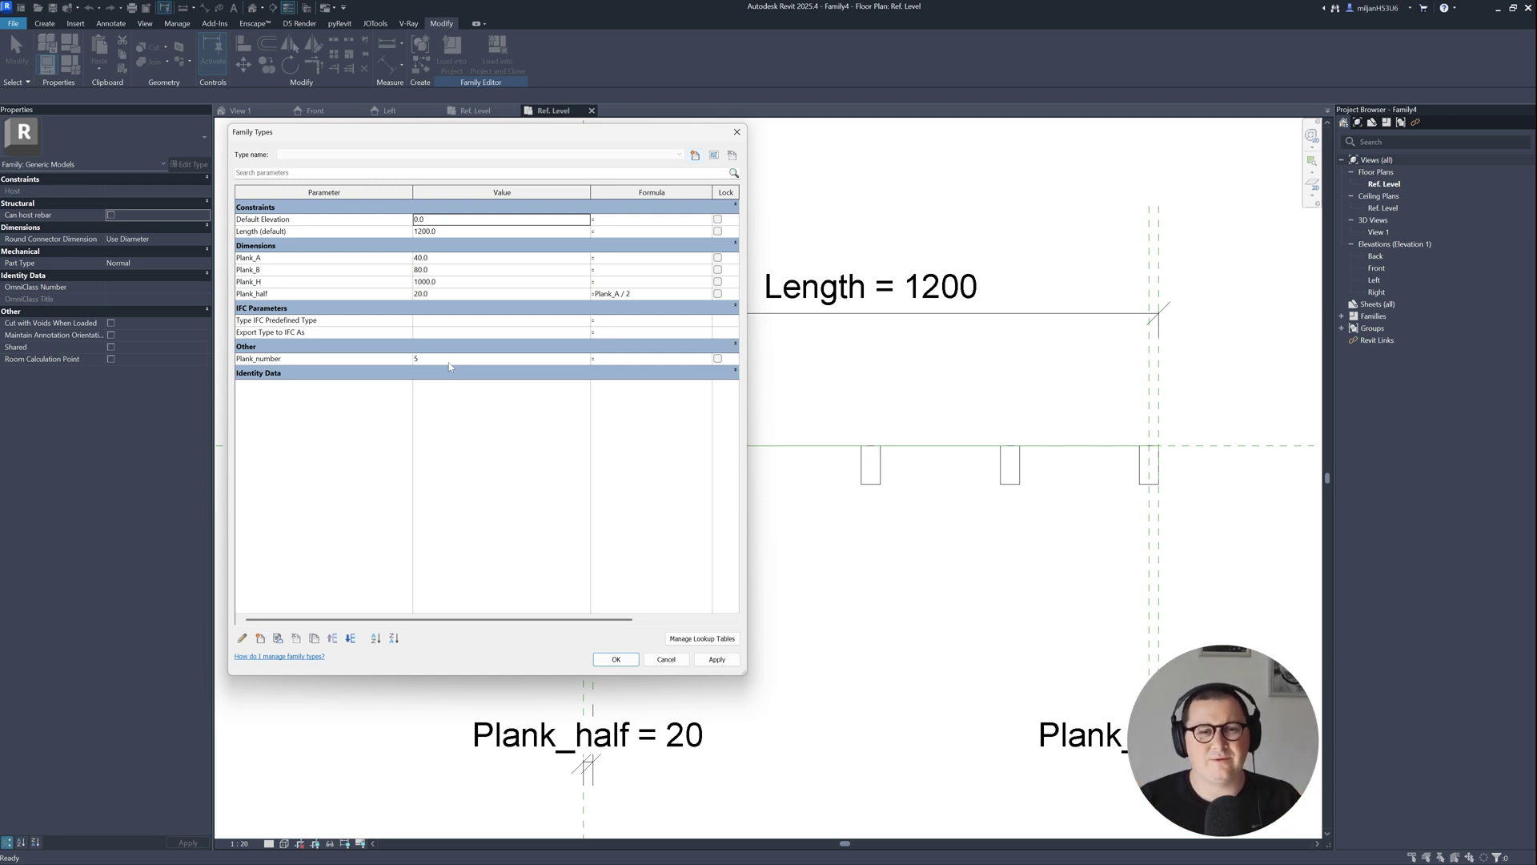
- Create a new Common Number family parameter named Density
left_click(260, 638)
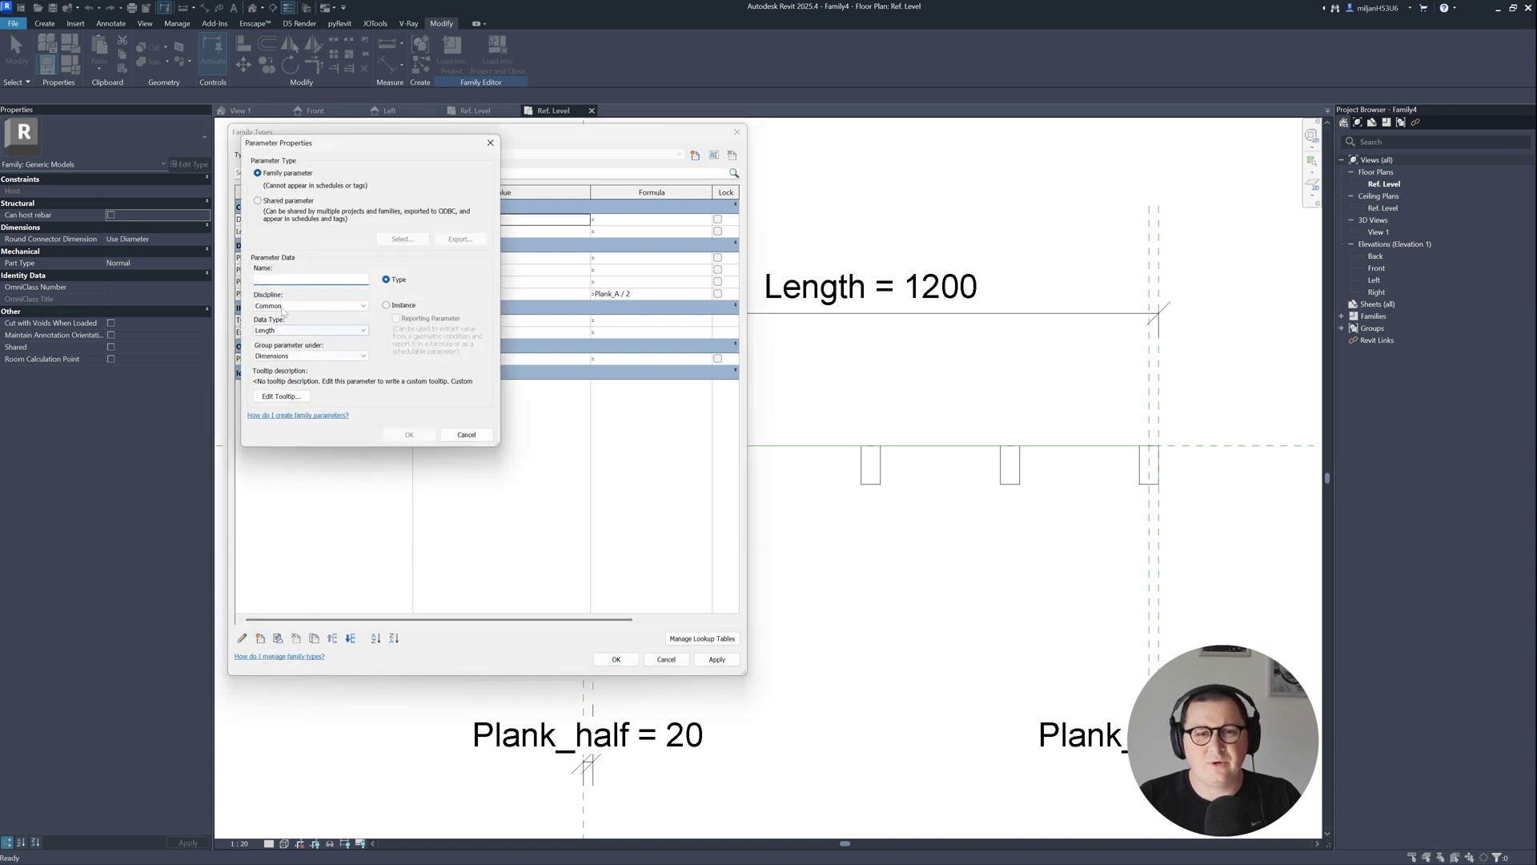
left_click(308, 306)
left_click(281, 309)
left_click(289, 330)
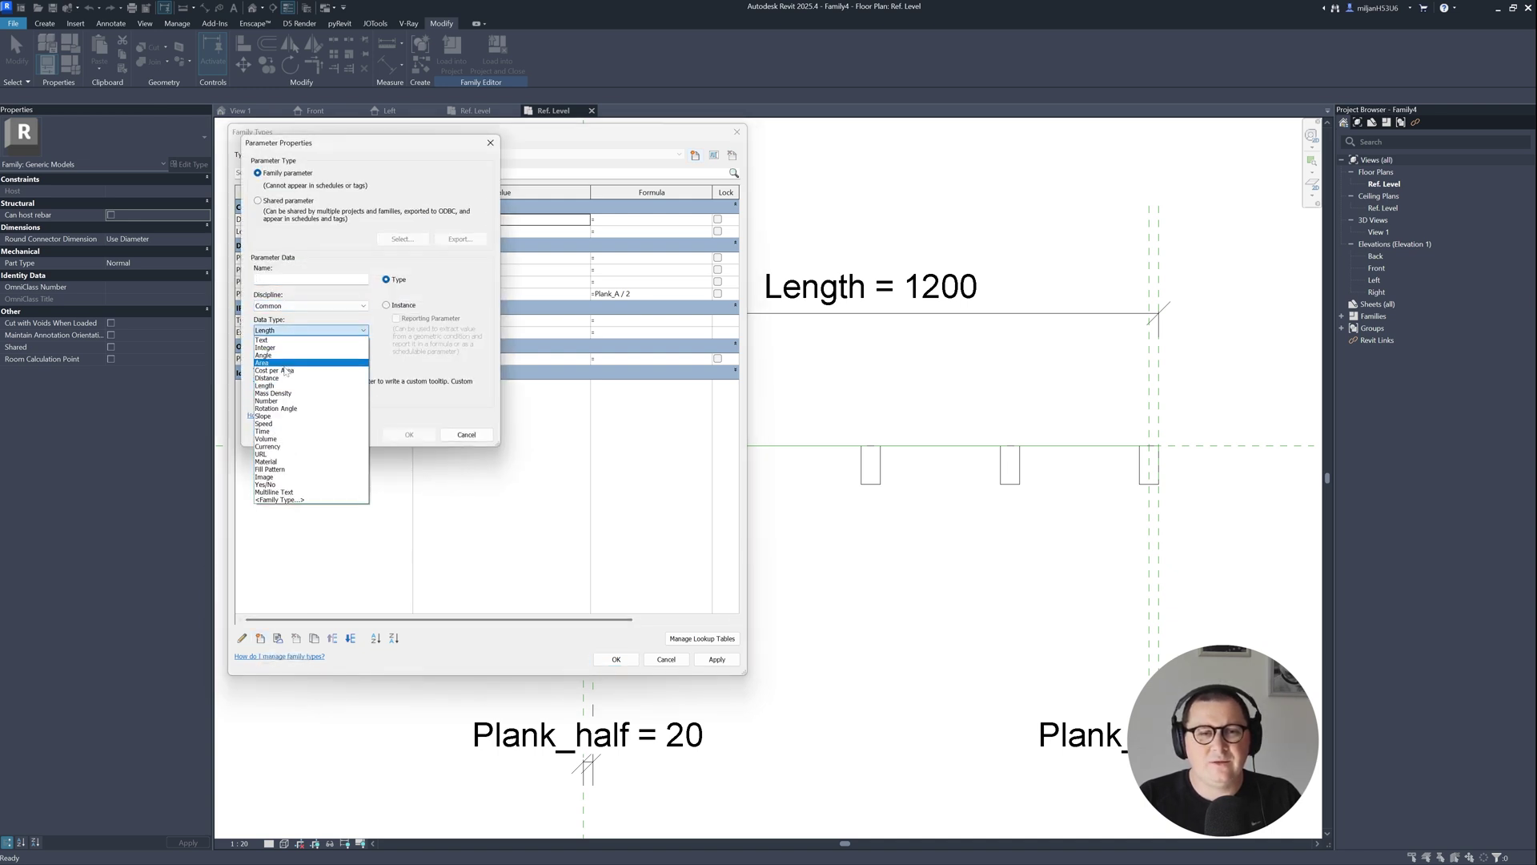
left_click(284, 395)
left_click(290, 279)
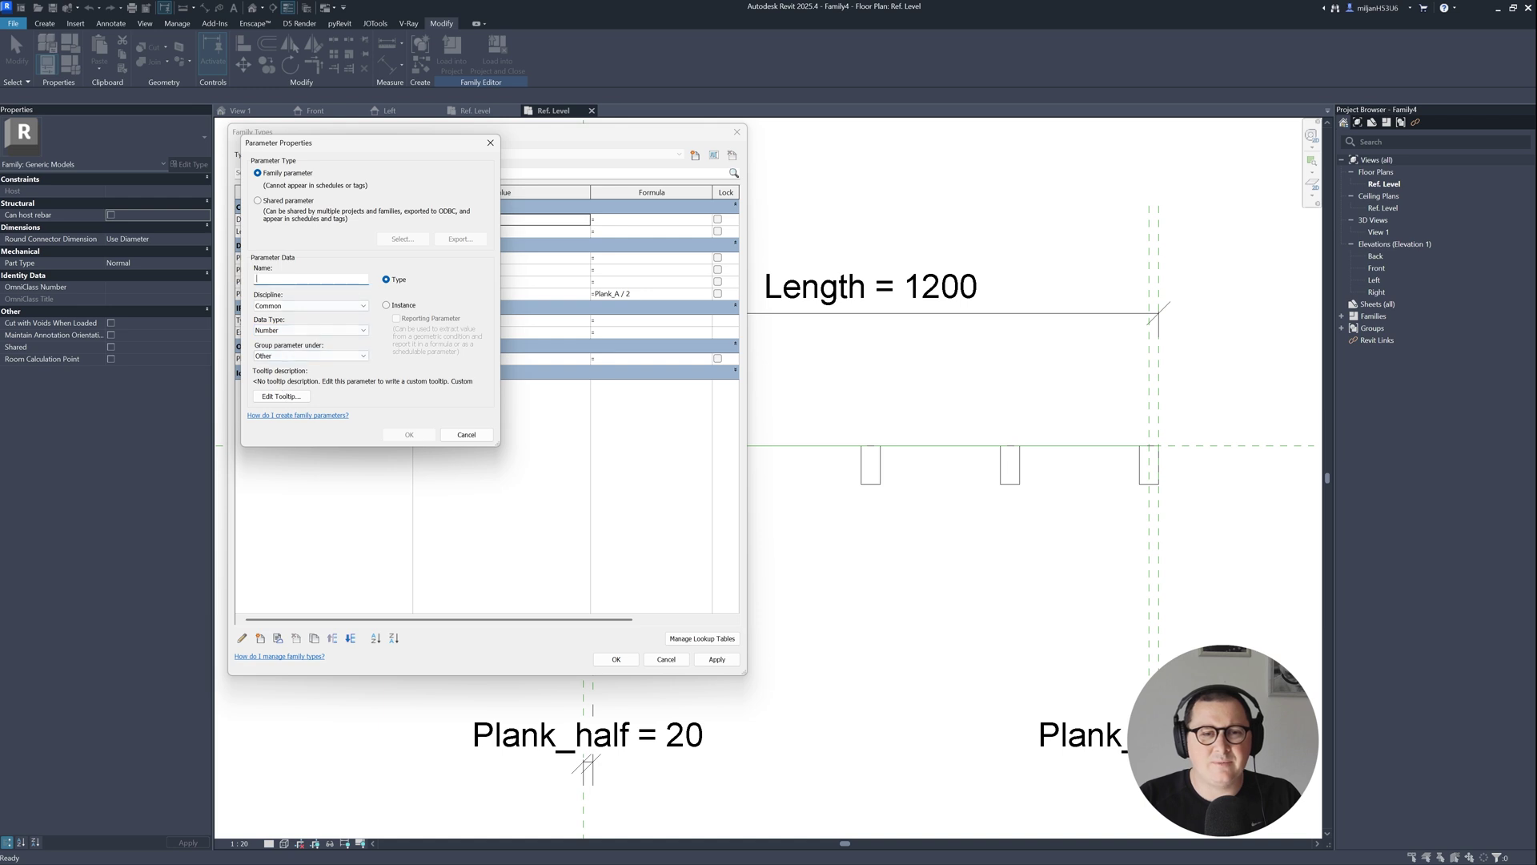
left_click_drag(310, 136, 825, 137)
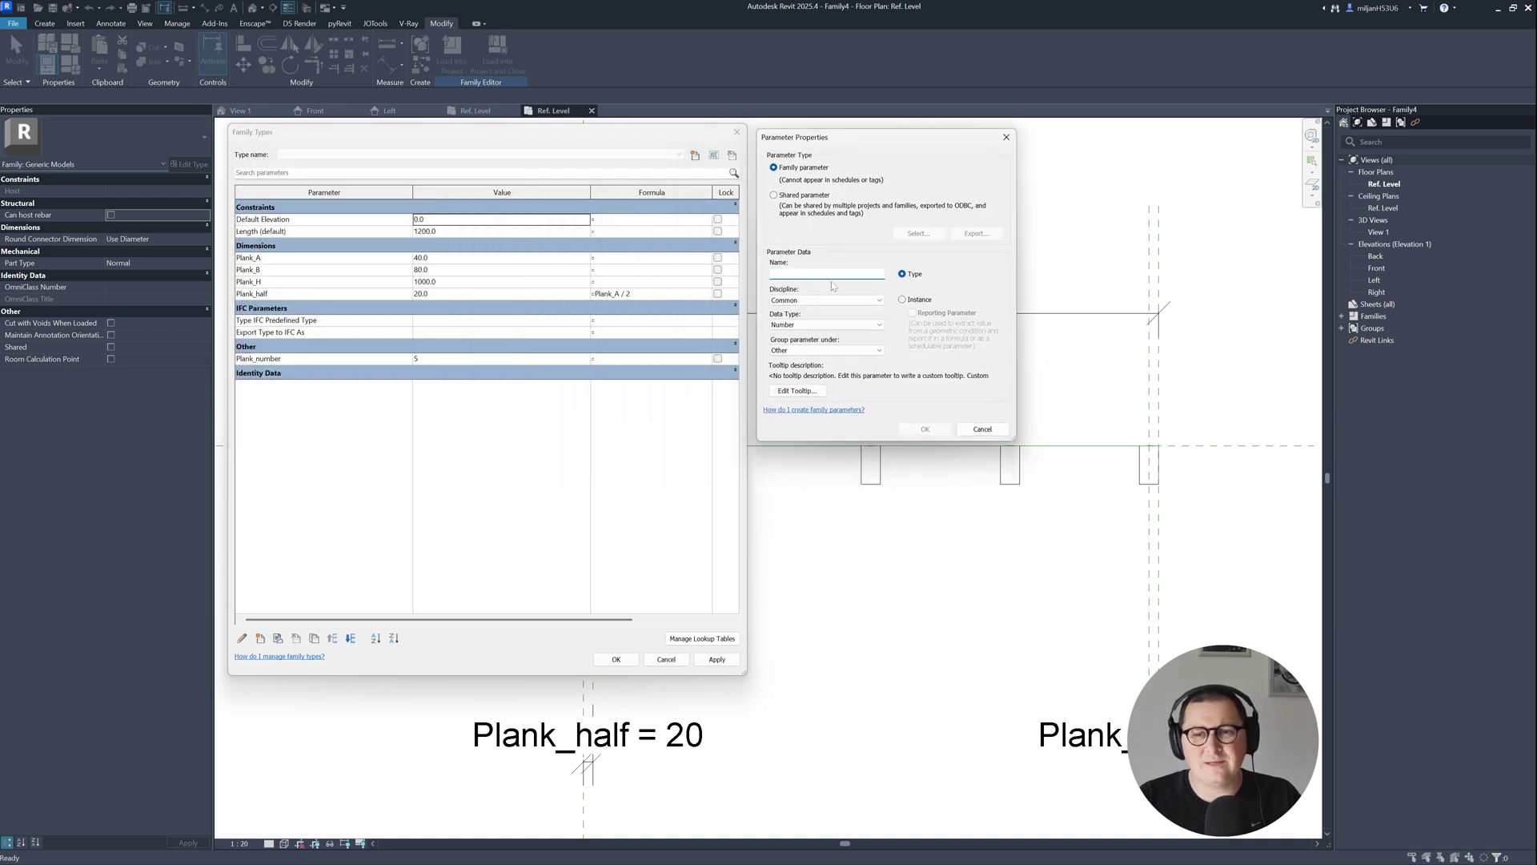
type("Density")
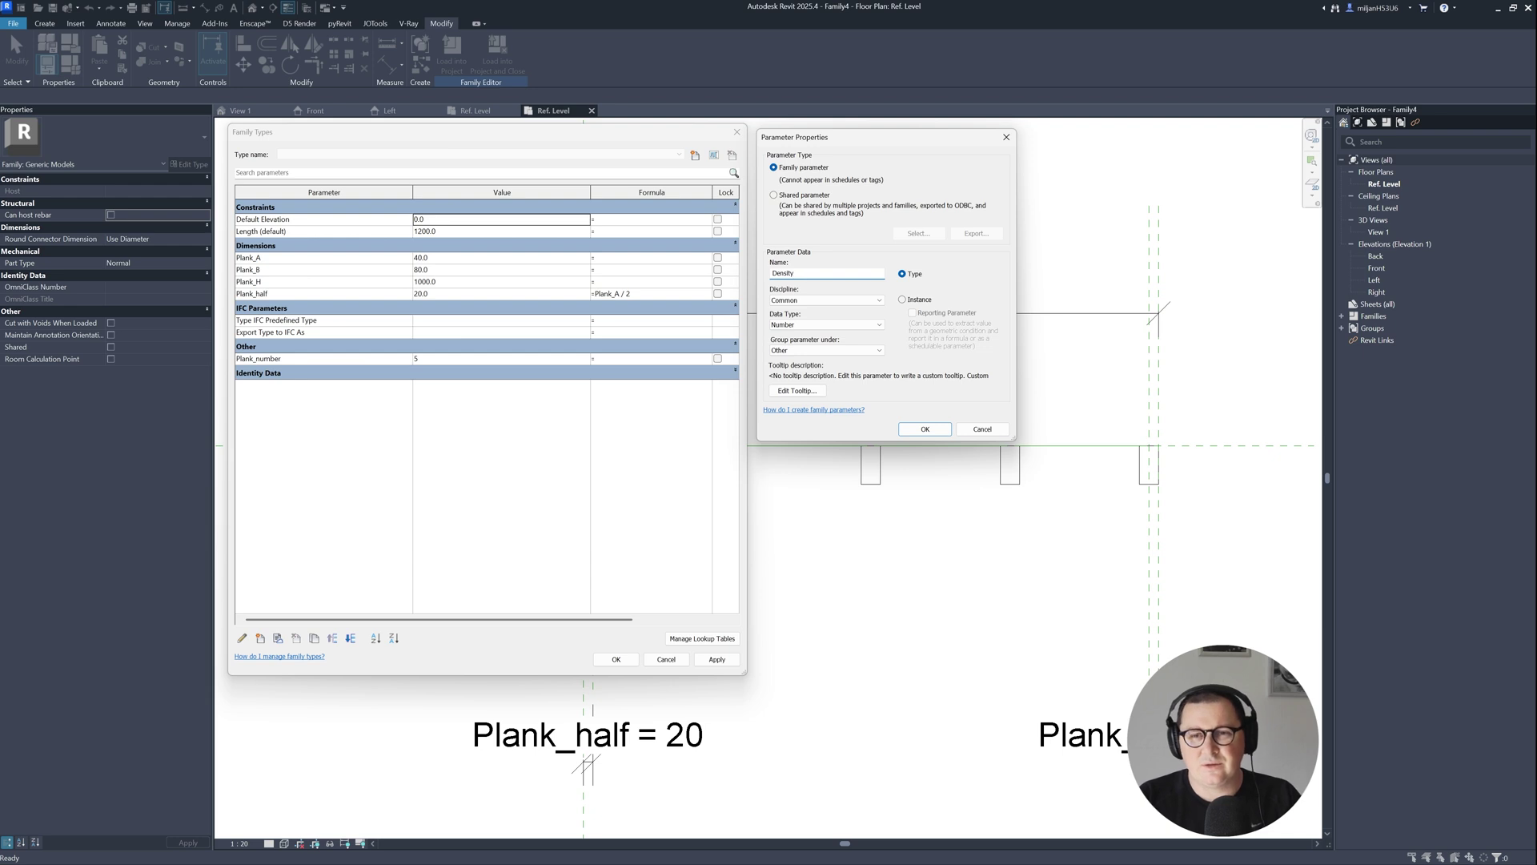
key("Return")
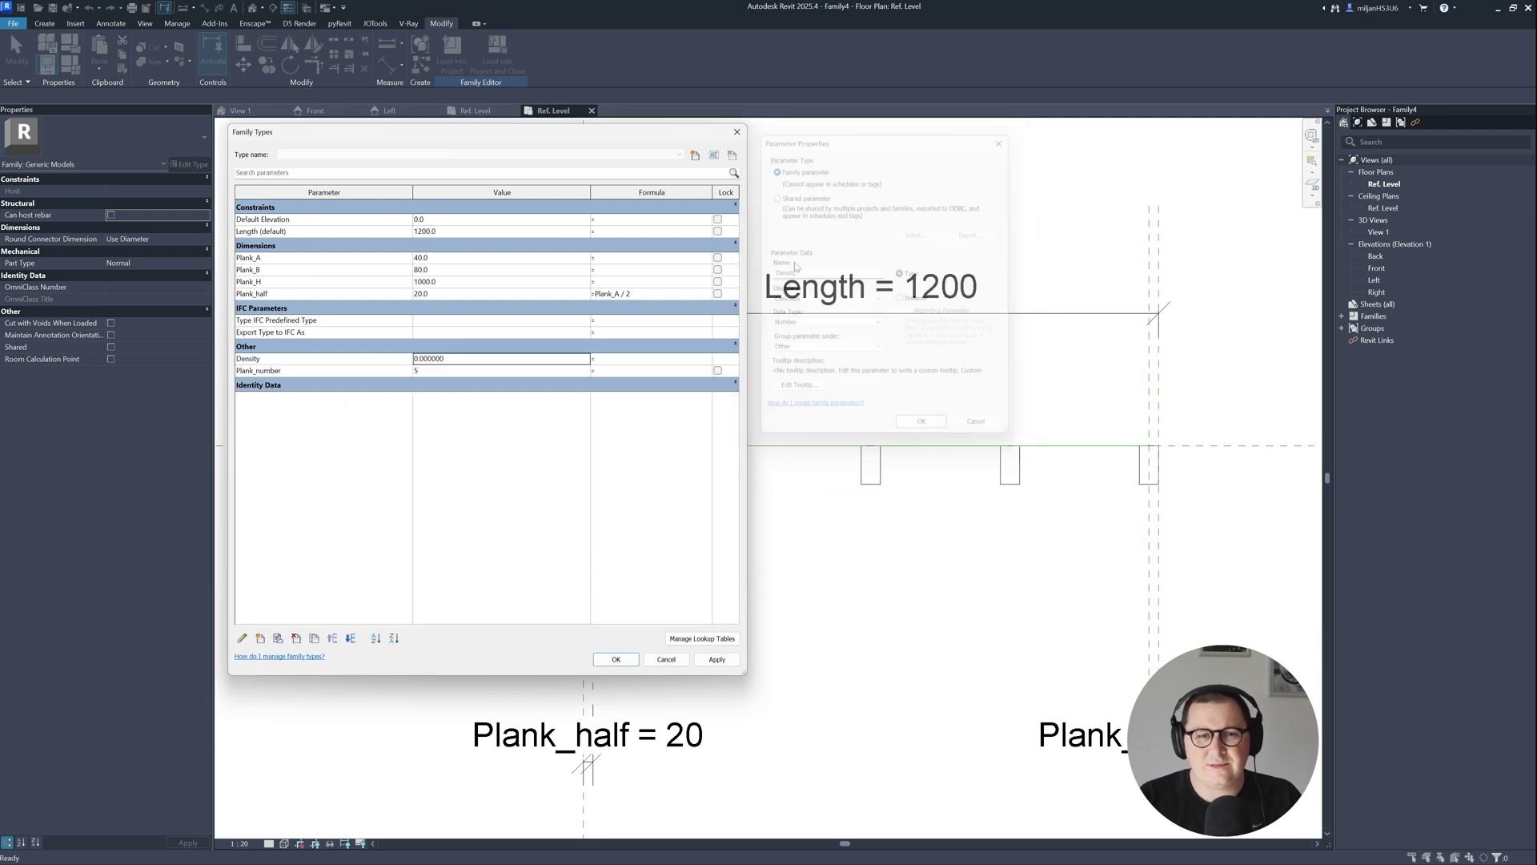
- Set Density to 1.5 and give Plank_number the formula Length / (Plank_A * Density)
double_click(477, 362)
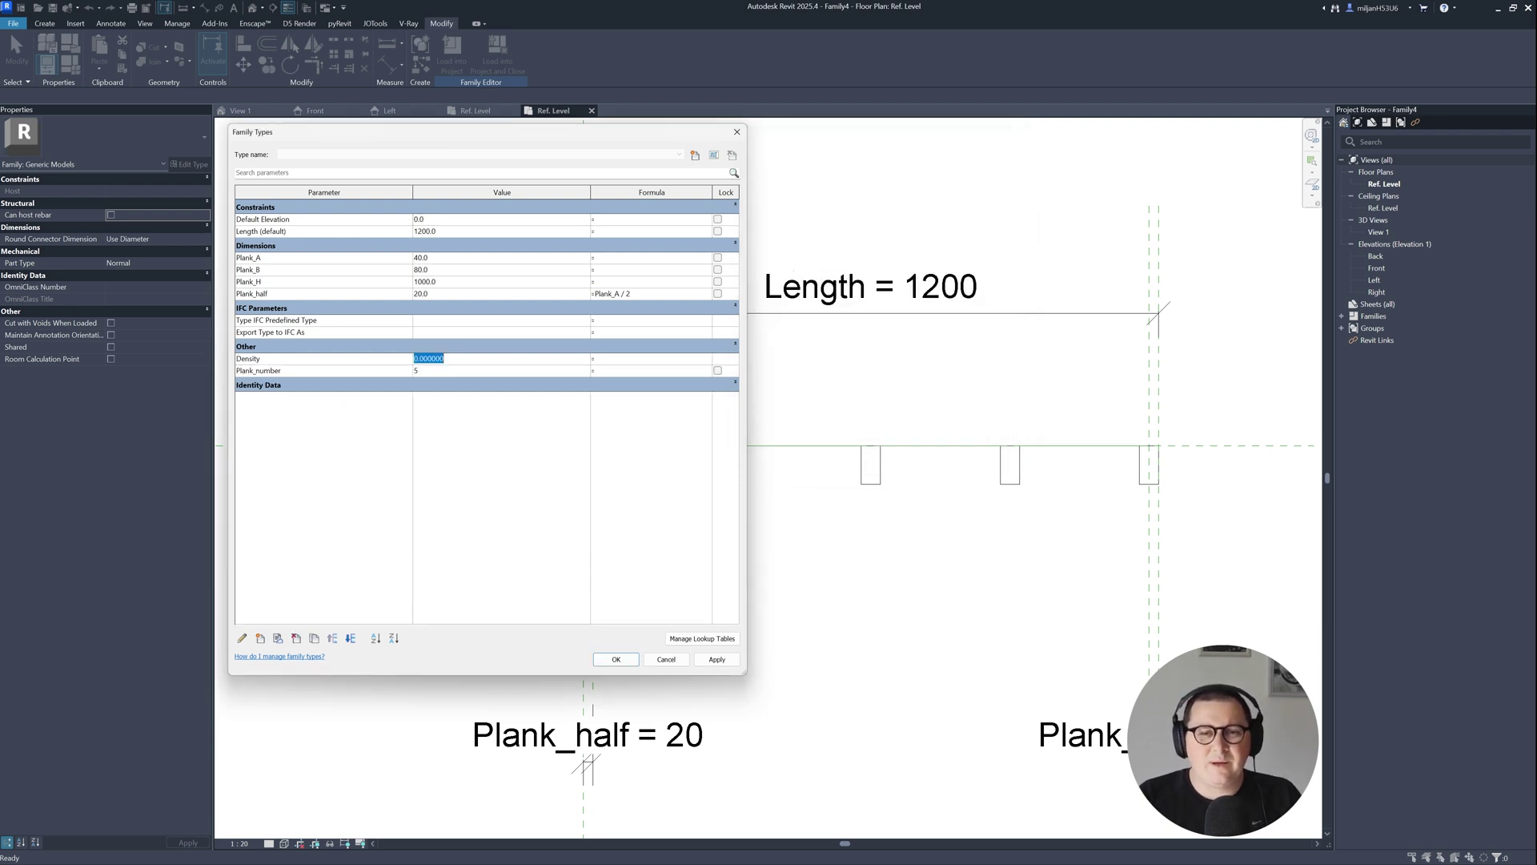
type("1.5")
key("Return")
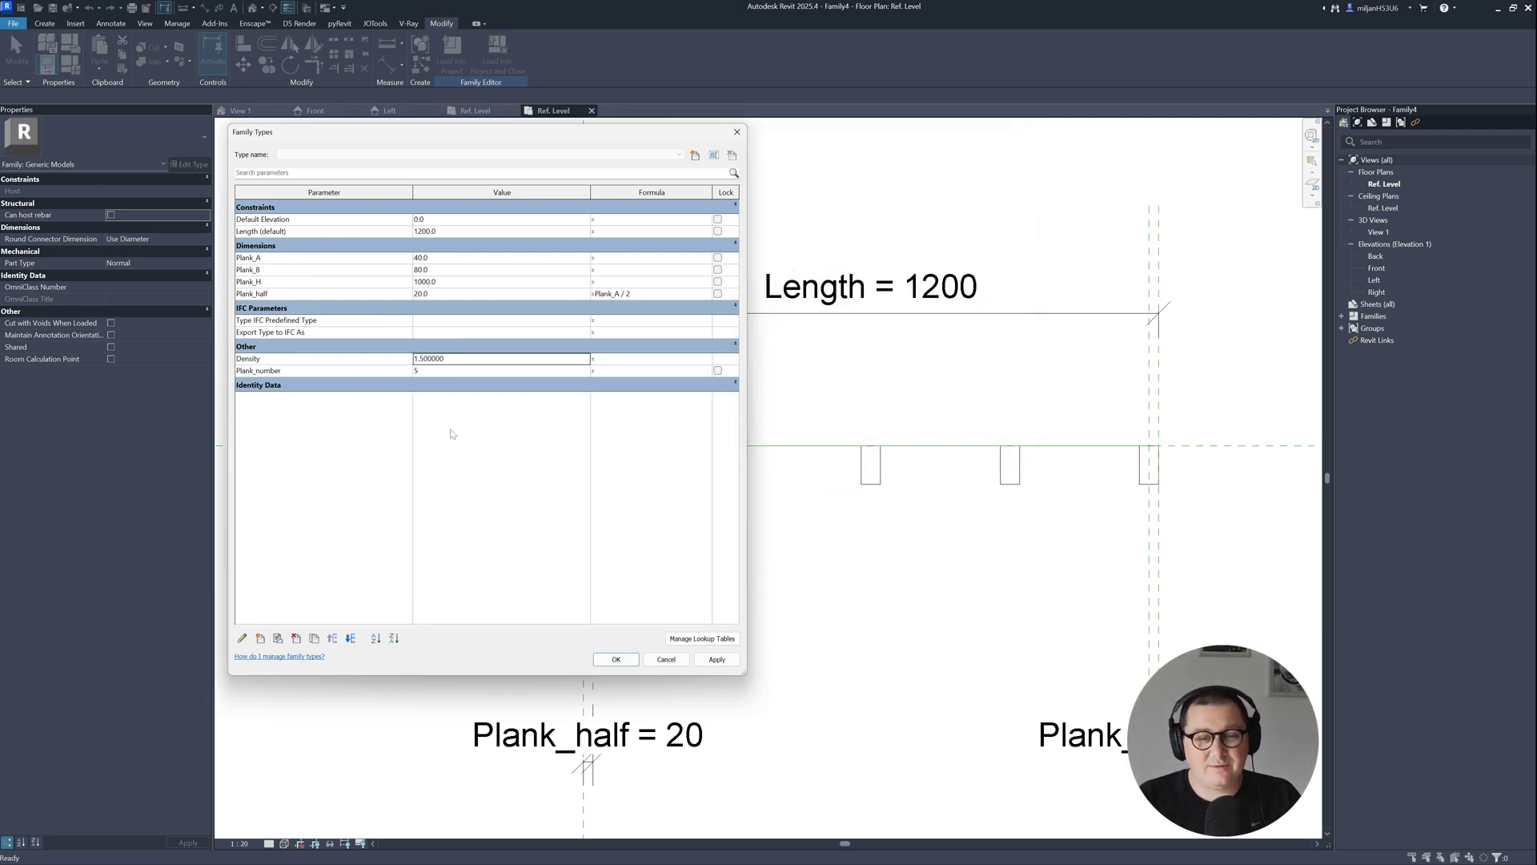
left_click(608, 371)
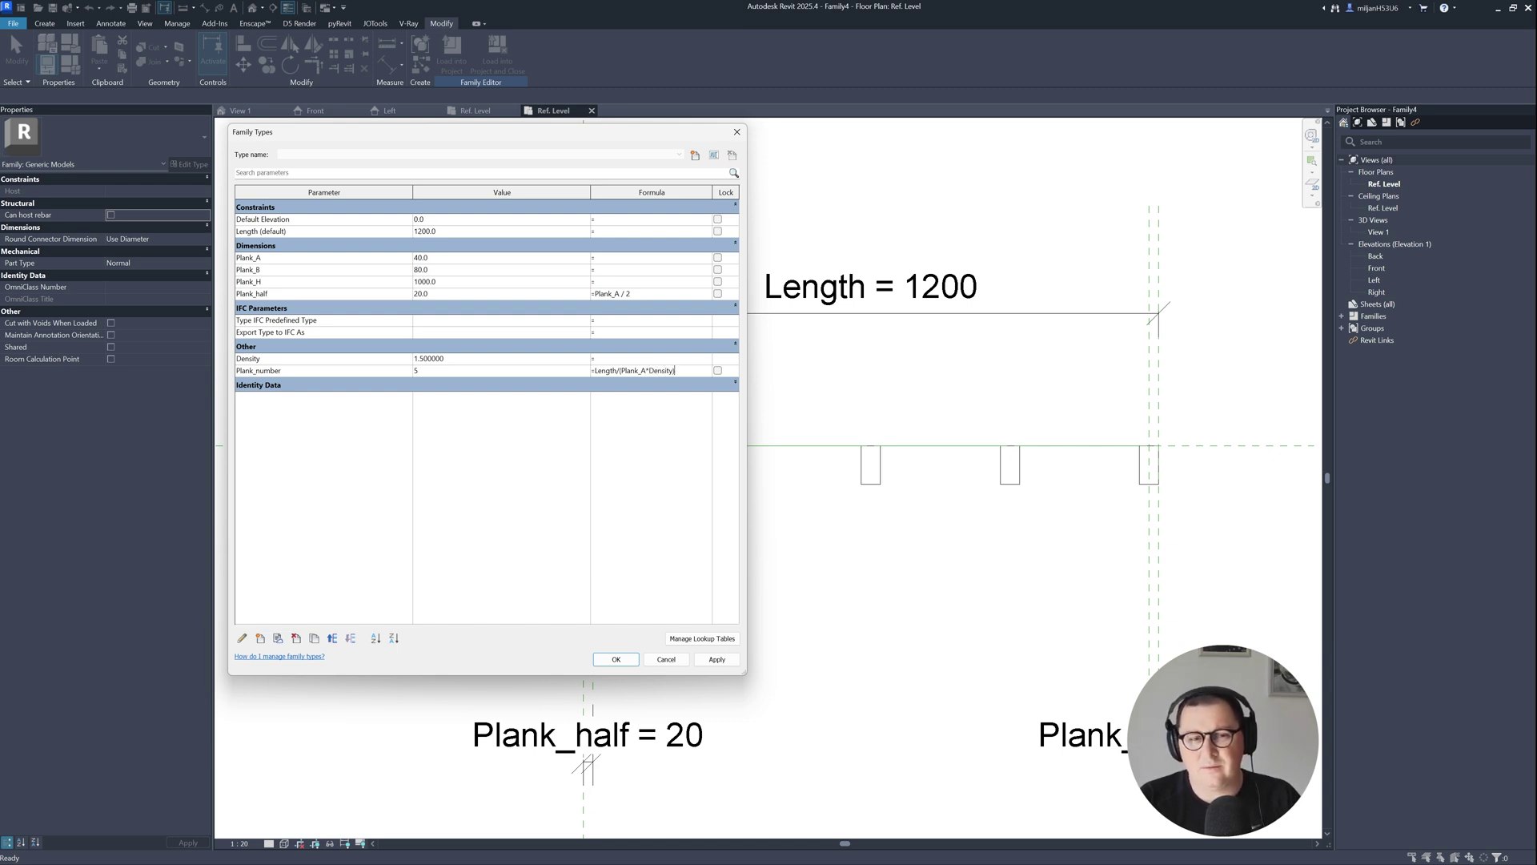
key("Tab")
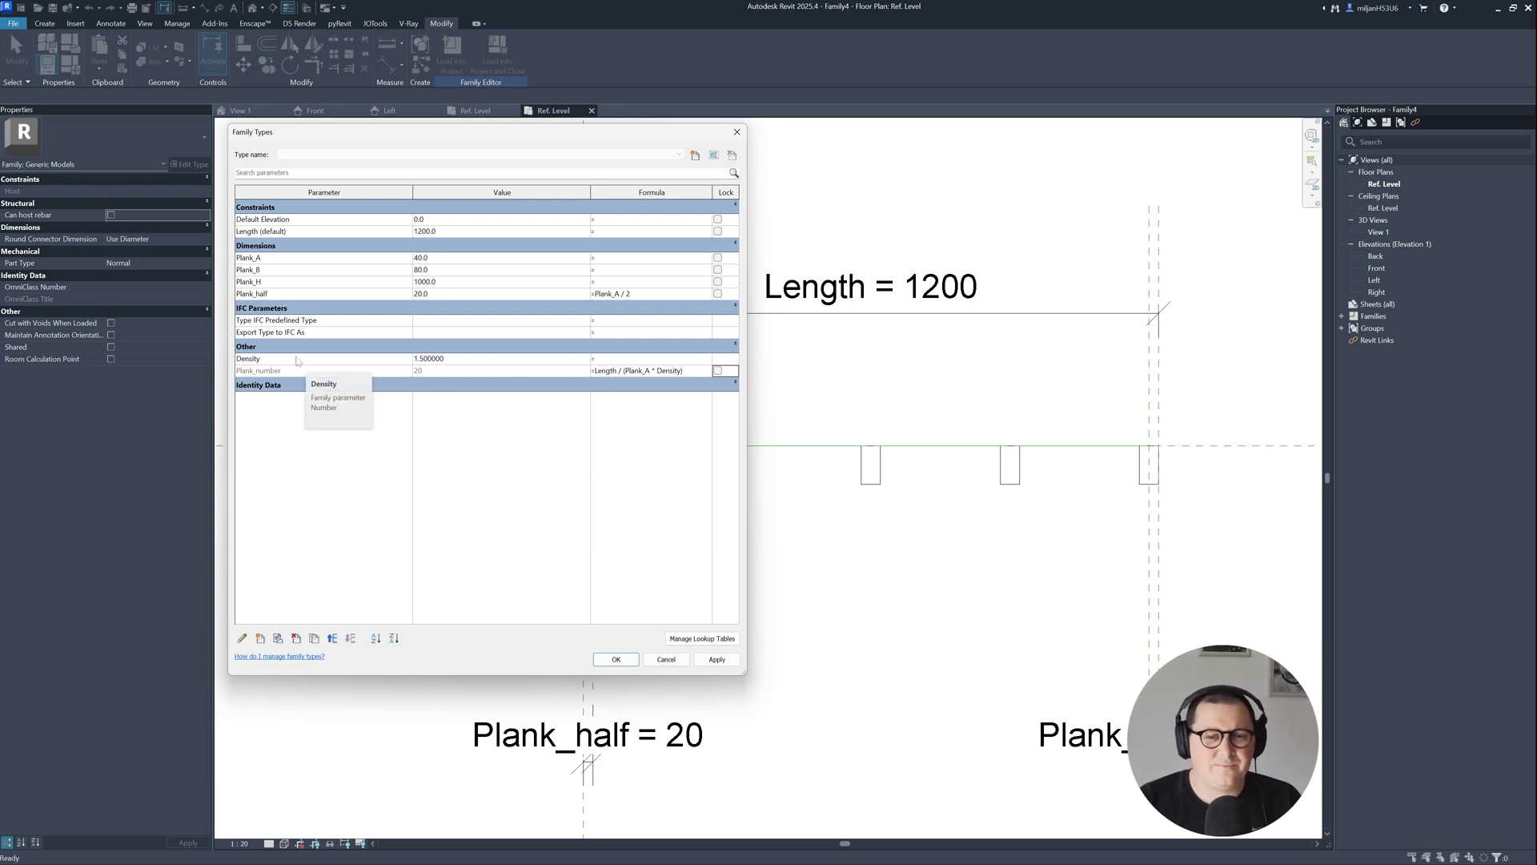
- Make Plank_number an instance parameter and apply the change
left_click(617, 661)
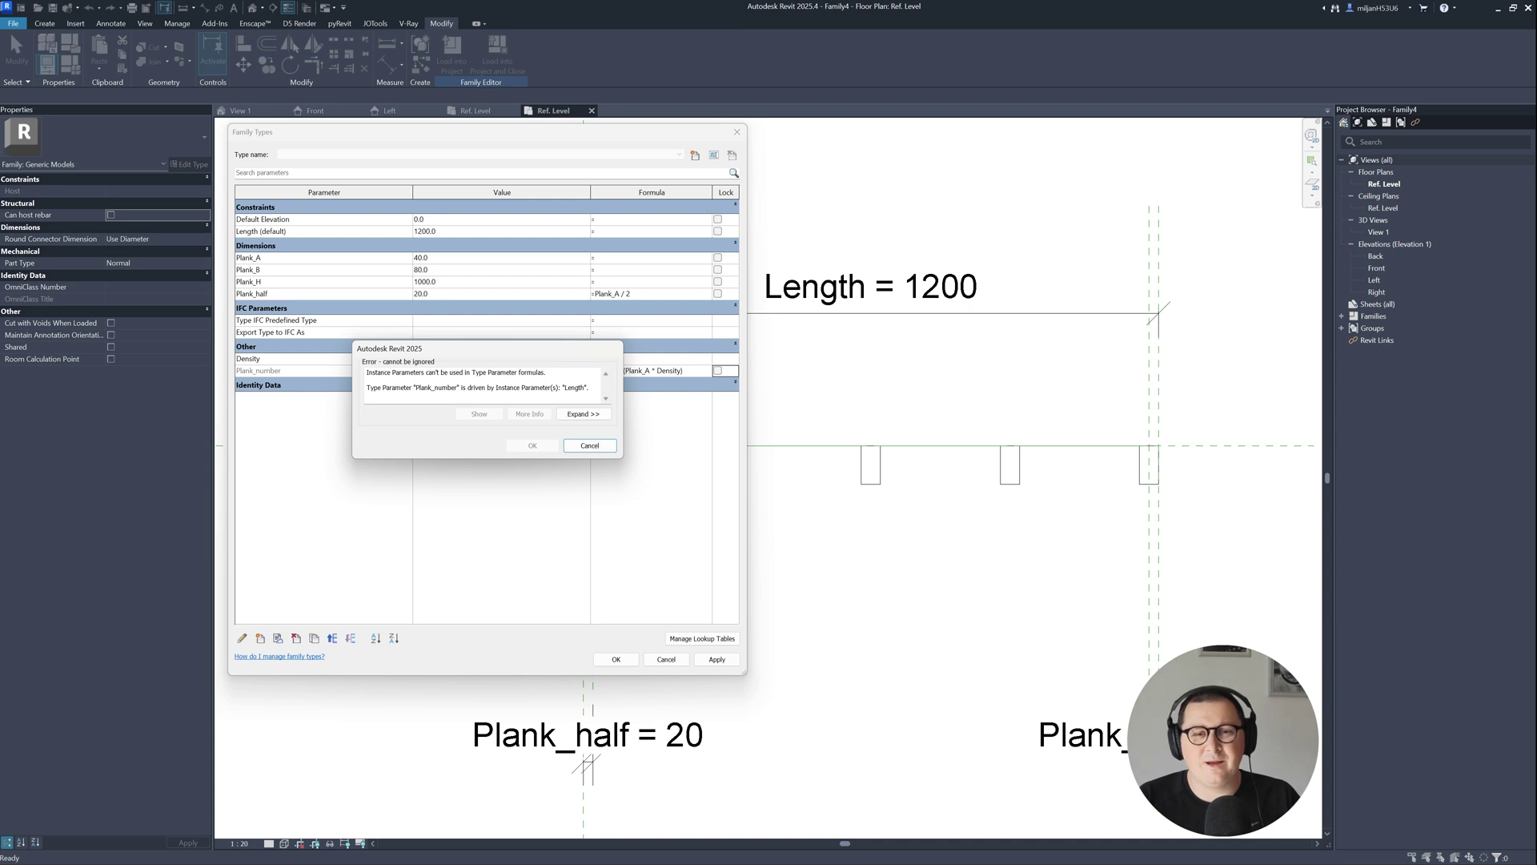
left_click(588, 446)
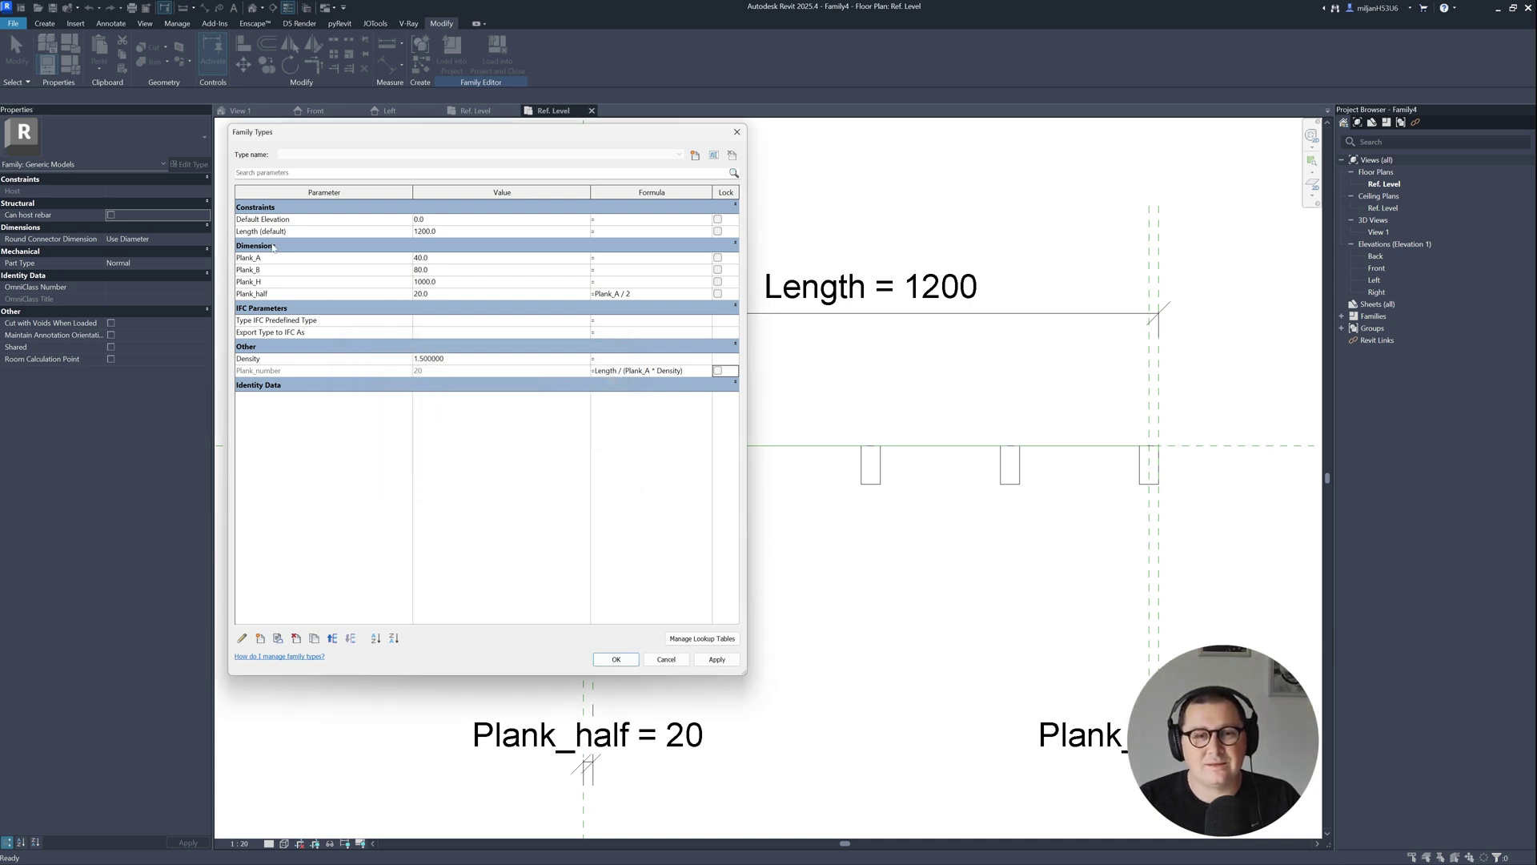
left_click(259, 371)
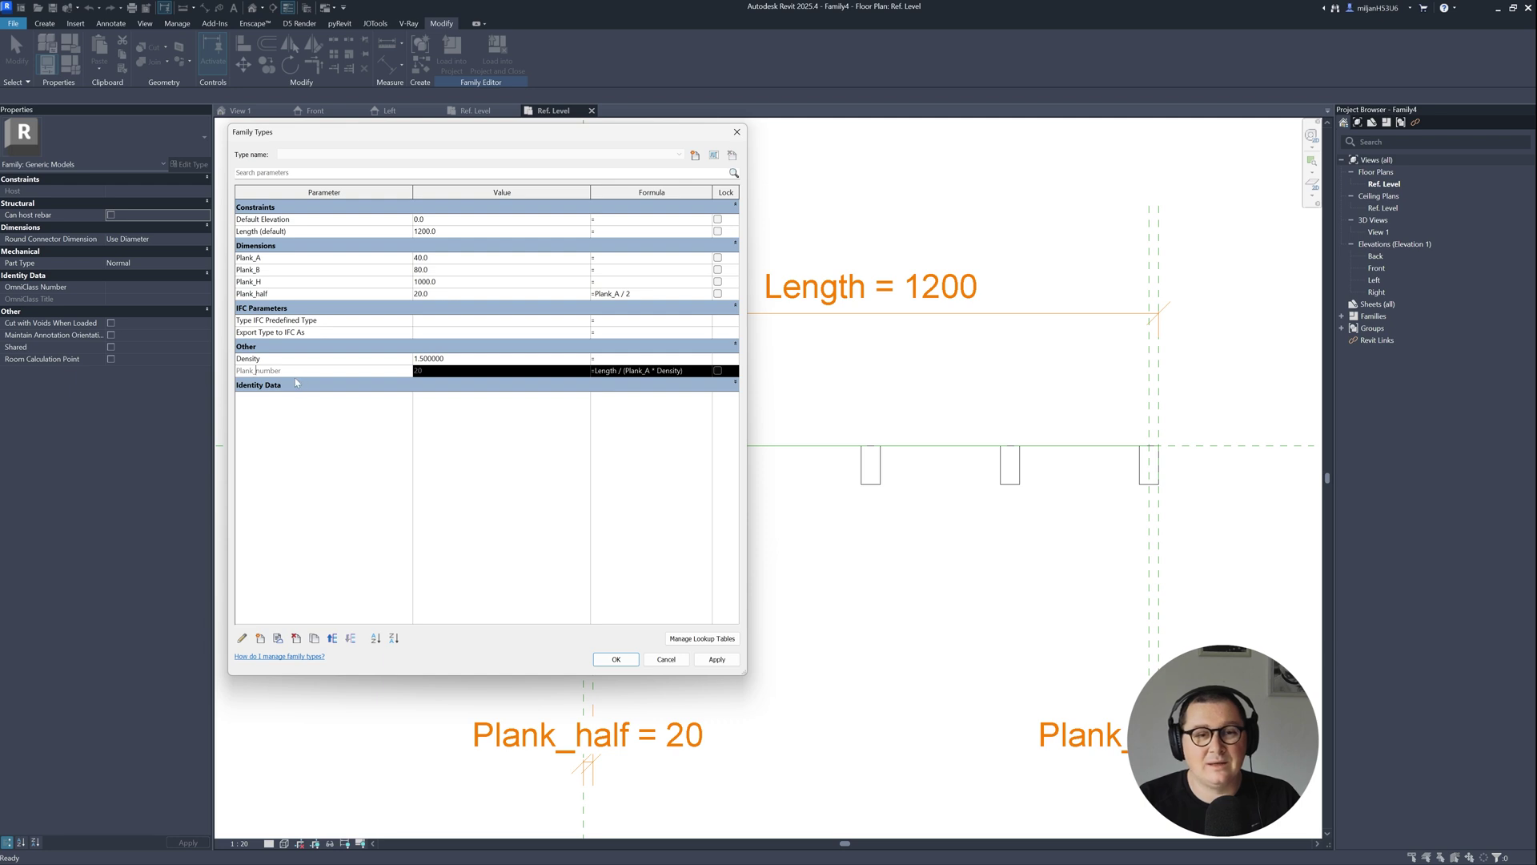
left_click(241, 638)
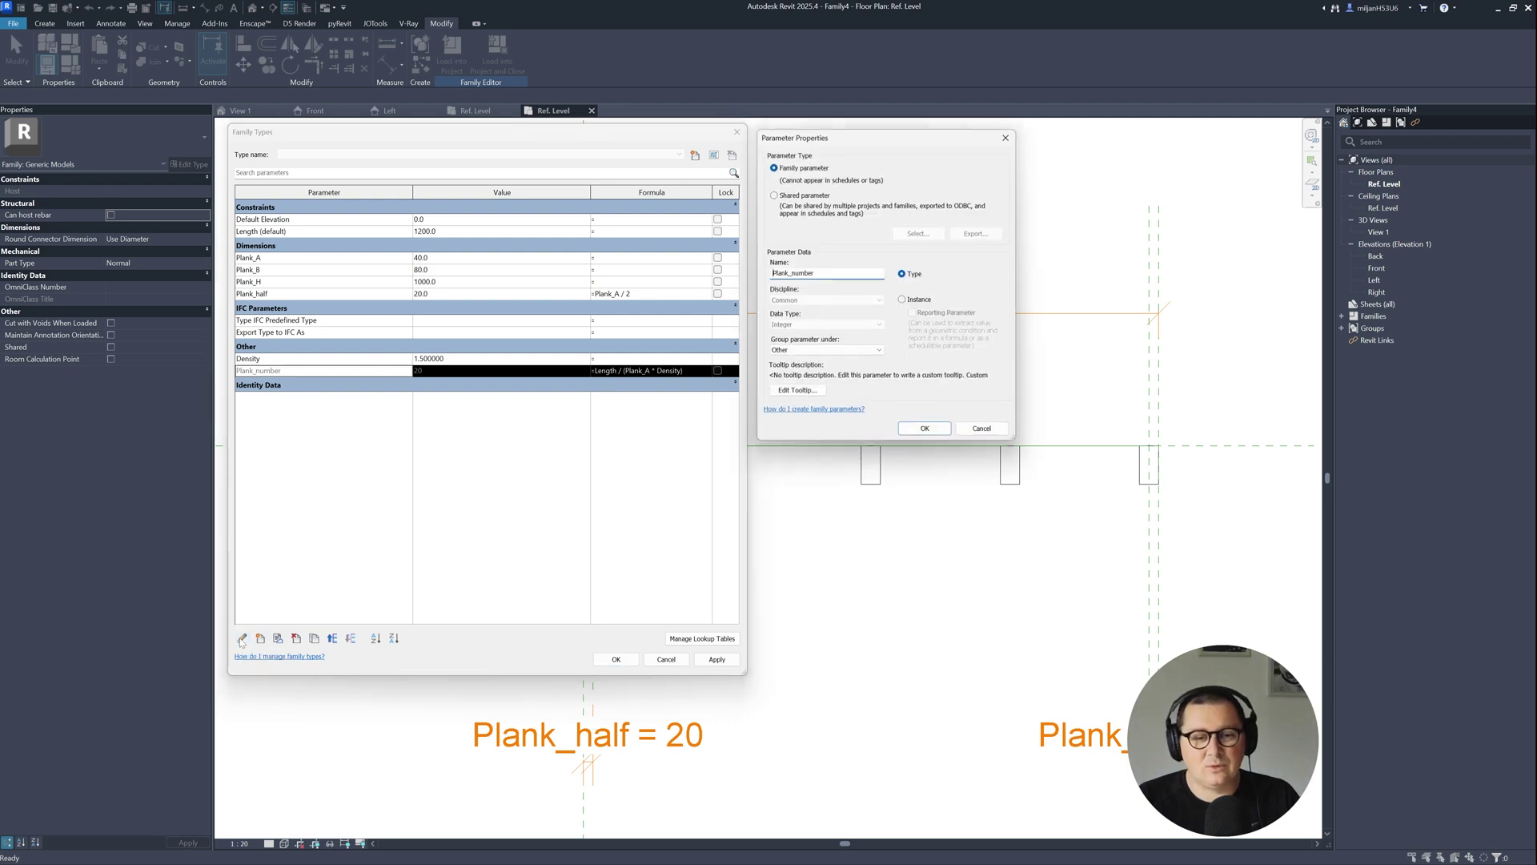
left_click(903, 299)
left_click(925, 429)
left_click(724, 657)
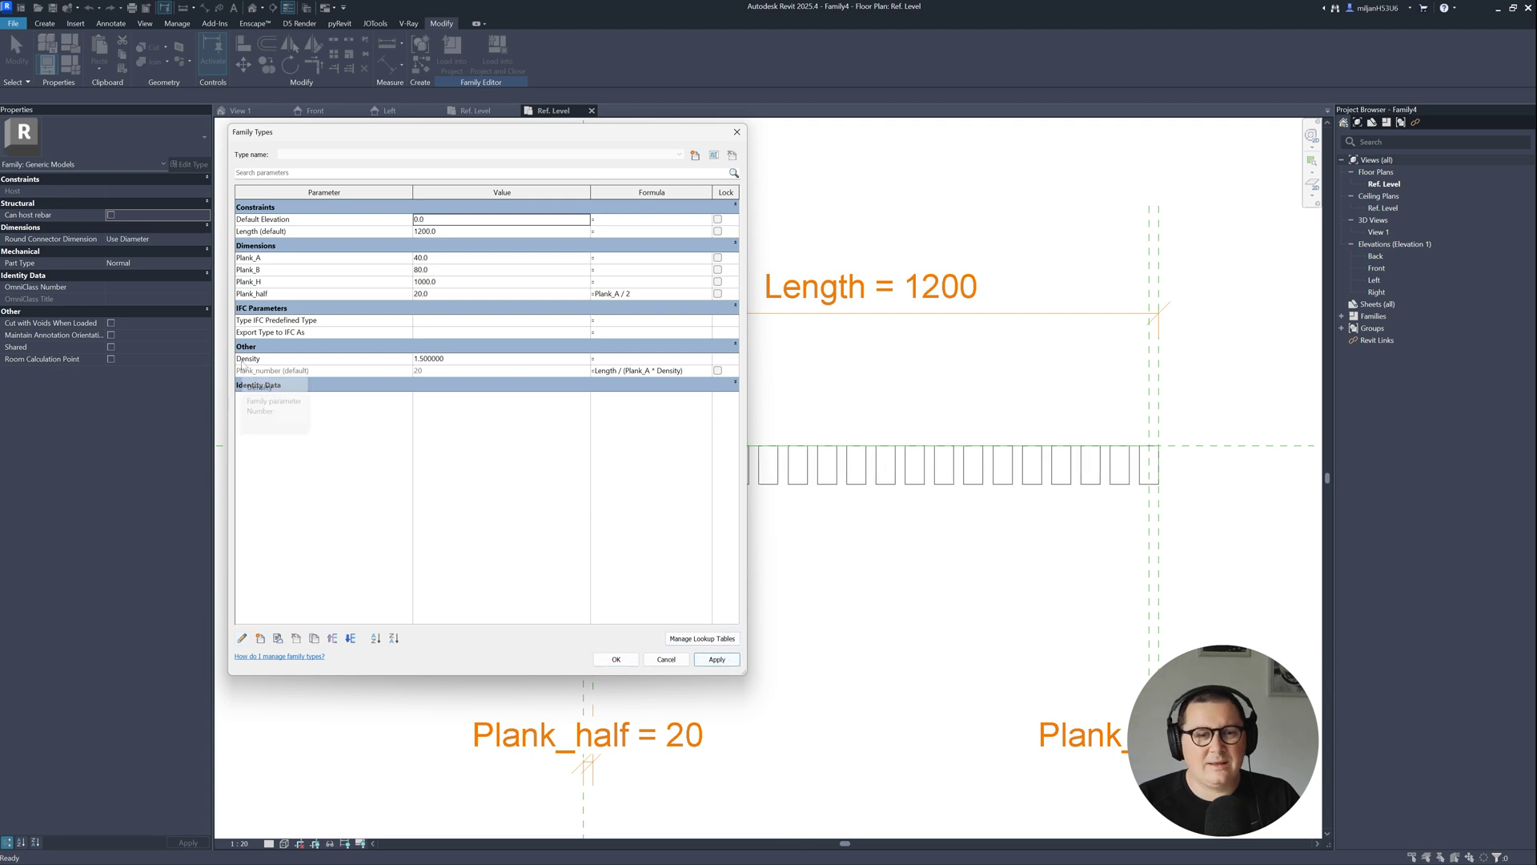
- Make Density an instance parameter, apply, and close Family Types
left_click(539, 357)
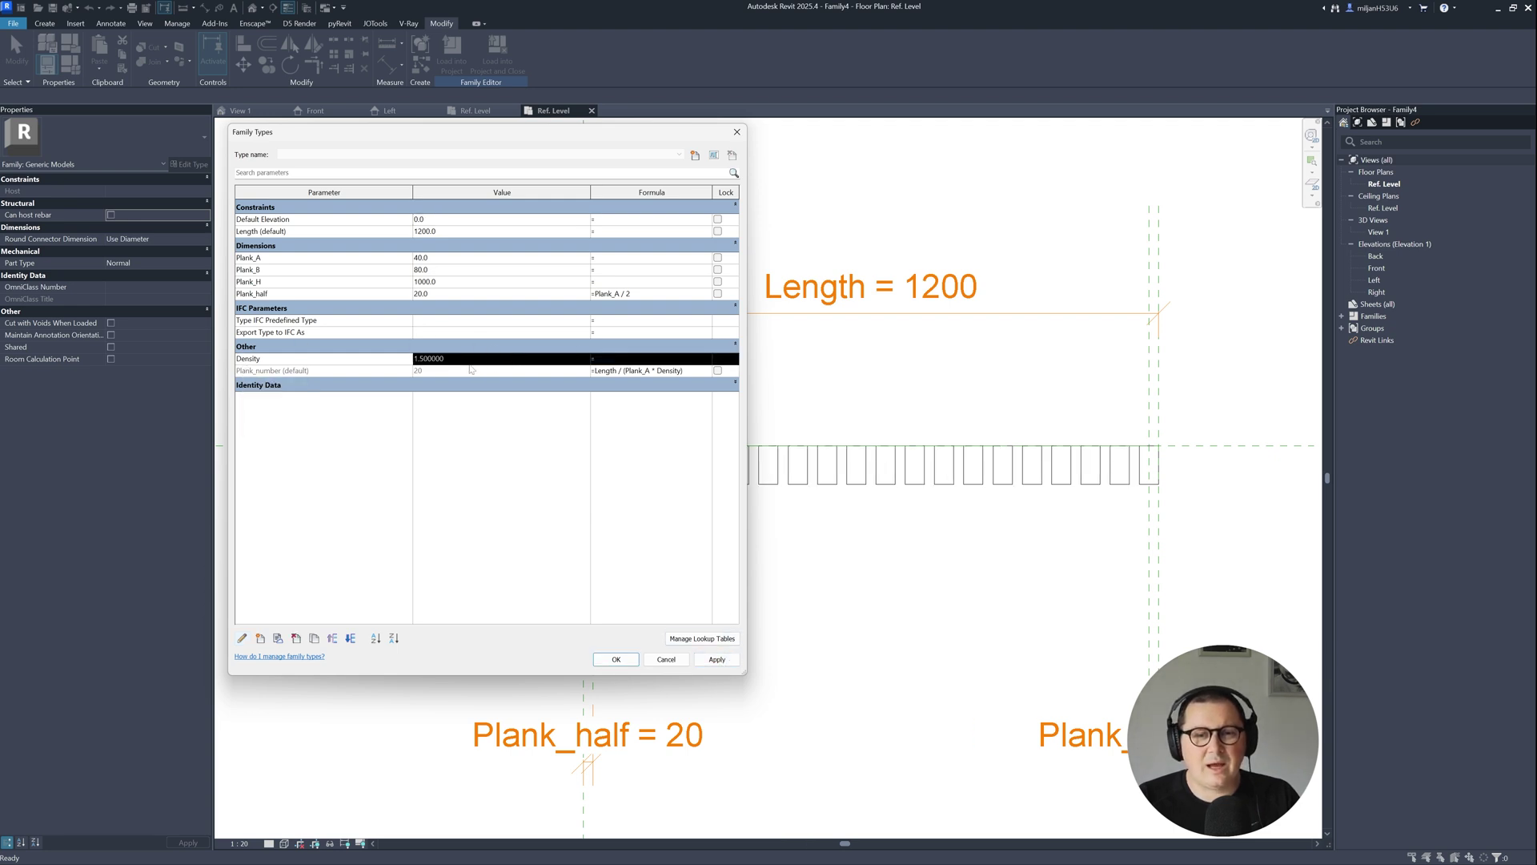
left_click(242, 638)
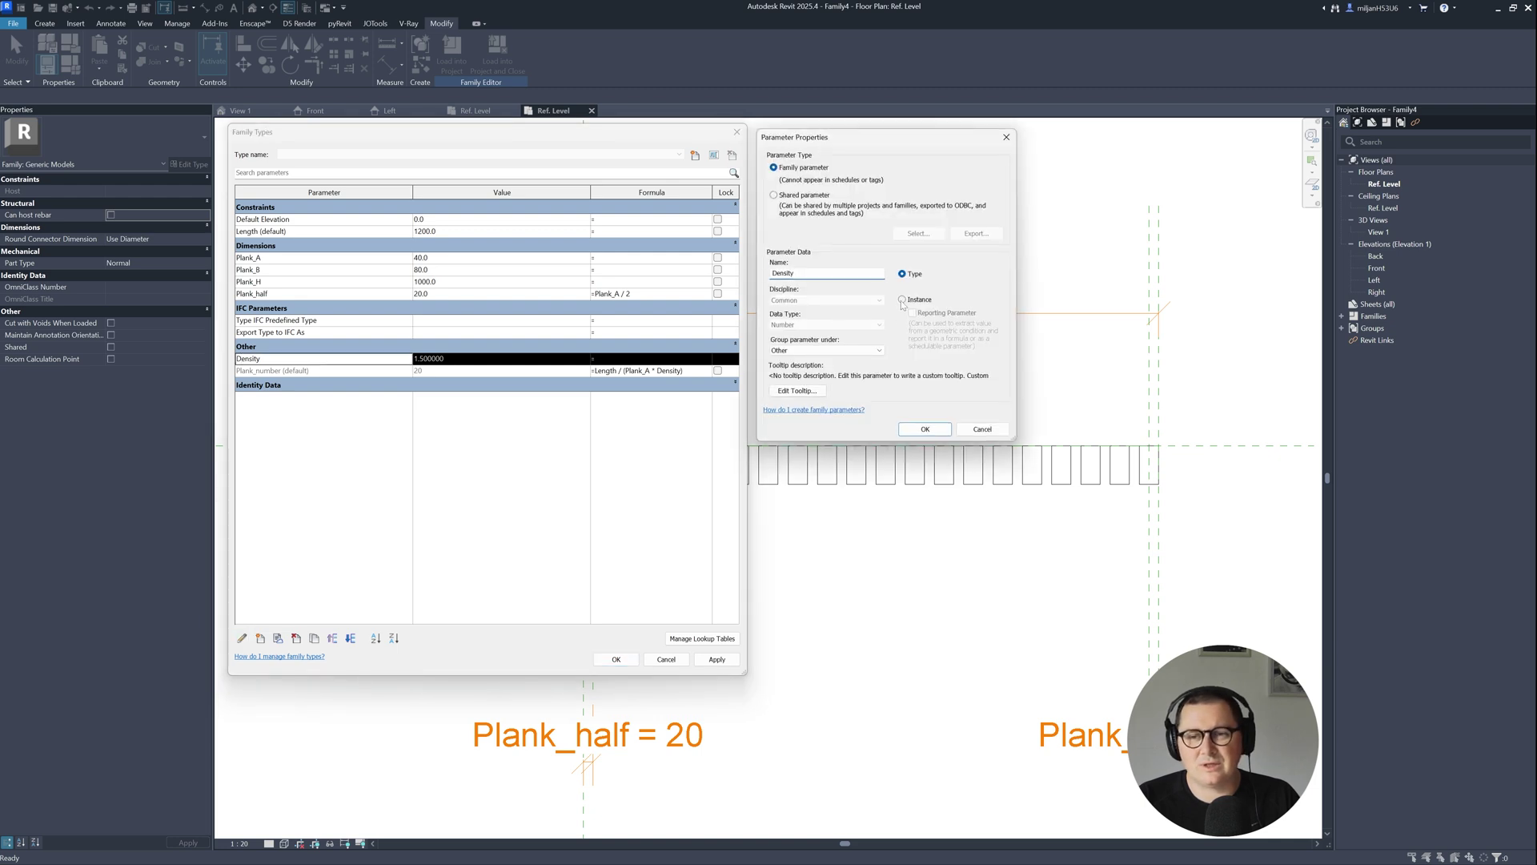
left_click(902, 299)
left_click(924, 429)
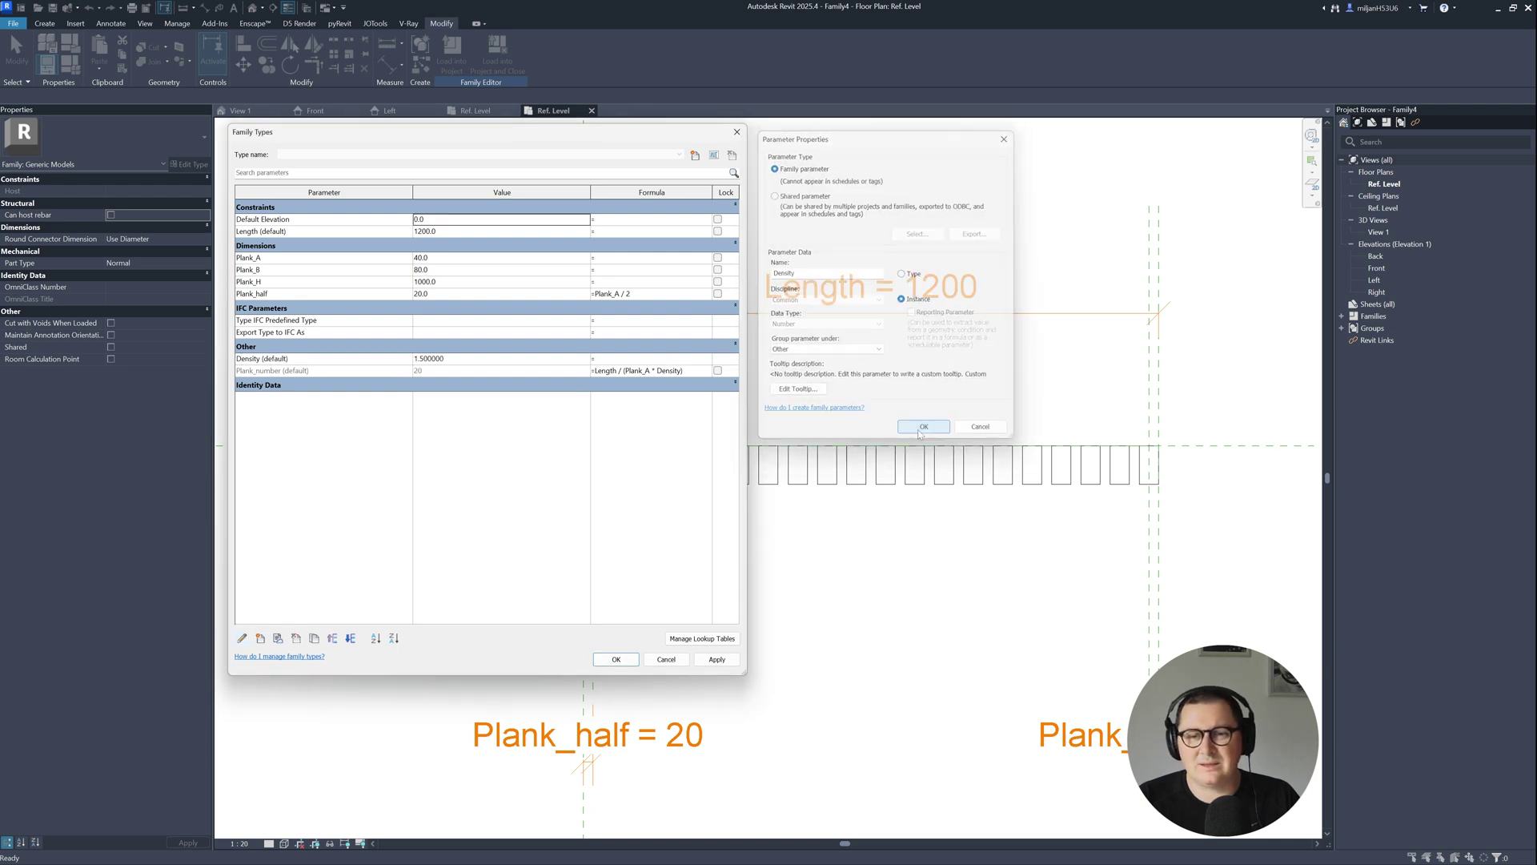
left_click(715, 660)
left_click(618, 662)
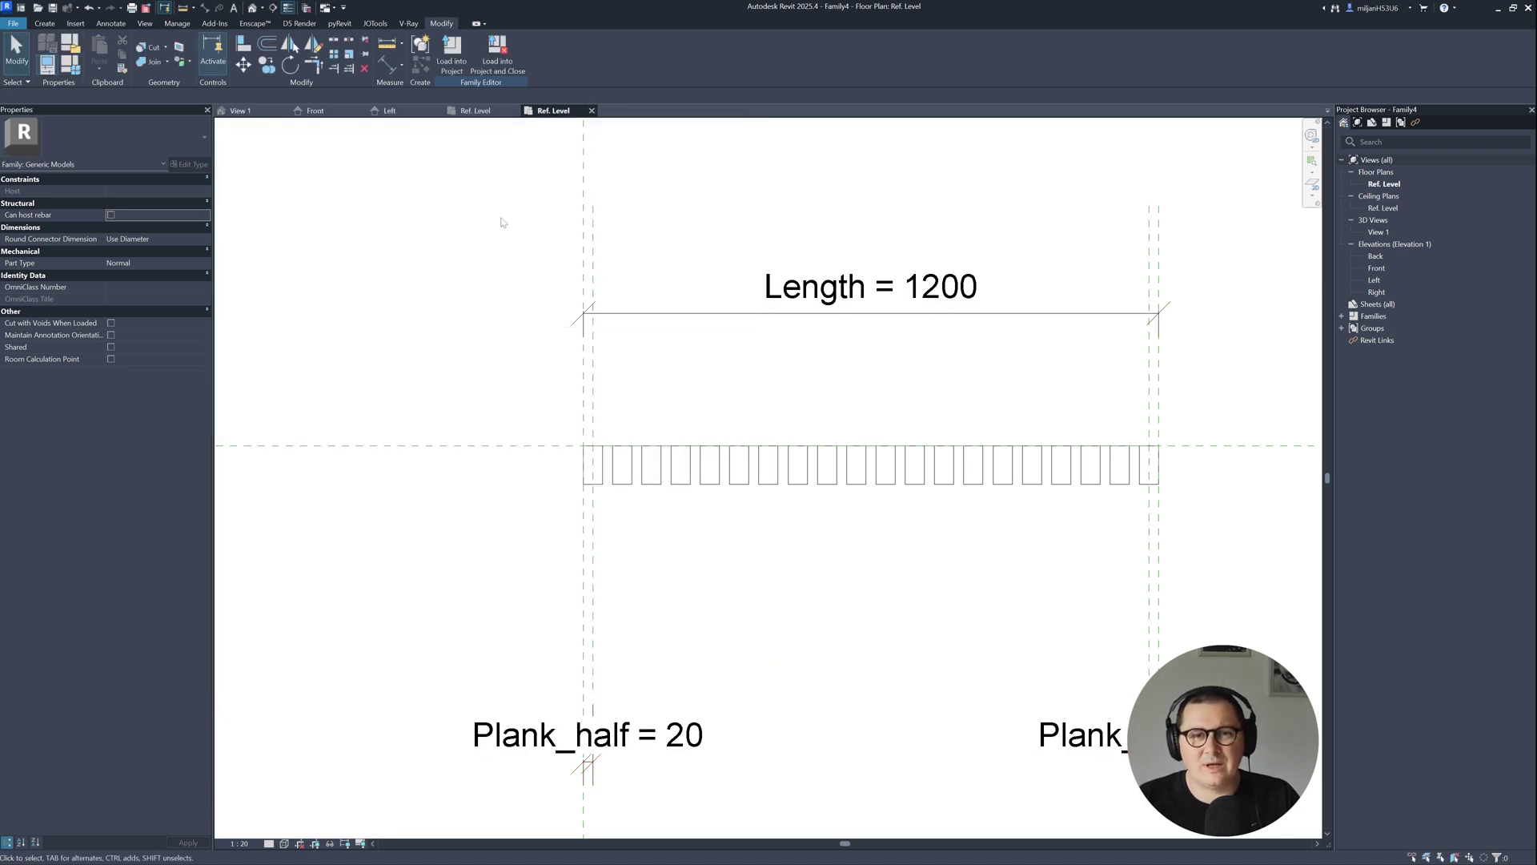
- Open the default 3D view and select a single plank of the array
left_click(252, 13)
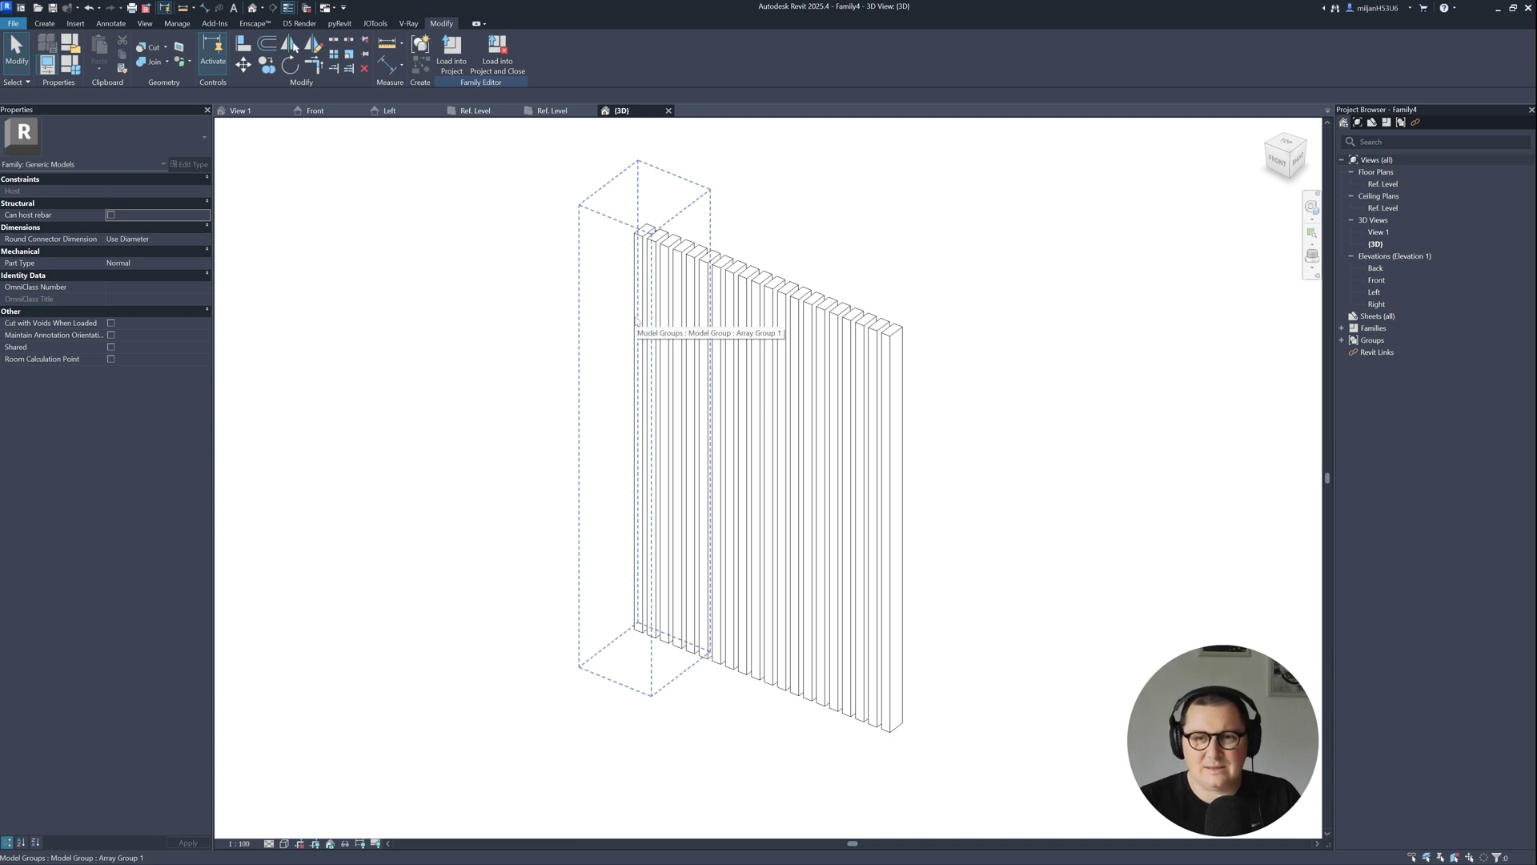
key("Tab")
left_click(639, 322)
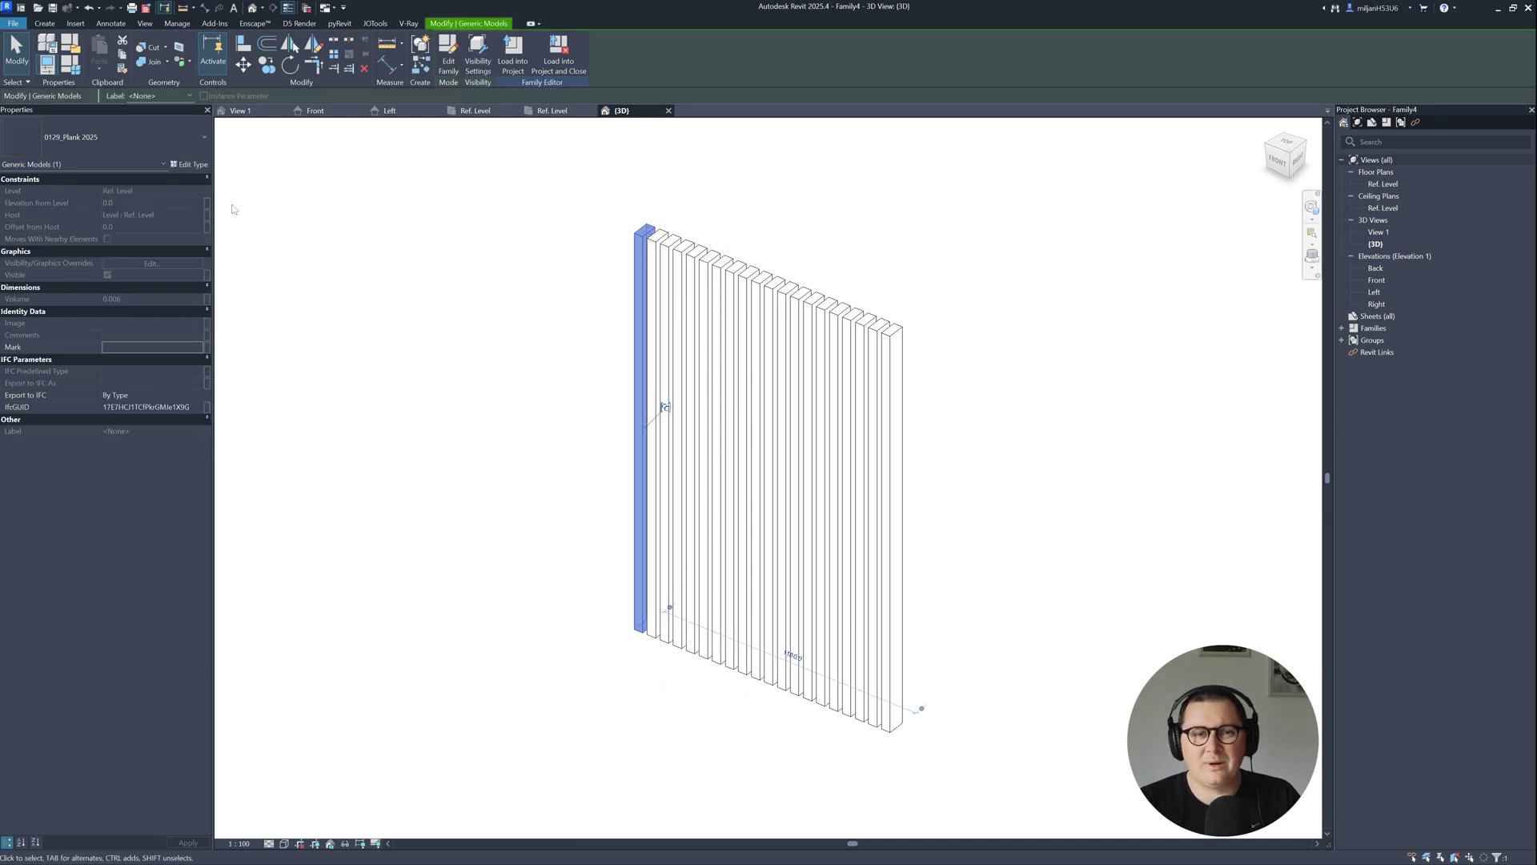
middle_click_drag(361, 255, 497, 285)
- Link the plank's material to a new type parameter named Planks material
left_click(189, 164)
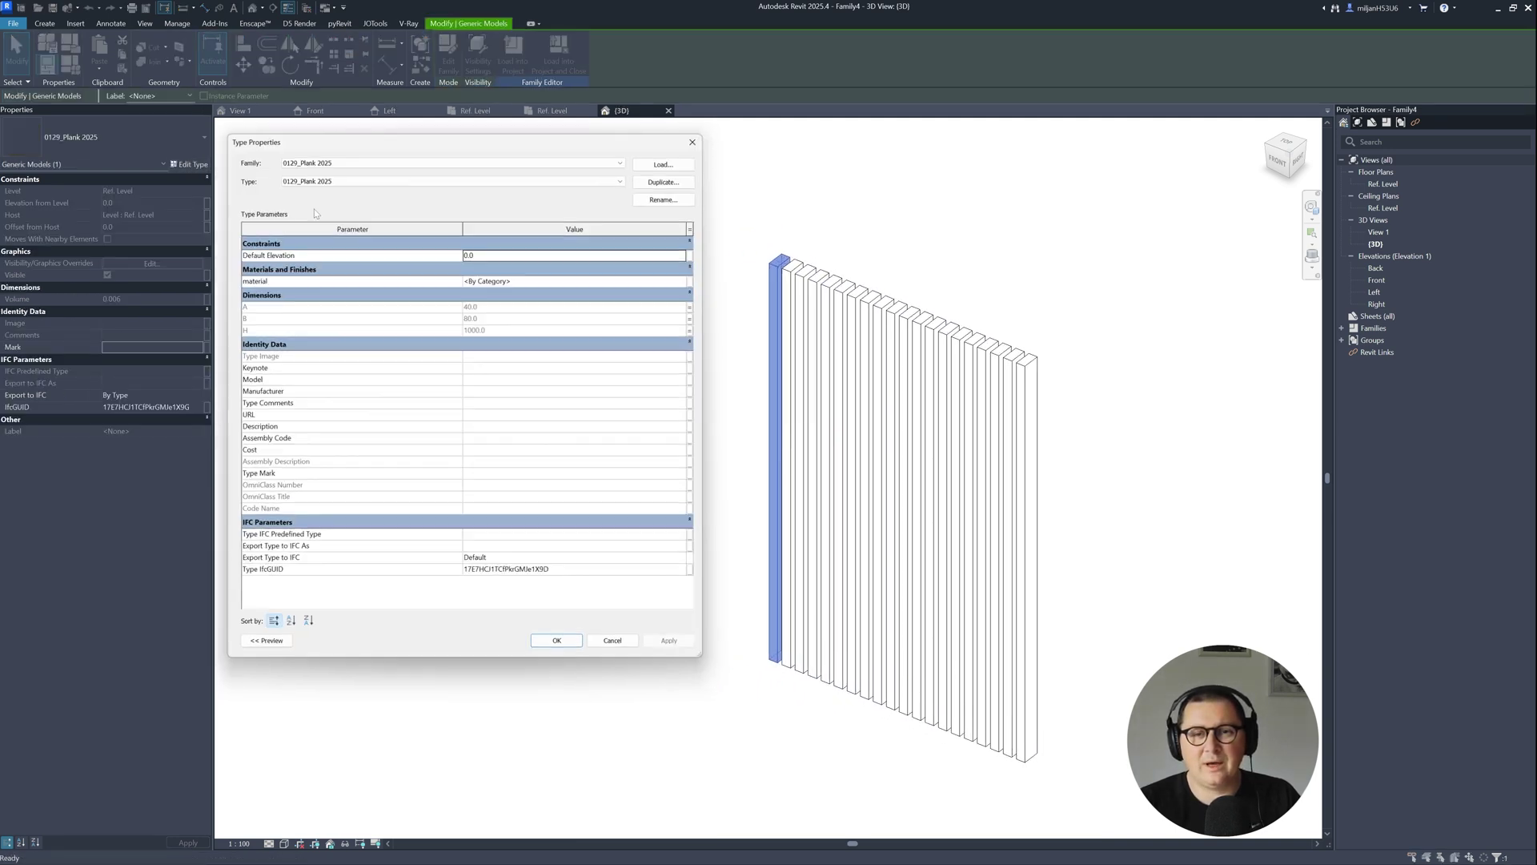
left_click(697, 280)
left_click(391, 496)
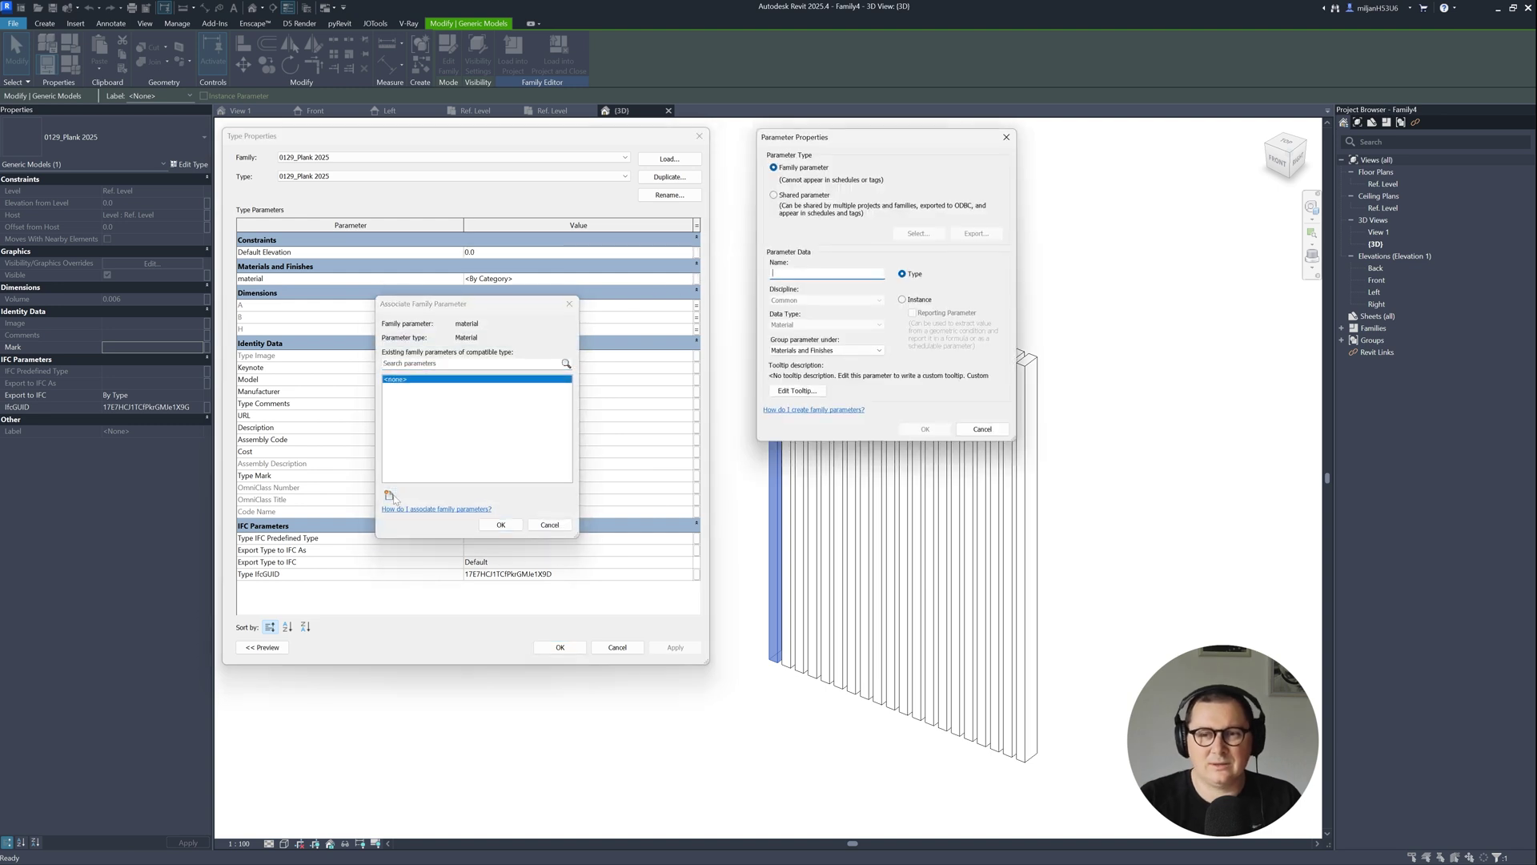
type("Planks material")
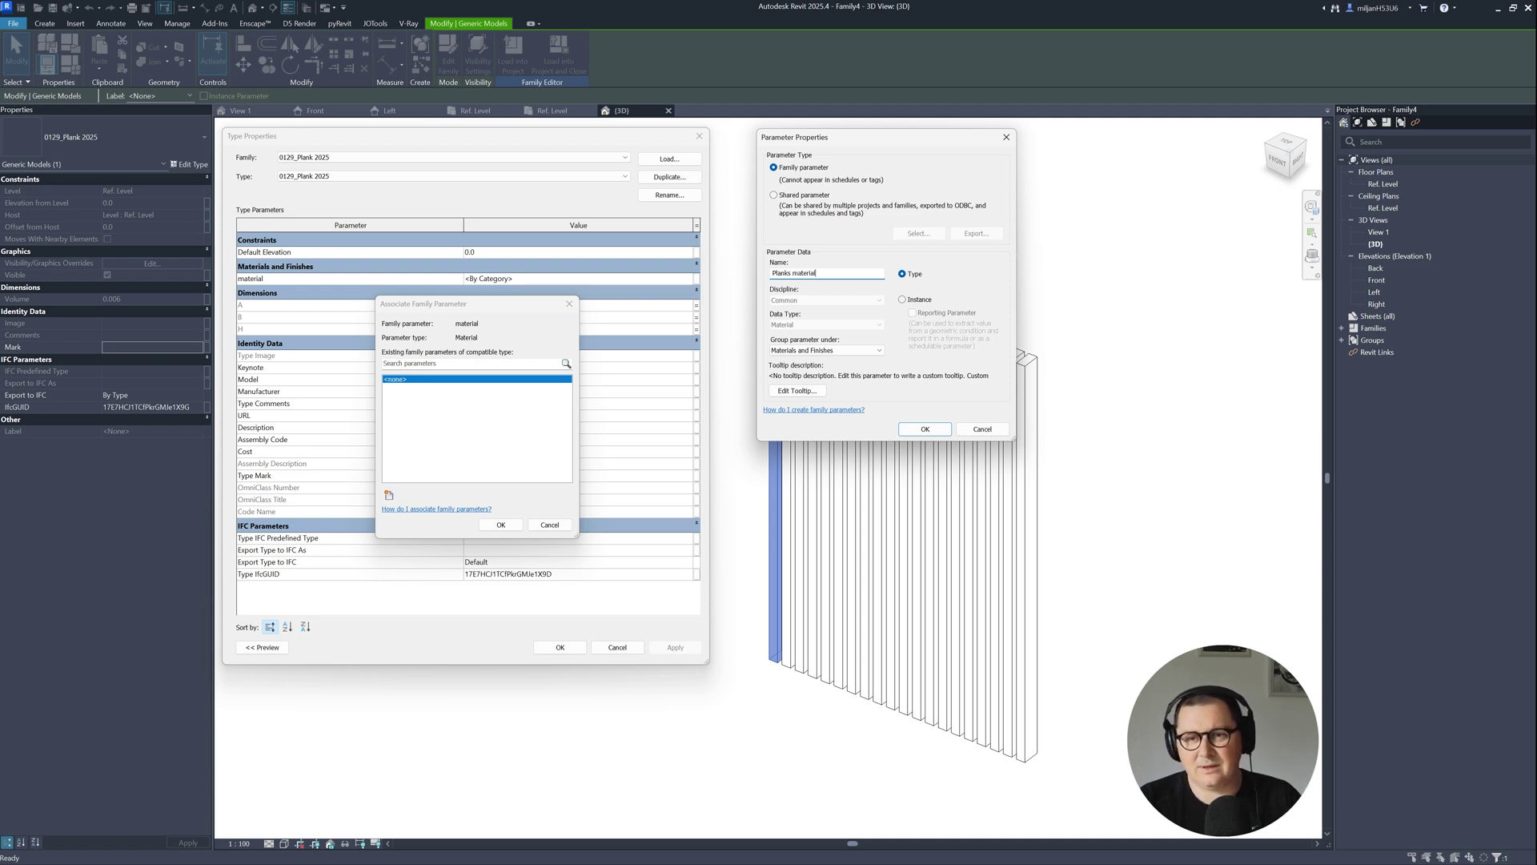
key("Return")
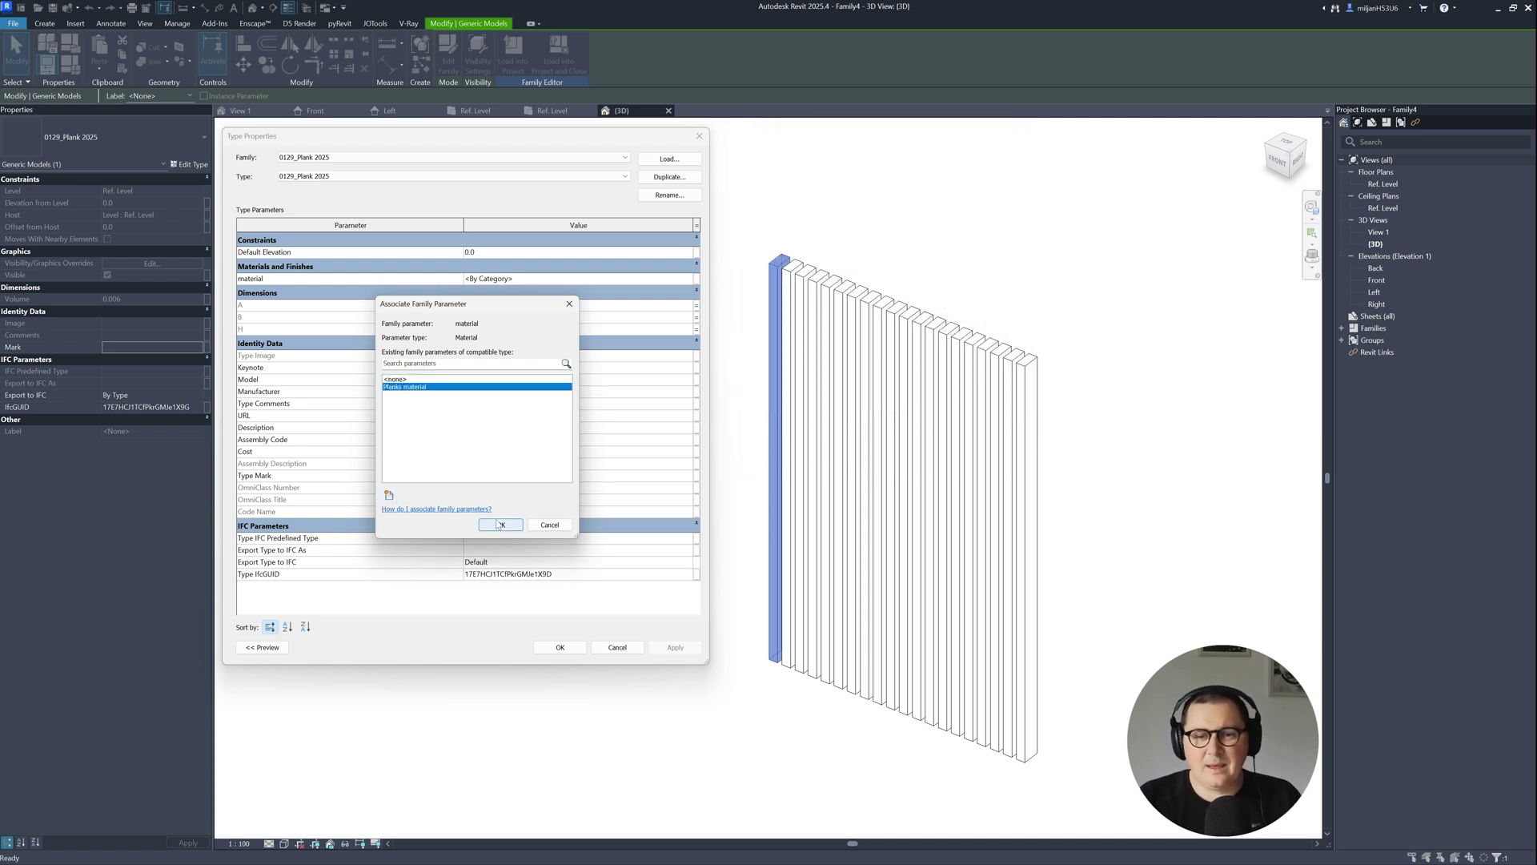
left_click(501, 524)
left_click(560, 647)
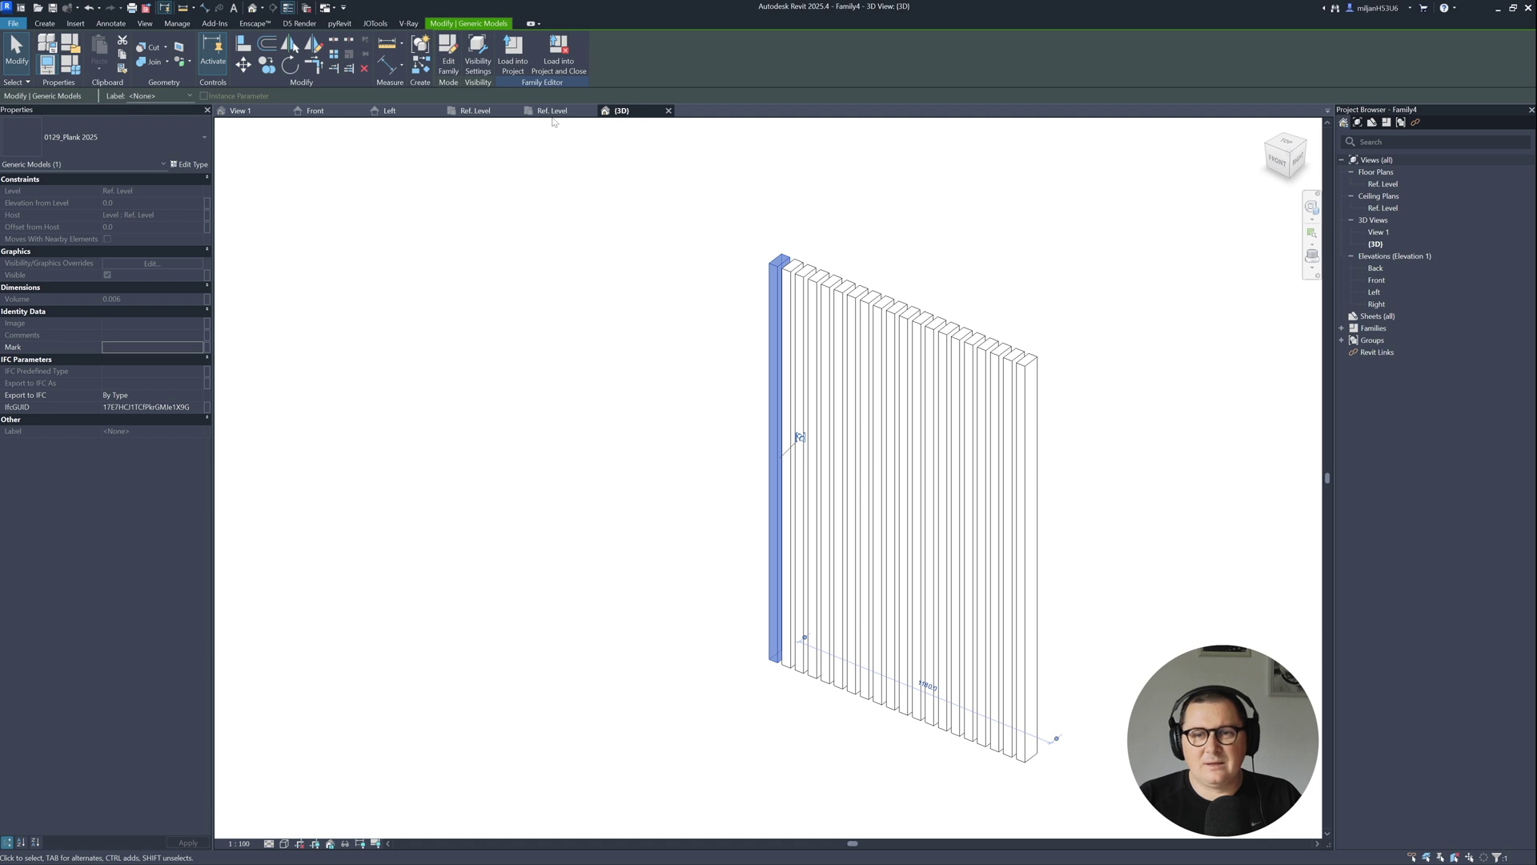
- Back in the Ref. Level plan, add a family type named 40 x 80
left_click(552, 110)
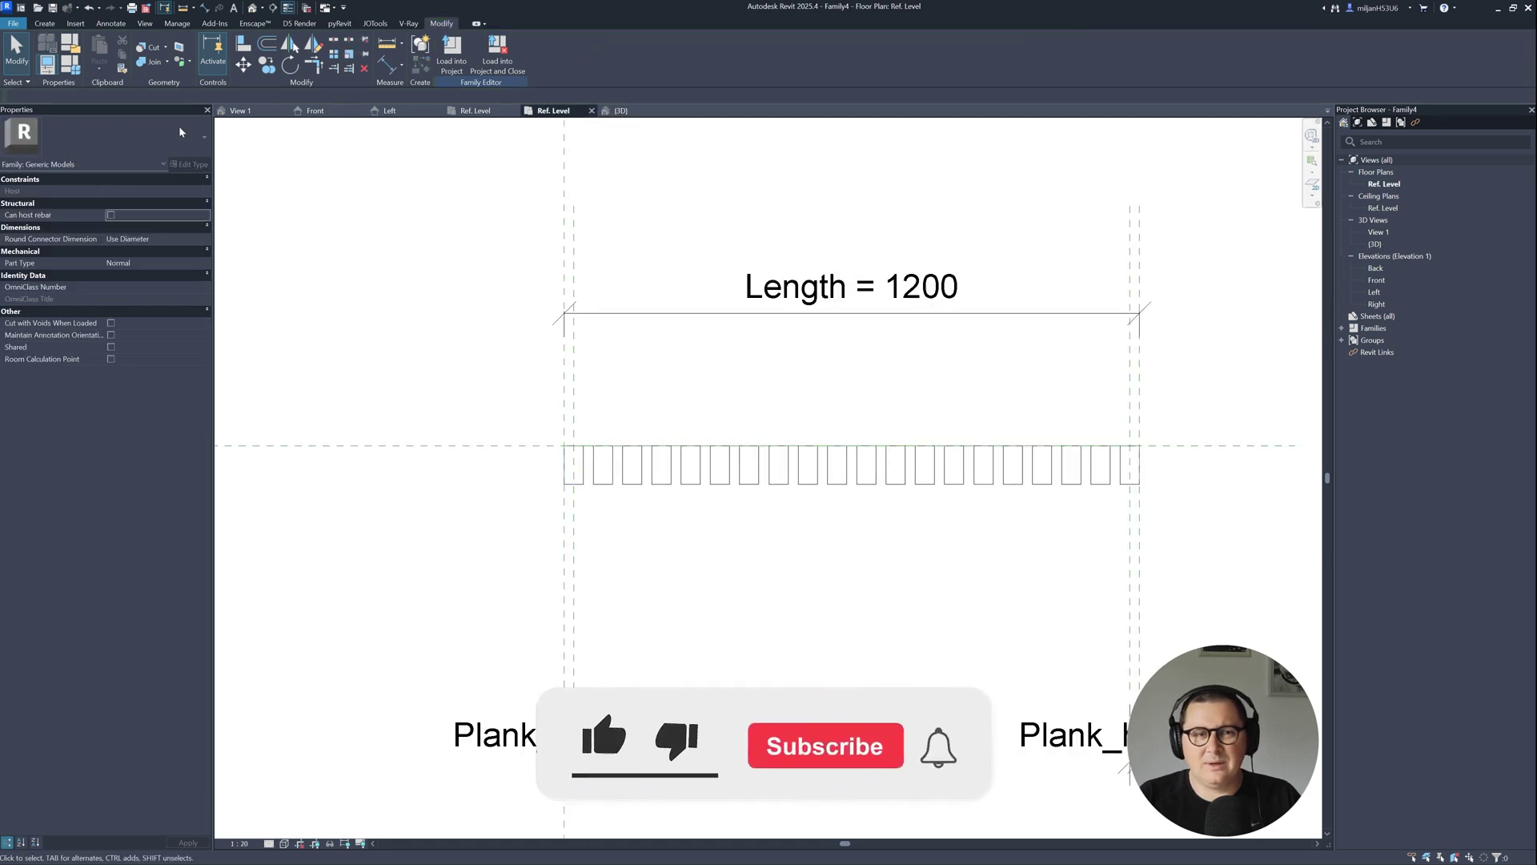
middle_click_drag(469, 336, 576, 353)
left_click(72, 72)
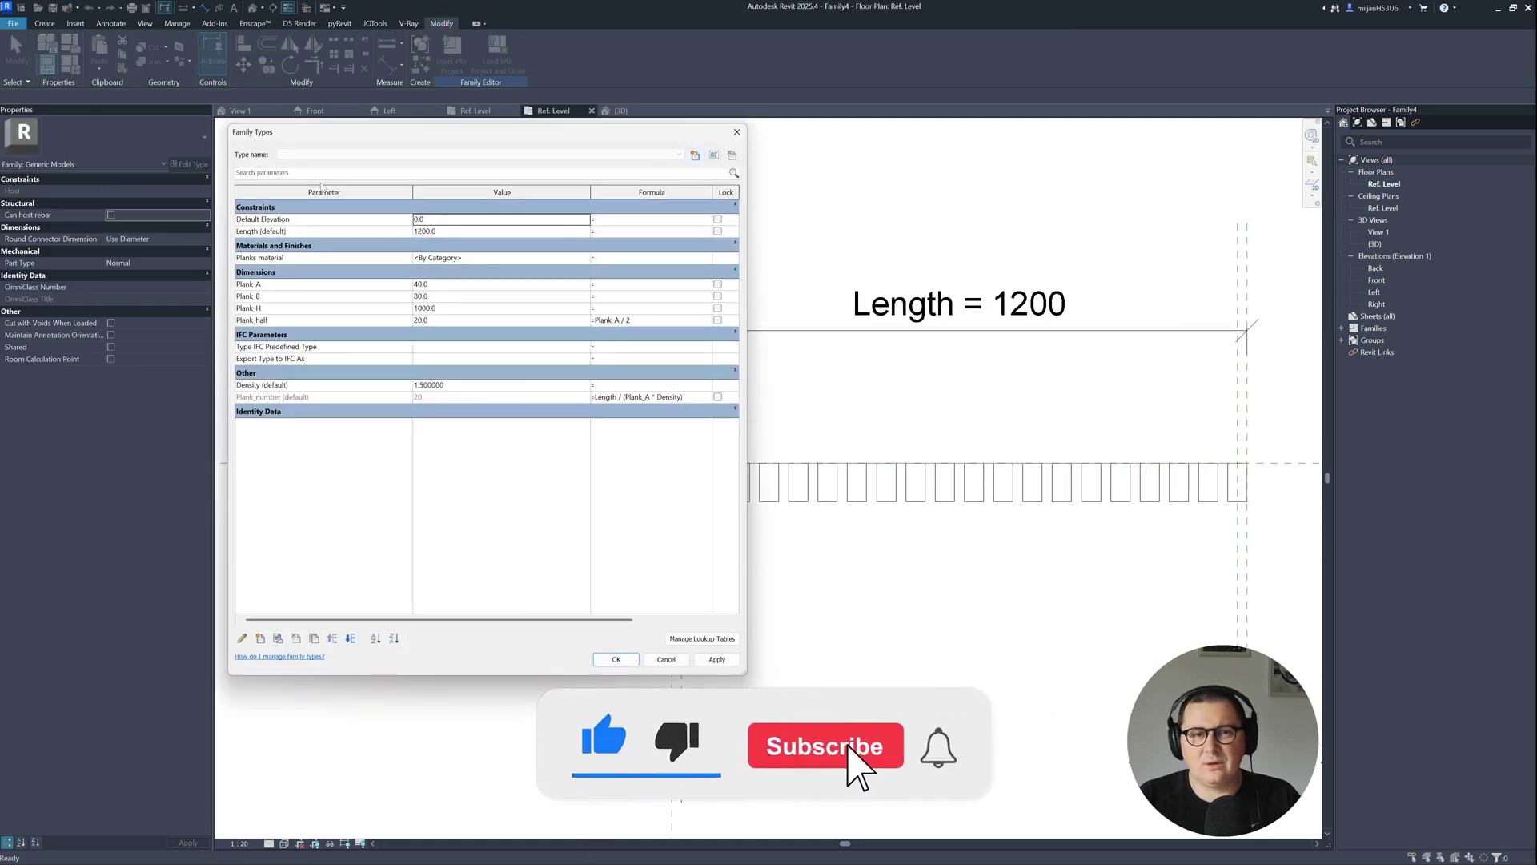
left_click(695, 155)
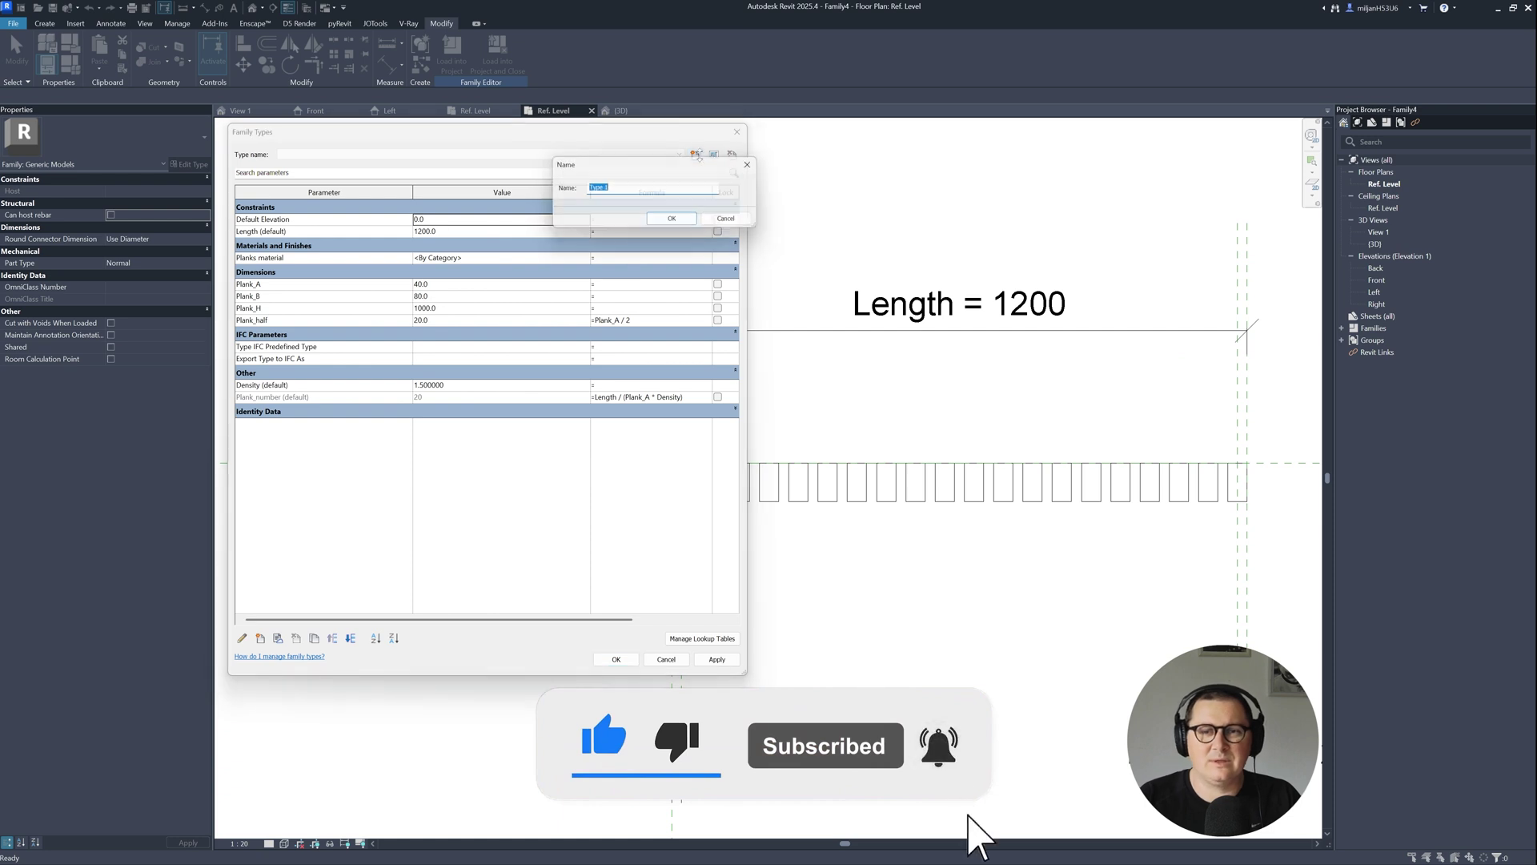
type("40 x 80")
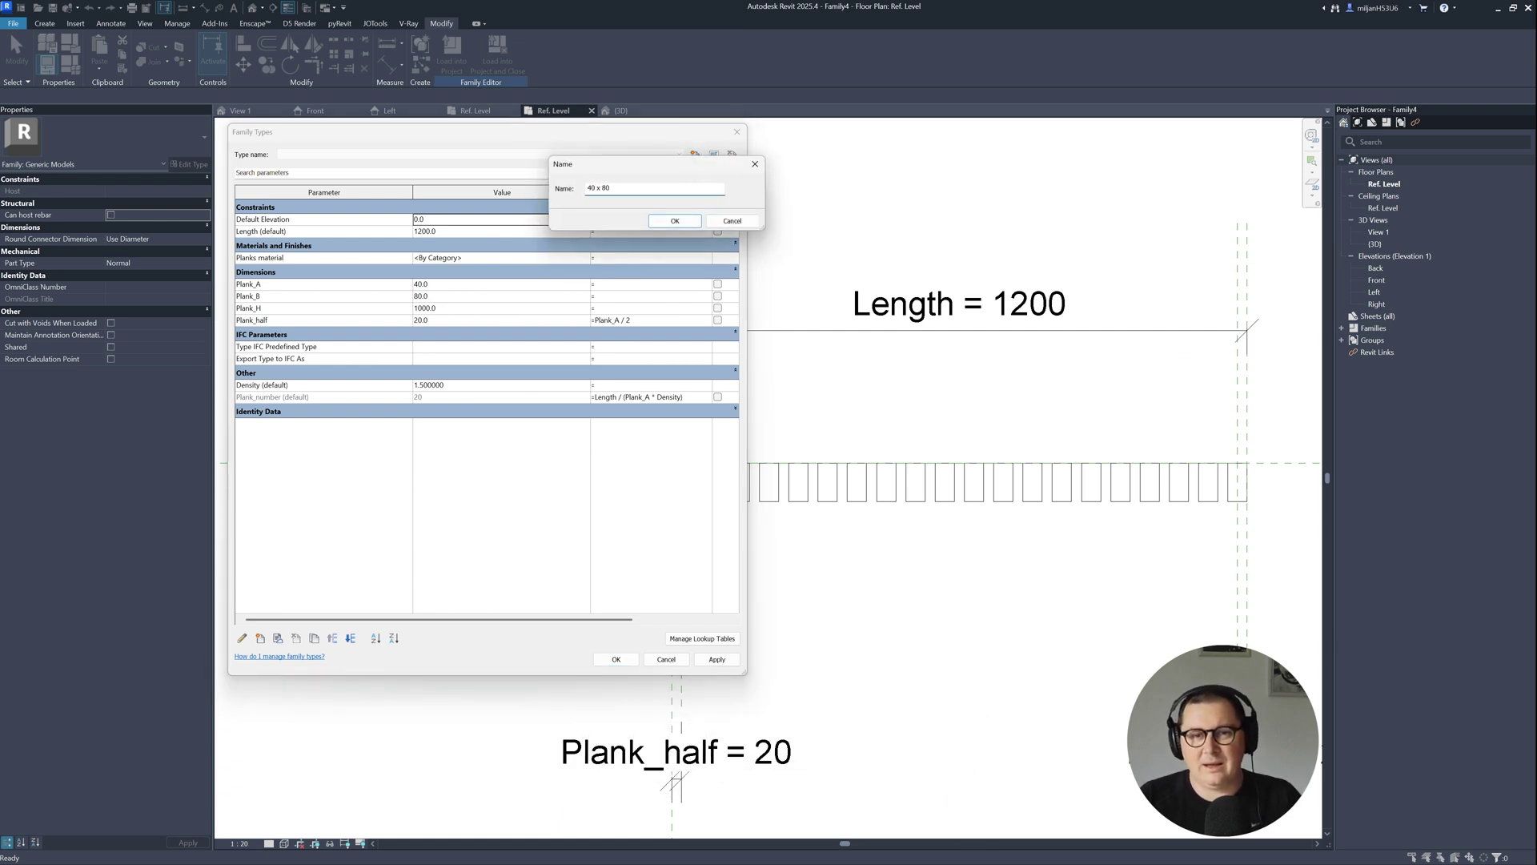
key("Return")
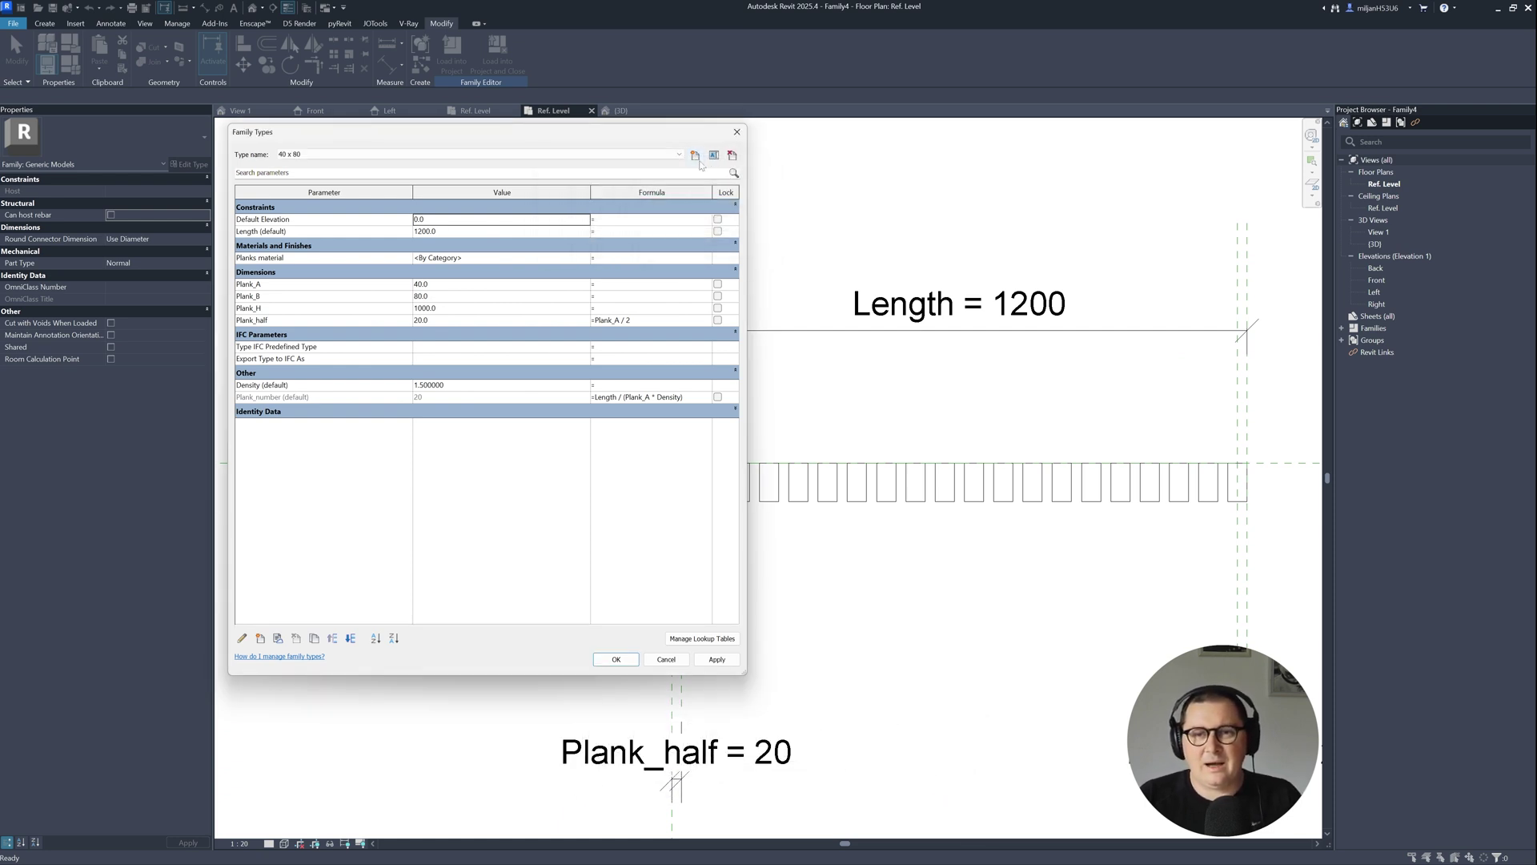
- Add a 30 x 60 type with Plank_A 30 and Plank_B 60
left_click(695, 156)
type("30")
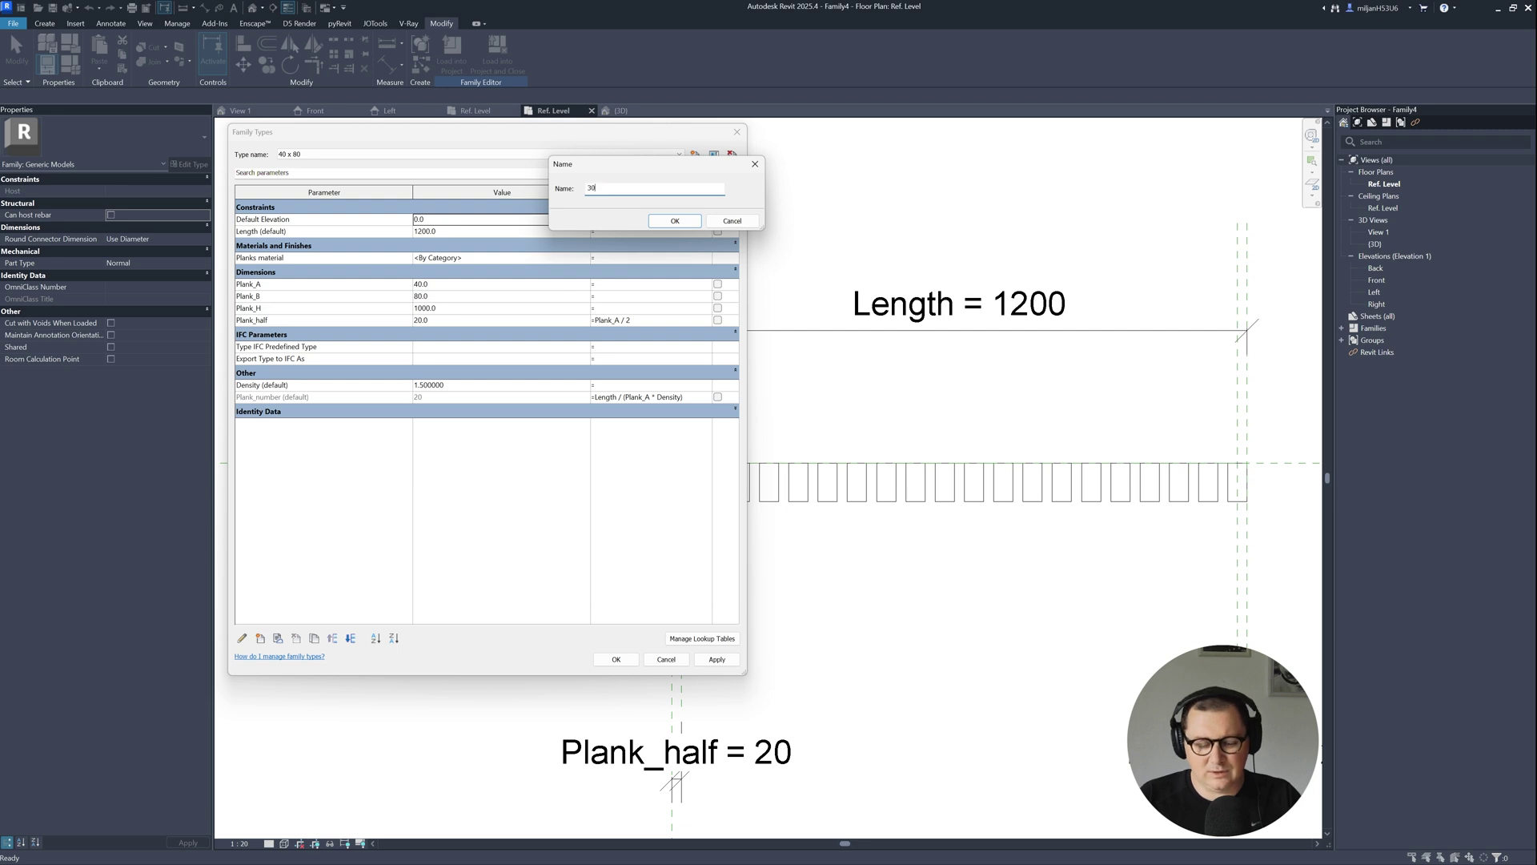
type(" x 60")
key("Return")
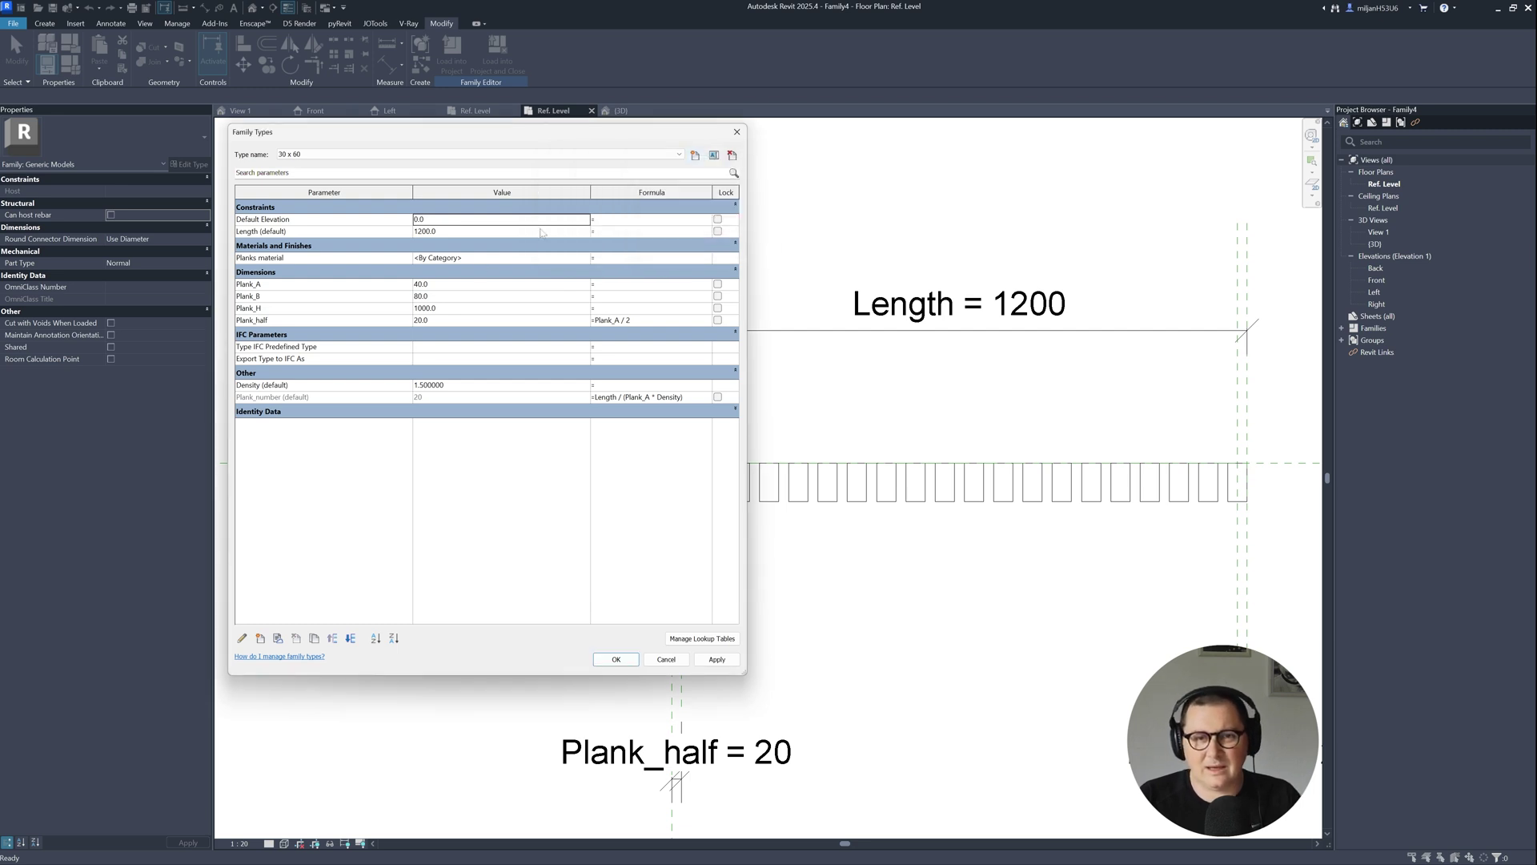
left_click(441, 288)
type("30")
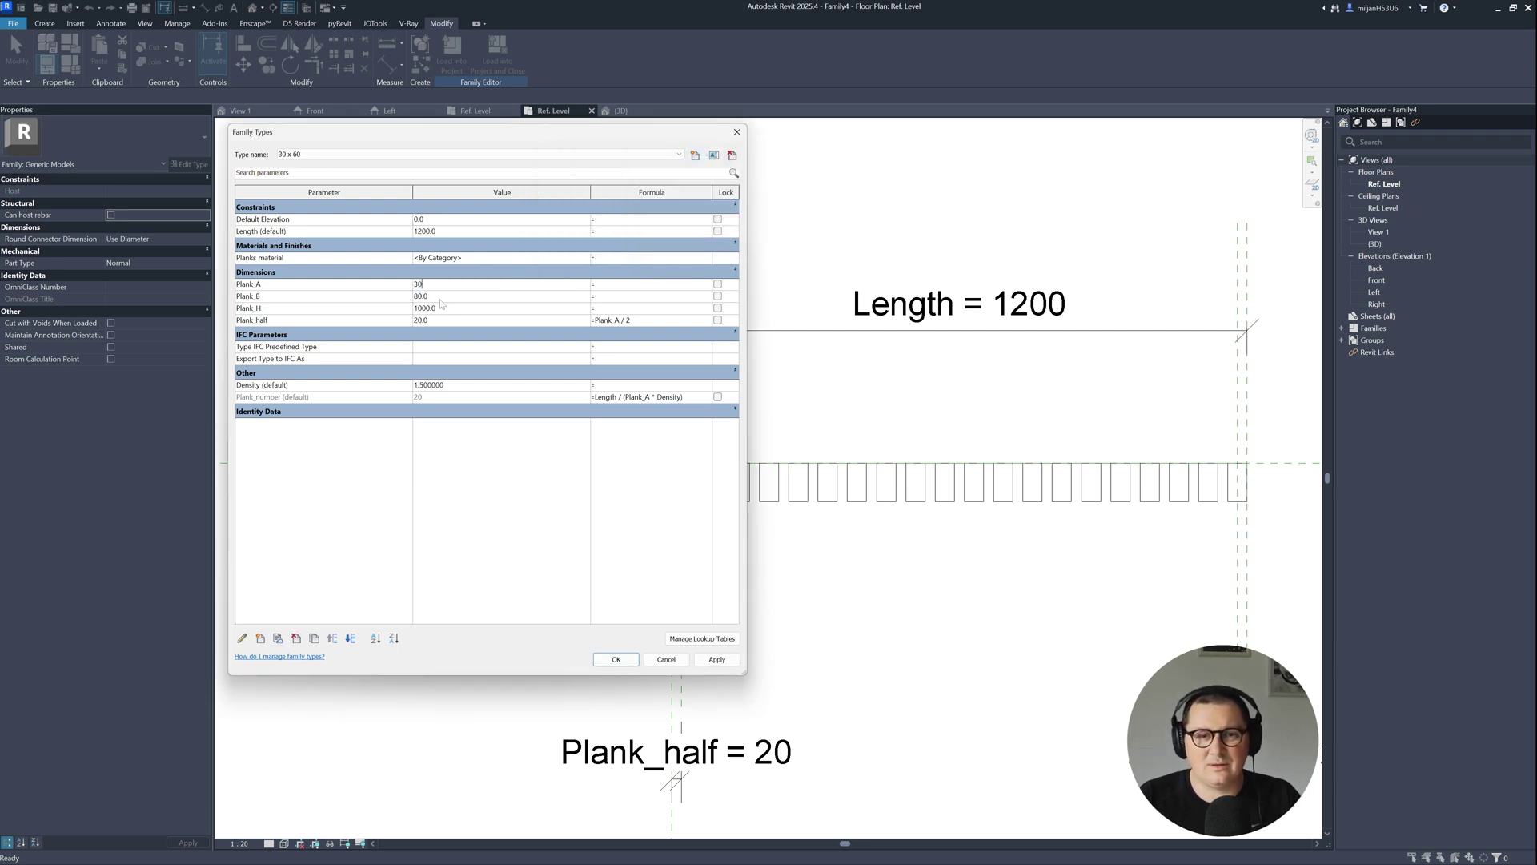
key("Tab")
type("60")
left_click(513, 475)
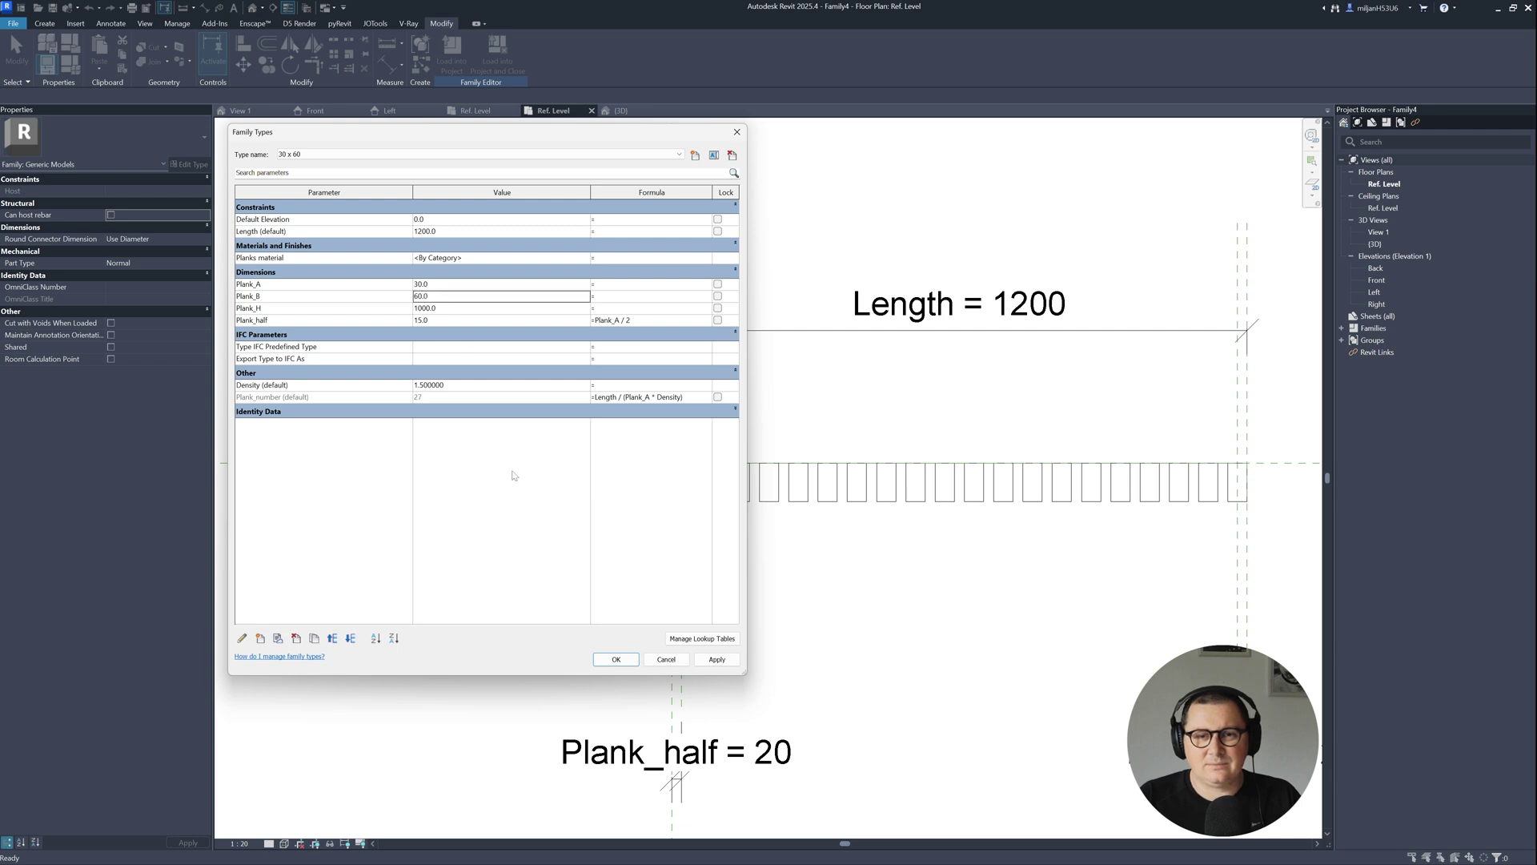
left_click(717, 659)
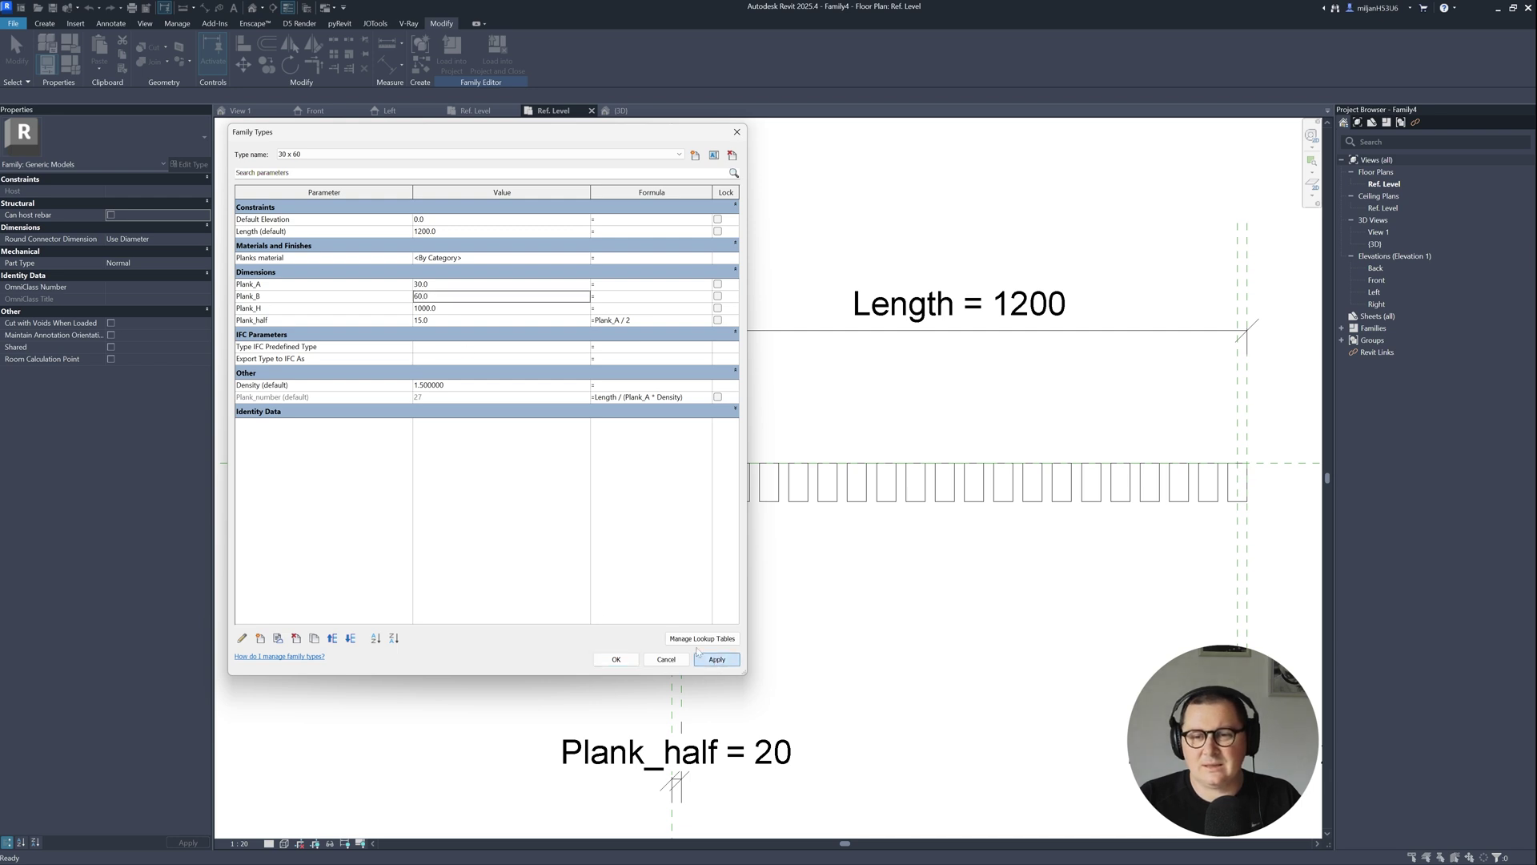
- Set Density to 2, apply it, and close Family Types
left_click(422, 386)
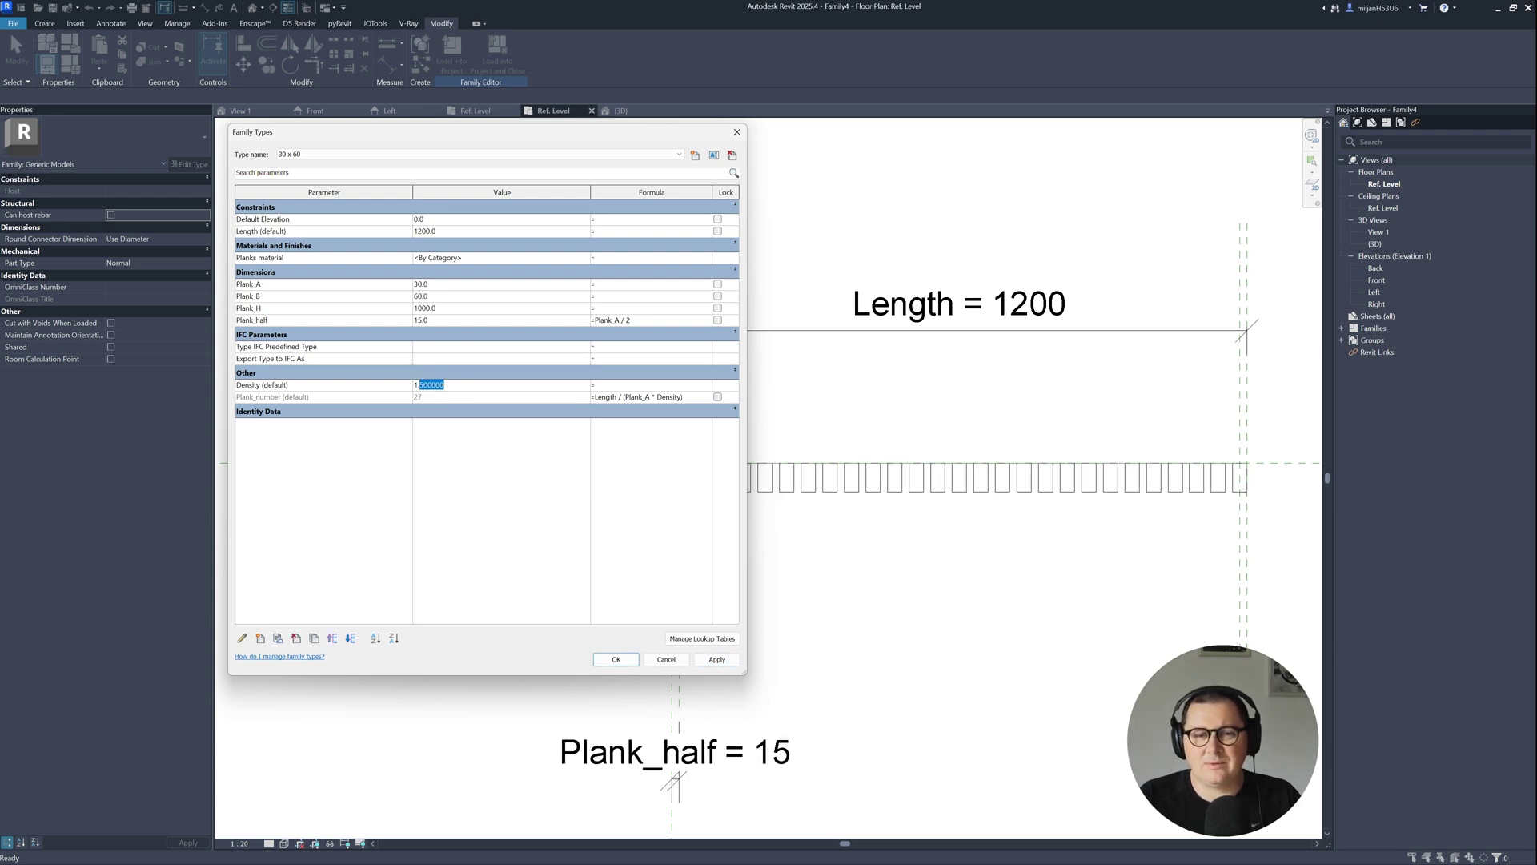
type("2")
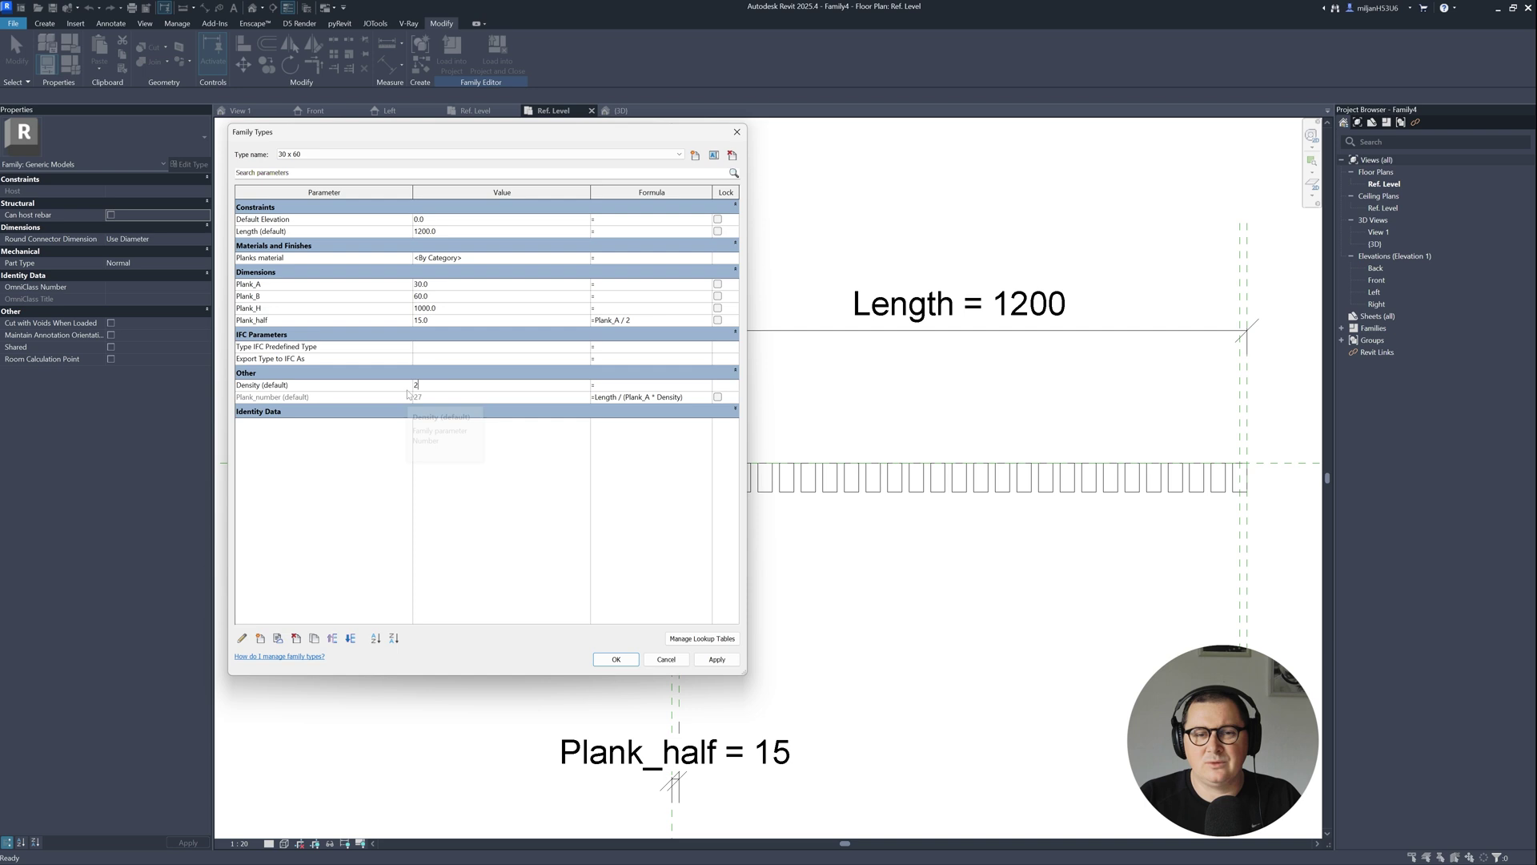
left_click(716, 659)
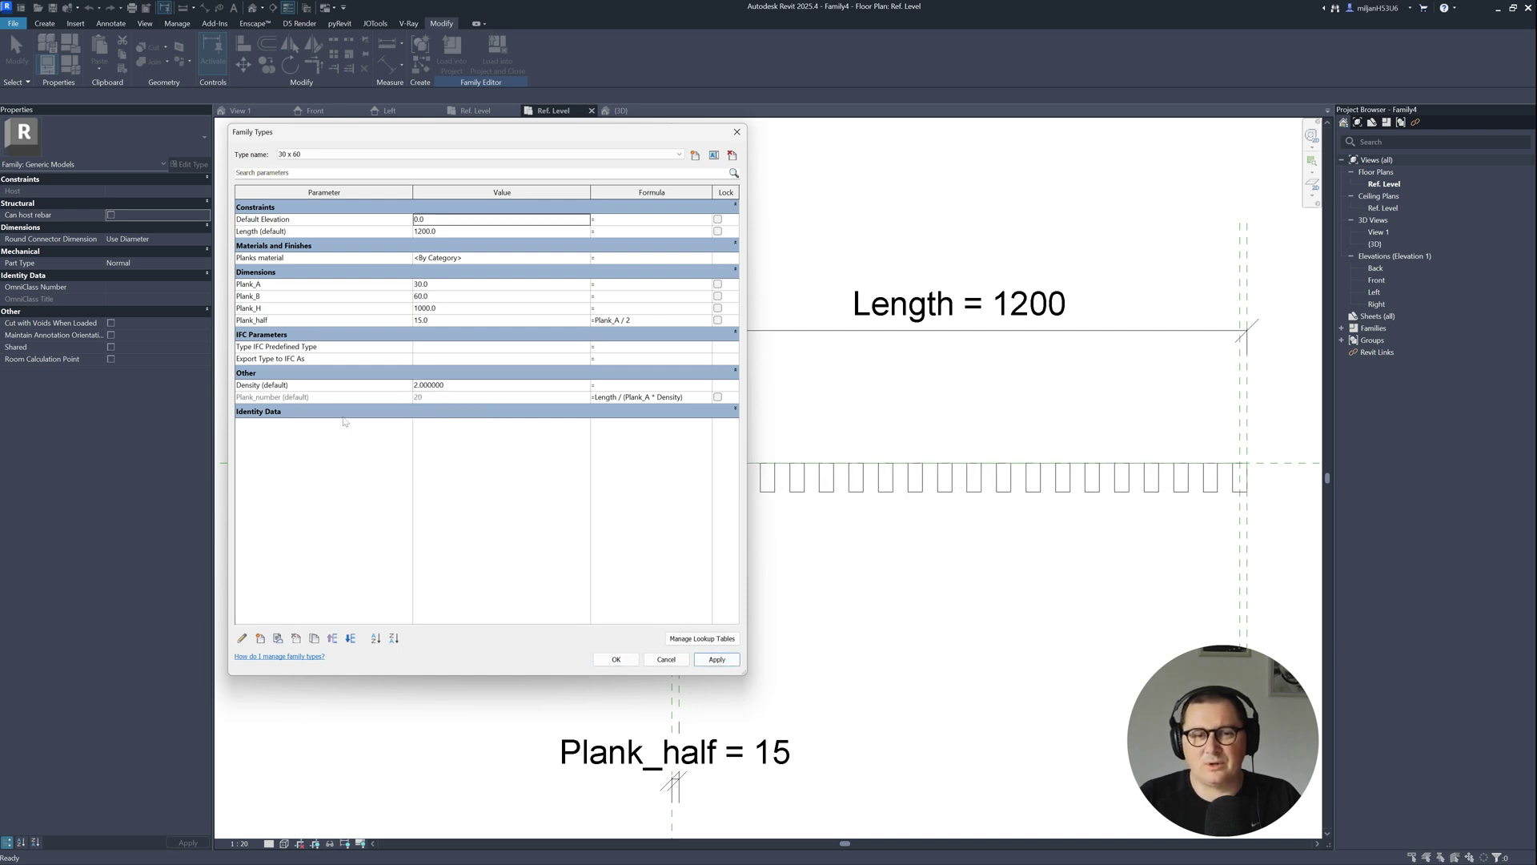
left_click(614, 660)
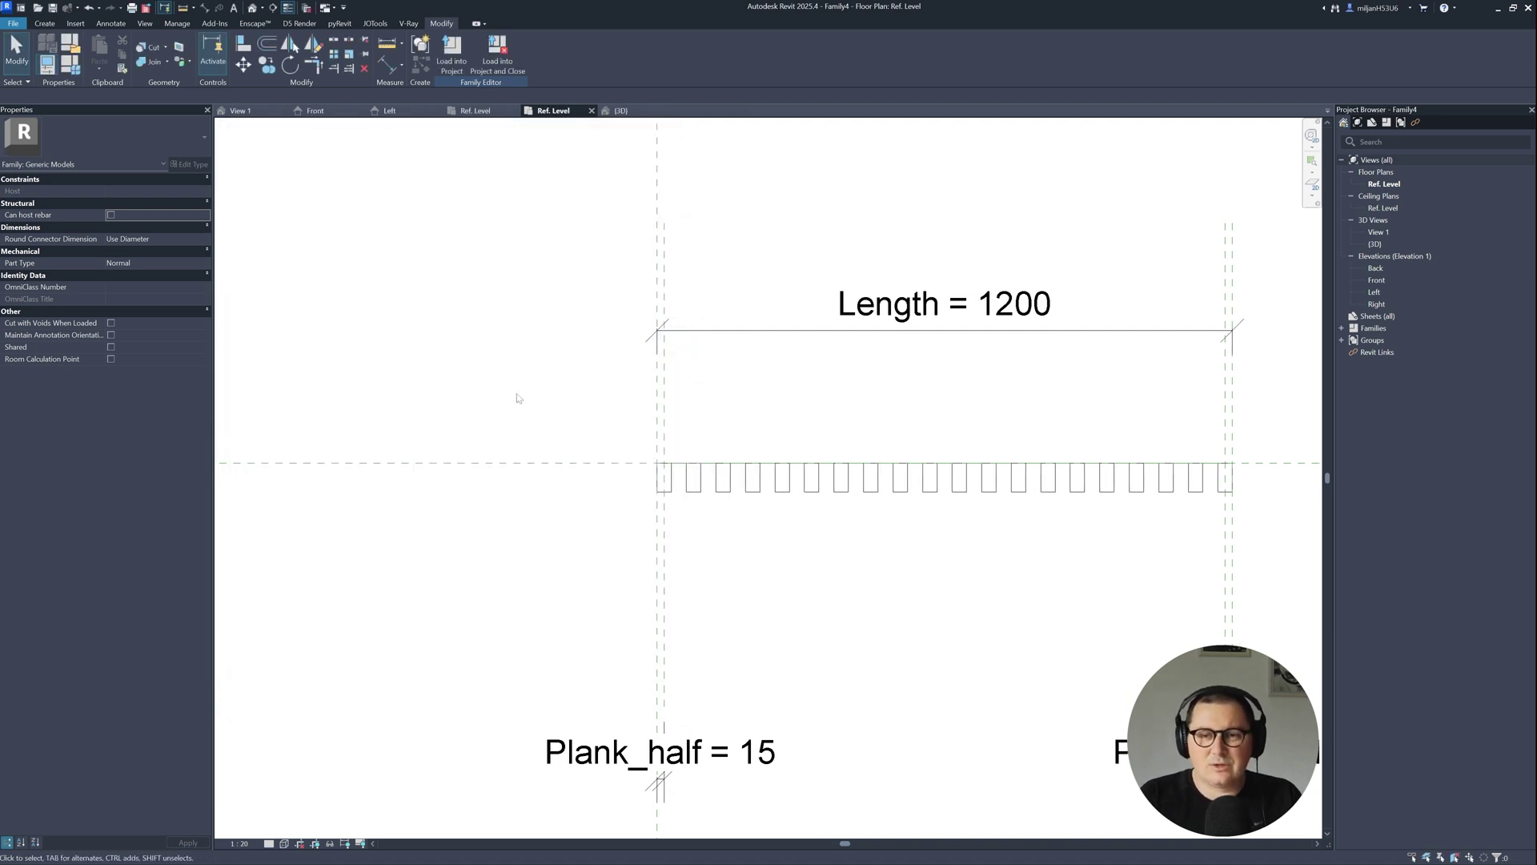
- Save the family as 0129_Planks 2025.rfa
key("ctrl+s")
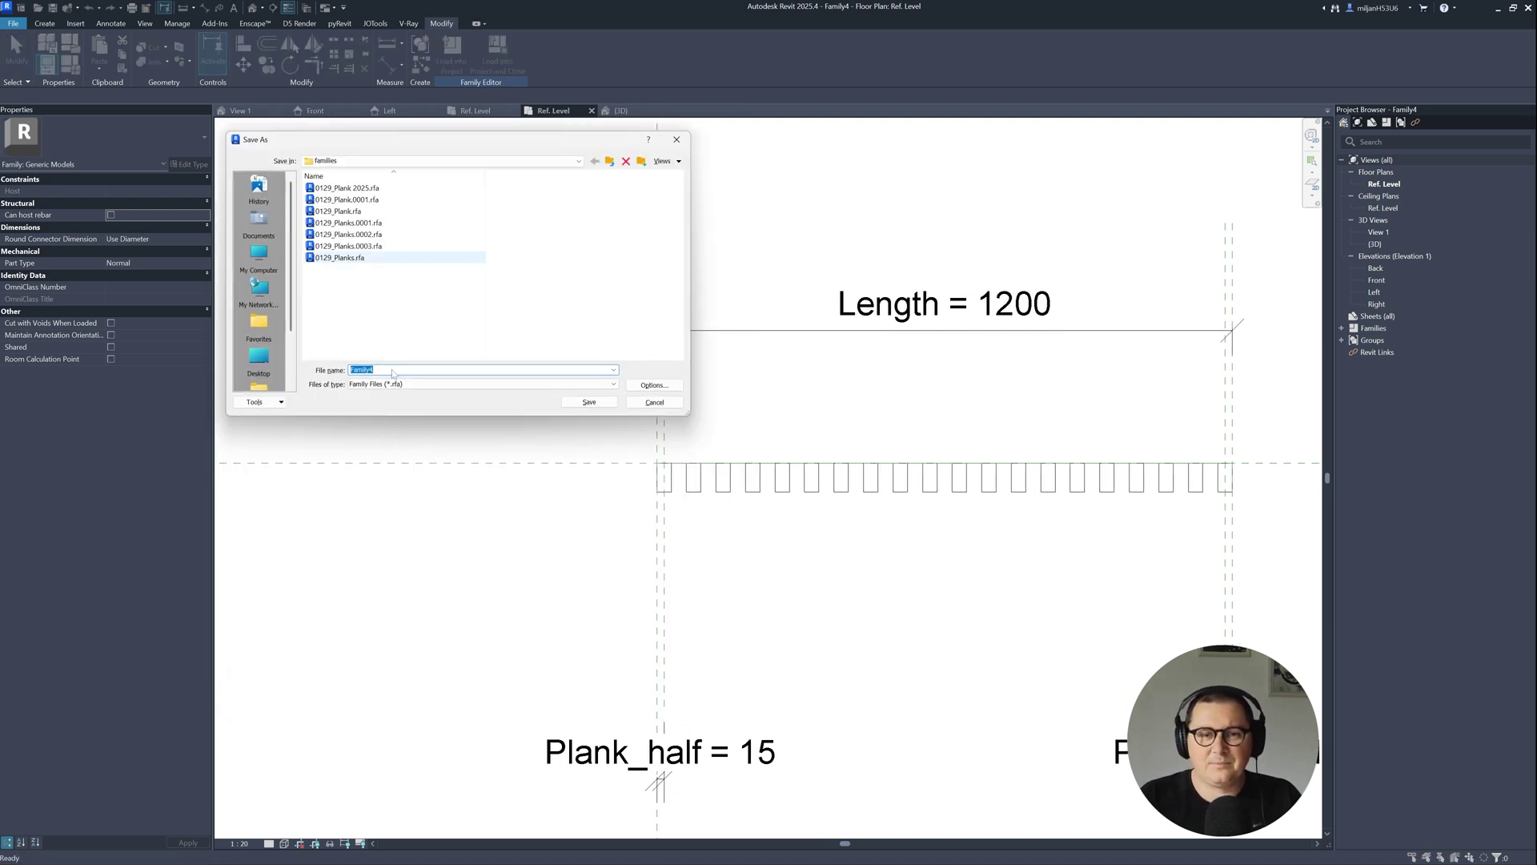
left_click(391, 369)
type("2025.rfa")
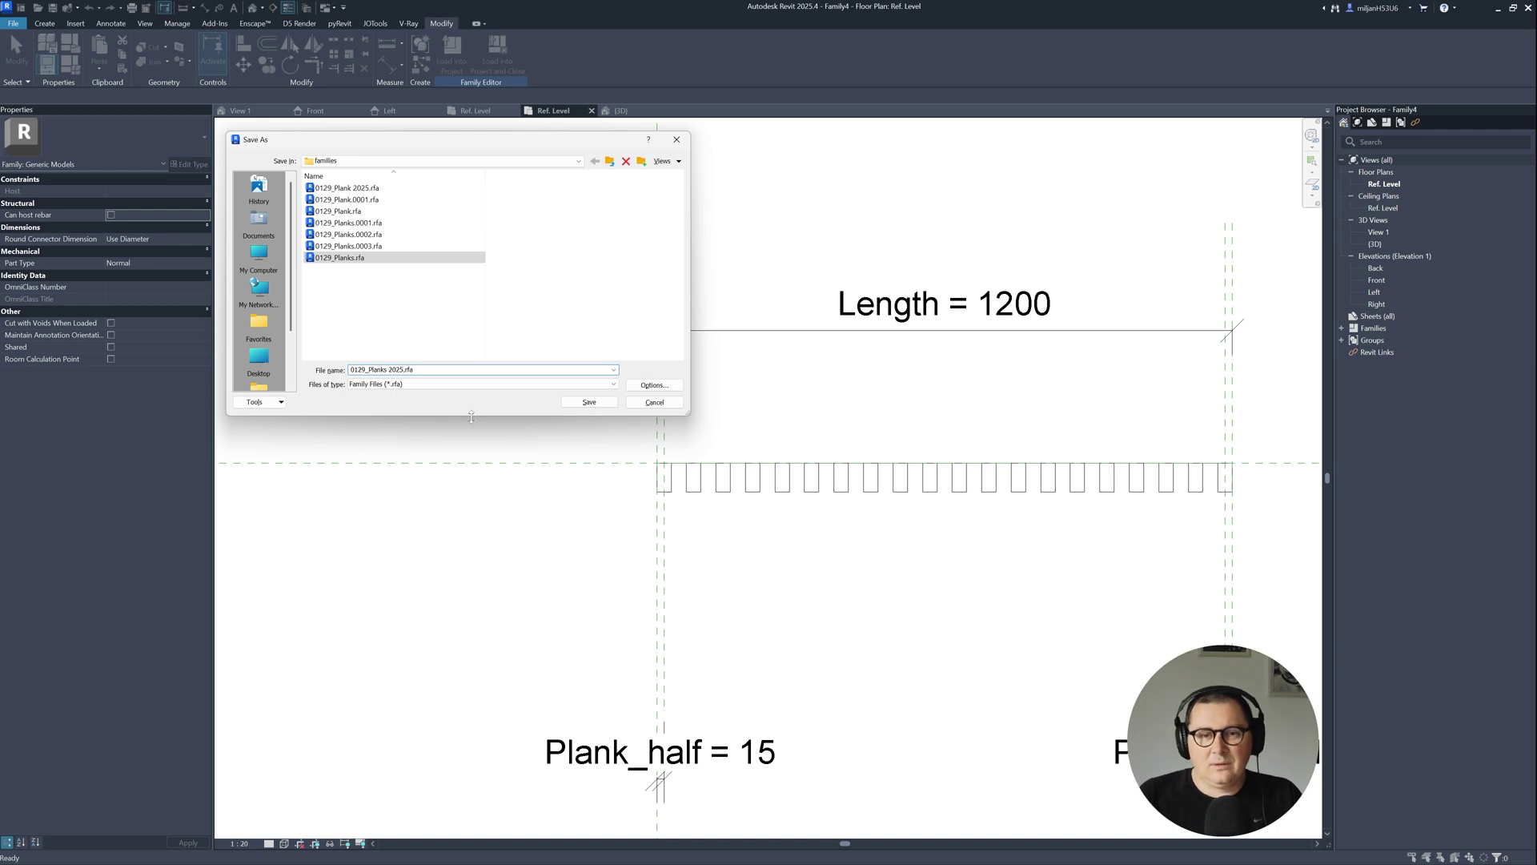
left_click(589, 402)
- Create a new project
left_click(13, 24)
mouse_move(79, 72)
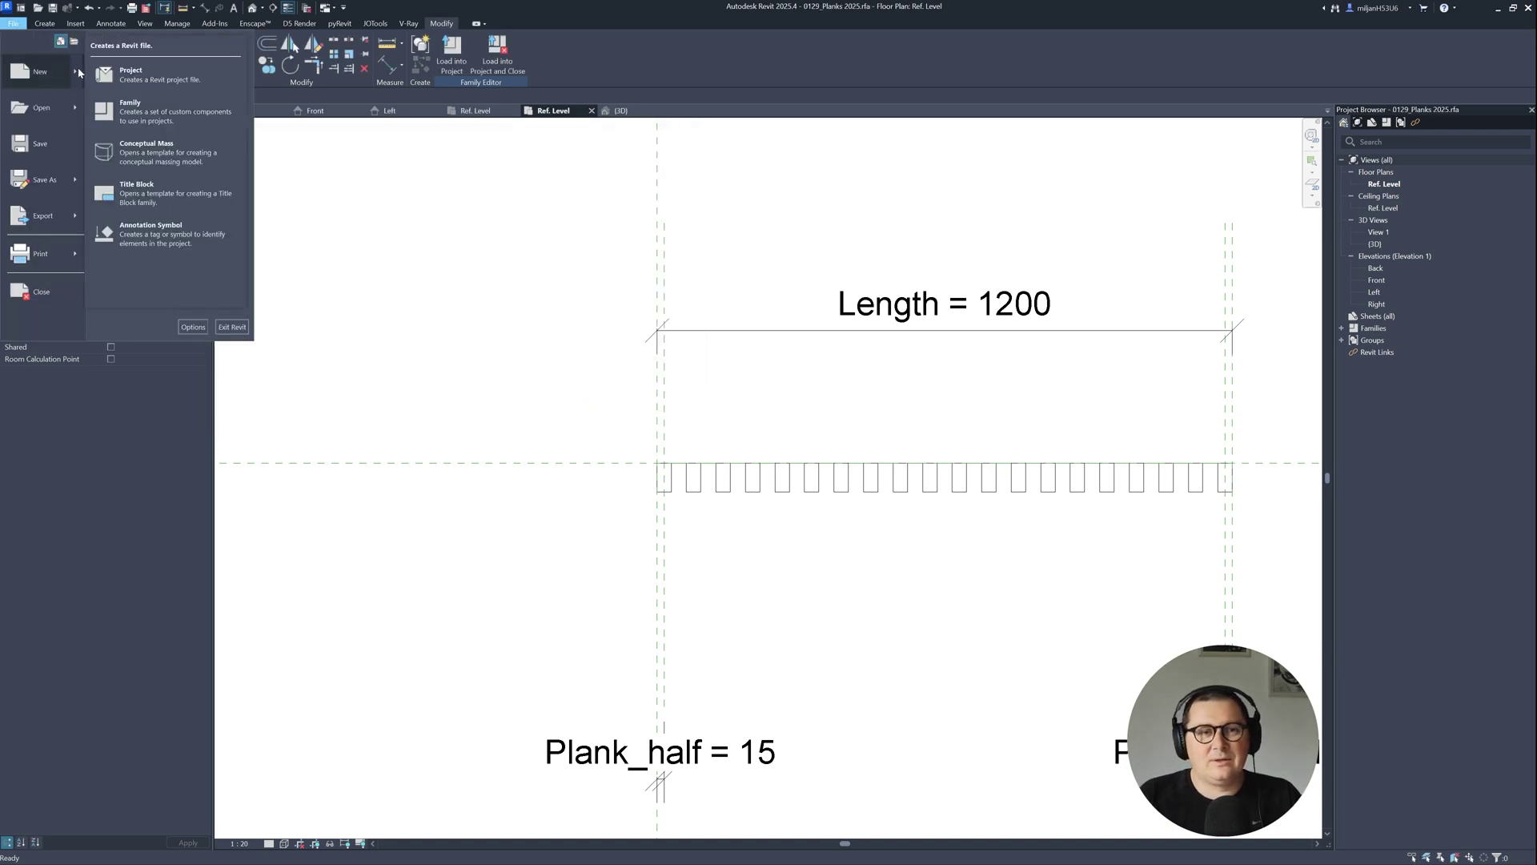
left_click(131, 73)
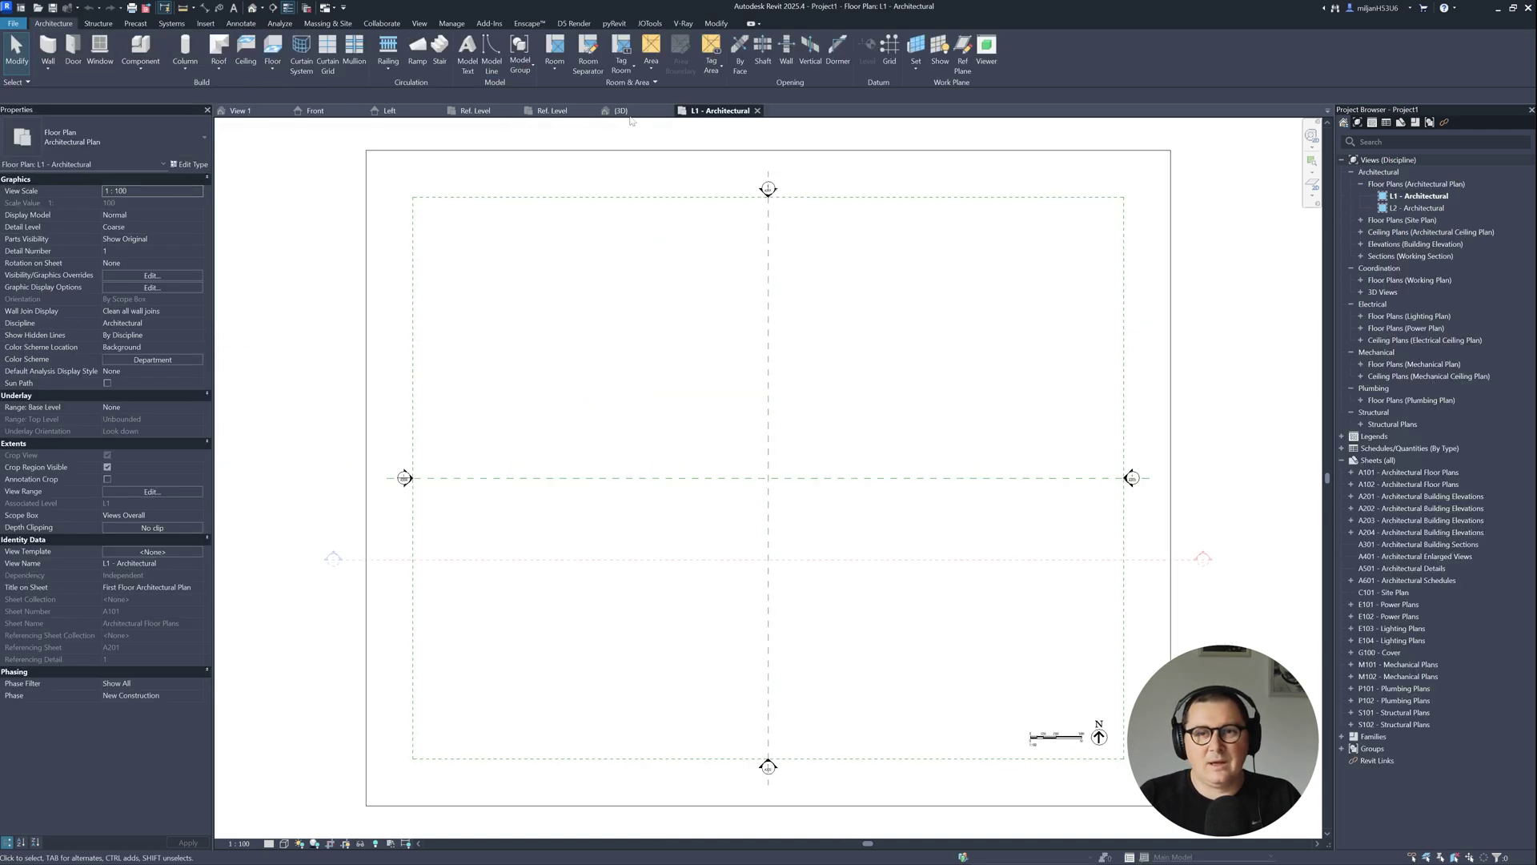
left_click(624, 112)
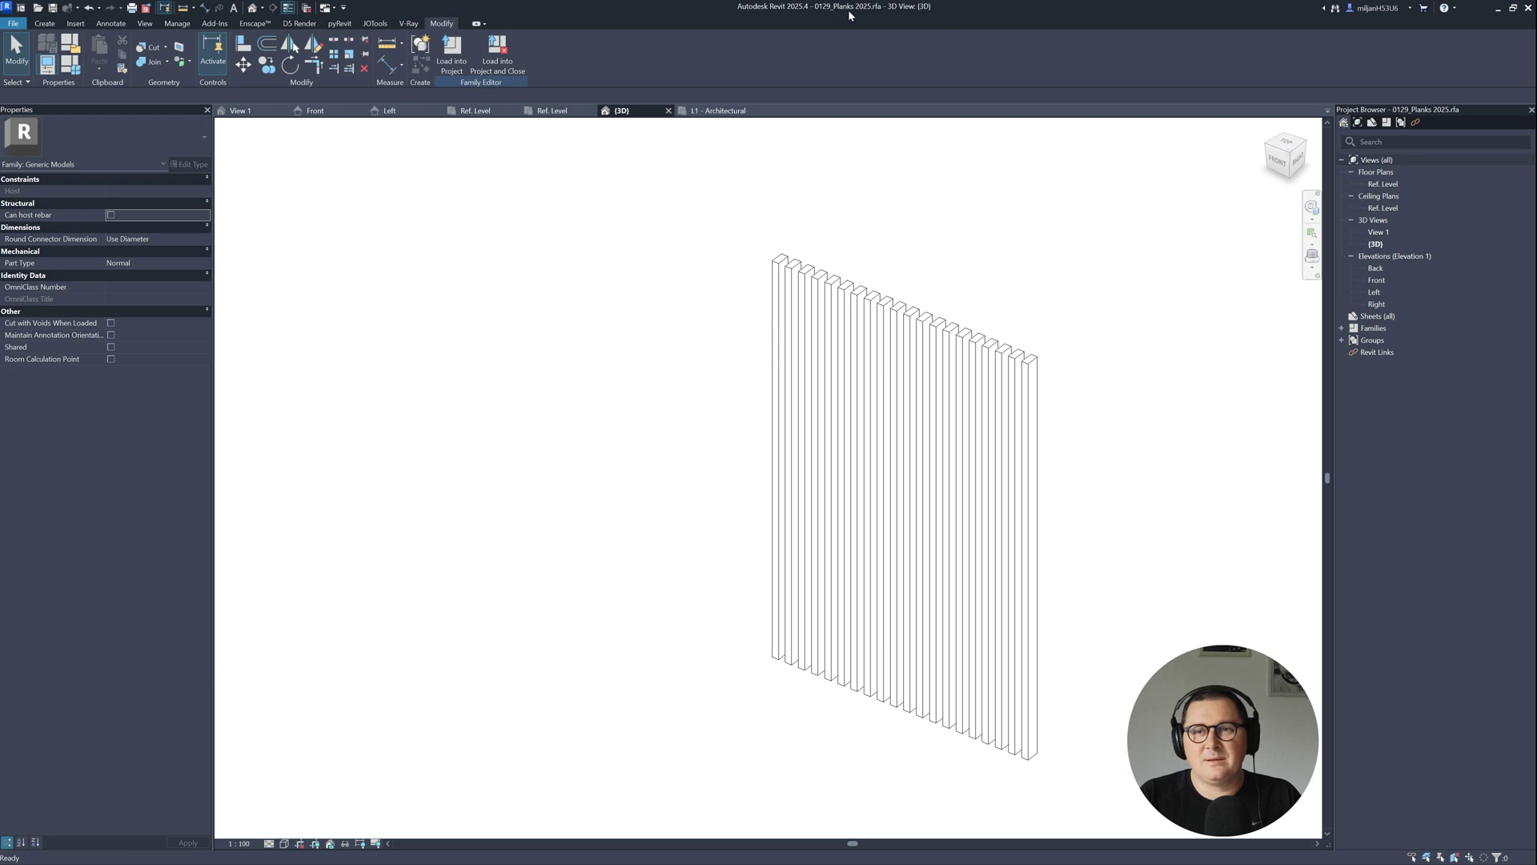
- Load the plank family into Project1
left_click(474, 55)
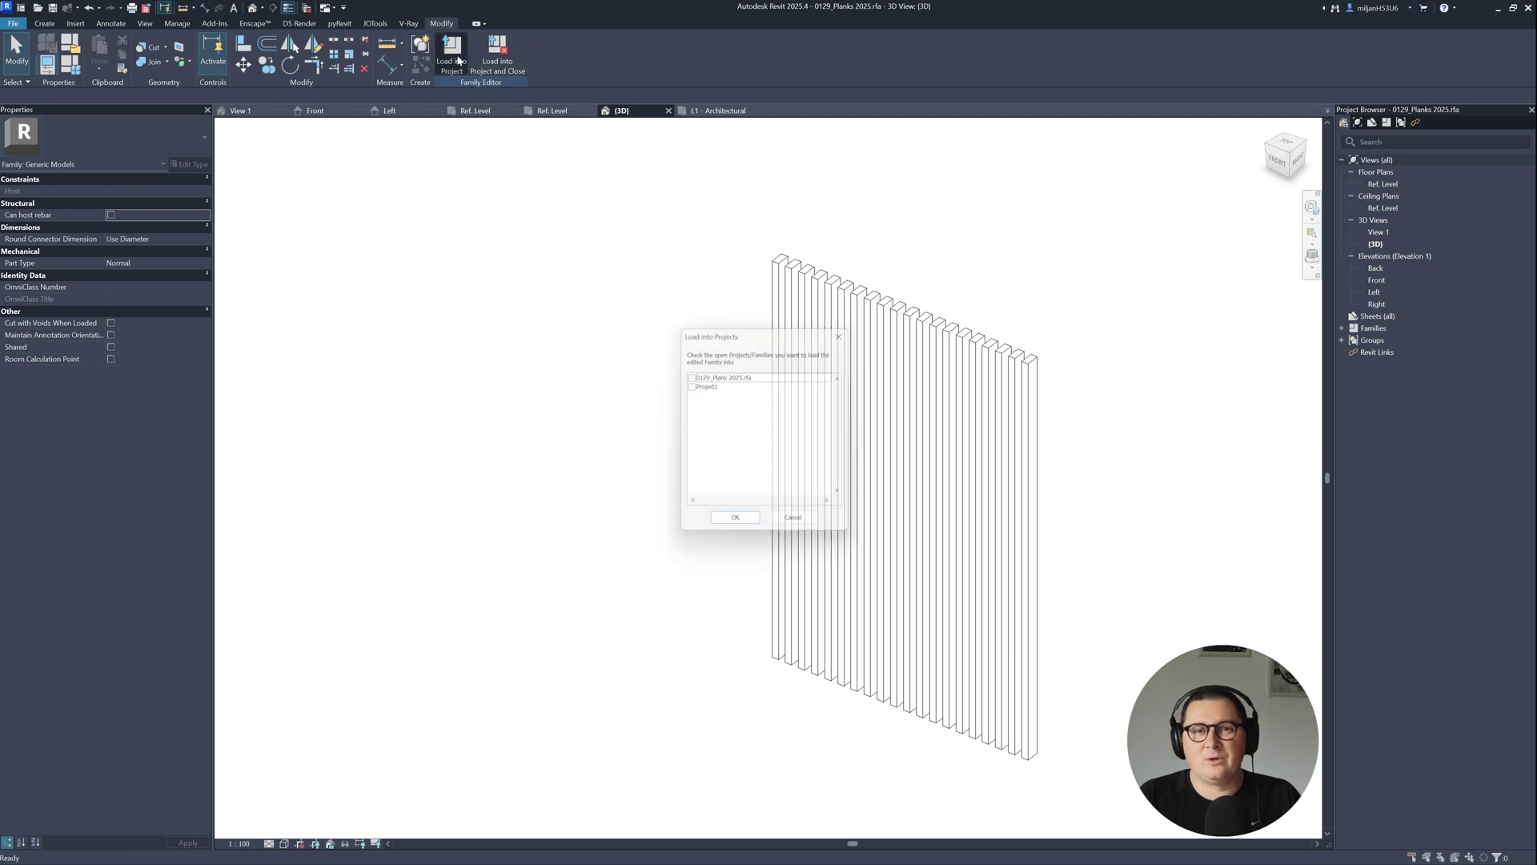
left_click(688, 385)
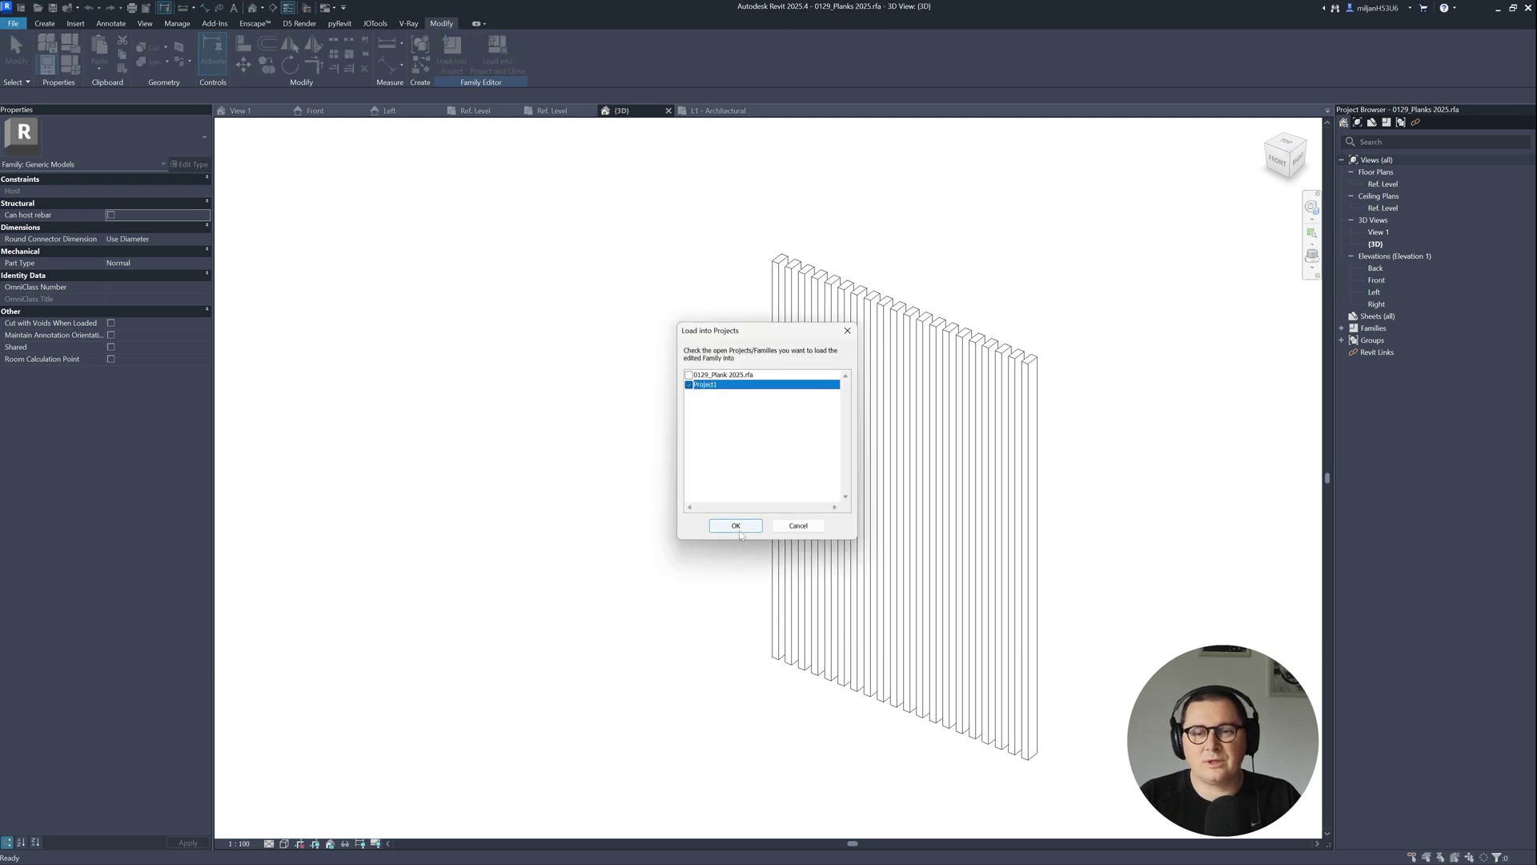
left_click(738, 528)
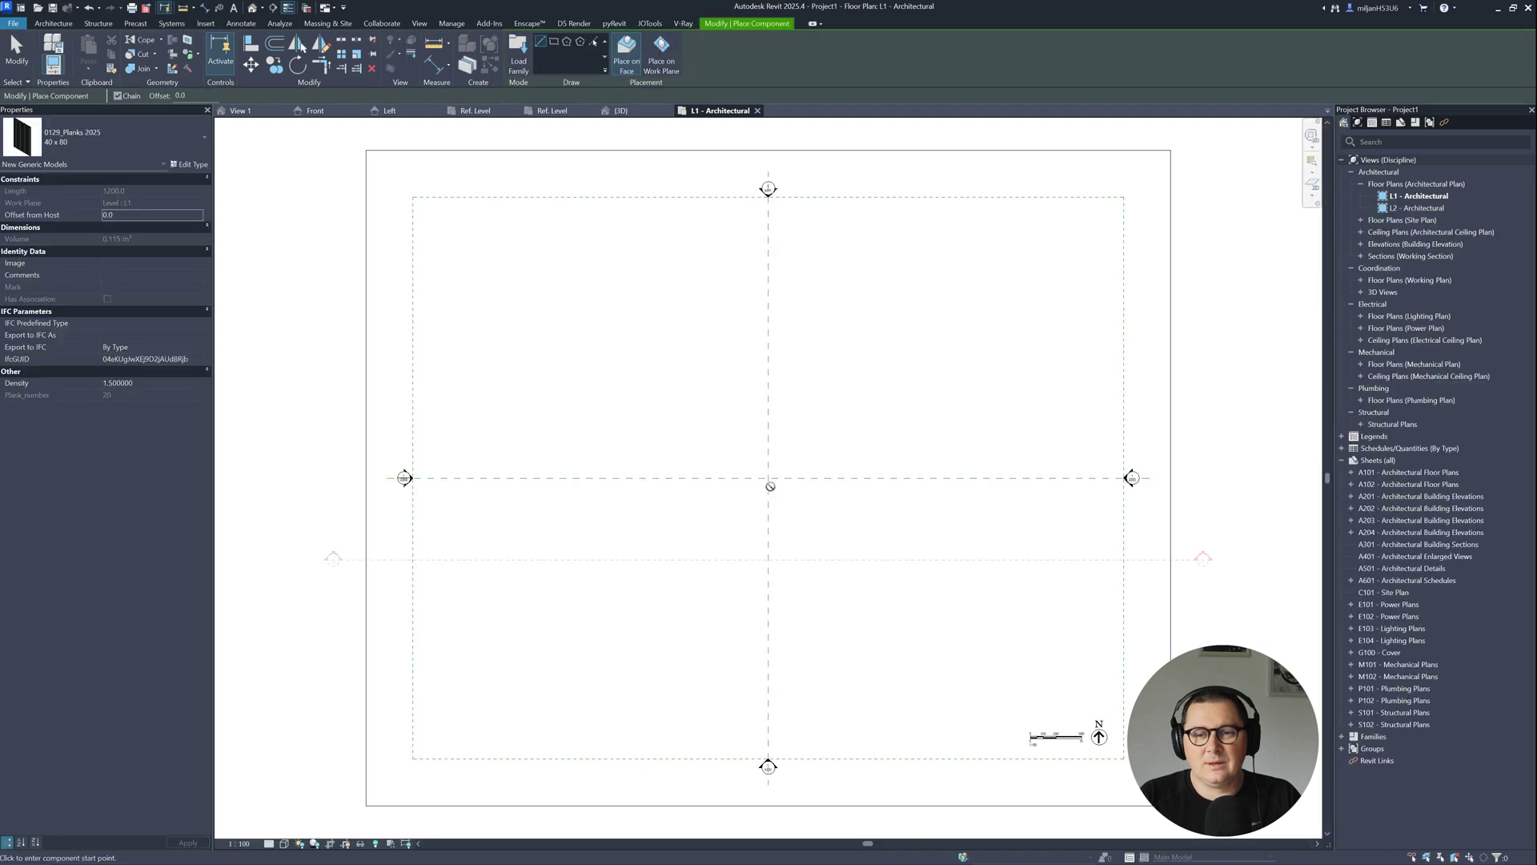
- Place a plank row on the work plane along the horizontal reference plane
scroll(1033, 728, "up", 3)
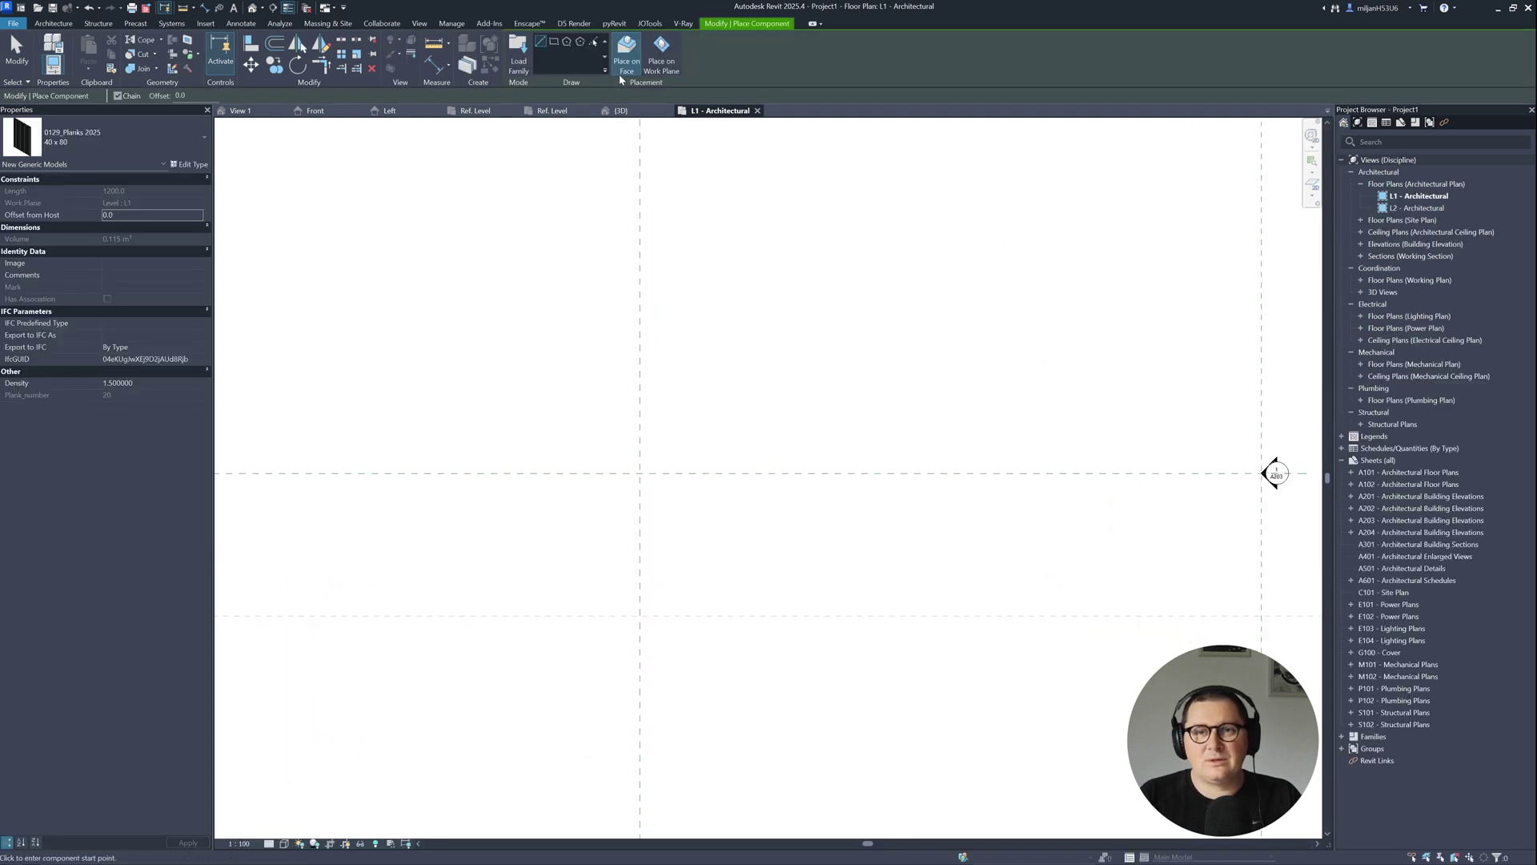
left_click(664, 60)
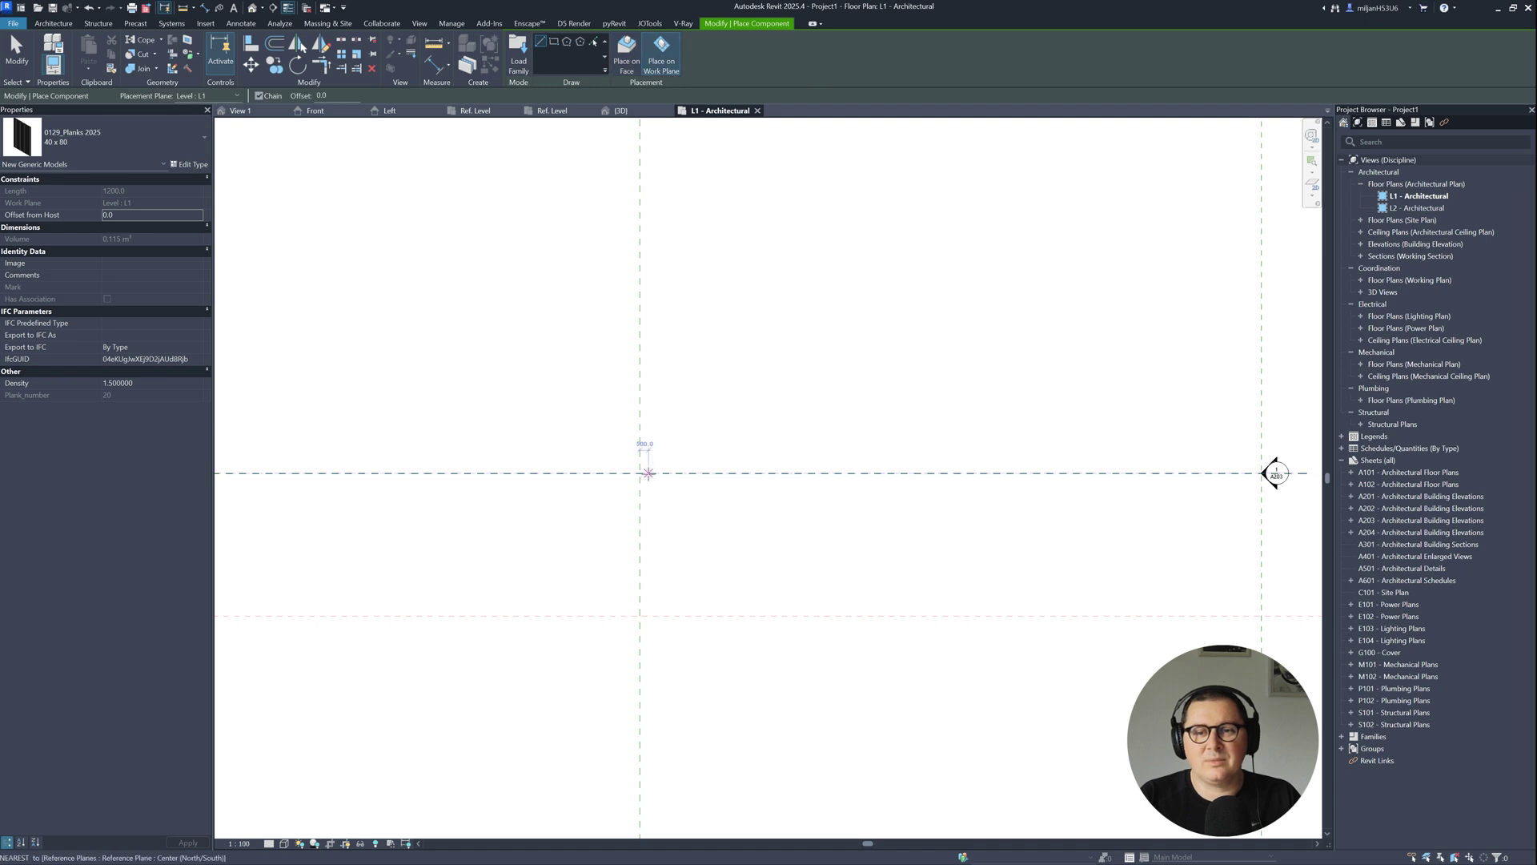
left_click(640, 473)
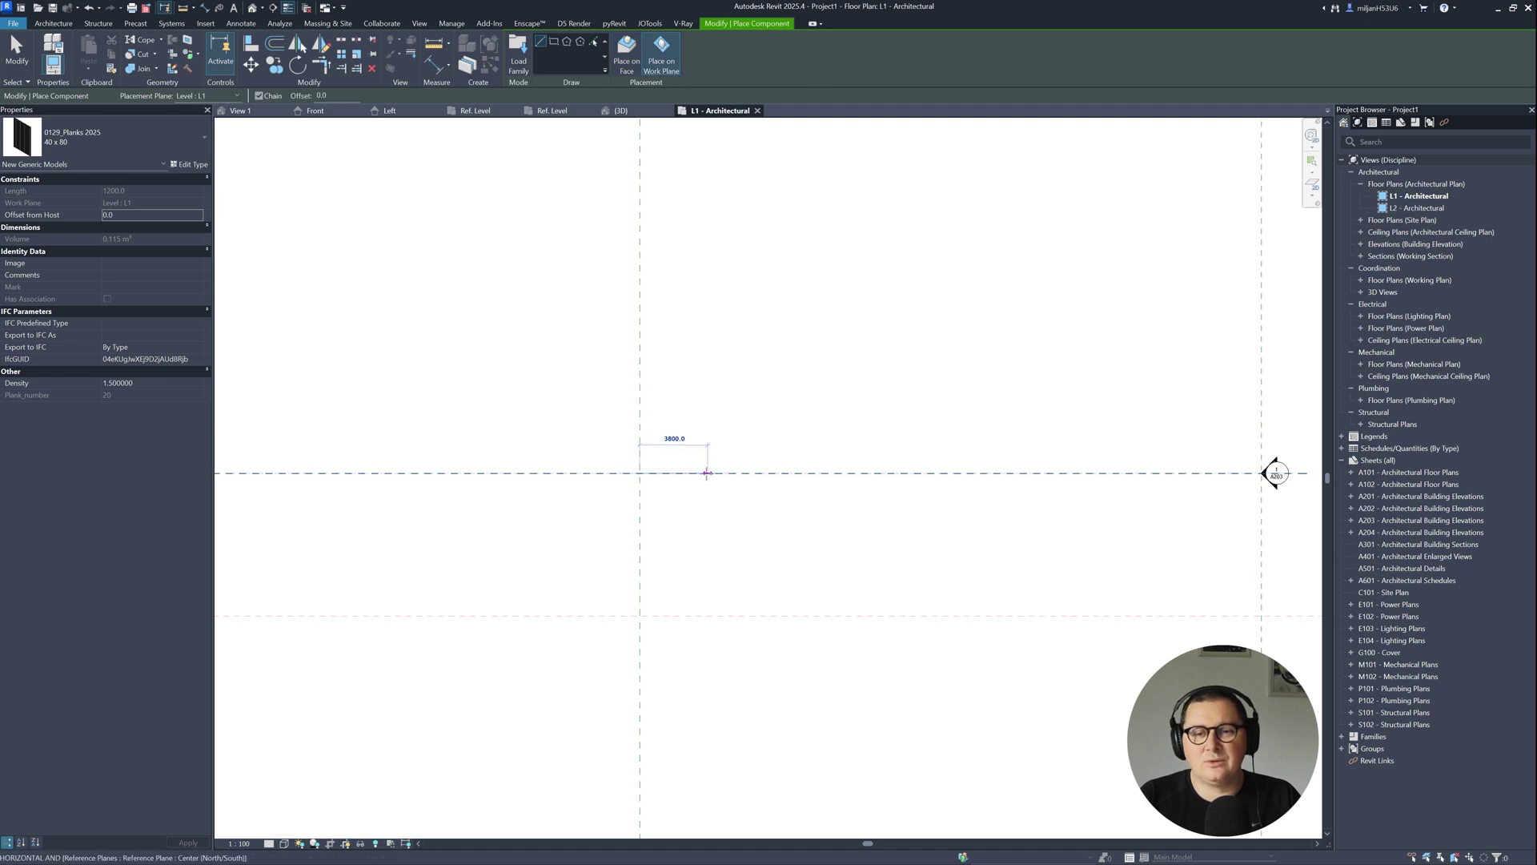
left_click(679, 474)
scroll(679, 473, "up", 3)
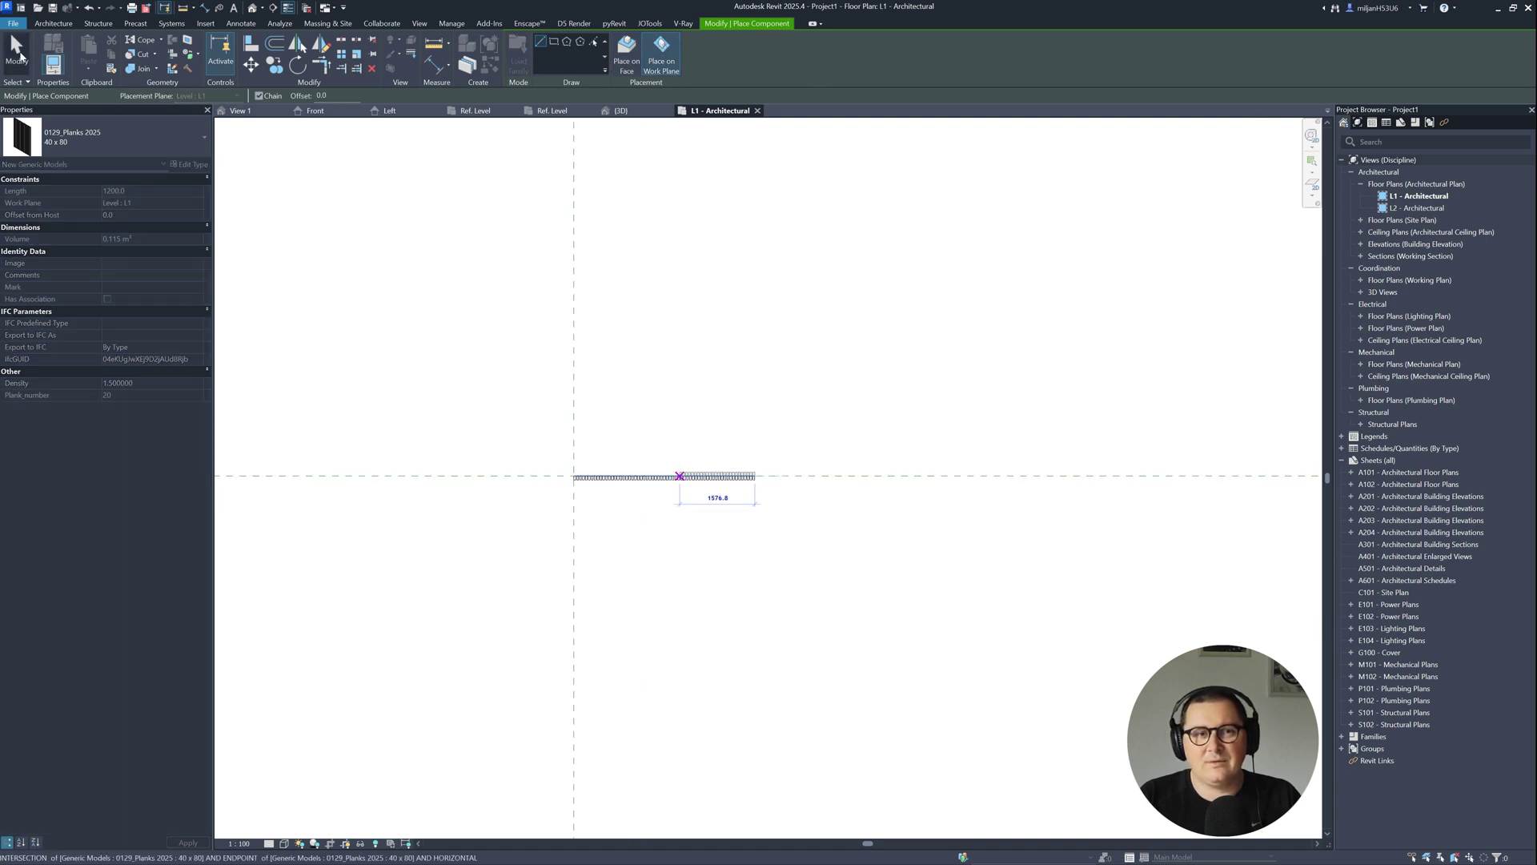
key("Escape")
key("Escape")
scroll(641, 472, "up", 4)
- Switch the placed plank row to the 30 x 60 type with Density 2
left_click(641, 478)
middle_click_drag(641, 478, 710, 379)
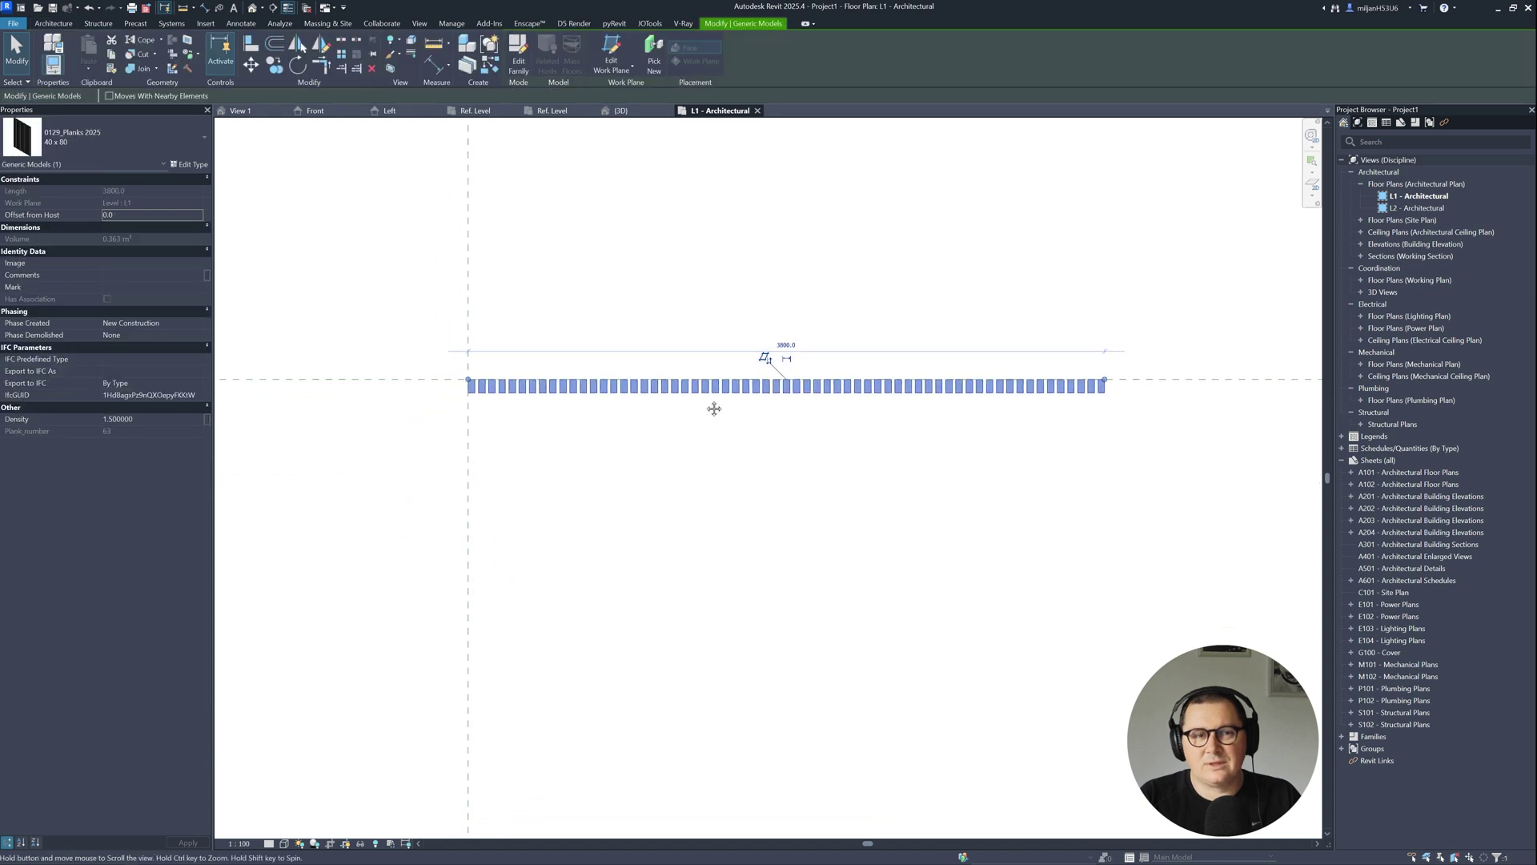
scroll(676, 295, "up", 2)
left_click(112, 138)
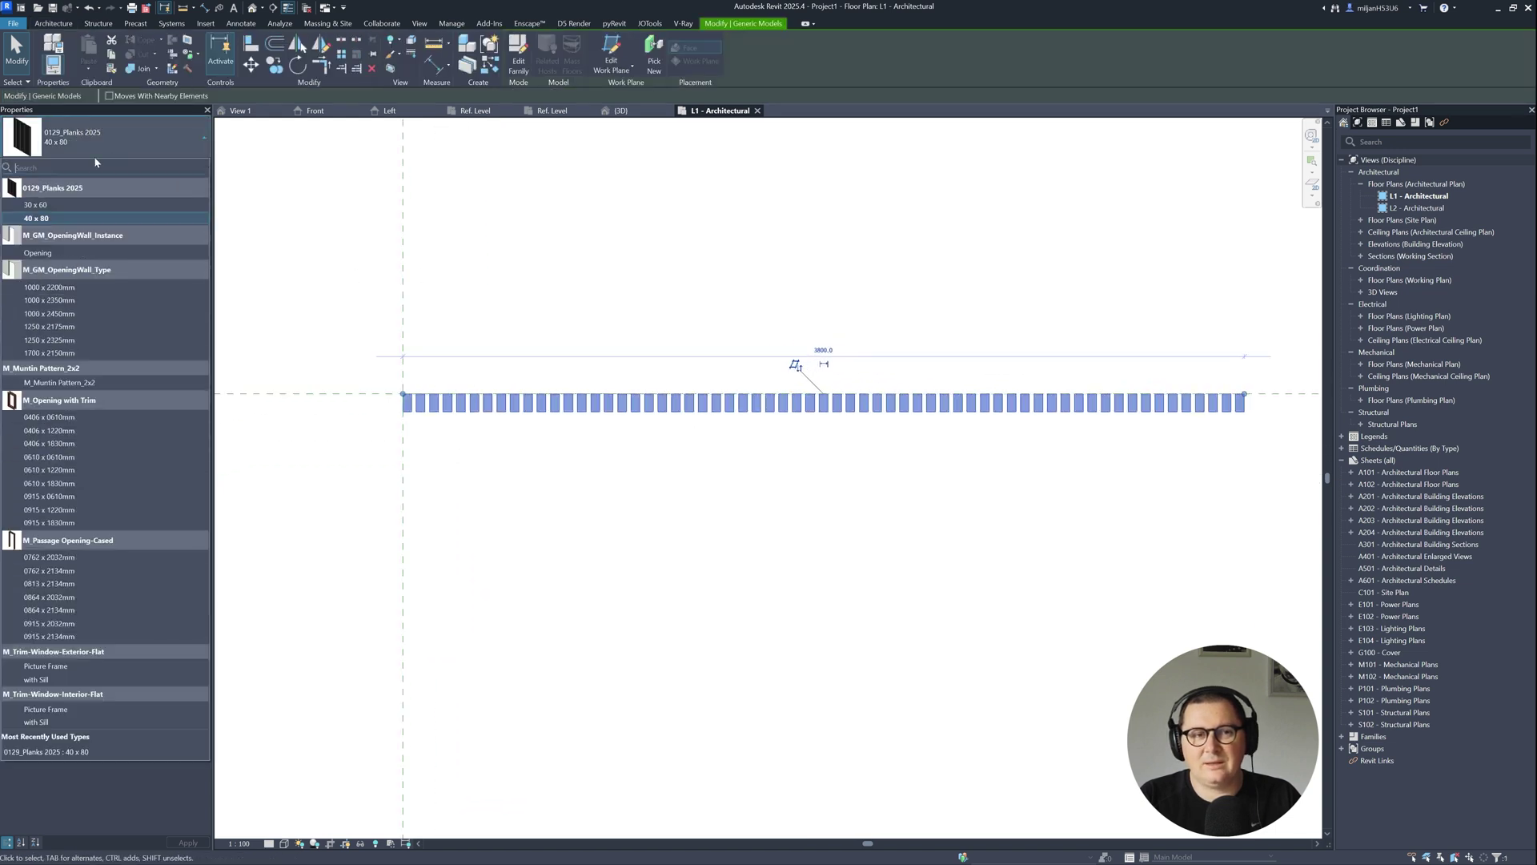
left_click(62, 204)
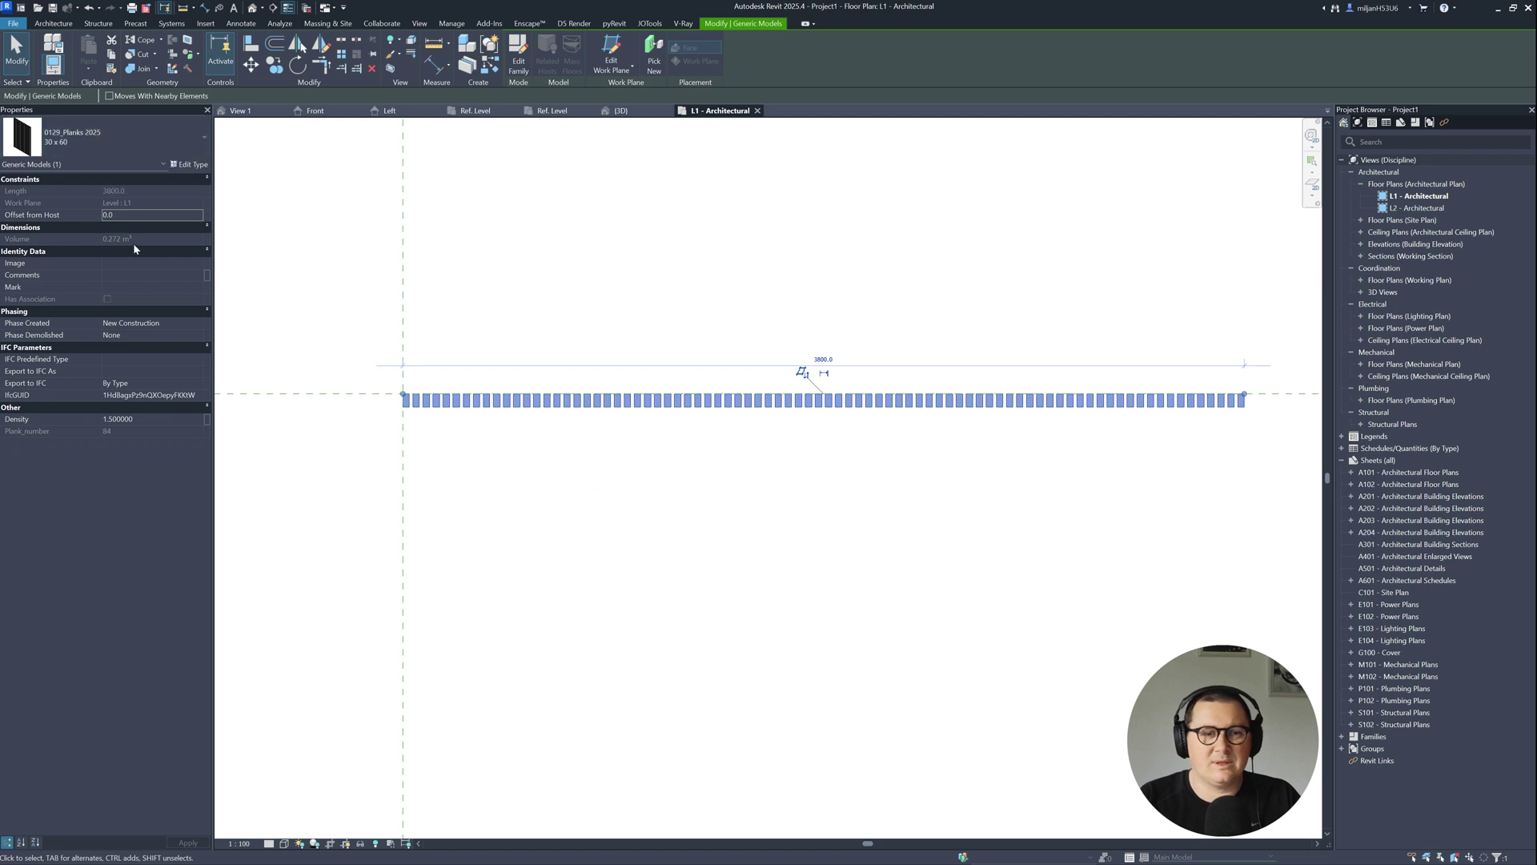
left_click(138, 419)
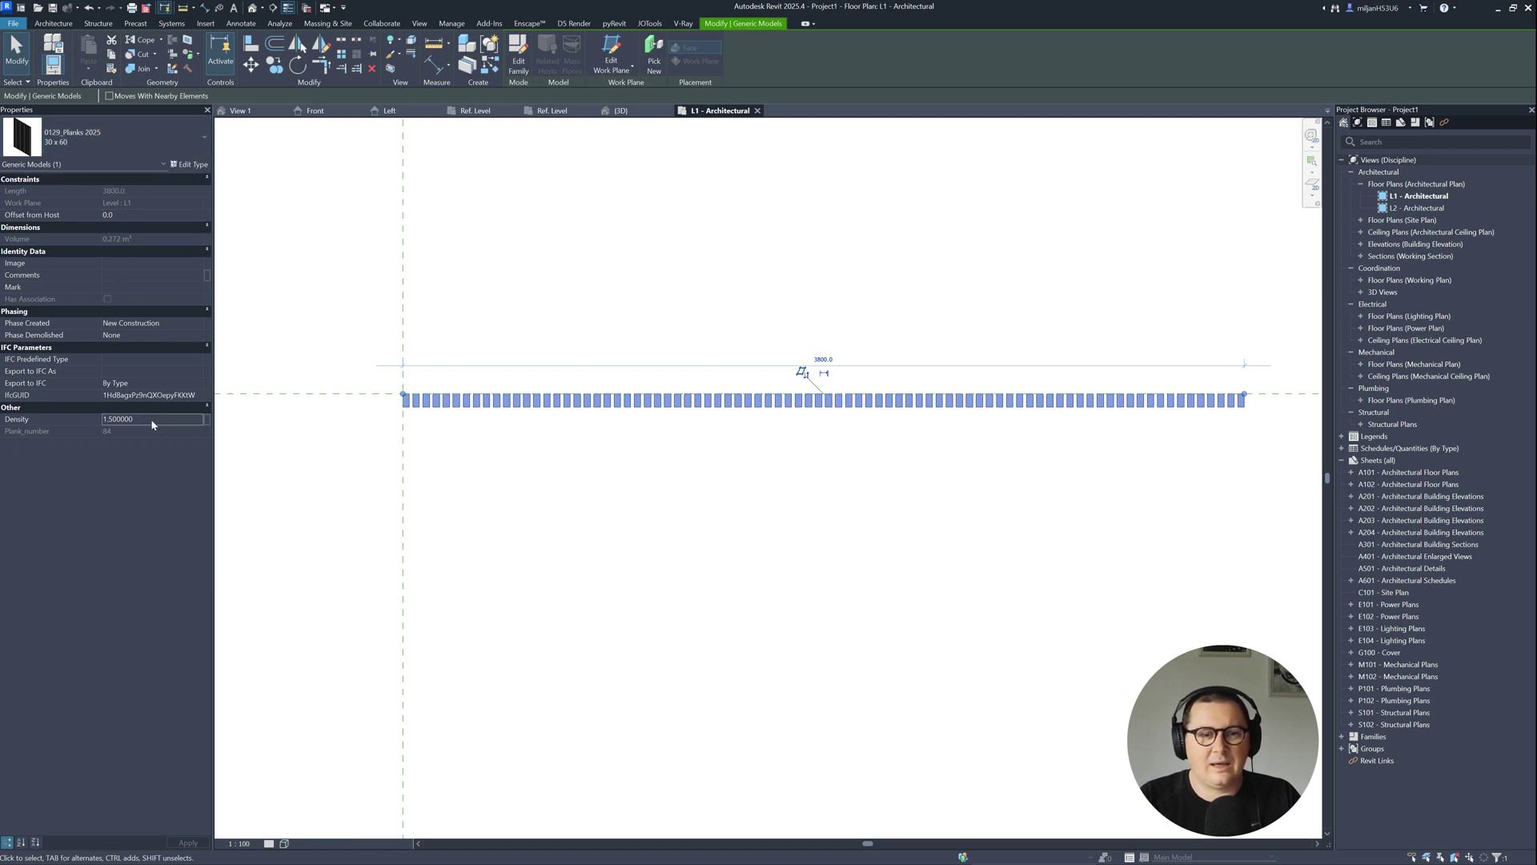
type("2")
key("Return")
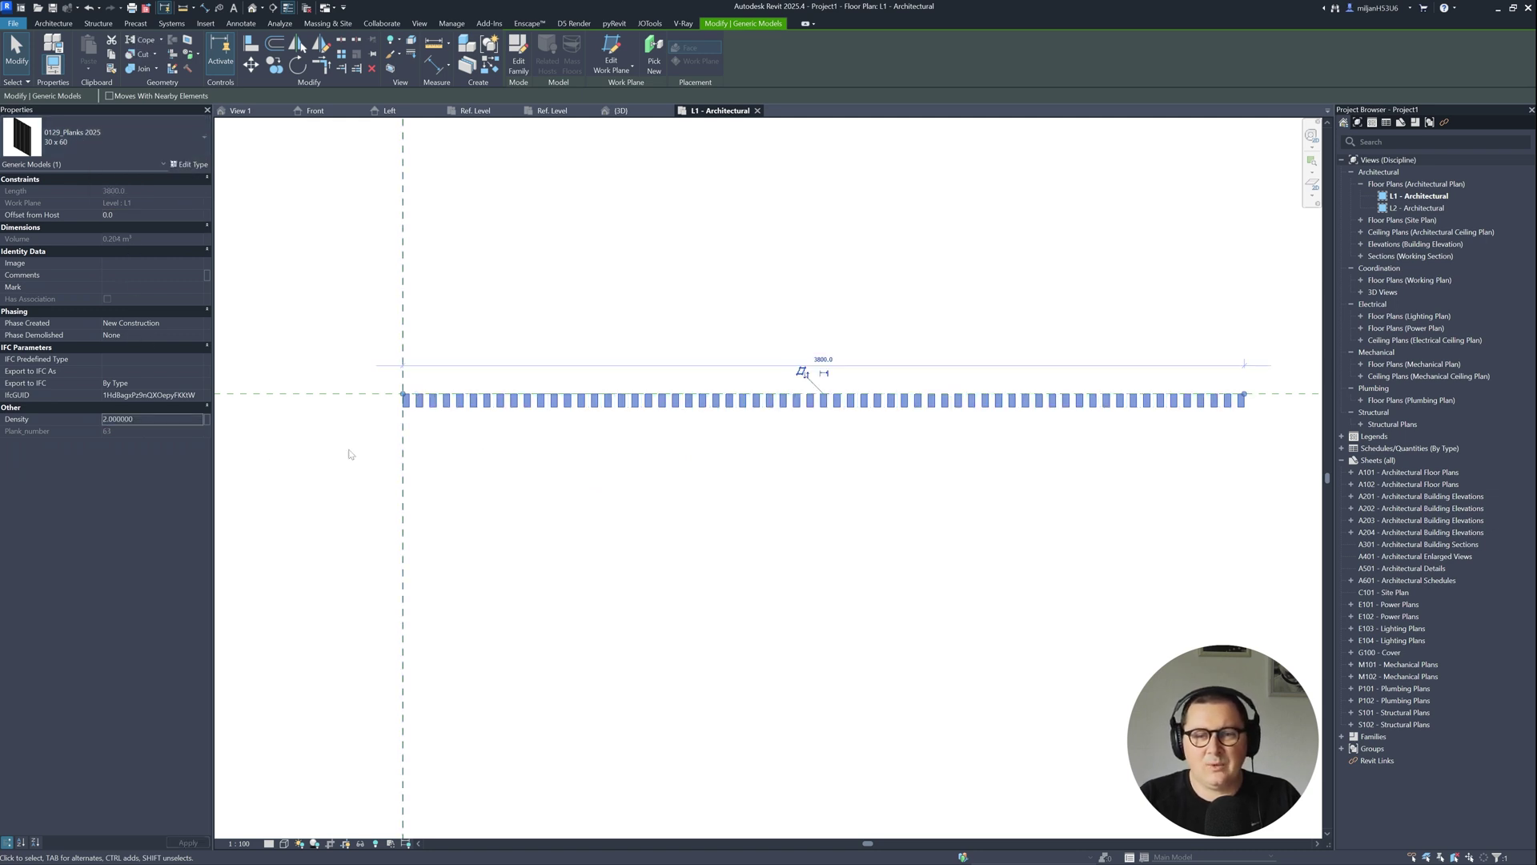
- Shorten the plank row to a length of 2000
left_click(512, 454)
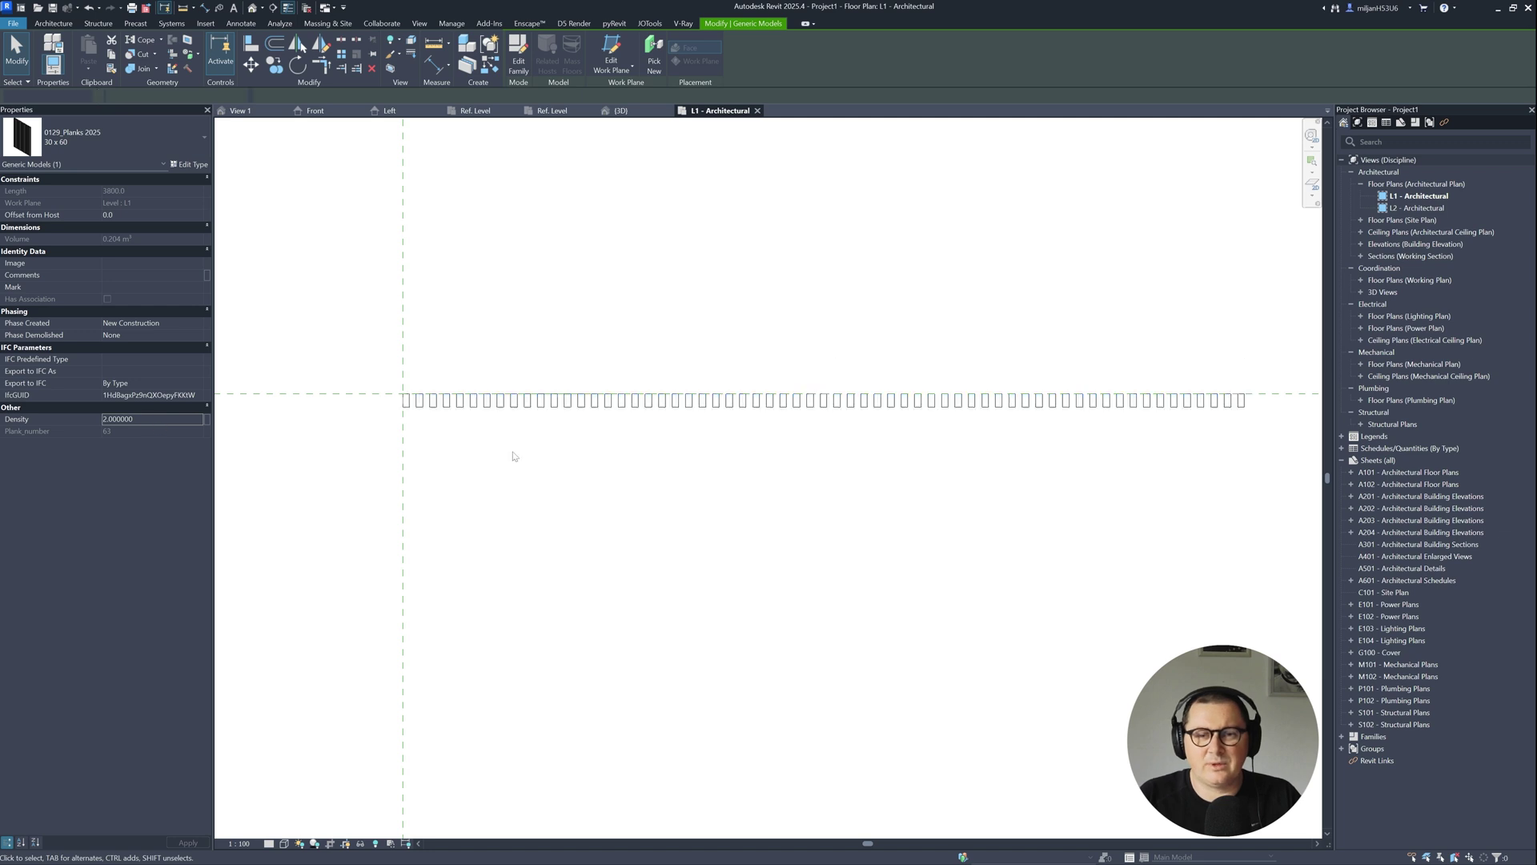
scroll(513, 457, "down", 2)
left_click(618, 417)
left_click(702, 374)
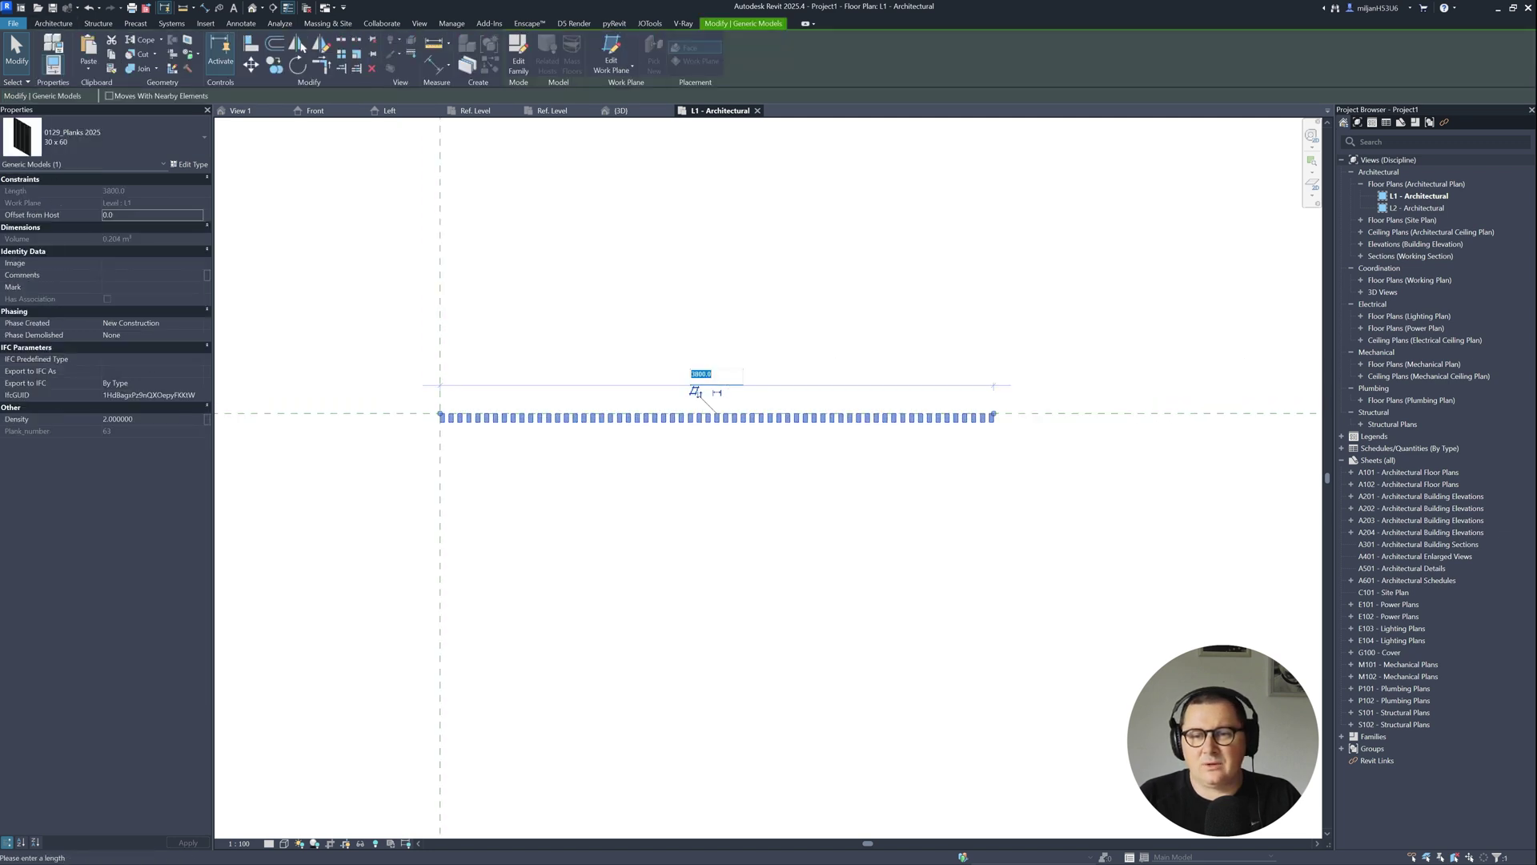
type("200")
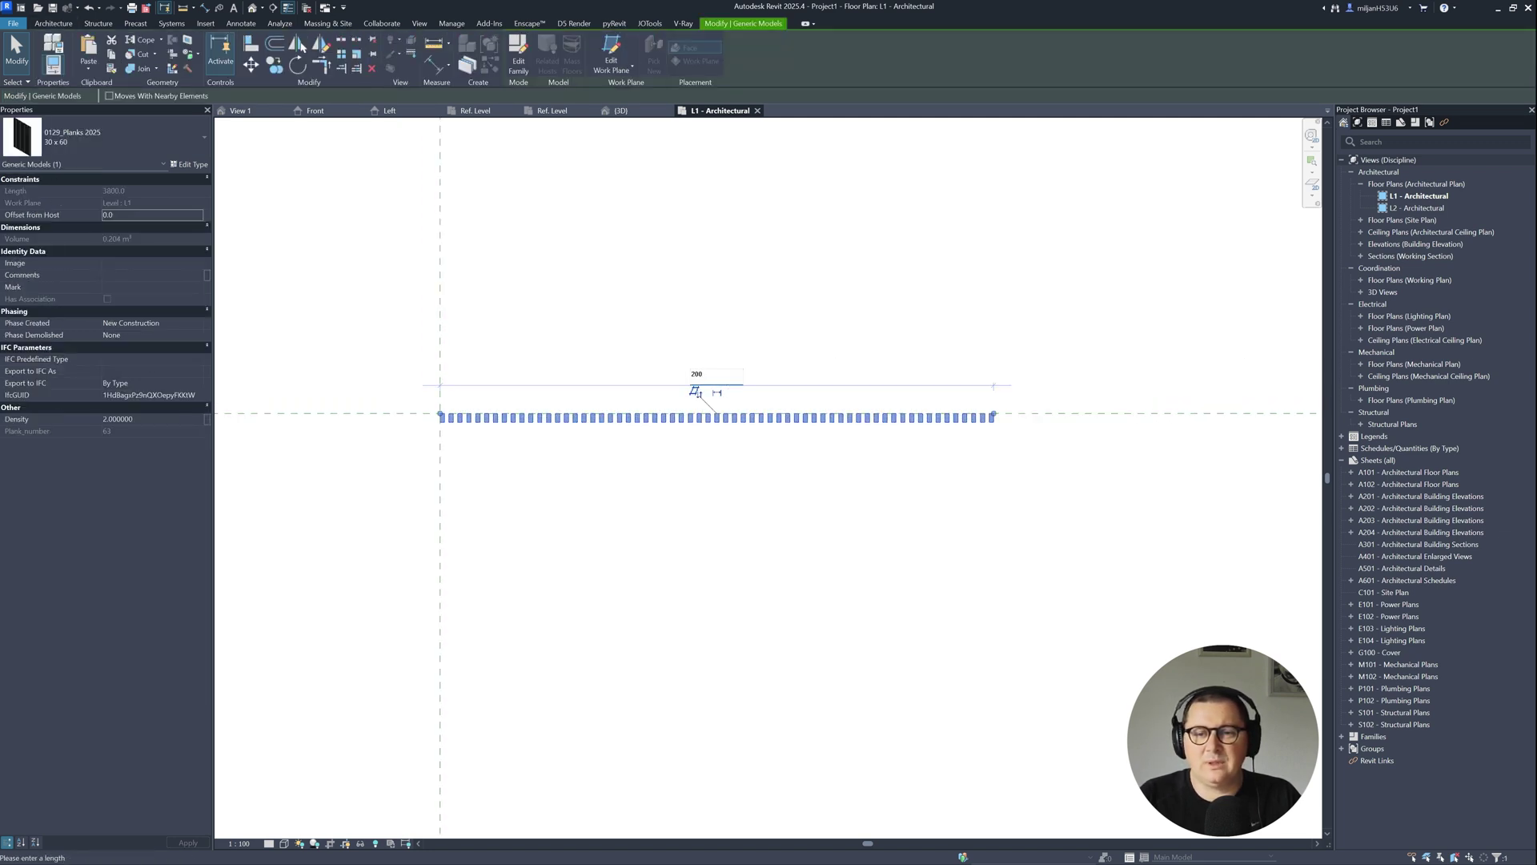
type("0")
key("Return")
- Open the South elevation and select the plank panel there
left_click(704, 507)
scroll(641, 449, "down", 4)
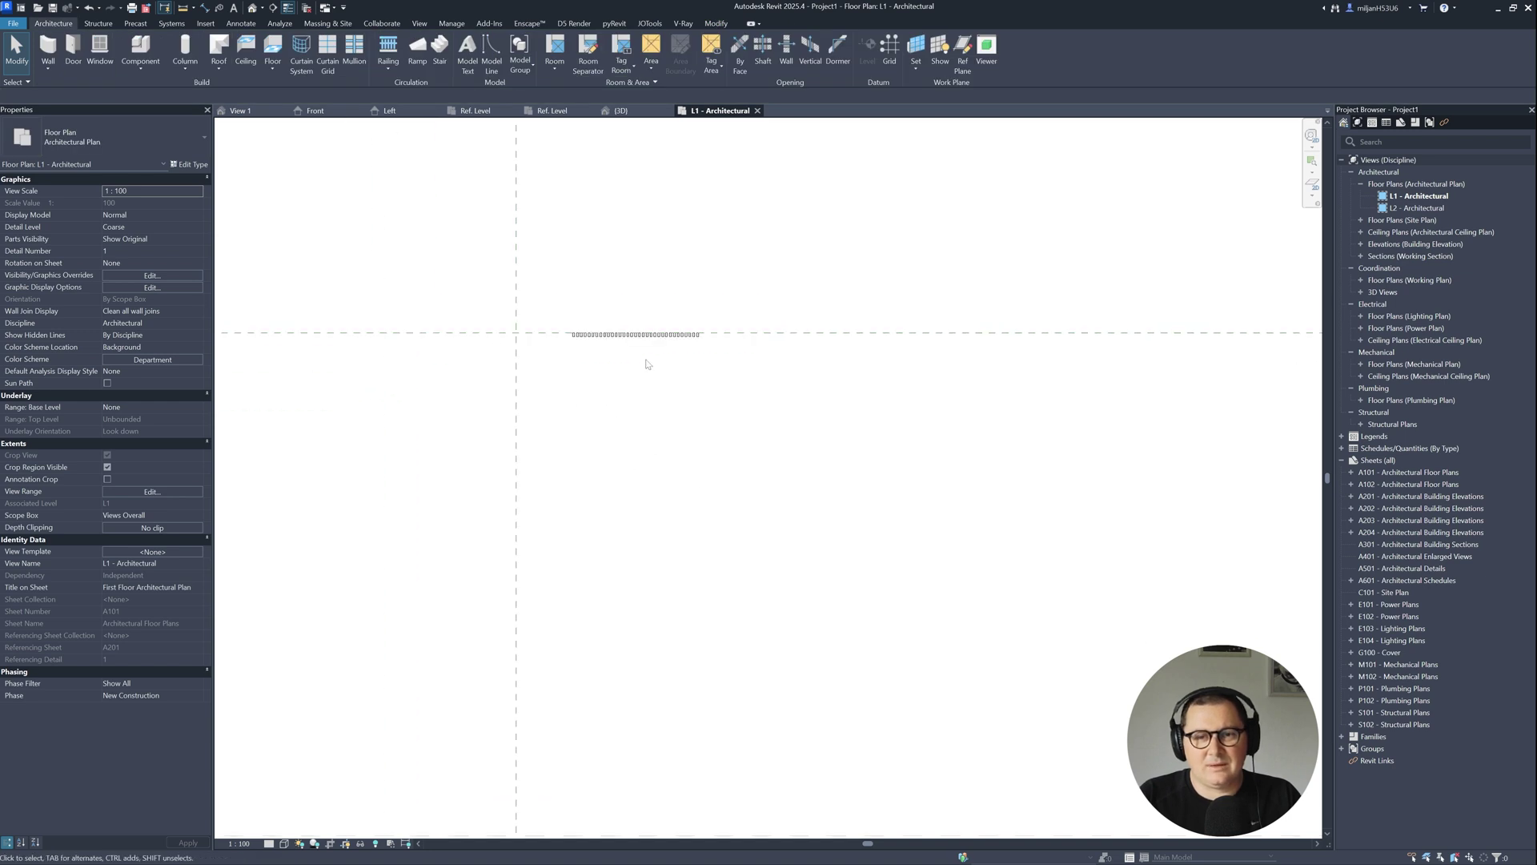
middle_click_drag(654, 493, 634, 313)
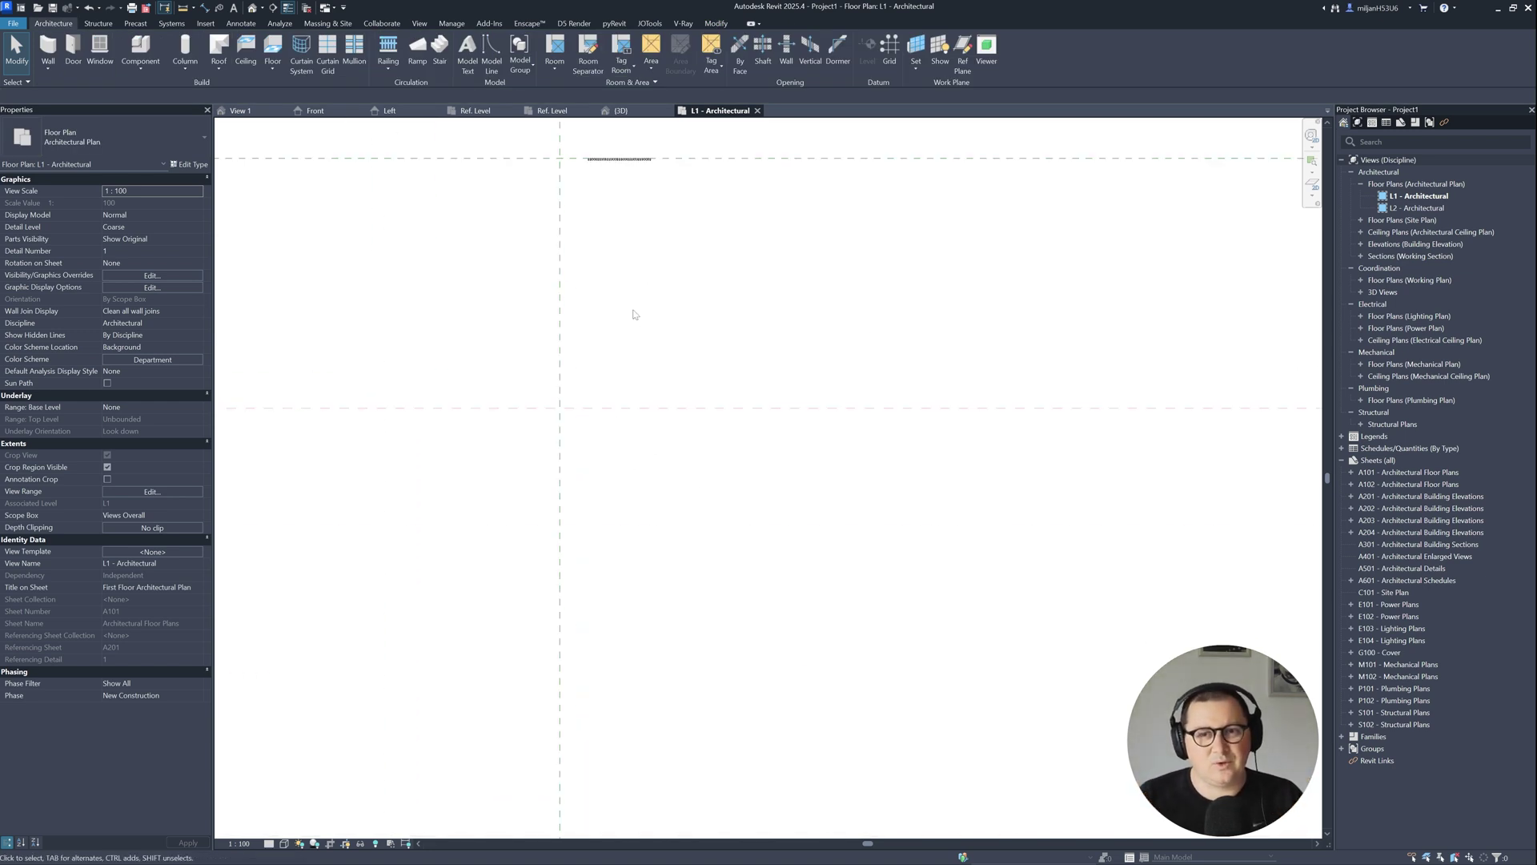
scroll(633, 320, "down", 2)
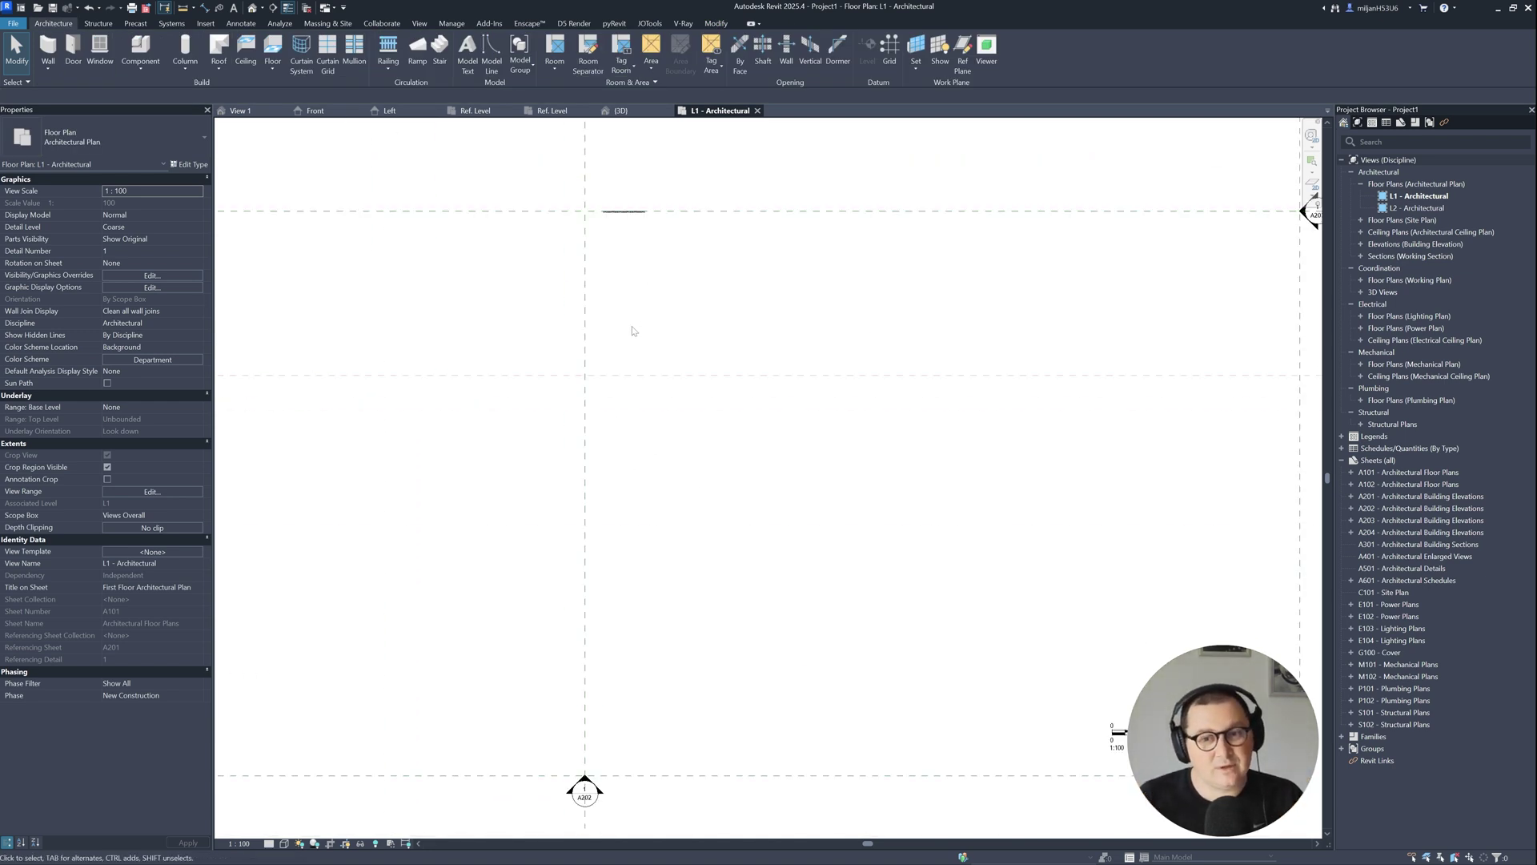
double_click(585, 785)
scroll(729, 573, "up", 6)
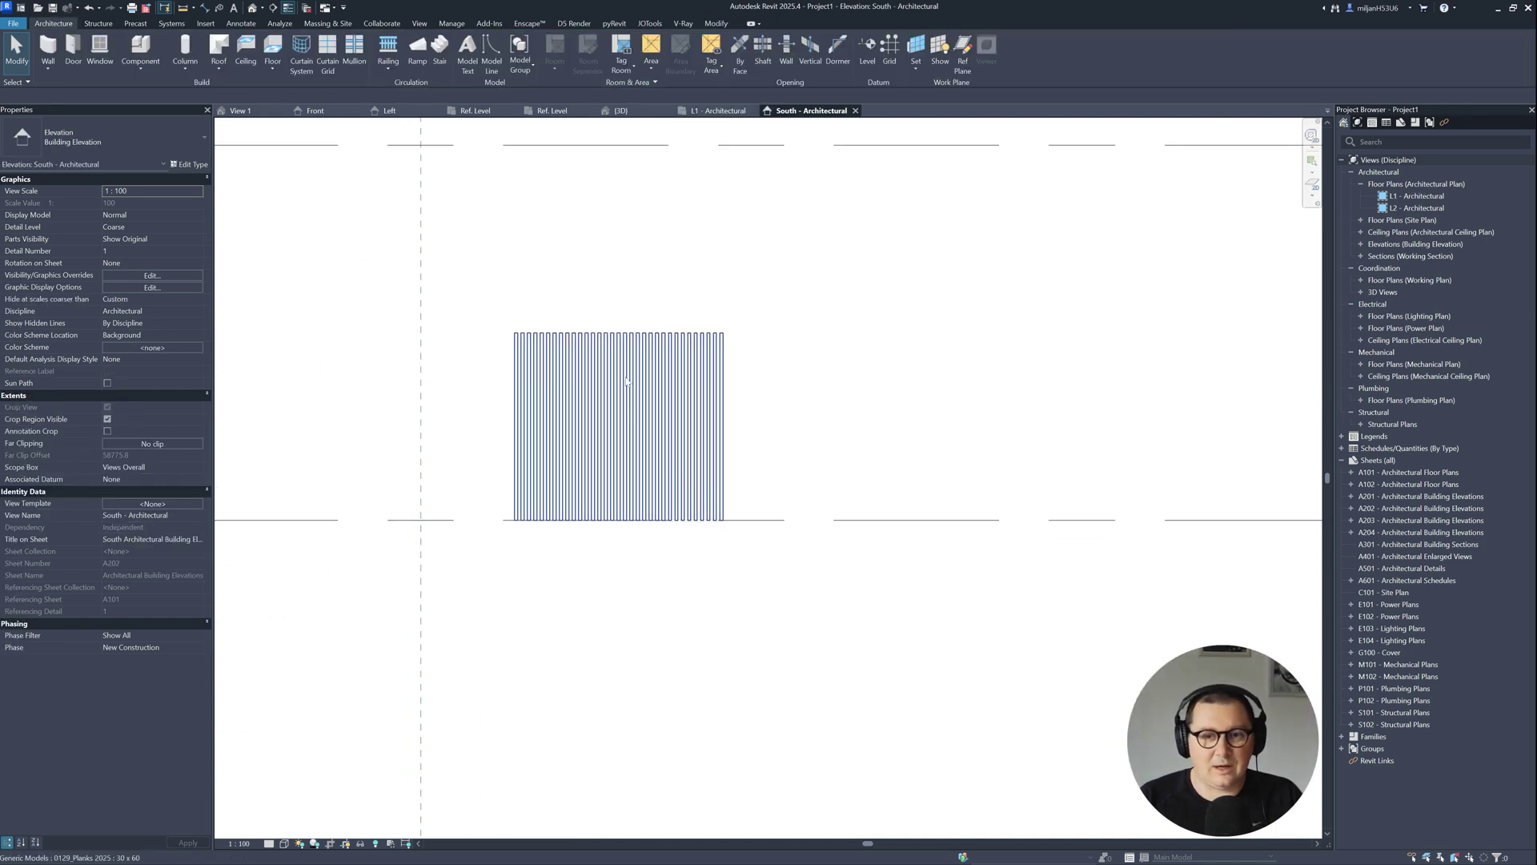
left_click(601, 505)
- Place a 2000-long horizontal plank run on the Center (North/South) reference plane
scroll(593, 516, "up", 3)
key("w")
key("p")
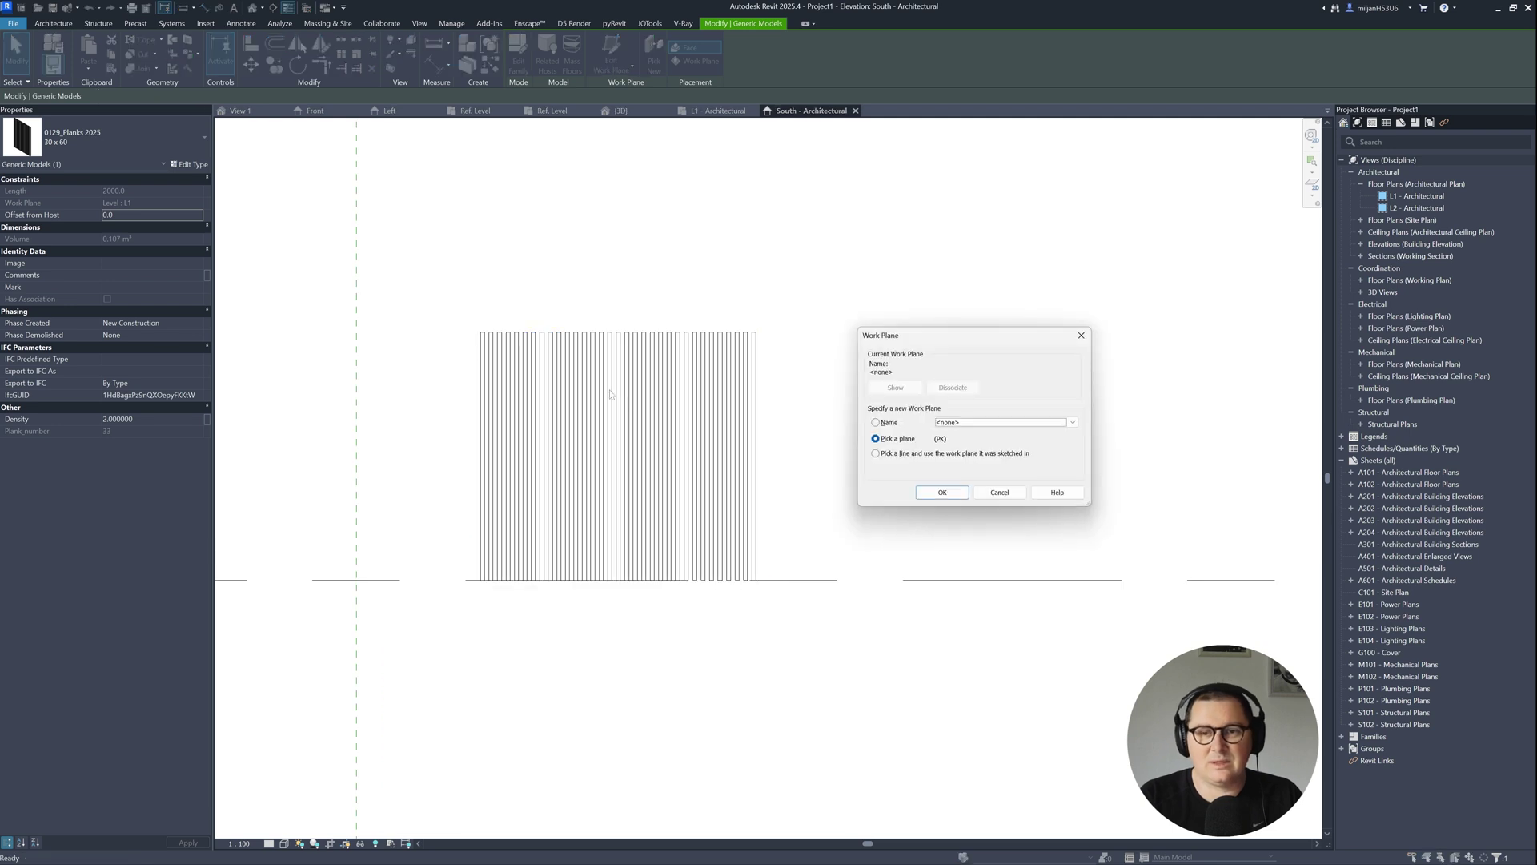
left_click(972, 423)
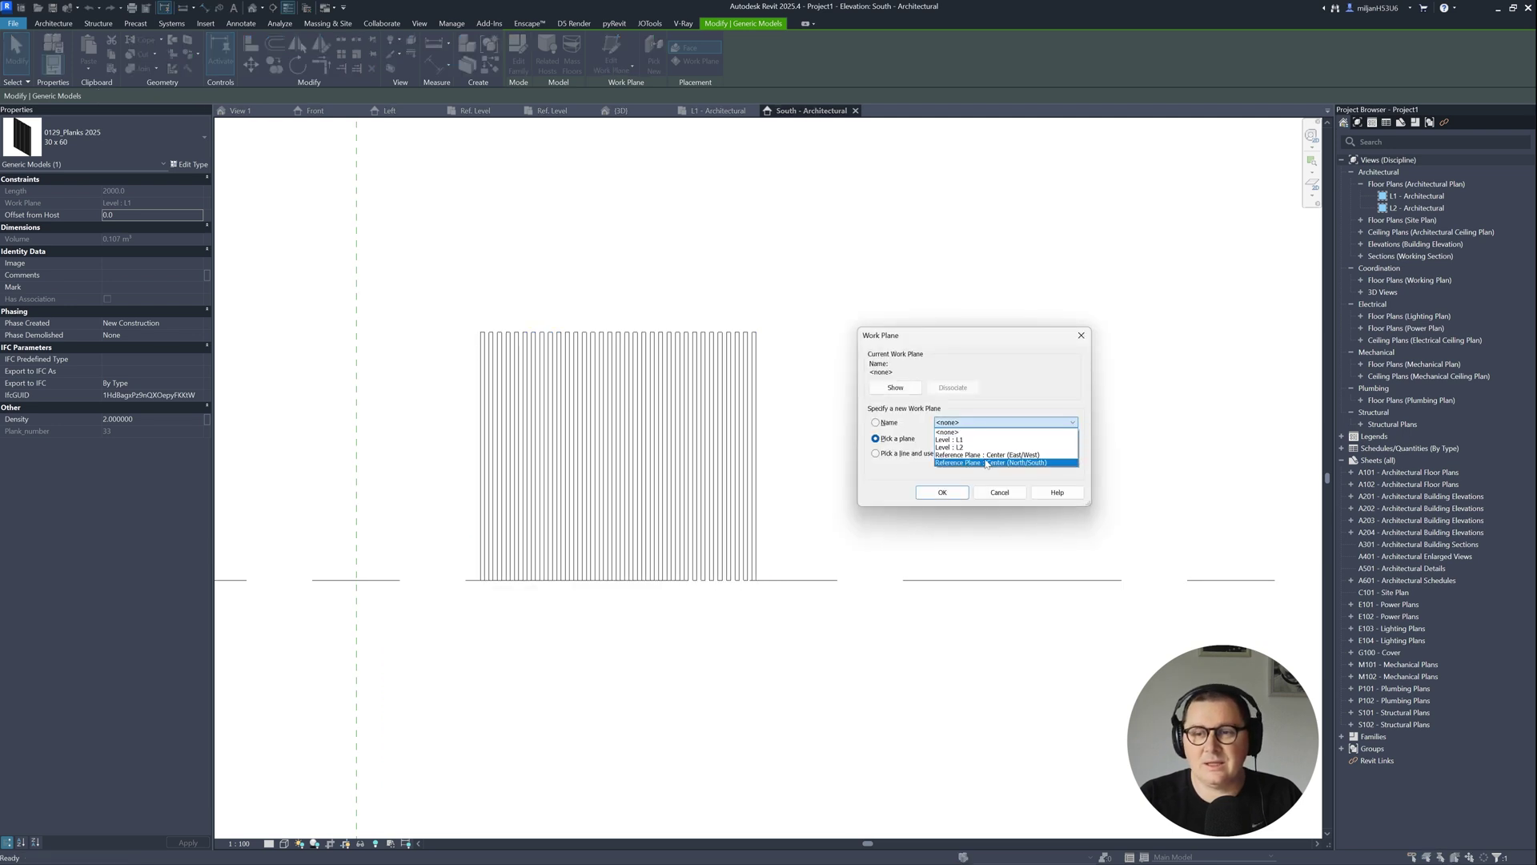
left_click(987, 464)
left_click(942, 492)
scroll(517, 578, "up", 4)
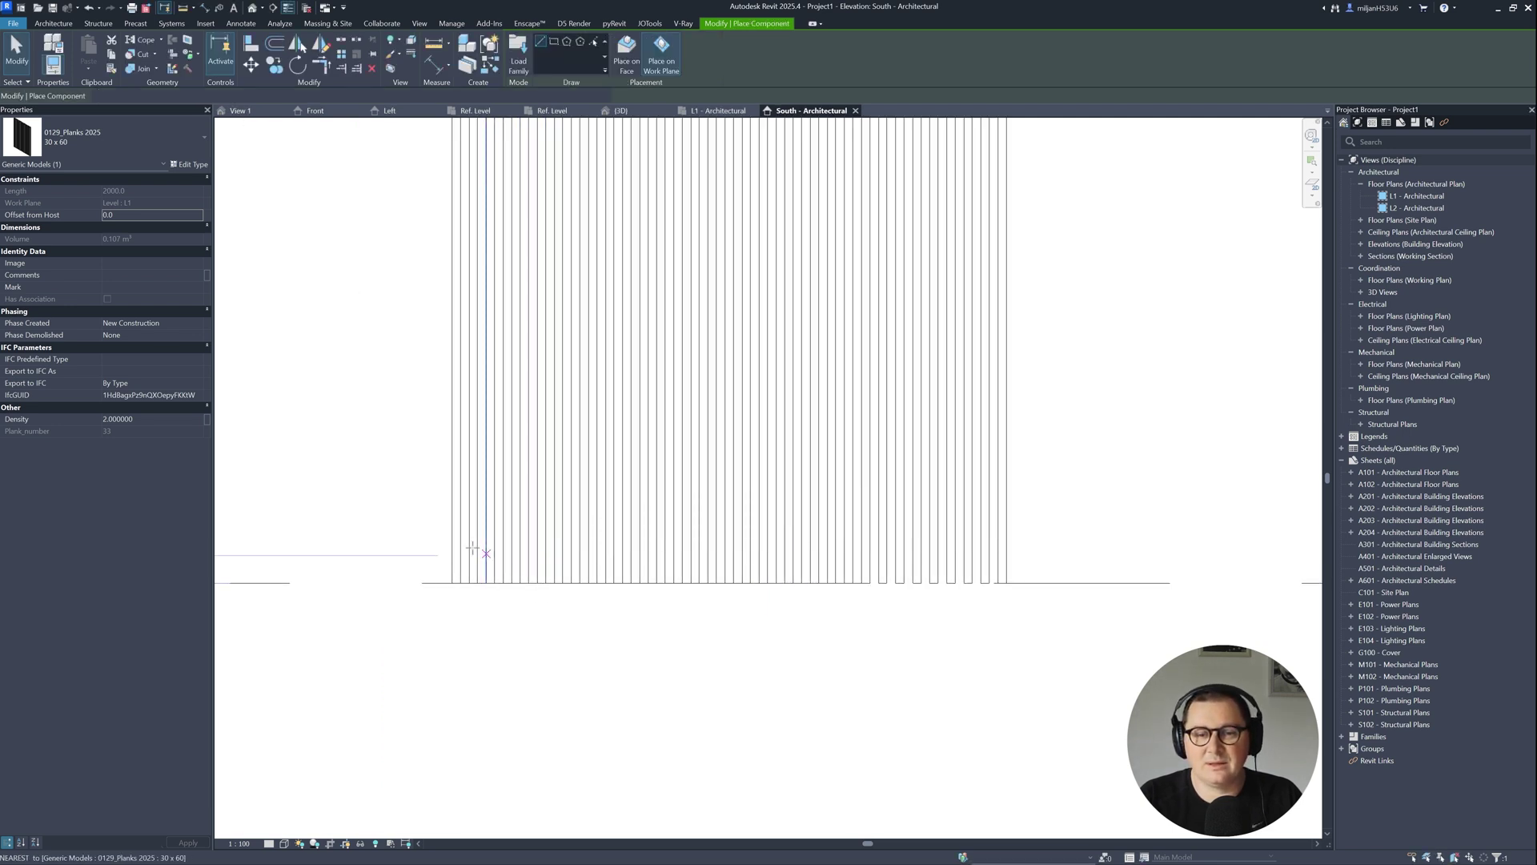
left_click(453, 449)
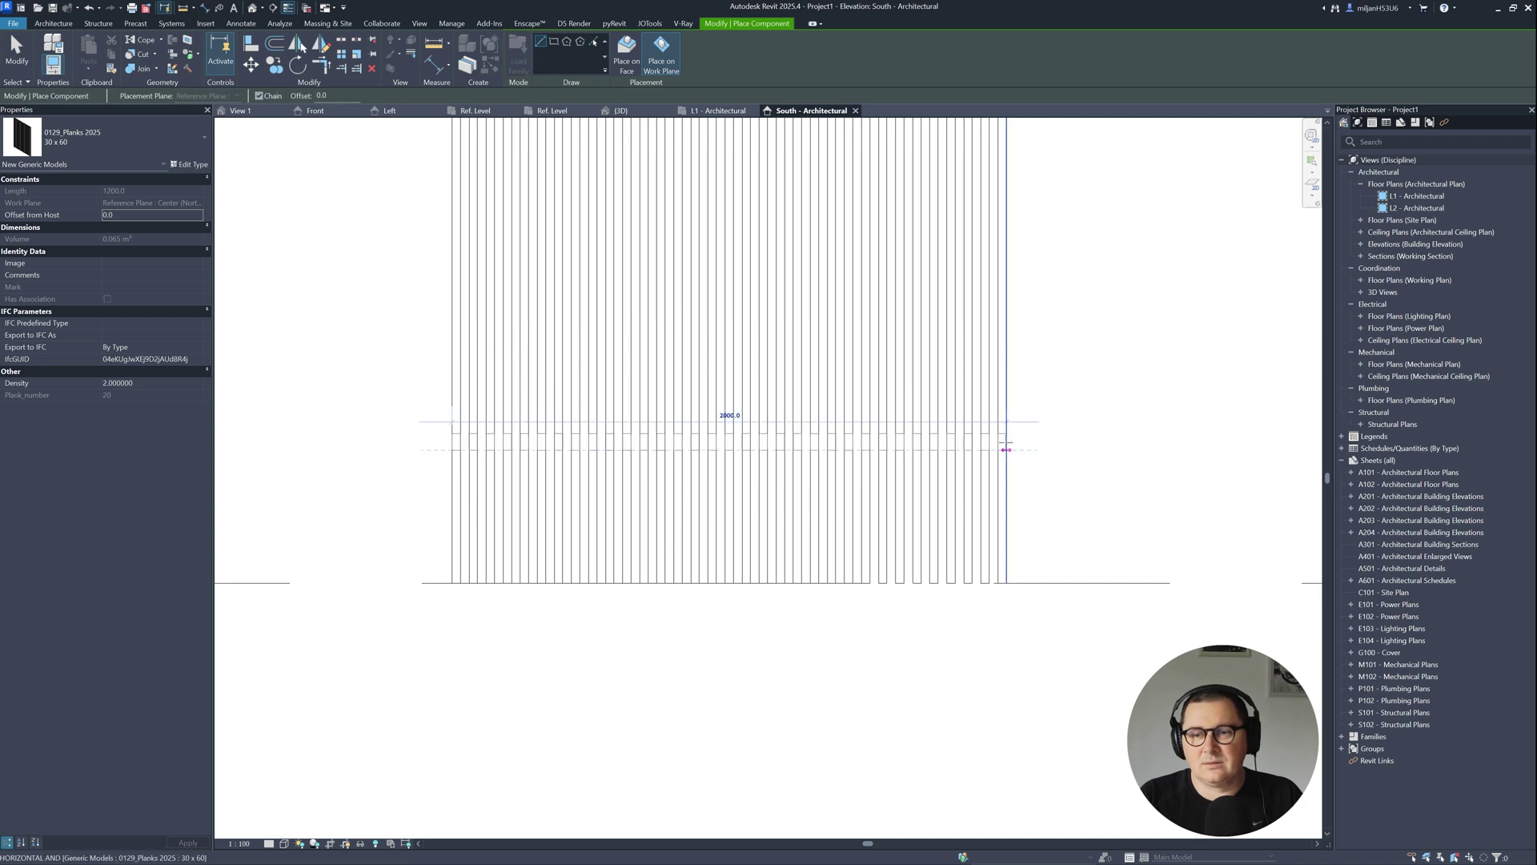
left_click(1006, 449)
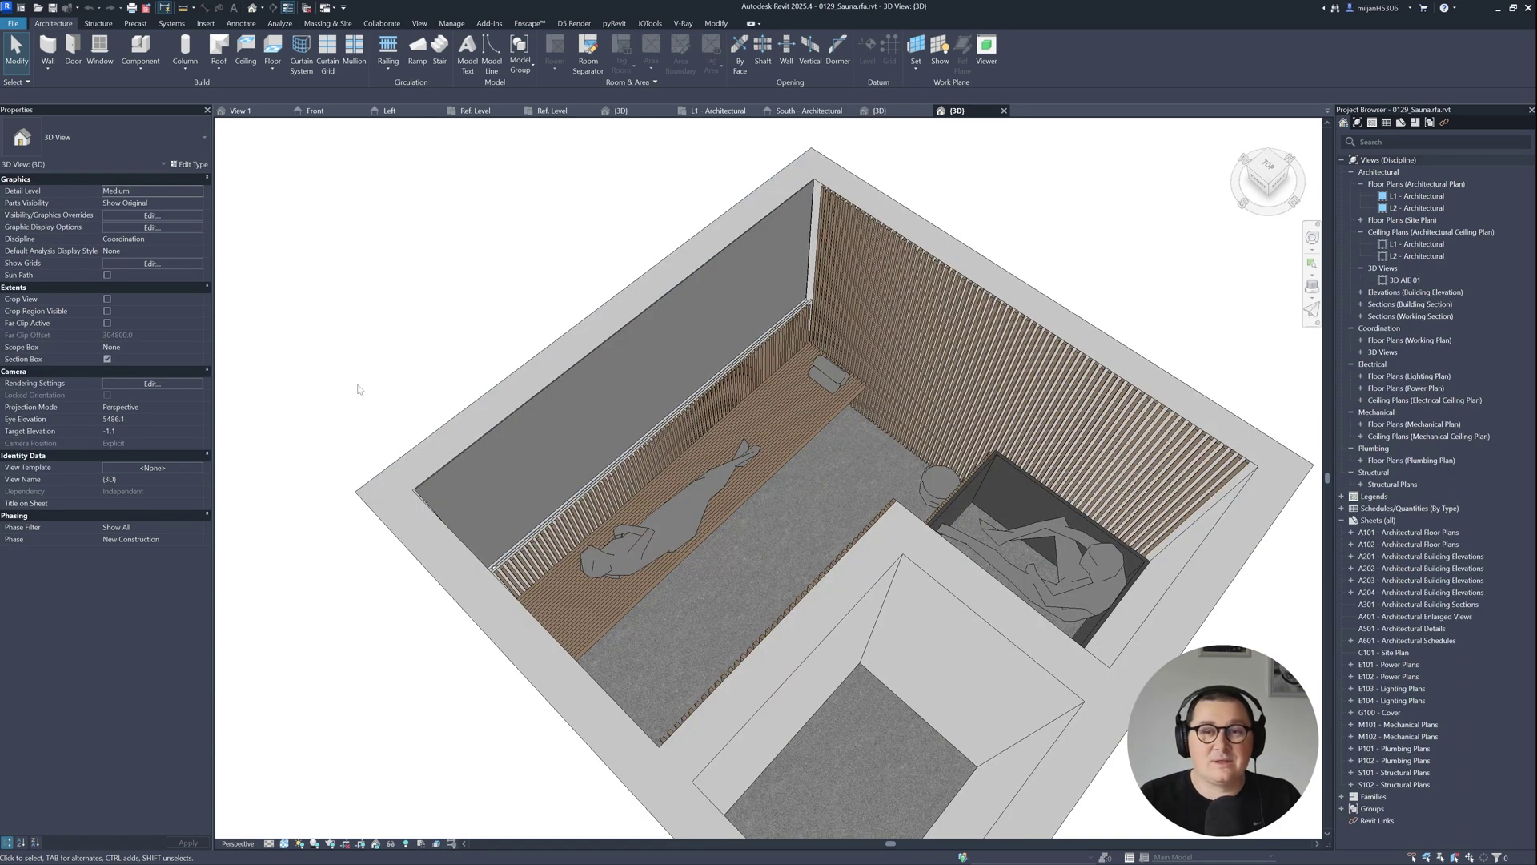
- Orbit the sauna model to an oblique view of the plank-clad walls and bench
mouse_move(368, 392)
middle_mouse_down("shift")
mouse_move(398, 411)
mouse_move(875, 373)
mouse_move(380, 365)
middle_mouse_up("shift")
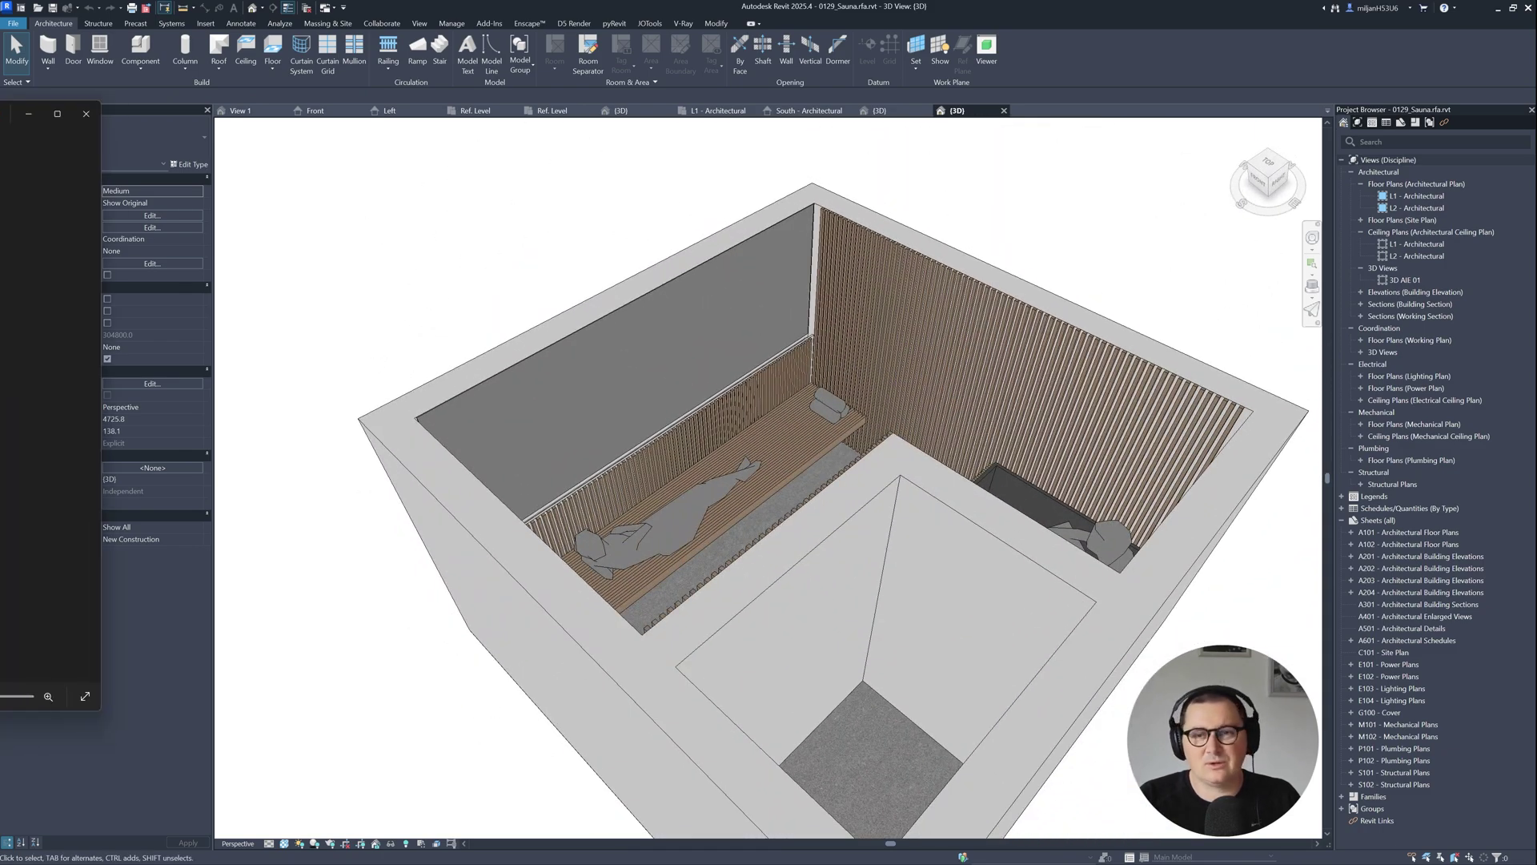
- Show the finished sauna rendering in Photos, then minimize it to return to Revit
key("alt+Tab")
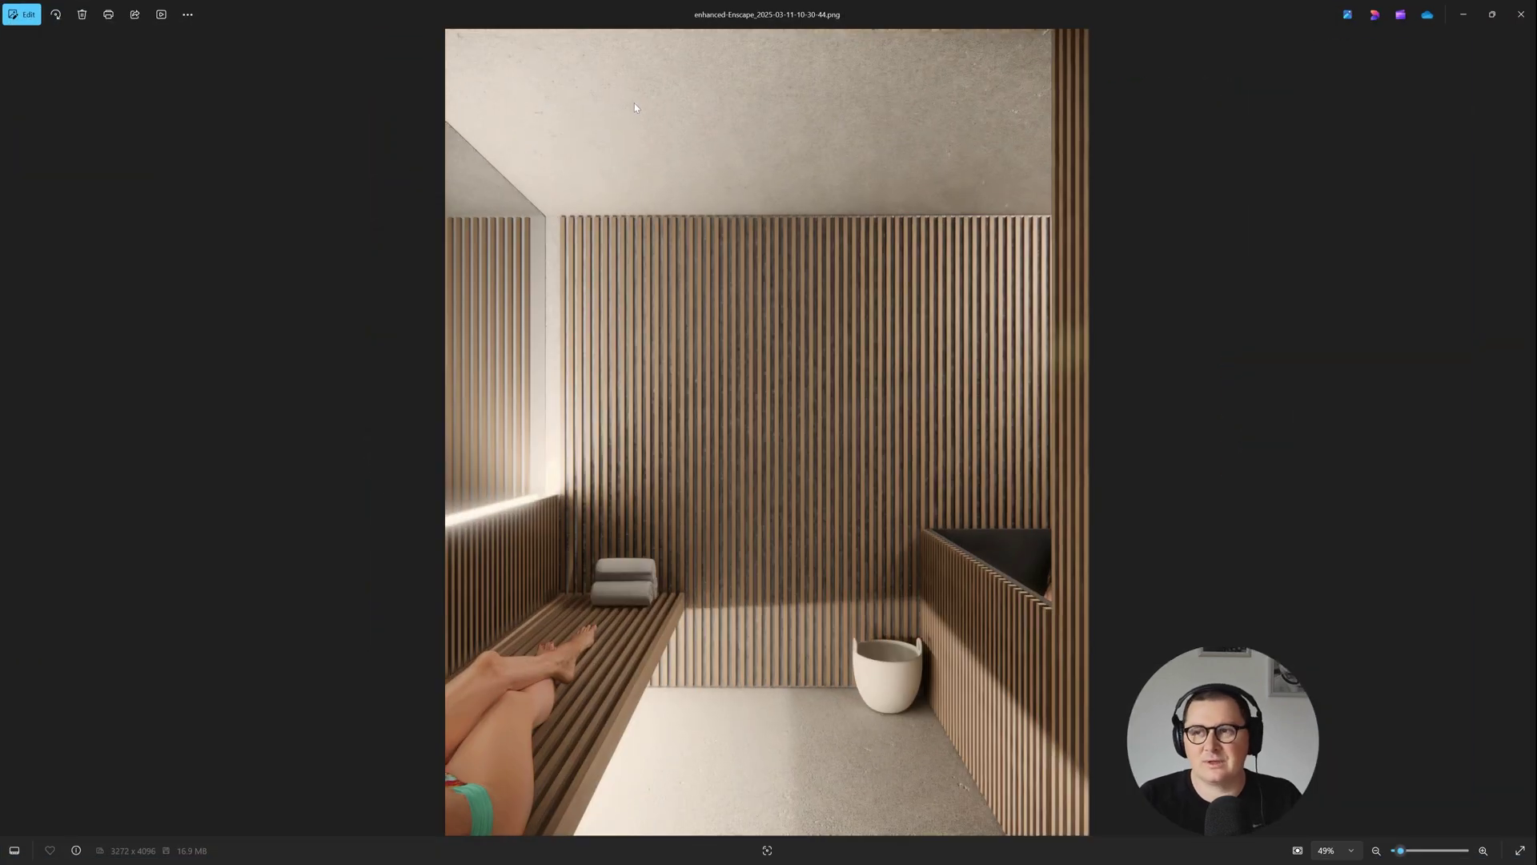
left_click(1464, 14)
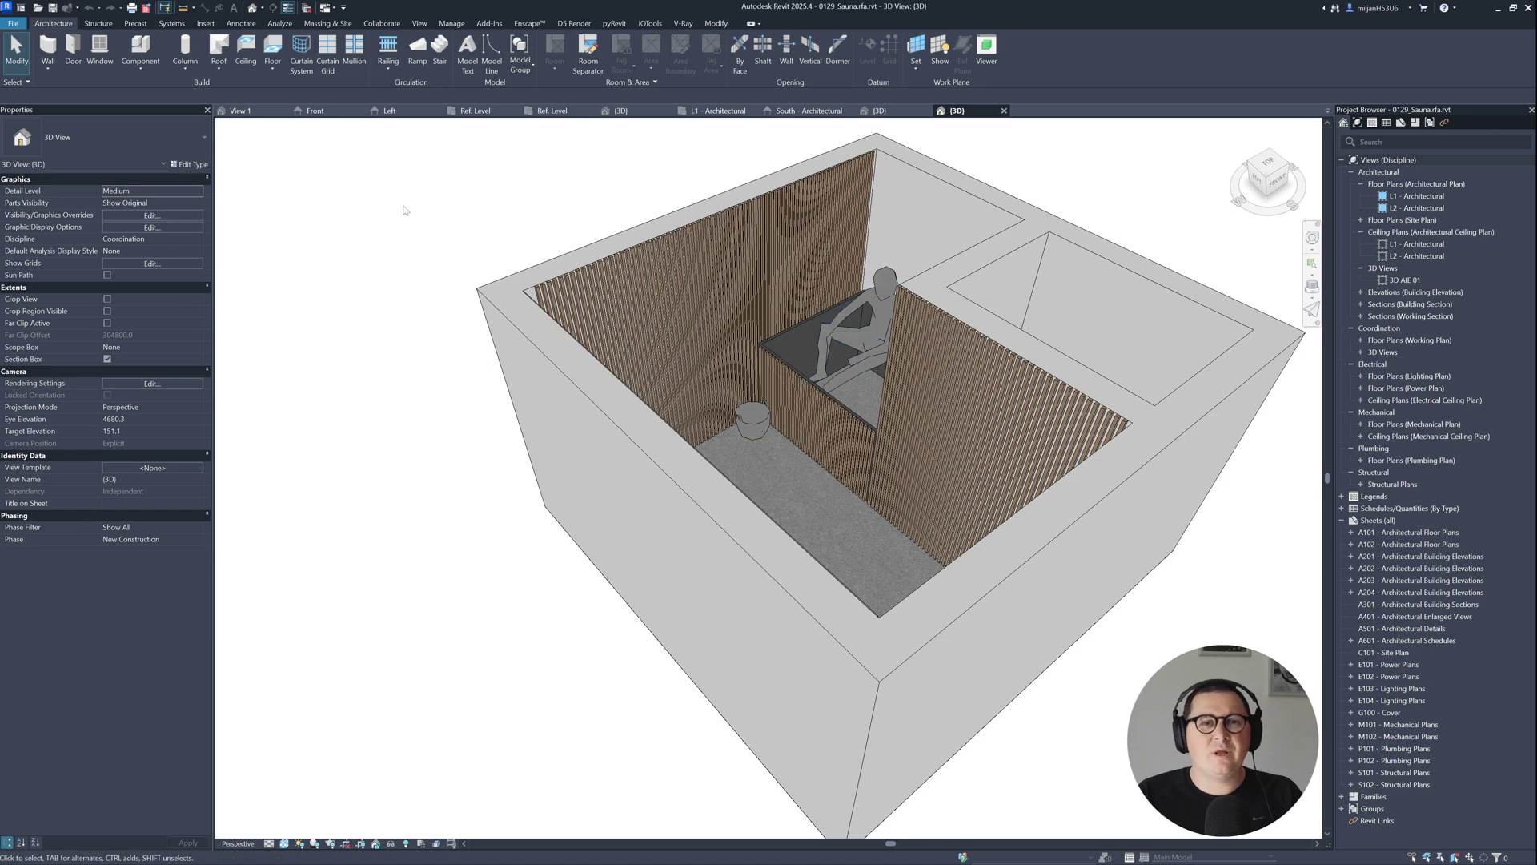
middle_click_drag(325, 309, 309, 337)
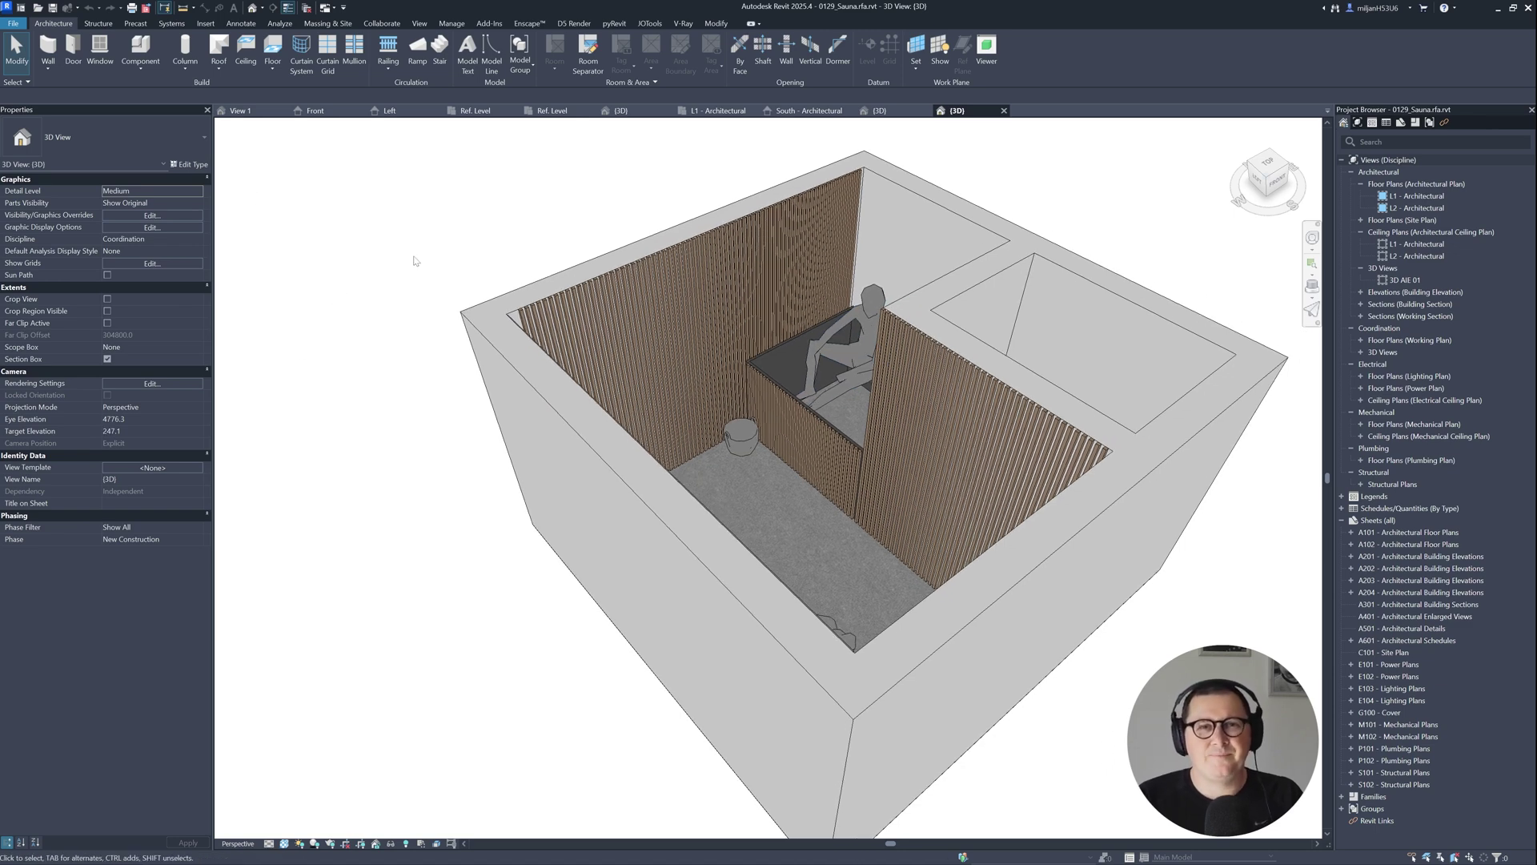